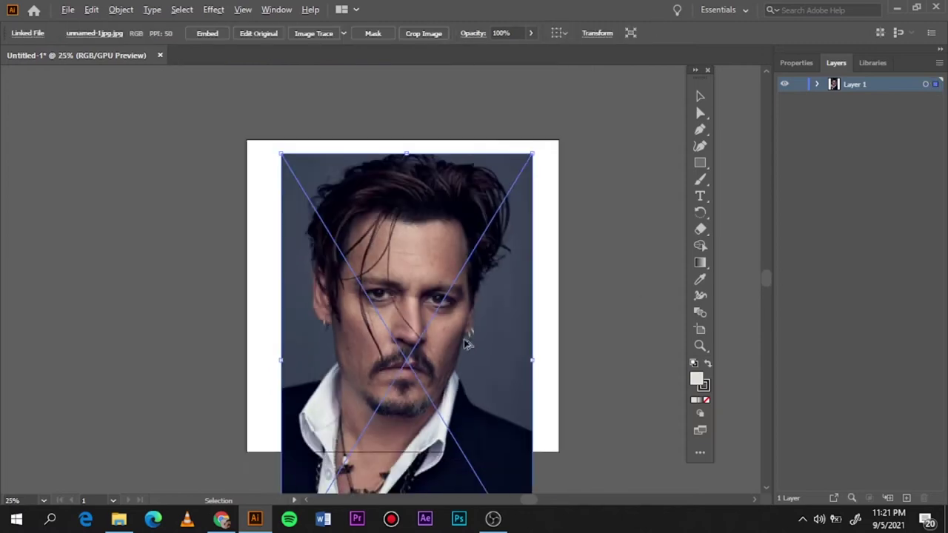
Shrink the photo, lower its opacity, lock Layer 1 and add Layer 2
{"action": "mouse_move", "coordinate": [529, 344]}
{"action": "left_mouse_down"}
{"action": "mouse_move", "coordinate": [498, 335]}
{"action": "mouse_move", "coordinate": [526, 328]}
{"action": "left_mouse_up"}
{"action": "key", "text": "ctrl+1"}
{"action": "left_click", "coordinate": [530, 33]}
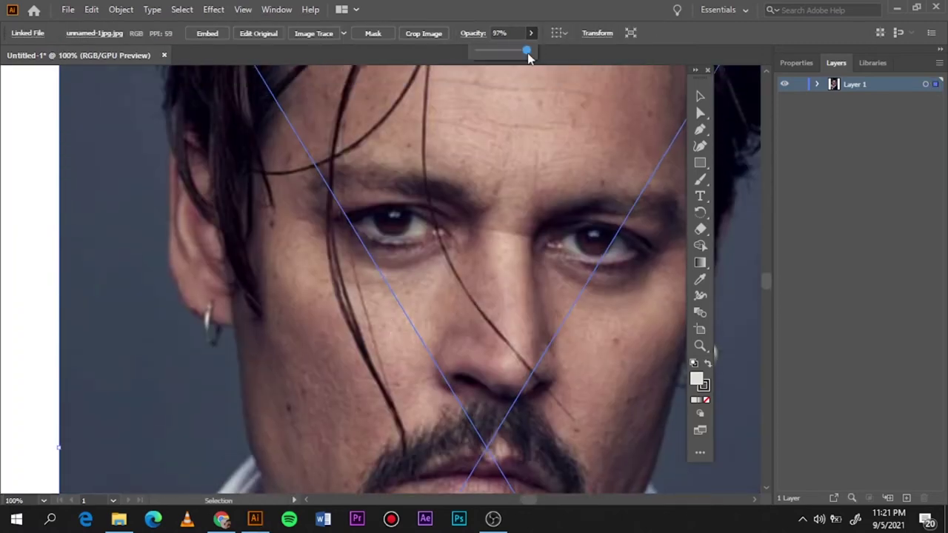
{"action": "left_click_drag", "start_coordinate": [527, 50], "coordinate": [514, 49]}
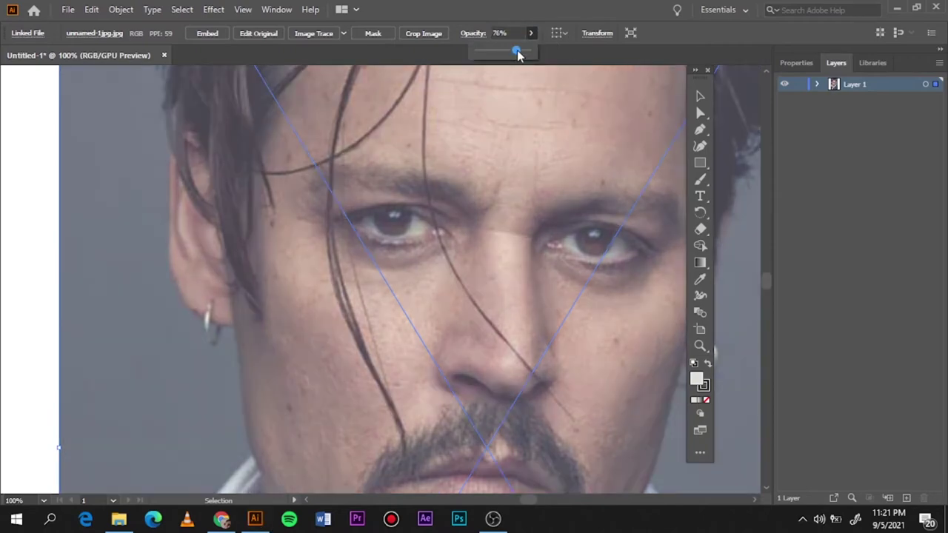
{"action": "left_click", "coordinate": [33, 192]}
{"action": "key", "text": "ctrl+0"}
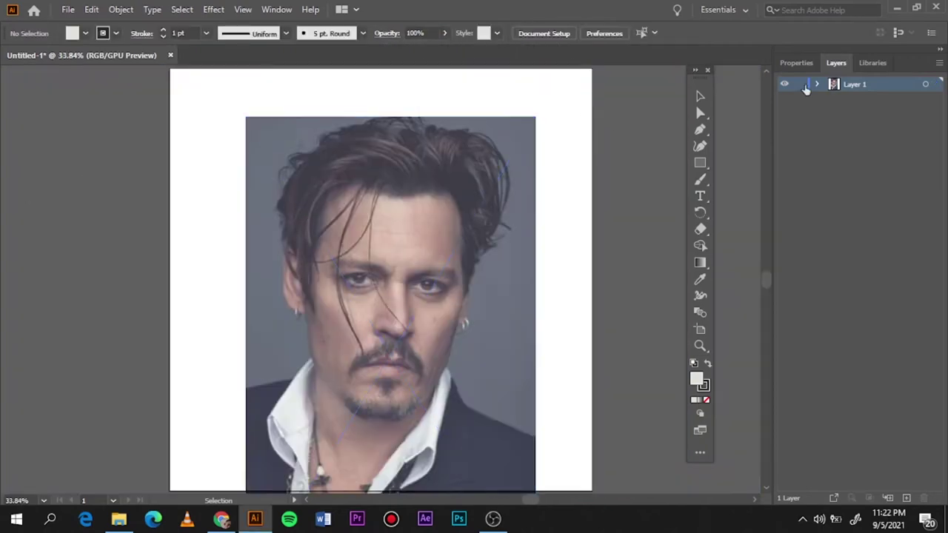
{"action": "left_click", "coordinate": [803, 85]}
{"action": "left_click", "coordinate": [906, 498]}
Draw a thin, tall ellipse with black fill and no stroke
{"action": "left_click_drag", "start_coordinate": [700, 163], "coordinate": [748, 186]}
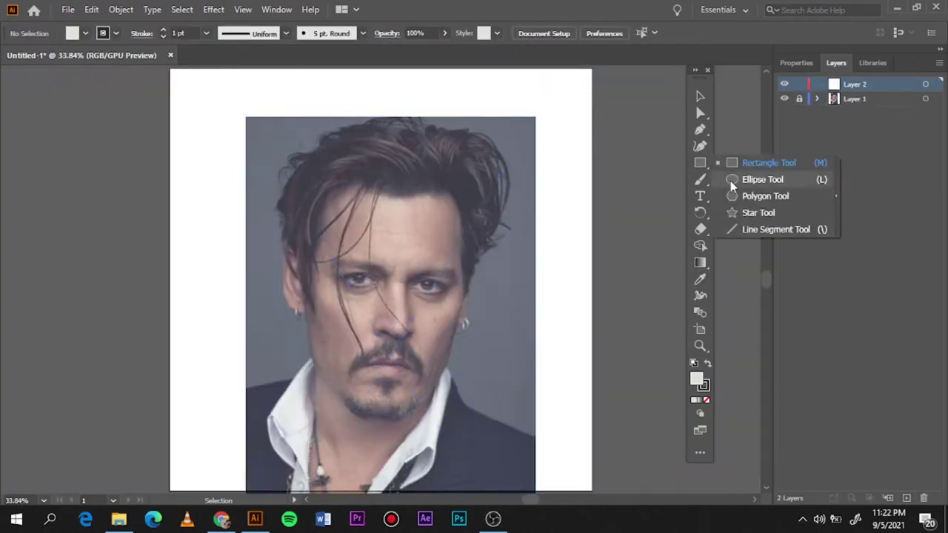
{"action": "left_click", "coordinate": [706, 400]}
{"action": "double_click", "coordinate": [696, 380]}
{"action": "key", "text": "Escape"}
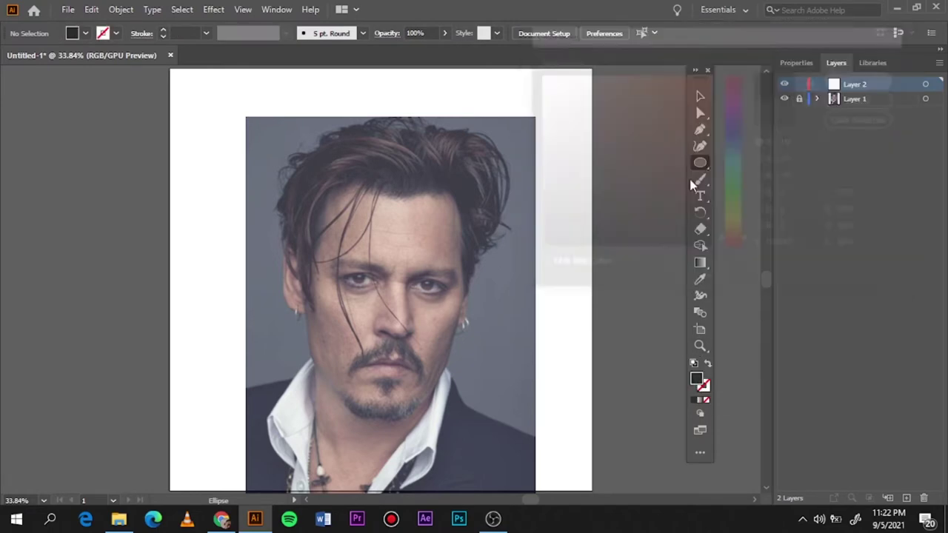
{"action": "left_click_drag", "start_coordinate": [626, 95], "coordinate": [626, 435]}
{"action": "scroll", "coordinate": [578, 279], "scroll_direction": "up", "scroll_amount": 4}
{"action": "scroll", "coordinate": [560, 317], "scroll_direction": "up", "scroll_amount": 4}
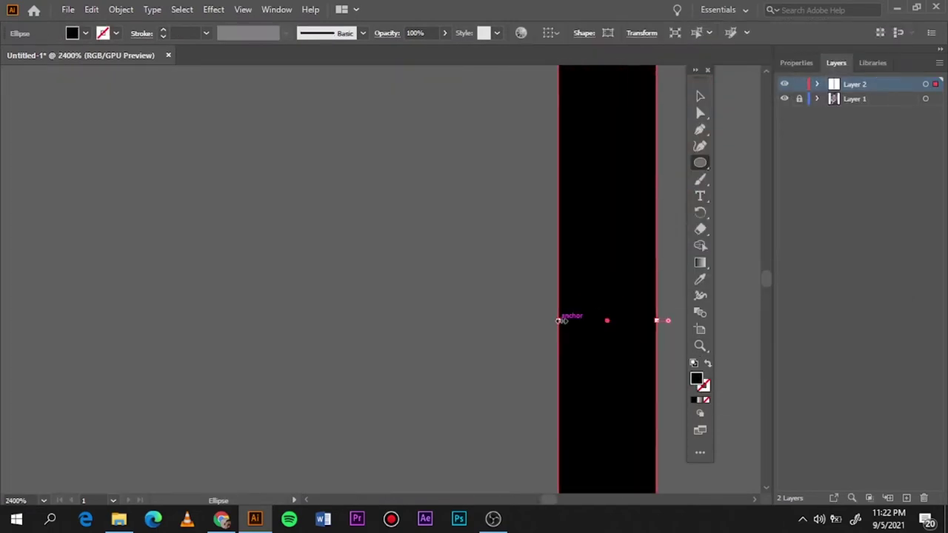
{"action": "scroll", "coordinate": [631, 346], "scroll_direction": "up", "scroll_amount": 2}
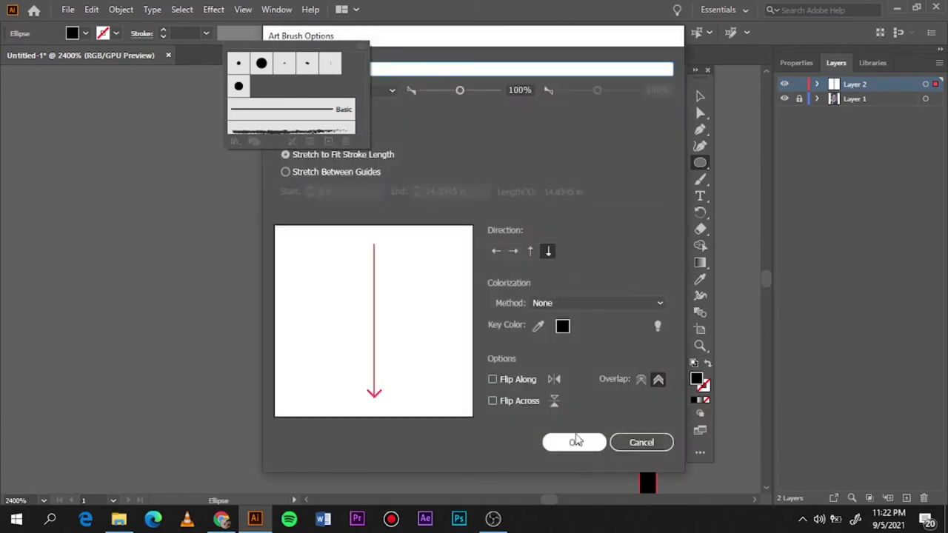
Save the thin black ellipse as a new Art Brush for tapered strokes
{"action": "key", "text": "b"}
{"action": "key", "text": "ctrl+0"}
{"action": "scroll", "coordinate": [370, 348], "scroll_direction": "up", "scroll_amount": 5}
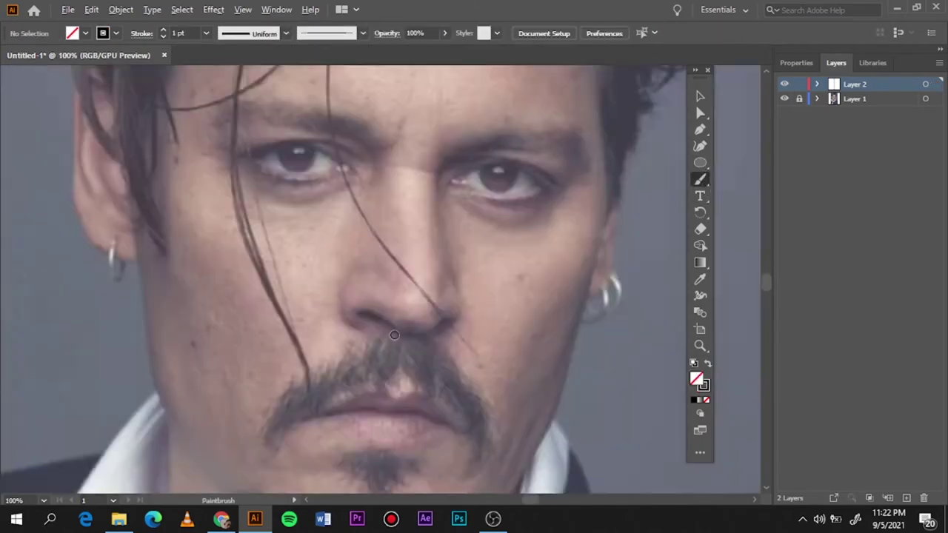
{"action": "scroll", "coordinate": [566, 383], "scroll_direction": "down", "scroll_amount": 5}
{"action": "scroll", "coordinate": [480, 280], "scroll_direction": "up", "scroll_amount": 8}
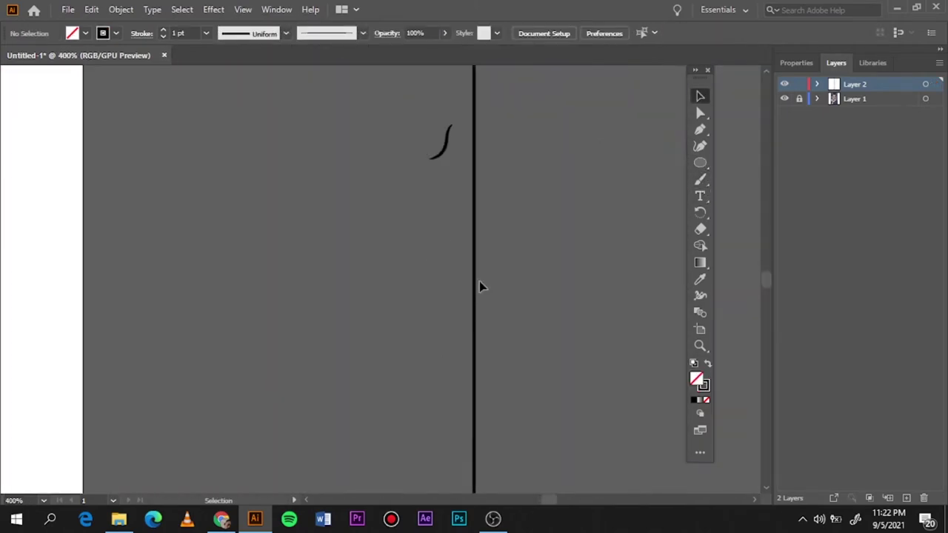
{"action": "key", "text": "v"}
{"action": "left_click", "coordinate": [479, 252]}
{"action": "scroll", "coordinate": [479, 252], "scroll_direction": "up", "scroll_amount": 4}
{"action": "left_click_drag", "start_coordinate": [460, 280], "coordinate": [434, 280]}
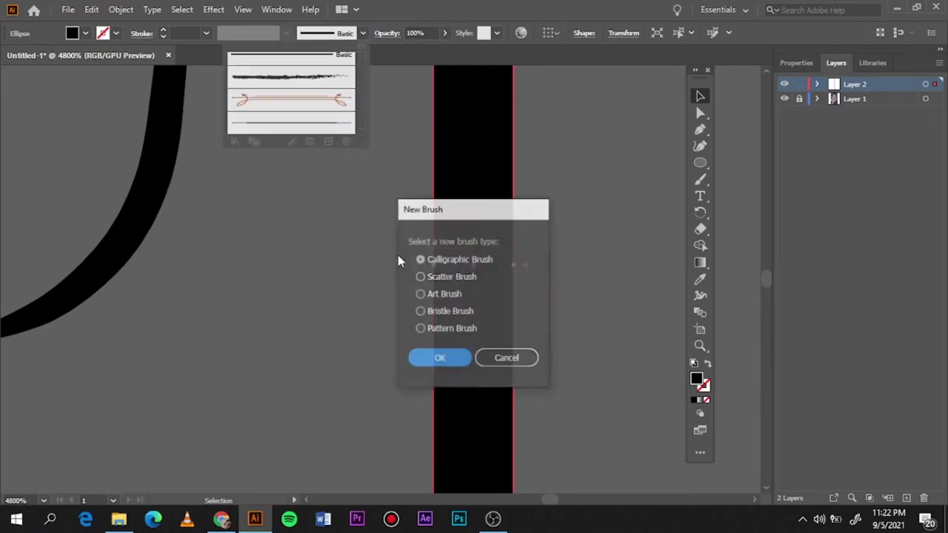
{"action": "key", "text": "Escape"}
{"action": "key", "text": "ctrl+0"}
{"action": "key", "text": "b"}
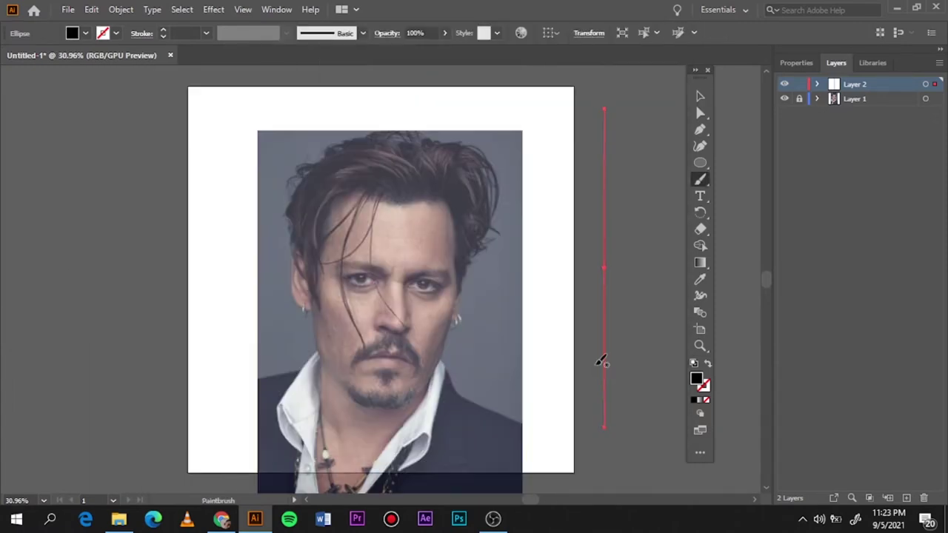
{"action": "scroll", "coordinate": [417, 301], "scroll_direction": "up", "scroll_amount": 4}
Trace the nose side around the nostril and the left nostril curve
{"action": "left_click_drag", "start_coordinate": [245, 351], "coordinate": [251, 385]}
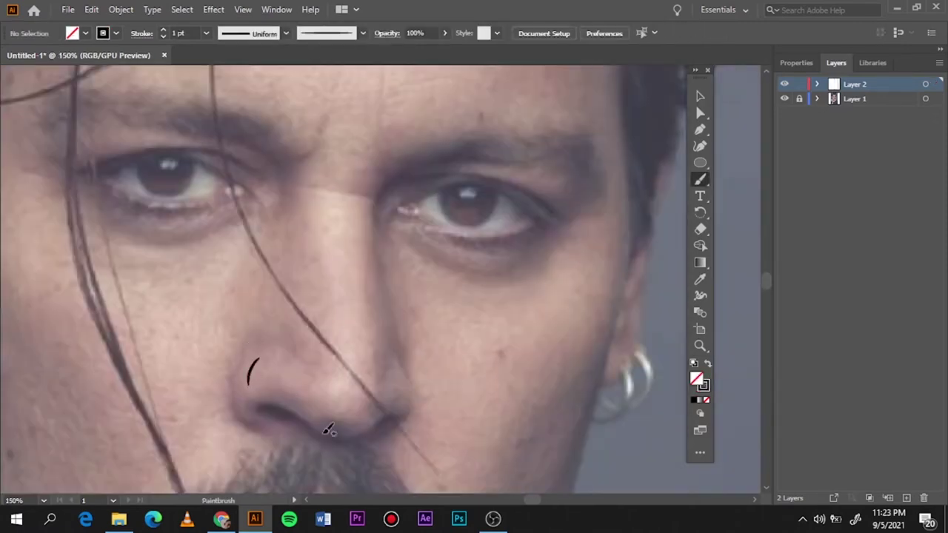
{"action": "key", "text": "ctrl+z"}
{"action": "scroll", "coordinate": [328, 432], "scroll_direction": "right", "scroll_amount": 3}
{"action": "scroll", "coordinate": [306, 255], "scroll_direction": "up", "scroll_amount": 1}
{"action": "scroll", "coordinate": [332, 303], "scroll_direction": "down", "scroll_amount": 2}
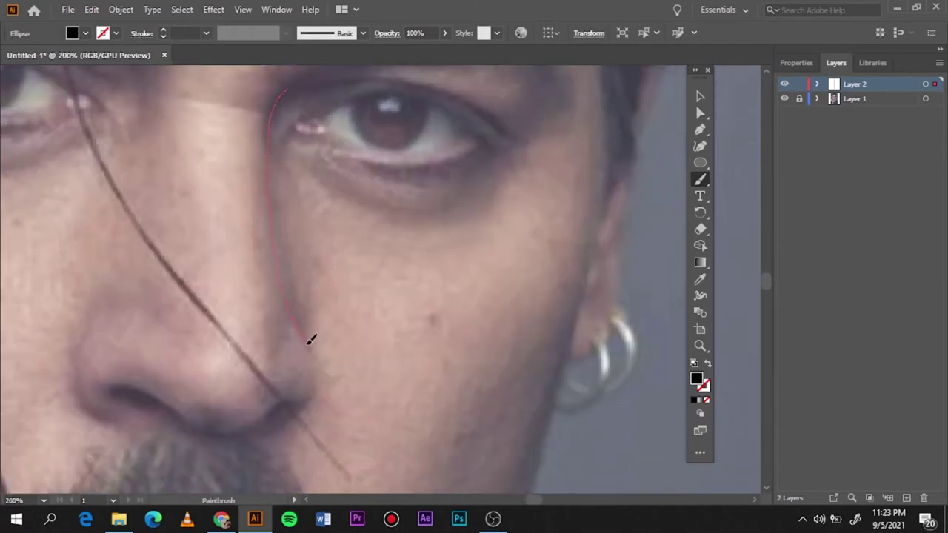
{"action": "left_click_drag", "start_coordinate": [311, 339], "coordinate": [277, 409]}
{"action": "left_click_drag", "start_coordinate": [96, 326], "coordinate": [128, 411]}
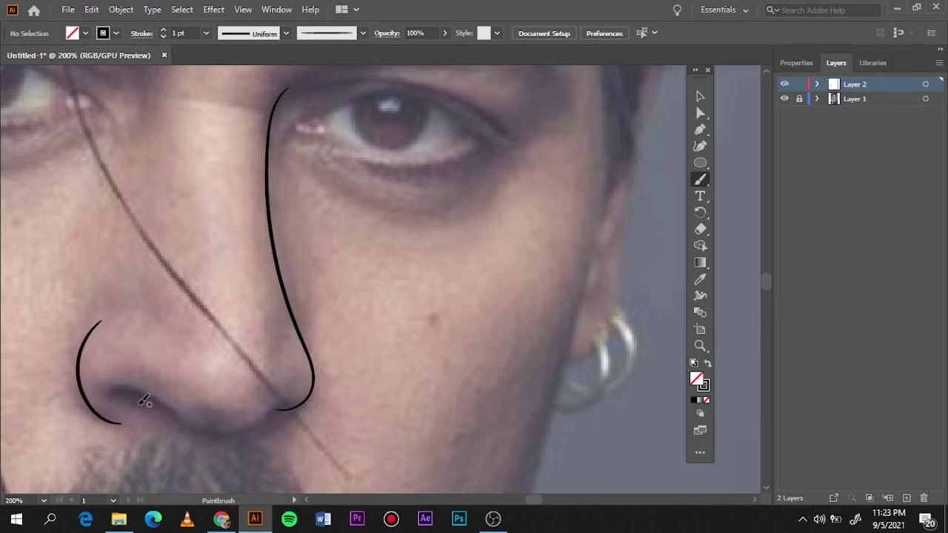
{"action": "scroll", "coordinate": [296, 296], "scroll_direction": "left", "scroll_amount": 2}
{"action": "scroll", "coordinate": [387, 341], "scroll_direction": "up", "scroll_amount": 2}
Draw the wavy nostril underside and the curve on the nose tip's right side
{"action": "key", "text": "v"}
{"action": "left_click", "coordinate": [354, 384]}
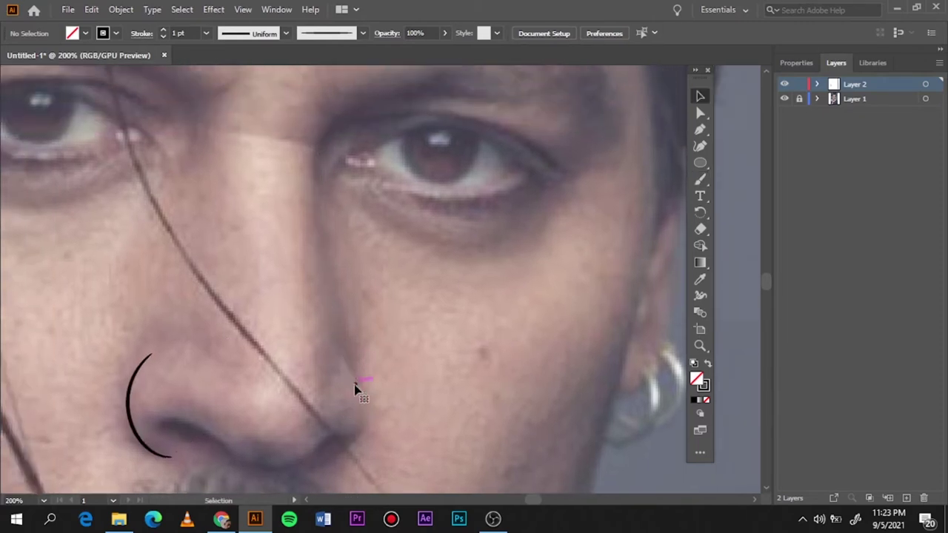
{"action": "scroll", "coordinate": [270, 431], "scroll_direction": "up", "scroll_amount": 1}
{"action": "key", "text": "b"}
{"action": "scroll", "coordinate": [123, 311], "scroll_direction": "left", "scroll_amount": 2}
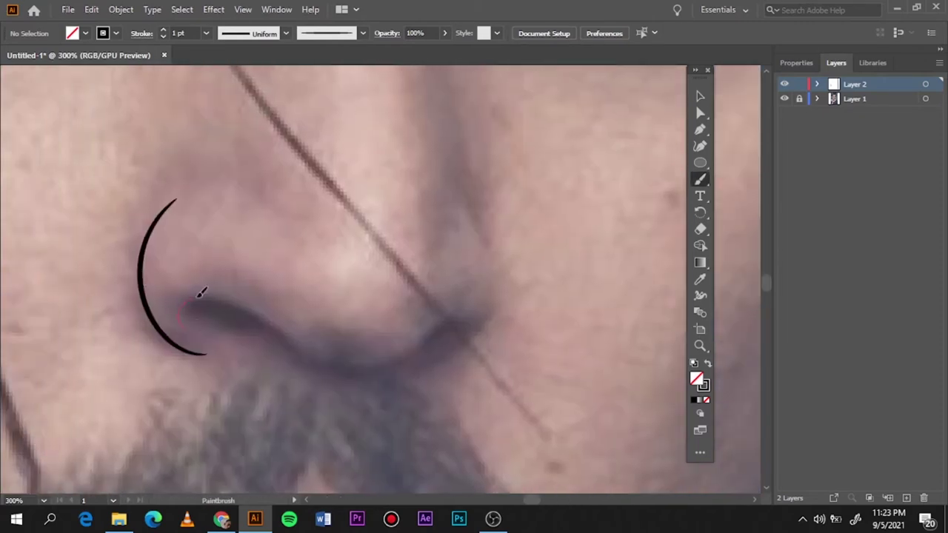
{"action": "left_click_drag", "start_coordinate": [304, 355], "coordinate": [305, 356]}
{"action": "key", "text": "ctrl+z"}
{"action": "left_click_drag", "start_coordinate": [459, 322], "coordinate": [453, 323]}
{"action": "left_click_drag", "start_coordinate": [423, 366], "coordinate": [458, 204]}
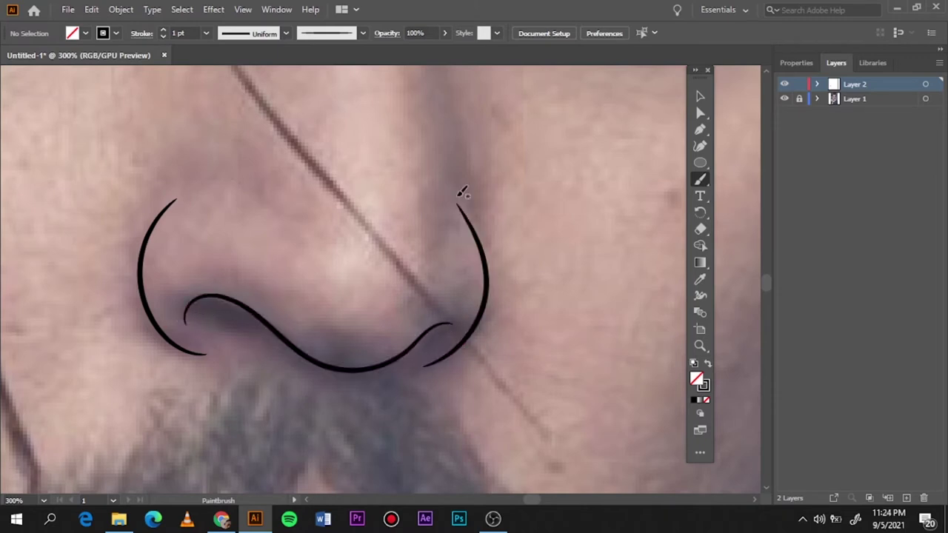
{"action": "left_click_drag", "start_coordinate": [223, 333], "coordinate": [190, 304]}
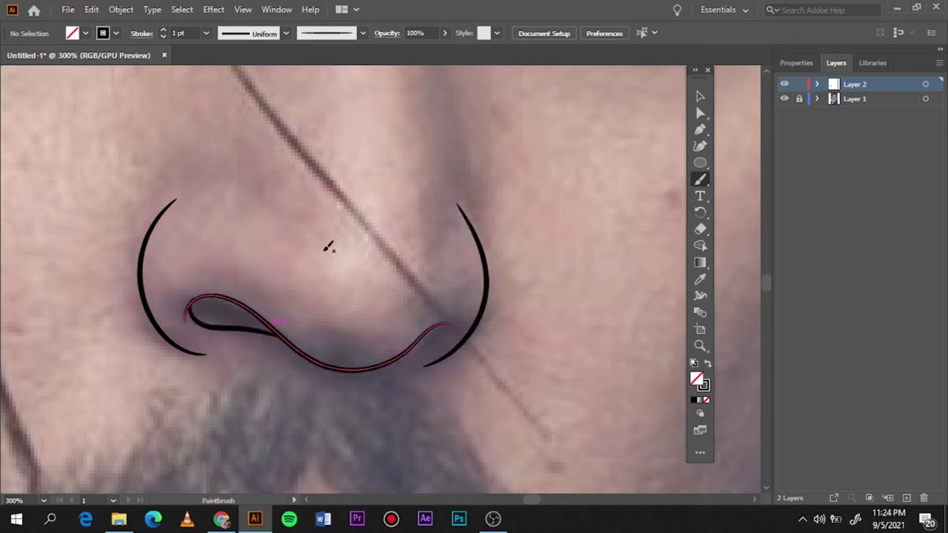
{"action": "left_click_drag", "start_coordinate": [442, 335], "coordinate": [445, 330]}
{"action": "key", "text": "ctrl+0"}
{"action": "scroll", "coordinate": [366, 314], "scroll_direction": "up", "scroll_amount": 5}
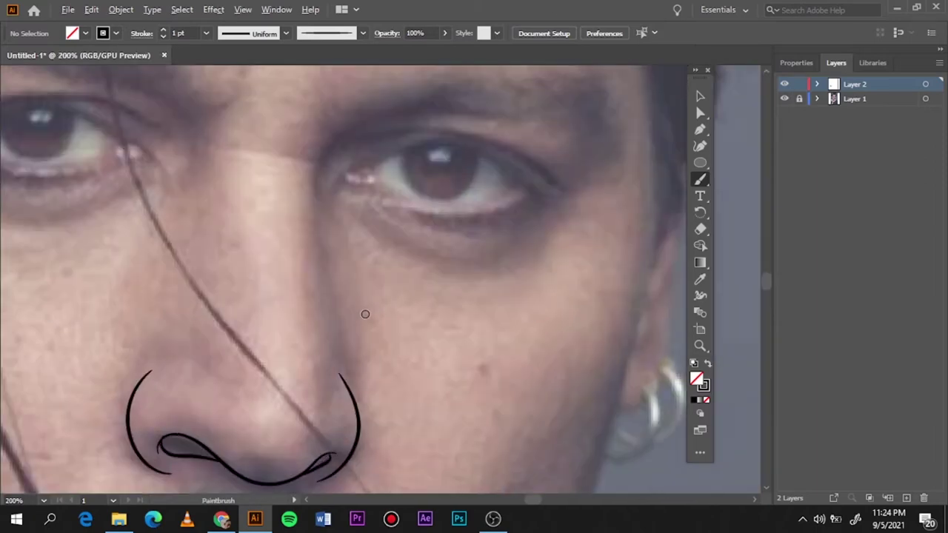
Trace the nose bridge and the eyelid crease lines above the right eye
{"action": "left_click_drag", "start_coordinate": [311, 187], "coordinate": [343, 382]}
{"action": "left_click_drag", "start_coordinate": [324, 253], "coordinate": [326, 132]}
{"action": "key", "text": "ctrl+equal"}
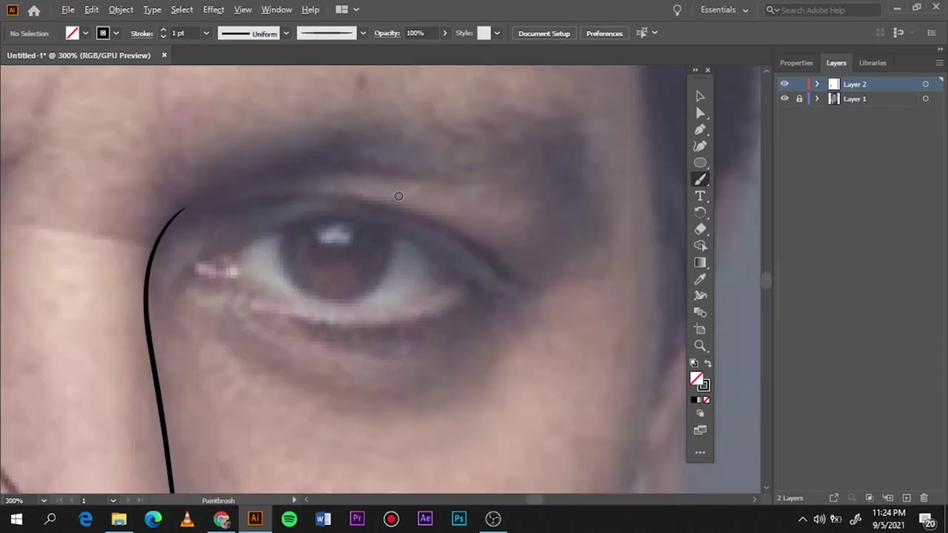
{"action": "left_click_drag", "start_coordinate": [180, 227], "coordinate": [423, 210]}
{"action": "mouse_move", "coordinate": [180, 244]}
{"action": "left_mouse_down"}
{"action": "mouse_move", "coordinate": [237, 213]}
{"action": "mouse_move", "coordinate": [441, 219]}
{"action": "left_mouse_up"}
{"action": "left_click_drag", "start_coordinate": [381, 214], "coordinate": [533, 293]}
Draw a 0.5 pt line below the eye, then return the stroke to 1 pt
{"action": "left_click", "coordinate": [206, 33]}
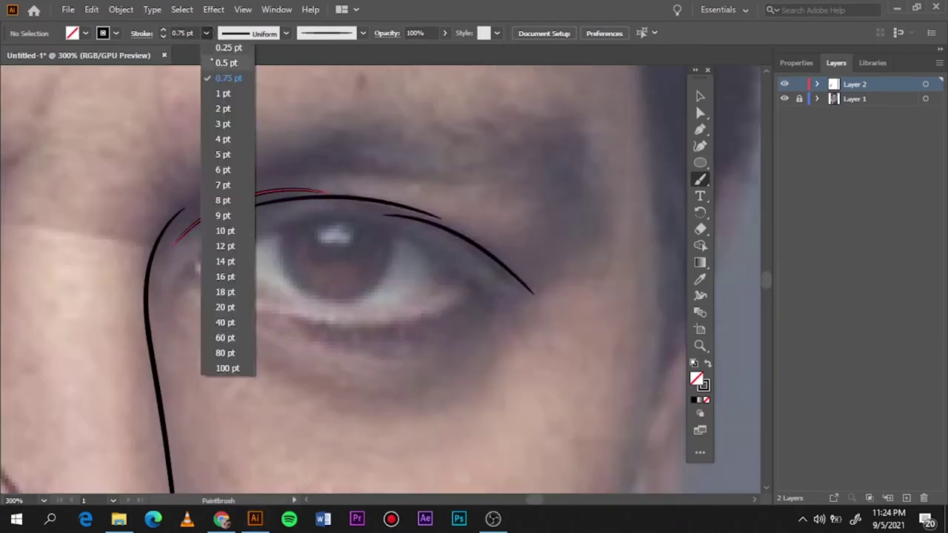
{"action": "left_click", "coordinate": [226, 62]}
{"action": "mouse_move", "coordinate": [215, 335]}
{"action": "left_mouse_down"}
{"action": "mouse_move", "coordinate": [343, 386]}
{"action": "mouse_move", "coordinate": [468, 385]}
{"action": "left_mouse_up"}
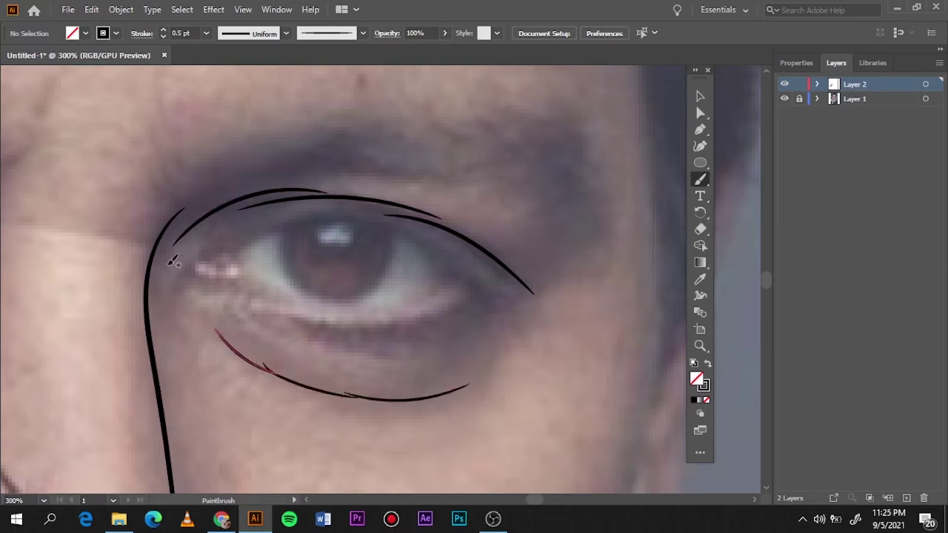
{"action": "left_click", "coordinate": [205, 32]}
{"action": "left_click", "coordinate": [223, 93]}
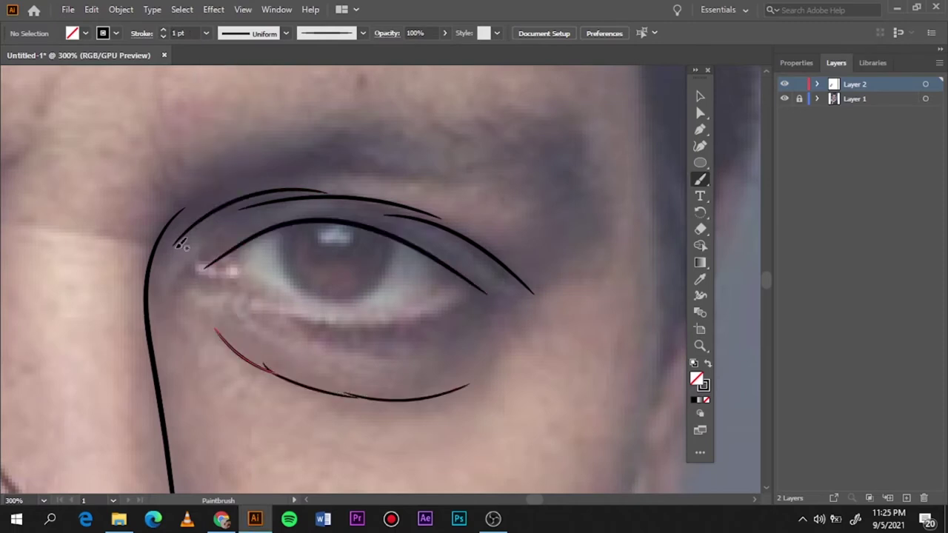
Outline the eye's inner corner, upper and lower lids, and iris circle
{"action": "left_click_drag", "start_coordinate": [252, 239], "coordinate": [189, 273]}
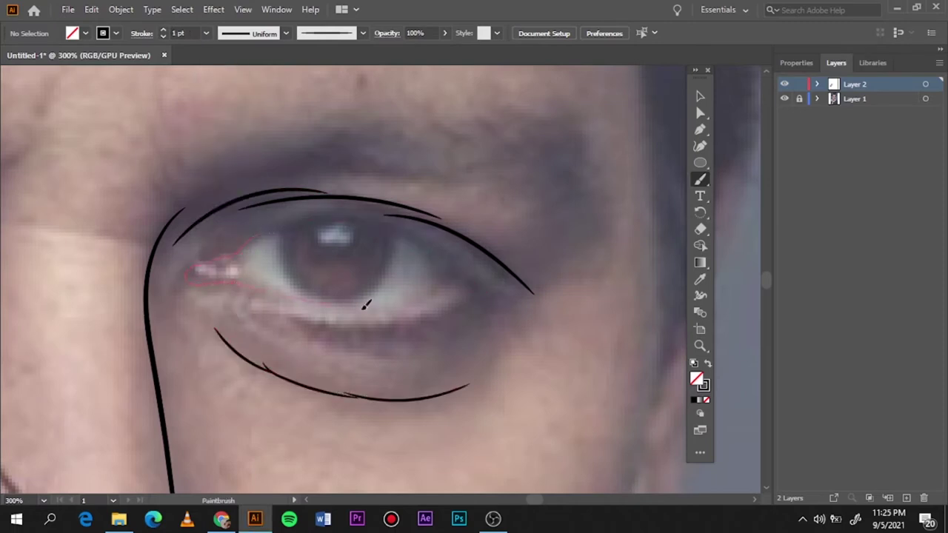
{"action": "left_click_drag", "start_coordinate": [244, 296], "coordinate": [230, 239]}
{"action": "left_click_drag", "start_coordinate": [363, 210], "coordinate": [482, 296]}
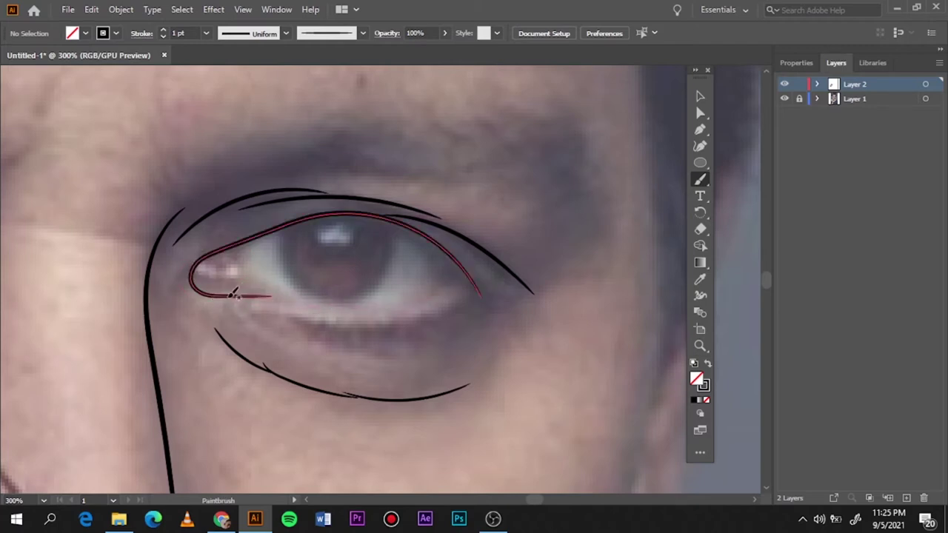
{"action": "left_click_drag", "start_coordinate": [392, 307], "coordinate": [474, 300]}
{"action": "left_click_drag", "start_coordinate": [237, 271], "coordinate": [230, 247]}
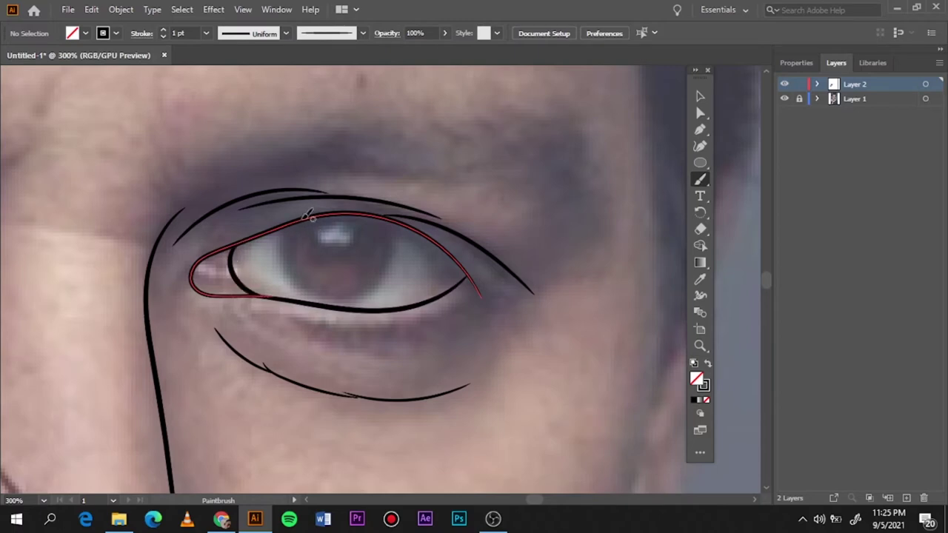
{"action": "left_click_drag", "start_coordinate": [379, 213], "coordinate": [384, 216]}
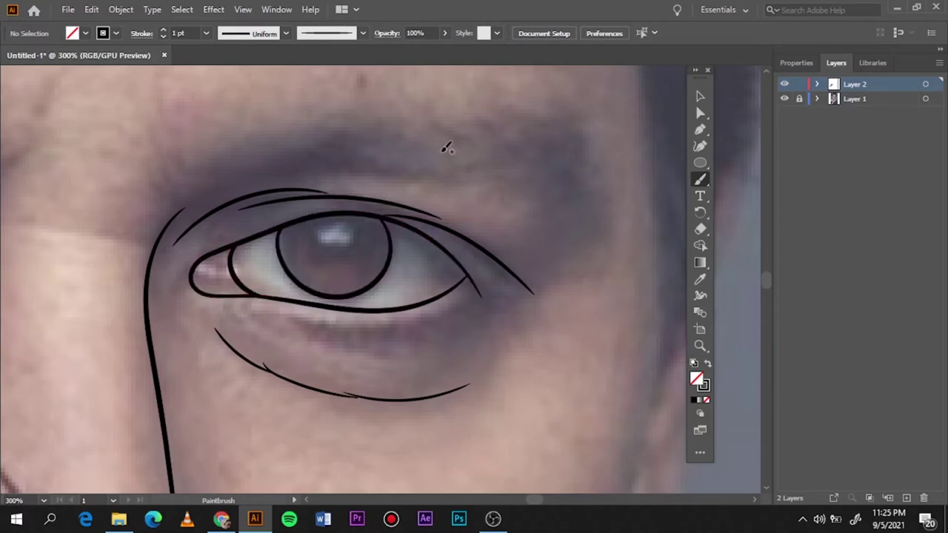
{"action": "scroll", "coordinate": [454, 296], "scroll_direction": "up", "scroll_amount": 2}
Add a 2 pt tapered stroke along the outer upper lid
{"action": "left_click", "coordinate": [206, 32]}
{"action": "left_click", "coordinate": [222, 110]}
{"action": "left_click_drag", "start_coordinate": [278, 122], "coordinate": [513, 294]}
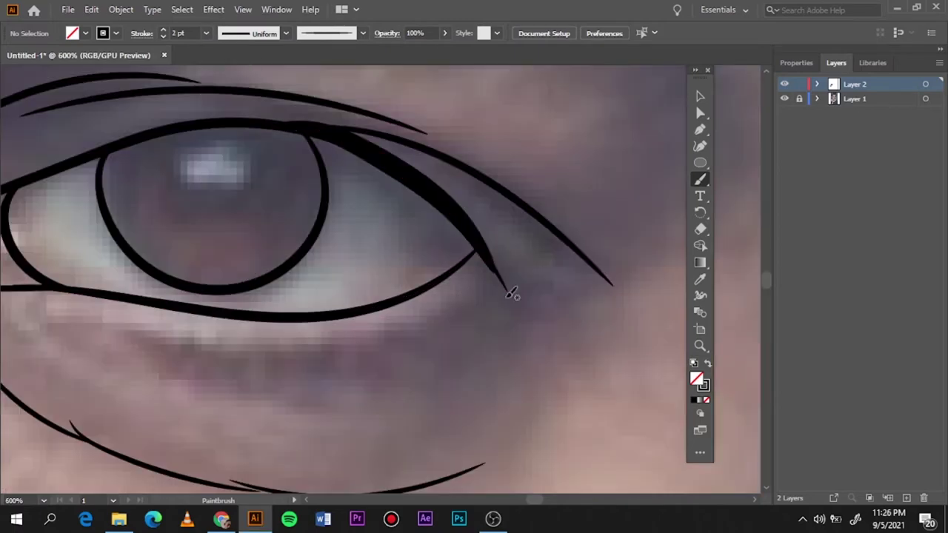
{"action": "key", "text": "ctrl+0"}
{"action": "scroll", "coordinate": [471, 303], "scroll_direction": "up", "scroll_amount": 5}
At 1 pt, trace the second eye's inner corner, eyelids and iris circle
{"action": "scroll", "coordinate": [471, 304], "scroll_direction": "down", "scroll_amount": 2}
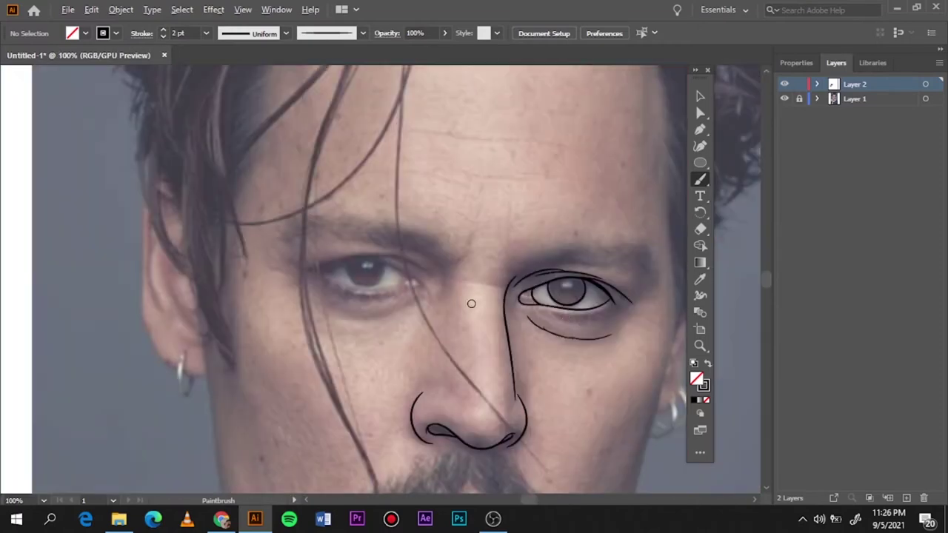
{"action": "scroll", "coordinate": [443, 293], "scroll_direction": "up", "scroll_amount": 2}
{"action": "left_click", "coordinate": [206, 33]}
{"action": "left_click", "coordinate": [223, 95]}
{"action": "left_click_drag", "start_coordinate": [439, 241], "coordinate": [448, 296]}
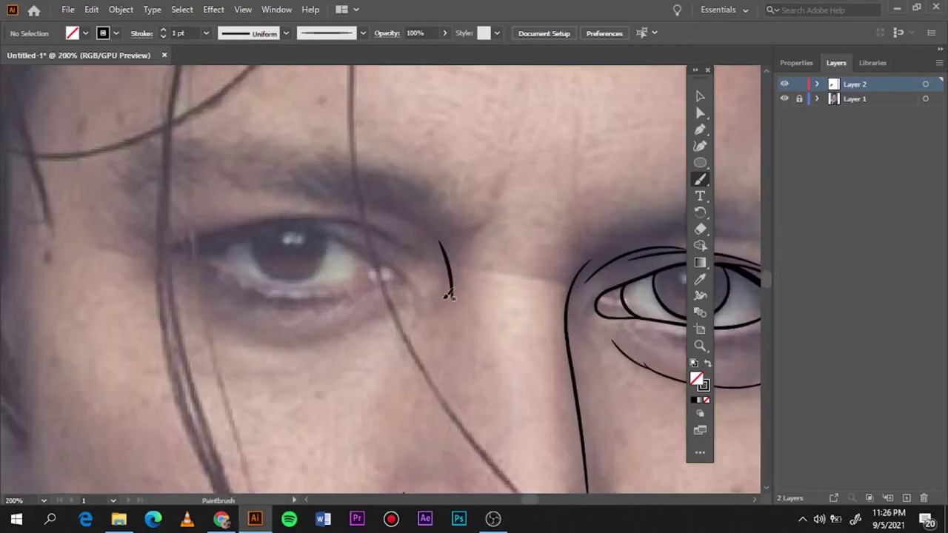
{"action": "left_click_drag", "start_coordinate": [185, 263], "coordinate": [294, 228]}
{"action": "left_click_drag", "start_coordinate": [393, 281], "coordinate": [120, 247]}
{"action": "key", "text": "ctrl+z"}
{"action": "scroll", "coordinate": [365, 280], "scroll_direction": "up", "scroll_amount": 1}
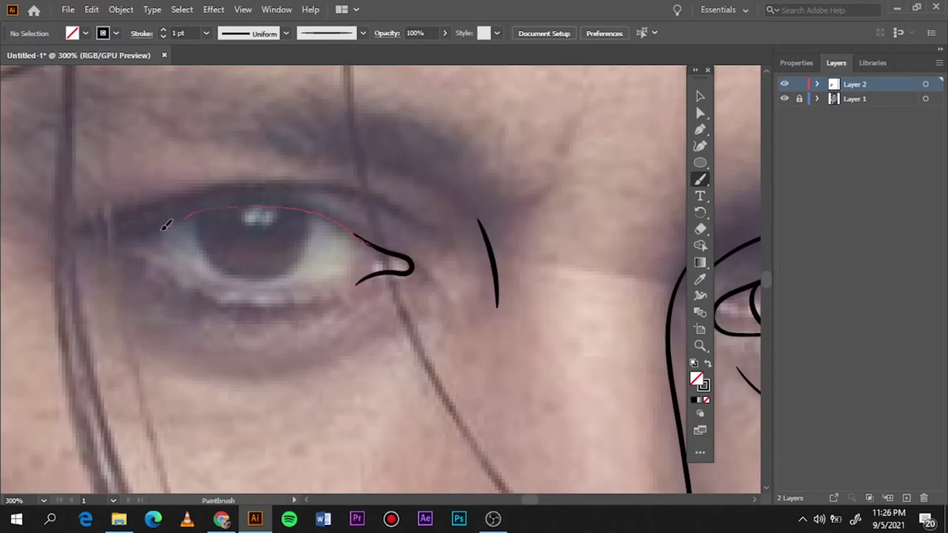
{"action": "left_click_drag", "start_coordinate": [358, 283], "coordinate": [371, 275]}
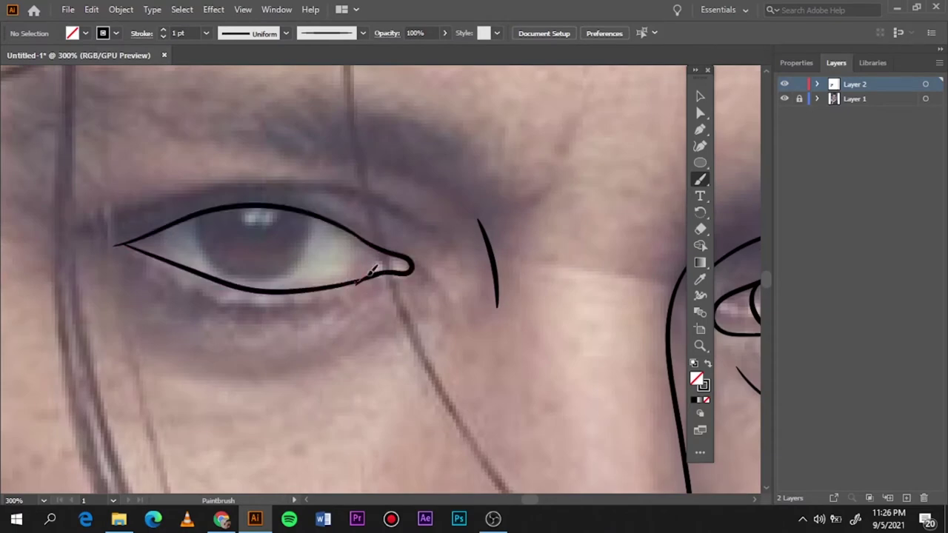
{"action": "mouse_move", "coordinate": [123, 242]}
{"action": "left_mouse_down"}
{"action": "mouse_move", "coordinate": [113, 244]}
{"action": "mouse_move", "coordinate": [219, 209]}
{"action": "left_mouse_up"}
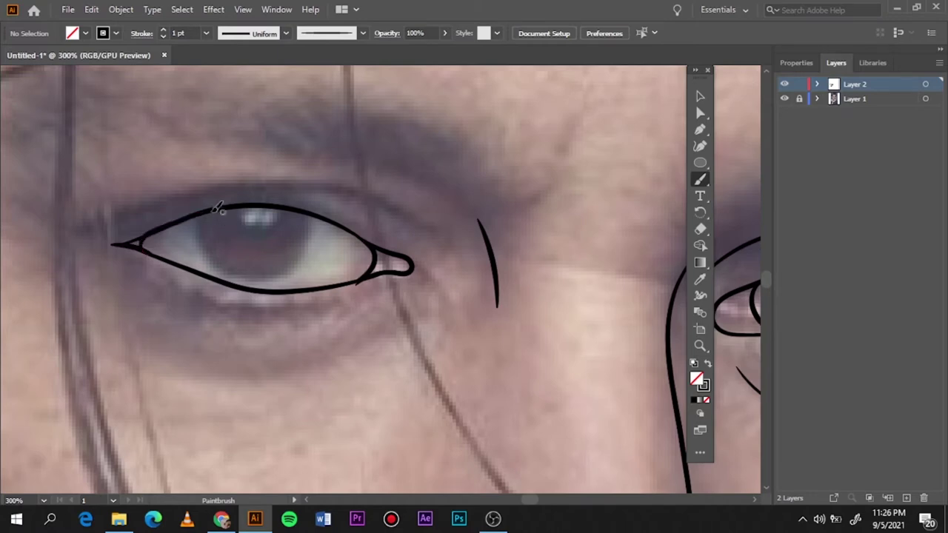
{"action": "left_click_drag", "start_coordinate": [314, 220], "coordinate": [311, 222]}
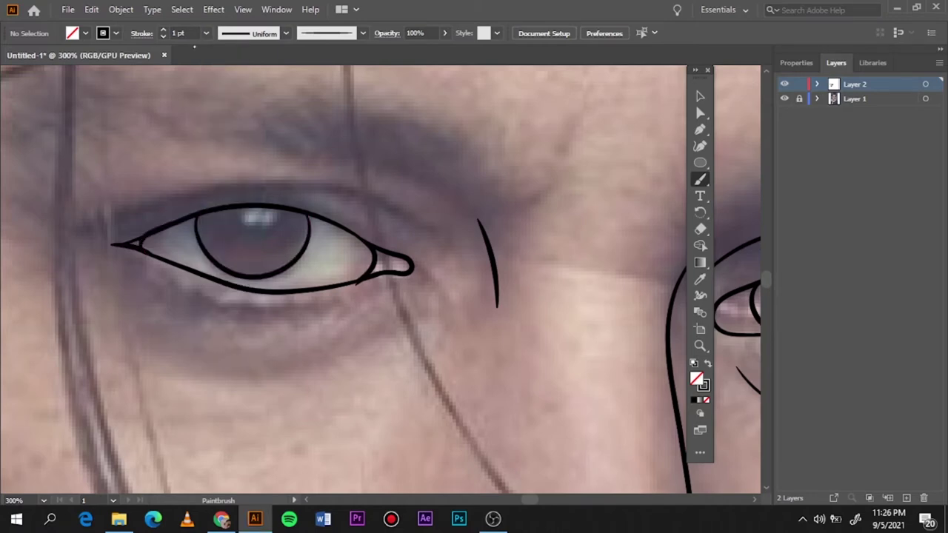
Add a 0.75 pt lid crease and a 0.5 pt under-eye line
{"action": "left_click", "coordinate": [206, 32]}
{"action": "left_click", "coordinate": [222, 81]}
{"action": "mouse_move", "coordinate": [83, 234]}
{"action": "left_mouse_down"}
{"action": "mouse_move", "coordinate": [259, 187]}
{"action": "mouse_move", "coordinate": [332, 194]}
{"action": "mouse_move", "coordinate": [437, 244]}
{"action": "left_mouse_up"}
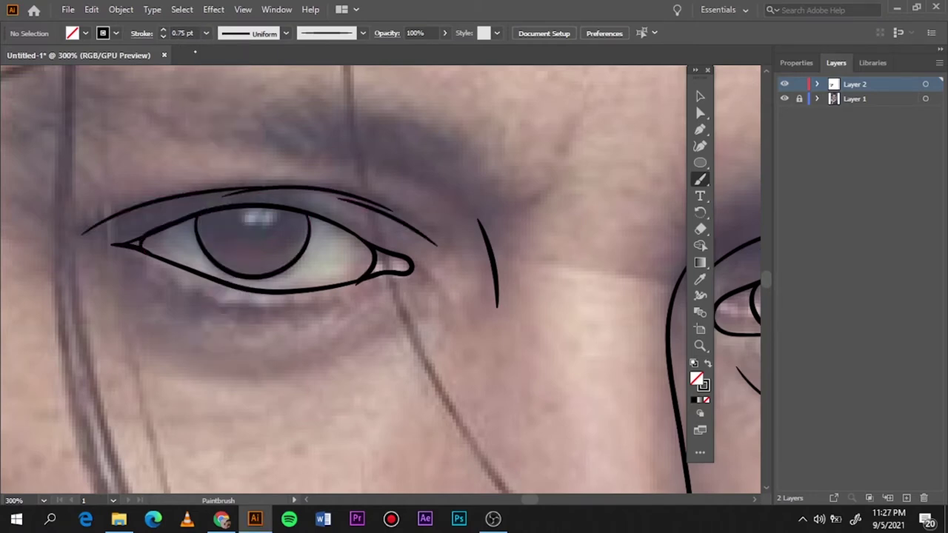
{"action": "left_click", "coordinate": [206, 32]}
{"action": "left_click", "coordinate": [222, 67]}
{"action": "mouse_move", "coordinate": [156, 361]}
{"action": "left_mouse_down"}
{"action": "mouse_move", "coordinate": [253, 376]}
{"action": "mouse_move", "coordinate": [414, 300]}
{"action": "left_mouse_up"}
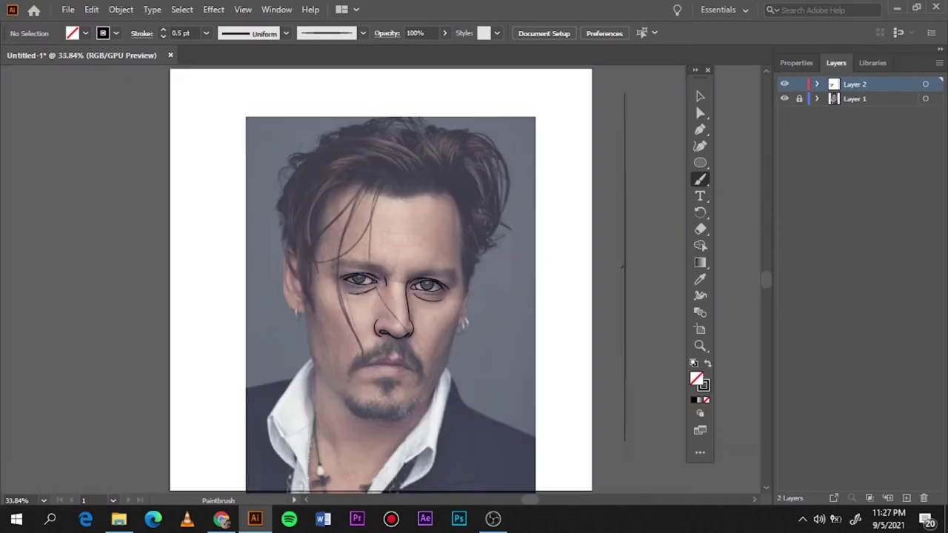
{"action": "key", "text": "ctrl+0"}
{"action": "scroll", "coordinate": [405, 351], "scroll_direction": "up", "scroll_amount": 2}
At 1 pt stroke, trace the upper lip to the right mouth corner
{"action": "scroll", "coordinate": [406, 351], "scroll_direction": "up", "scroll_amount": 2}
{"action": "left_click", "coordinate": [206, 33]}
{"action": "left_click", "coordinate": [222, 96]}
{"action": "left_click_drag", "start_coordinate": [228, 337], "coordinate": [277, 314]}
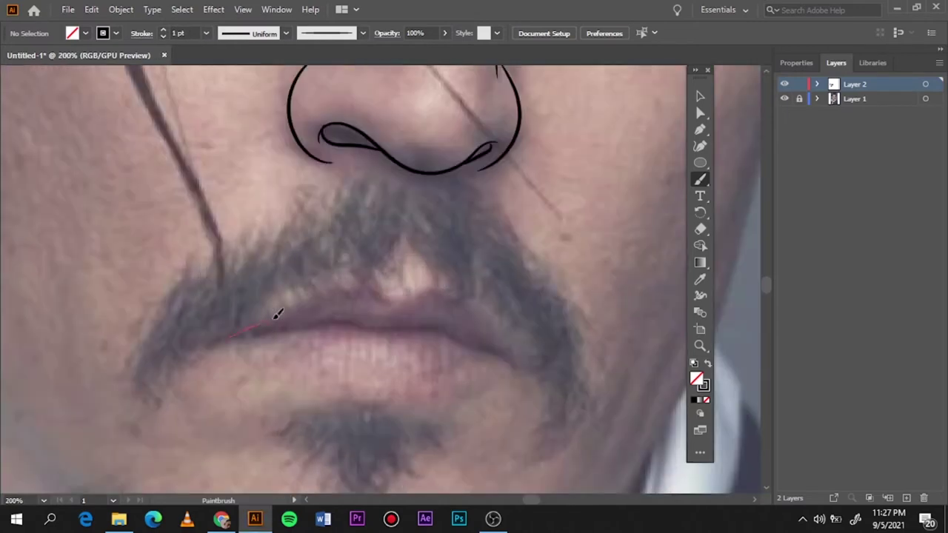
{"action": "left_click_drag", "start_coordinate": [437, 276], "coordinate": [507, 348]}
{"action": "key", "text": "ctrl+z"}
{"action": "scroll", "coordinate": [482, 371], "scroll_direction": "up", "scroll_amount": 1}
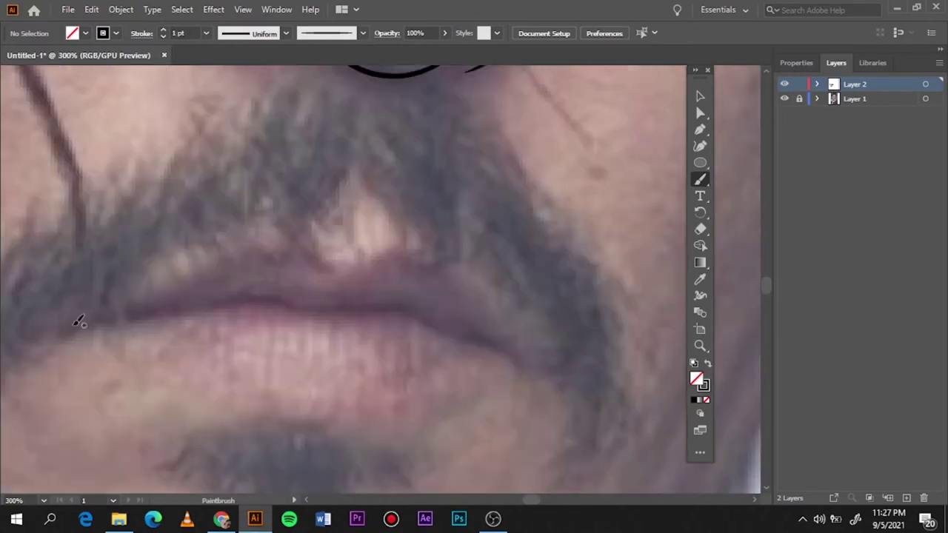
{"action": "left_click_drag", "start_coordinate": [455, 284], "coordinate": [510, 355]}
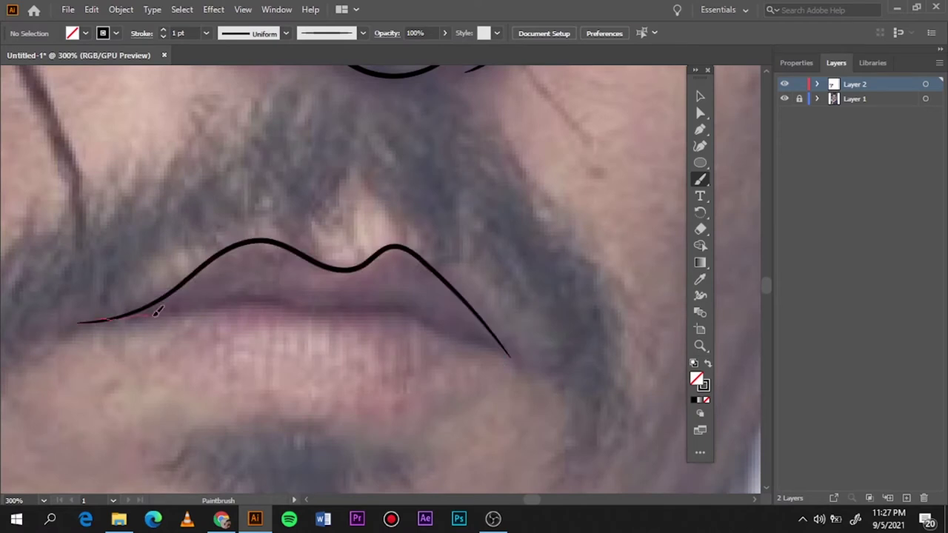
Draw the line between the lips and the lower lip curve
{"action": "mouse_move", "coordinate": [157, 313]}
{"action": "left_mouse_down"}
{"action": "mouse_move", "coordinate": [289, 300]}
{"action": "mouse_move", "coordinate": [348, 310]}
{"action": "left_mouse_up"}
{"action": "key", "text": "ctrl+z"}
{"action": "left_click_drag", "start_coordinate": [290, 305], "coordinate": [367, 302]}
{"action": "mouse_move", "coordinate": [348, 311]}
{"action": "left_mouse_down"}
{"action": "mouse_move", "coordinate": [414, 306]}
{"action": "mouse_move", "coordinate": [511, 356]}
{"action": "left_mouse_up"}
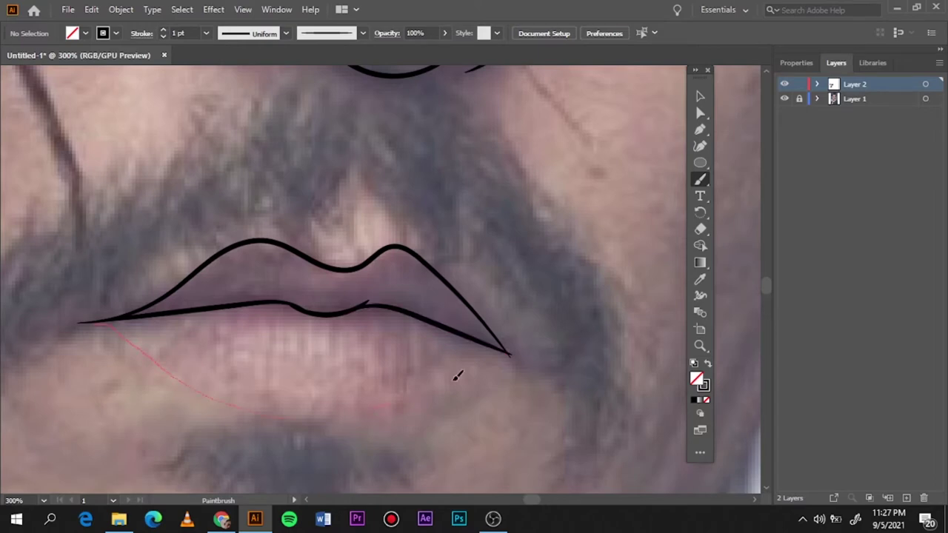
{"action": "left_click_drag", "start_coordinate": [457, 377], "coordinate": [510, 355]}
{"action": "key", "text": "ctrl+0"}
Toggle Layer 2 and Layer 1 visibility to compare, touching up the mouth corner
{"action": "left_click", "coordinate": [785, 84]}
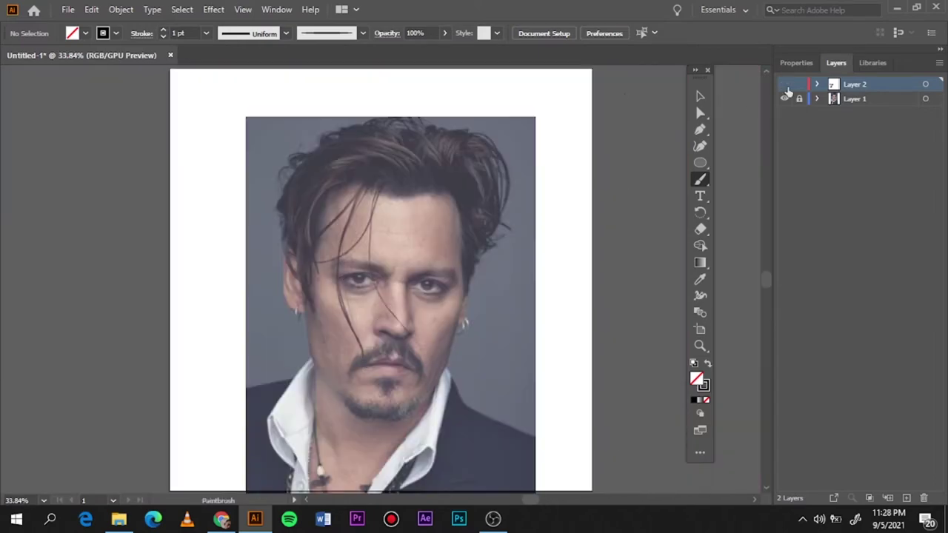
{"action": "scroll", "coordinate": [434, 348], "scroll_direction": "up", "scroll_amount": 5}
{"action": "left_click", "coordinate": [785, 84]}
{"action": "scroll", "coordinate": [419, 338], "scroll_direction": "up", "scroll_amount": 3}
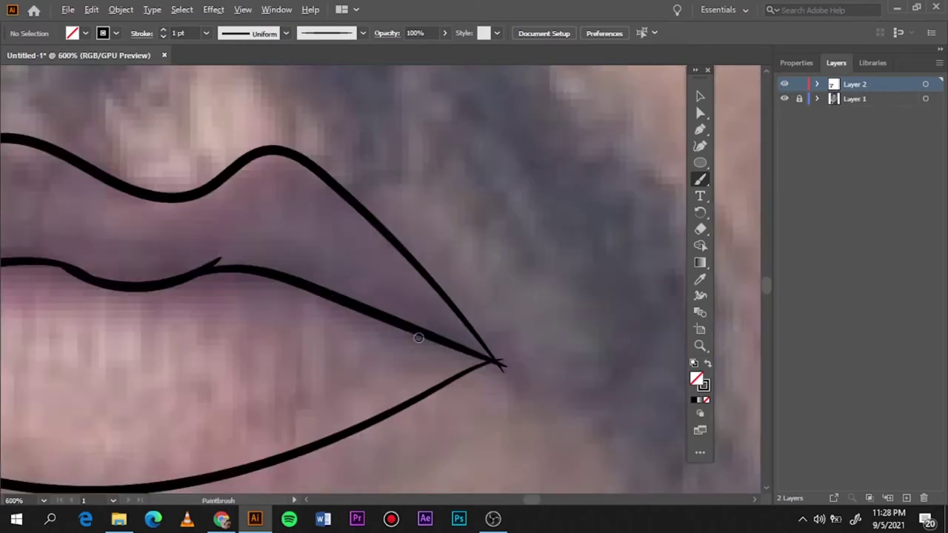
{"action": "scroll", "coordinate": [419, 338], "scroll_direction": "up", "scroll_amount": 1}
{"action": "left_click_drag", "start_coordinate": [424, 241], "coordinate": [539, 370]}
{"action": "key", "text": "ctrl+0"}
{"action": "left_click", "coordinate": [784, 98]}
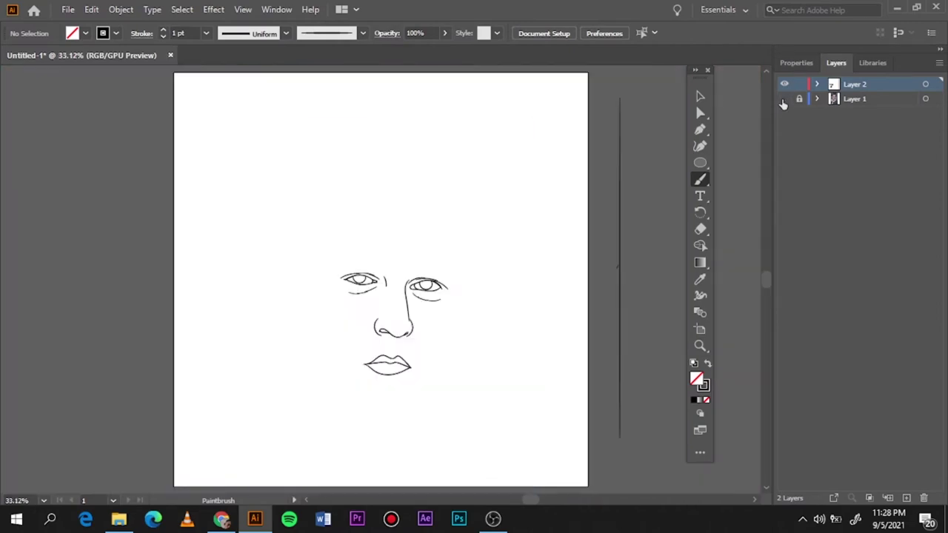
{"action": "left_click", "coordinate": [785, 99]}
Outline the right ear with its inner lines and its hoop earring
{"action": "scroll", "coordinate": [468, 305], "scroll_direction": "up", "scroll_amount": 4}
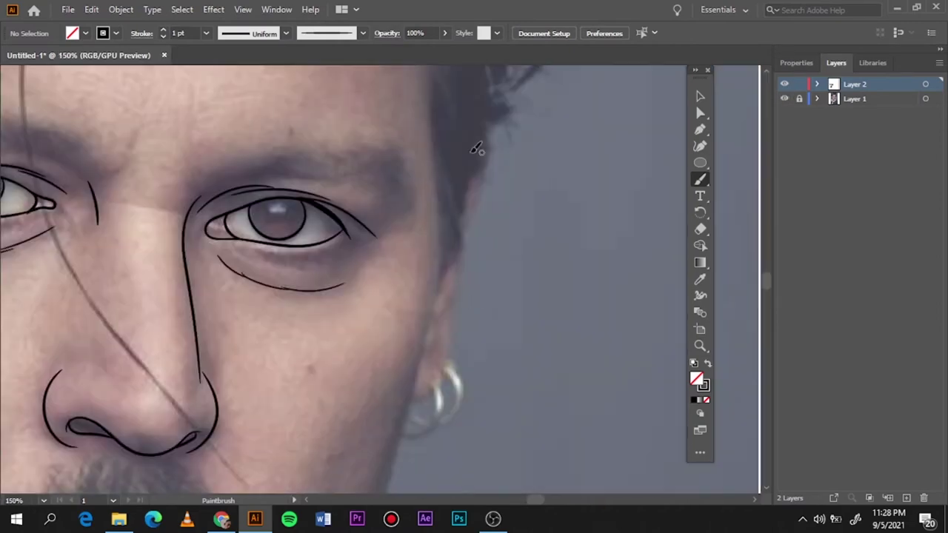
{"action": "left_click_drag", "start_coordinate": [463, 237], "coordinate": [435, 344]}
{"action": "left_click_drag", "start_coordinate": [446, 274], "coordinate": [435, 312]}
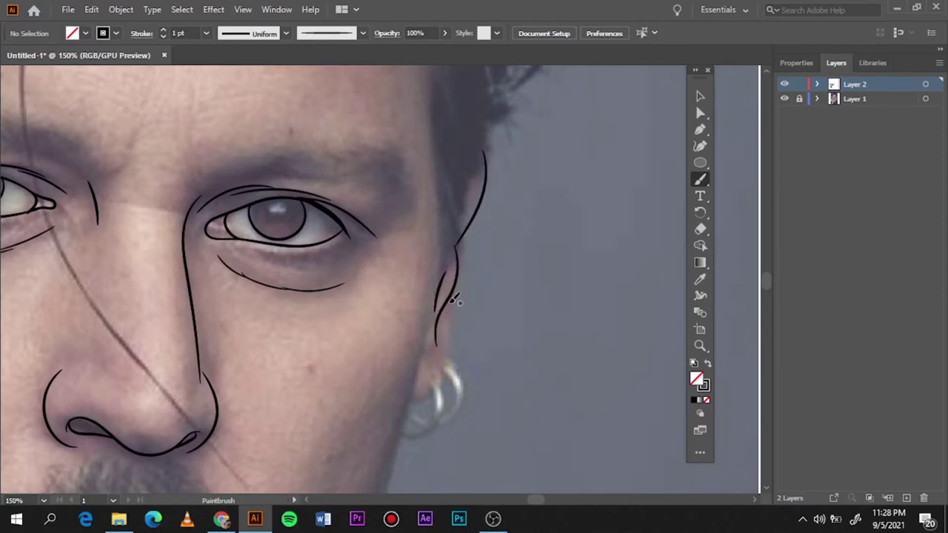
{"action": "left_click_drag", "start_coordinate": [456, 357], "coordinate": [452, 372]}
{"action": "scroll", "coordinate": [426, 398], "scroll_direction": "up", "scroll_amount": 2}
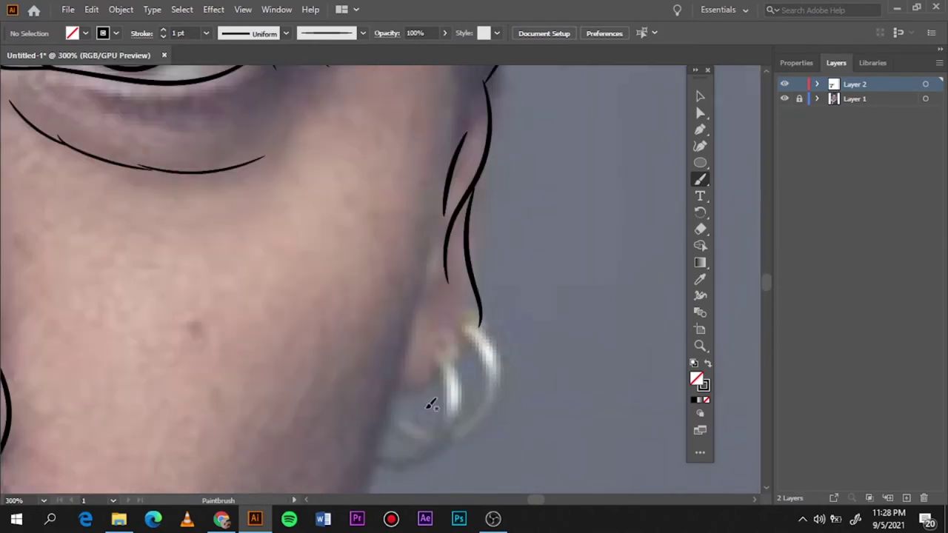
{"action": "left_click_drag", "start_coordinate": [382, 457], "coordinate": [387, 467]}
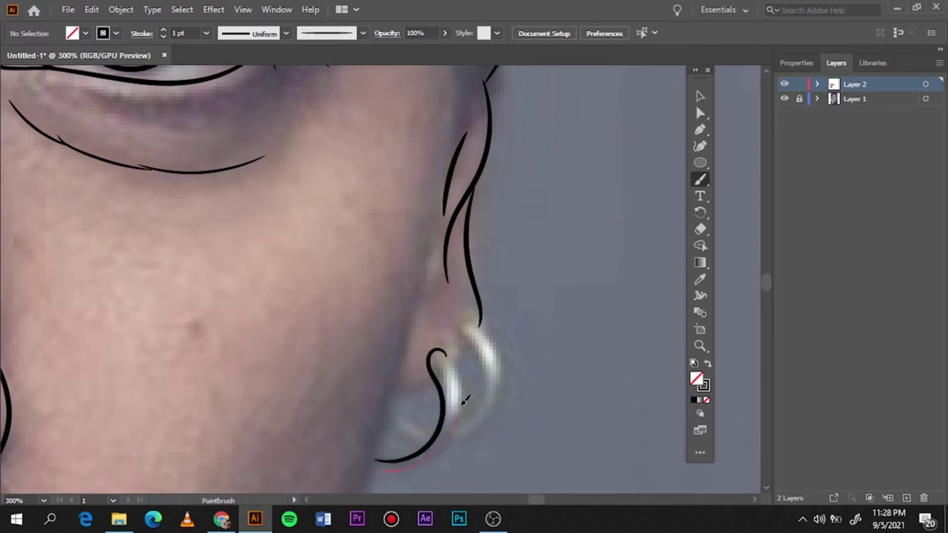
{"action": "mouse_move", "coordinate": [465, 400]}
{"action": "left_mouse_down"}
{"action": "mouse_move", "coordinate": [427, 432]}
{"action": "mouse_move", "coordinate": [459, 419]}
{"action": "mouse_move", "coordinate": [430, 459]}
{"action": "left_mouse_up"}
{"action": "key", "text": "ctrl+0"}
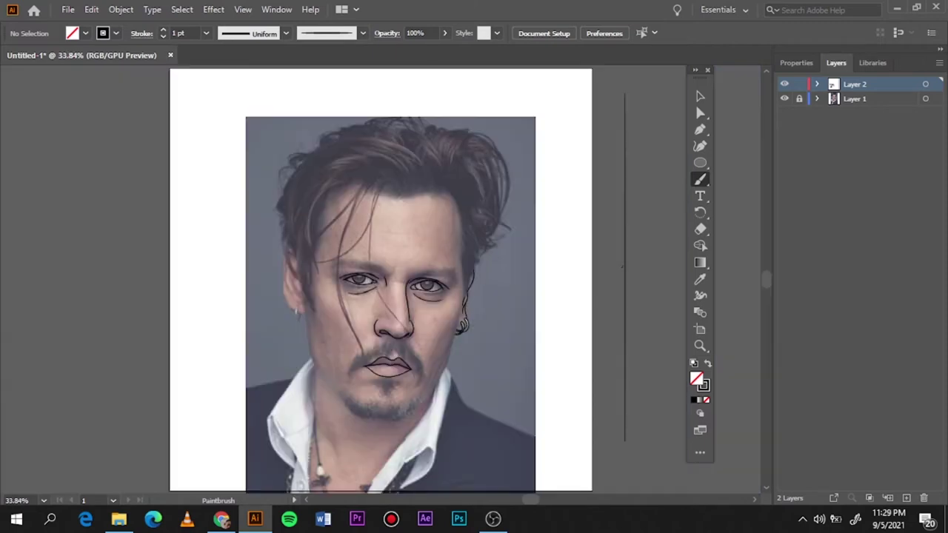
{"action": "scroll", "coordinate": [282, 289], "scroll_direction": "up", "scroll_amount": 2}
{"action": "scroll", "coordinate": [295, 277], "scroll_direction": "up", "scroll_amount": 3}
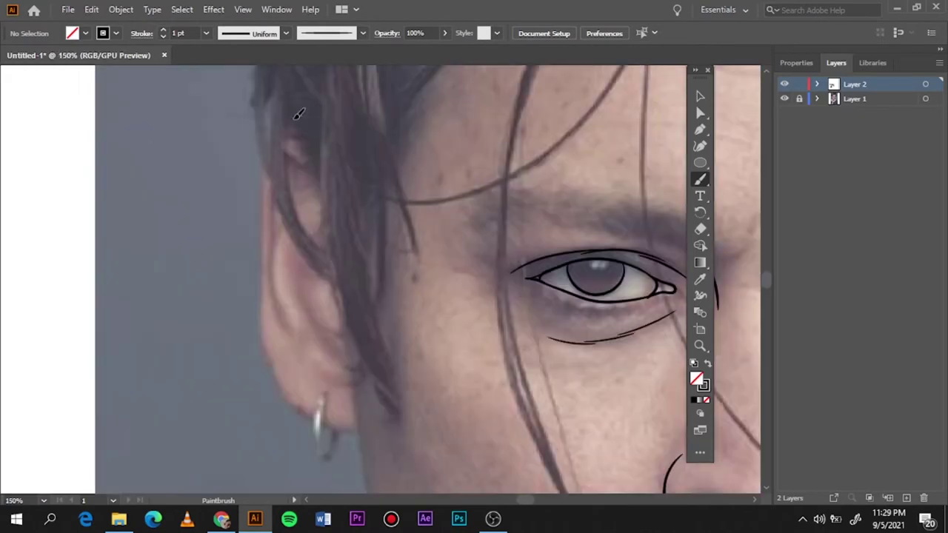
Outline the left ear, earlobe and hoop earring, then hide the photo to check
{"action": "left_click_drag", "start_coordinate": [330, 429], "coordinate": [361, 433]}
{"action": "left_click_drag", "start_coordinate": [314, 259], "coordinate": [351, 367]}
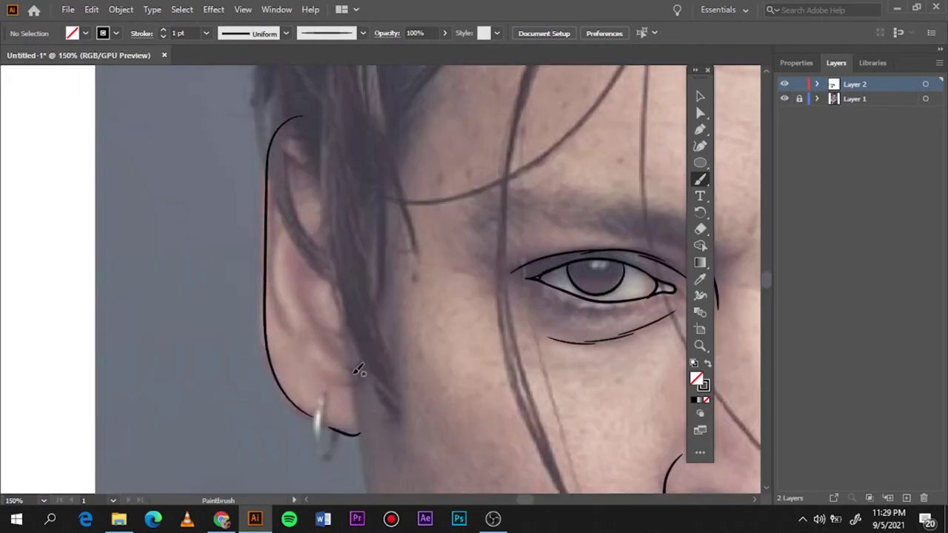
{"action": "left_click_drag", "start_coordinate": [288, 326], "coordinate": [292, 201]}
{"action": "scroll", "coordinate": [345, 412], "scroll_direction": "down", "scroll_amount": 1}
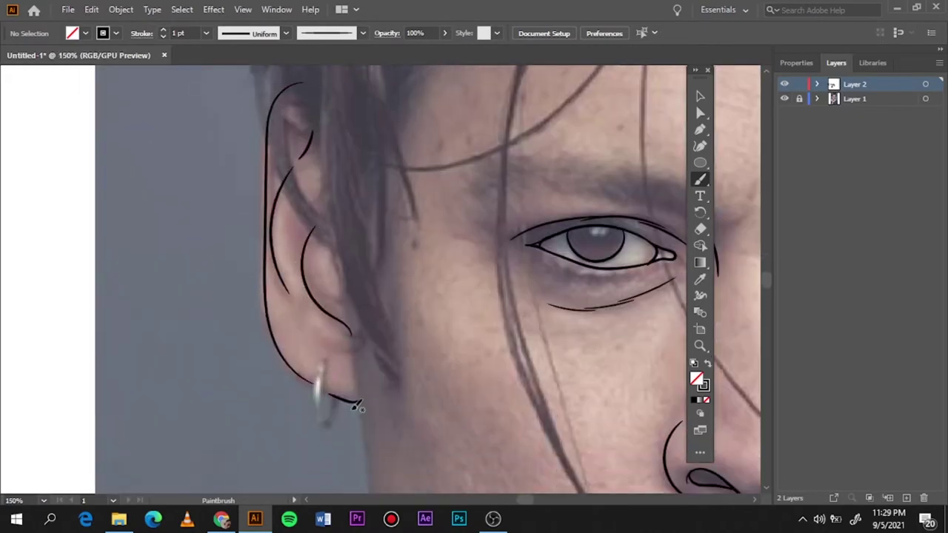
{"action": "scroll", "coordinate": [346, 421], "scroll_direction": "up", "scroll_amount": 3}
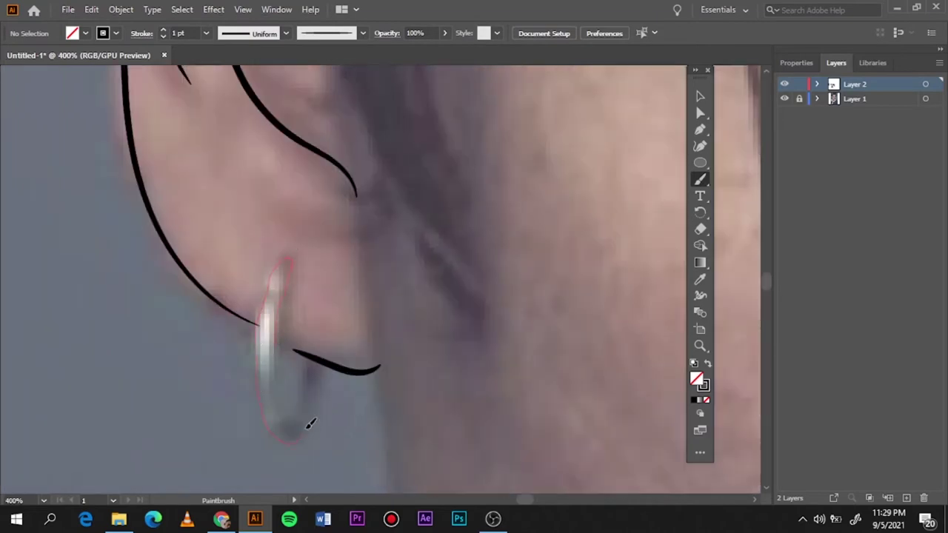
{"action": "left_click_drag", "start_coordinate": [310, 424], "coordinate": [320, 363]}
{"action": "left_click_drag", "start_coordinate": [301, 401], "coordinate": [277, 334]}
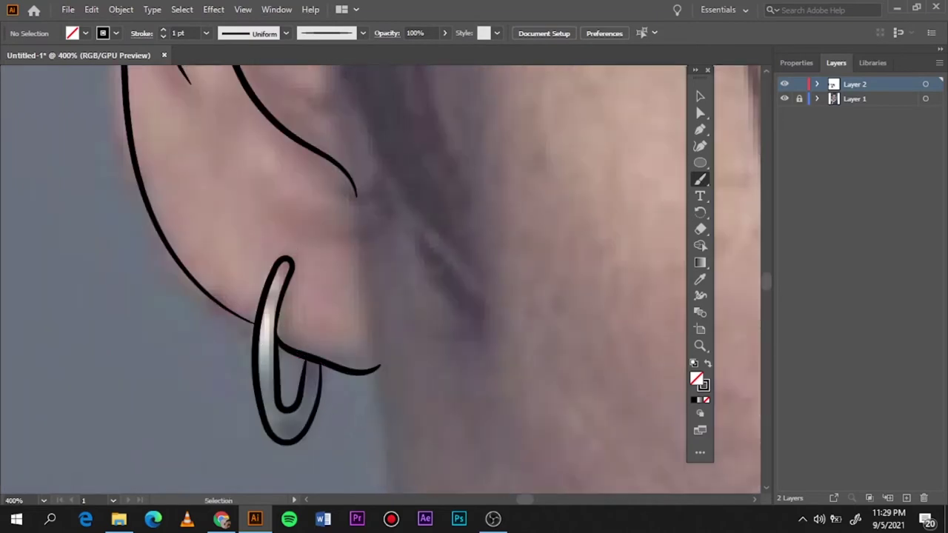
{"action": "key", "text": "ctrl+0"}
{"action": "left_click", "coordinate": [785, 99]}
Trace the hair beside the right temple with the Pencil and make it solid black, no stroke
{"action": "left_click", "coordinate": [784, 98]}
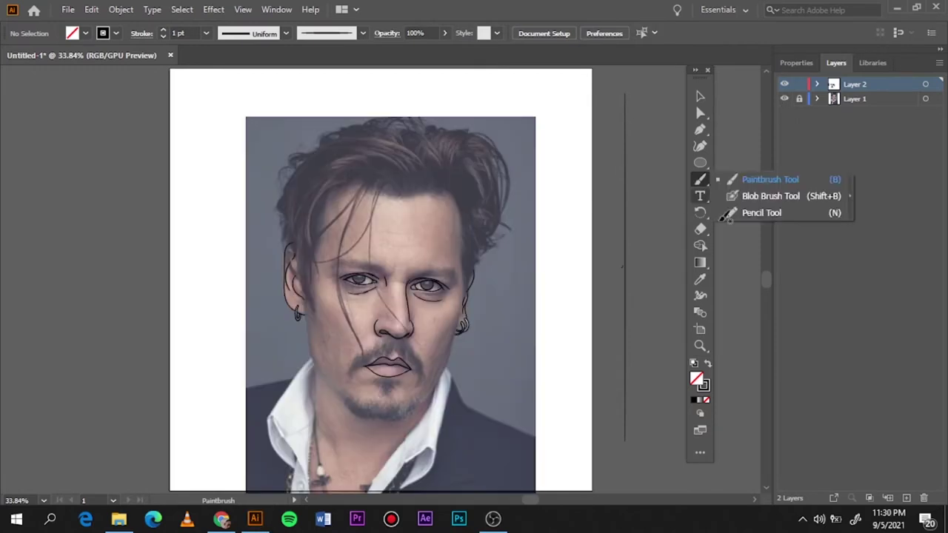
{"action": "left_click_drag", "start_coordinate": [700, 179], "coordinate": [729, 215]}
{"action": "scroll", "coordinate": [466, 269], "scroll_direction": "up", "scroll_amount": 2}
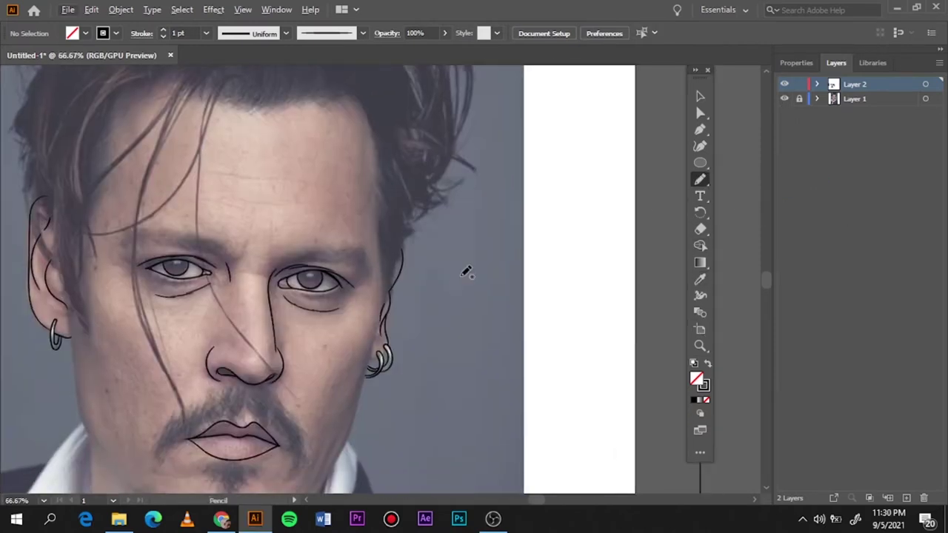
{"action": "scroll", "coordinate": [447, 267], "scroll_direction": "up", "scroll_amount": 1}
{"action": "scroll", "coordinate": [365, 373], "scroll_direction": "up", "scroll_amount": 1}
{"action": "scroll", "coordinate": [364, 372], "scroll_direction": "up", "scroll_amount": 1}
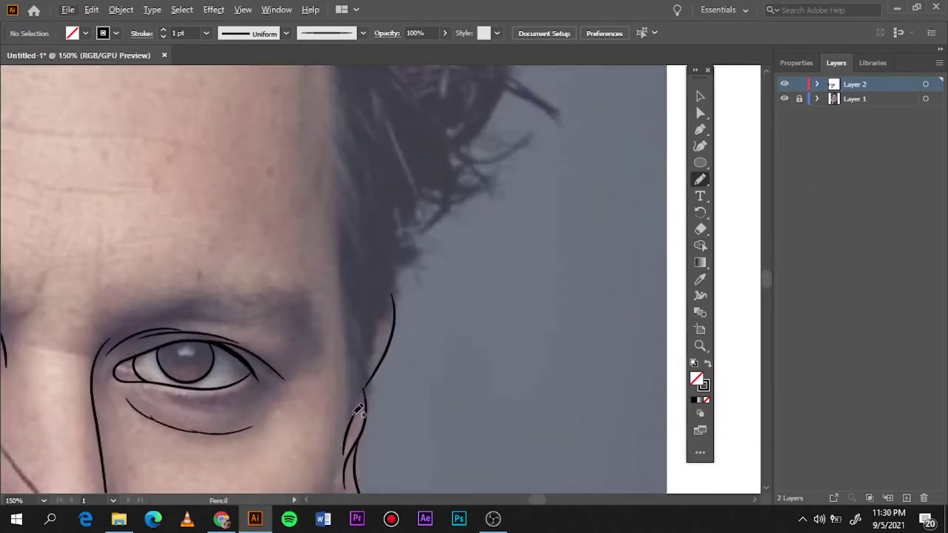
{"action": "mouse_move", "coordinate": [356, 413]}
{"action": "left_mouse_down"}
{"action": "mouse_move", "coordinate": [408, 265]}
{"action": "mouse_move", "coordinate": [345, 163]}
{"action": "mouse_move", "coordinate": [349, 323]}
{"action": "left_mouse_up"}
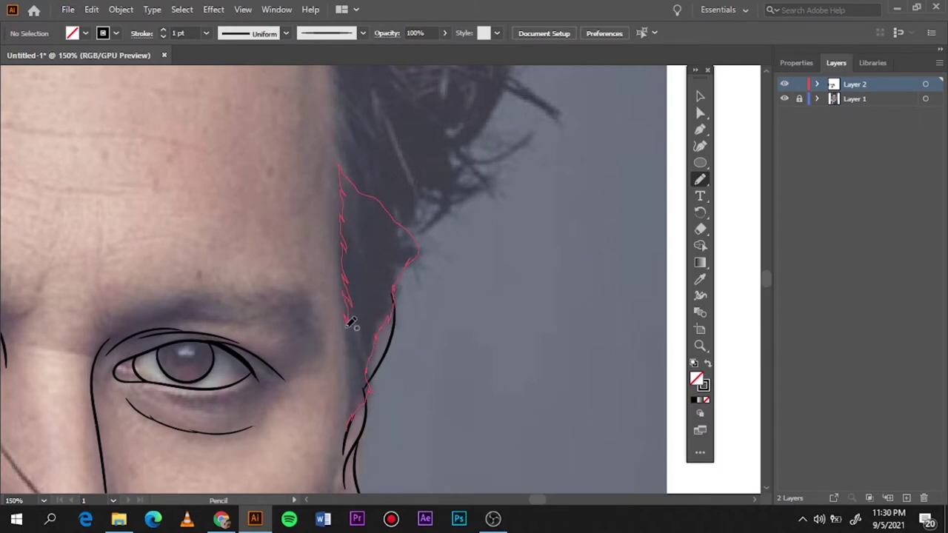
{"action": "left_click_drag", "start_coordinate": [352, 416], "coordinate": [353, 415]}
{"action": "left_click", "coordinate": [700, 96]}
{"action": "left_click", "coordinate": [387, 260]}
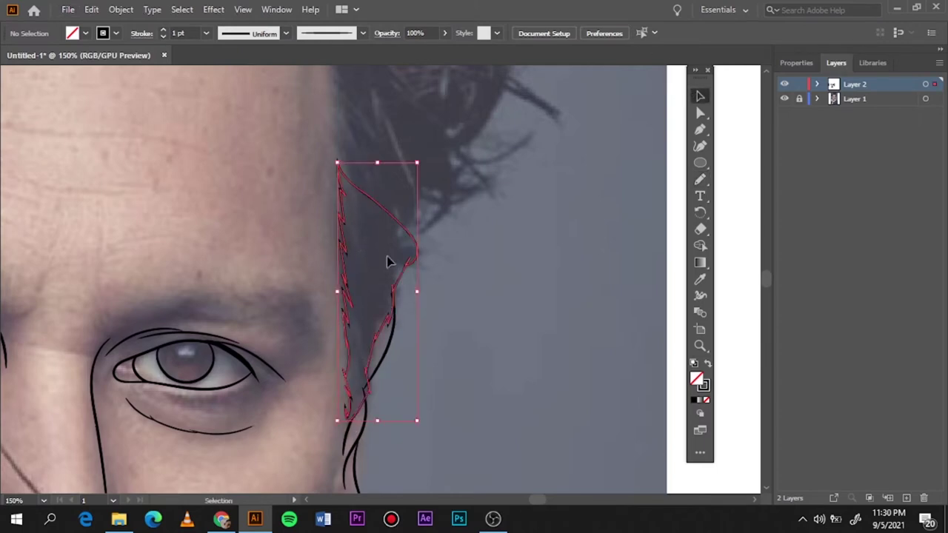
{"action": "key", "text": "shift+x"}
{"action": "left_click", "coordinate": [587, 348]}
Trace the hair along the right hairline, up the forehead and over the top of the head
{"action": "key", "text": "ctrl+minus"}
{"action": "scroll", "coordinate": [453, 411], "scroll_direction": "down", "scroll_amount": 1}
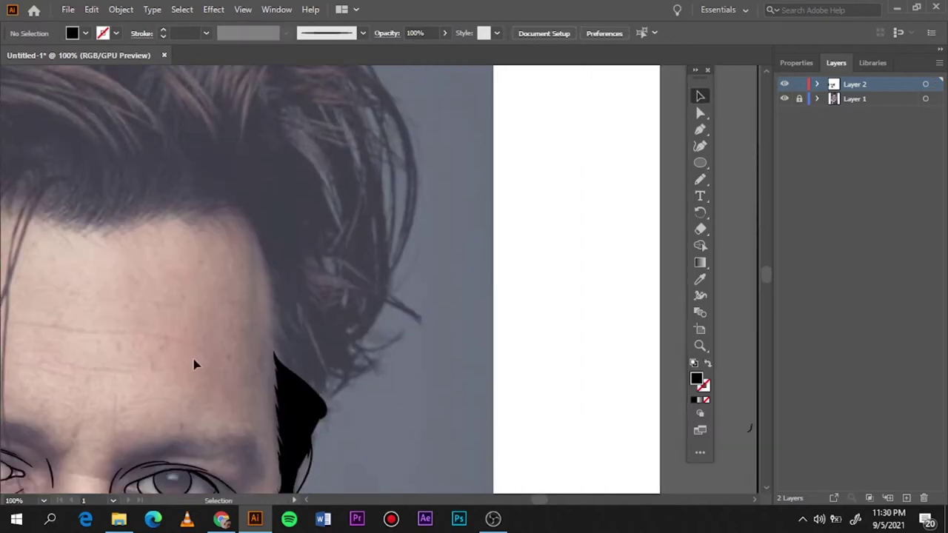
{"action": "key", "text": "n"}
{"action": "left_click_drag", "start_coordinate": [282, 376], "coordinate": [275, 306]}
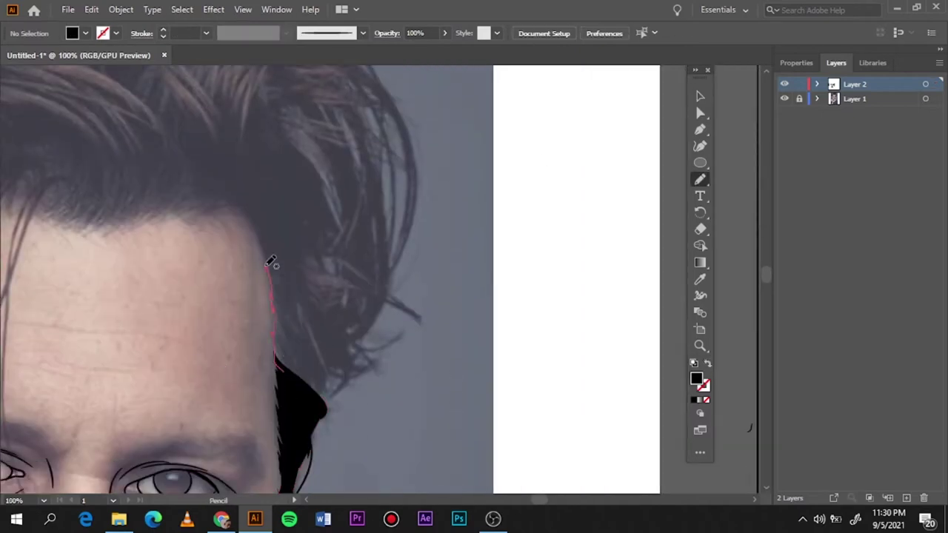
{"action": "mouse_move", "coordinate": [268, 265]}
{"action": "left_mouse_down"}
{"action": "mouse_move", "coordinate": [252, 217]}
{"action": "mouse_move", "coordinate": [209, 210]}
{"action": "mouse_move", "coordinate": [303, 130]}
{"action": "mouse_move", "coordinate": [368, 133]}
{"action": "mouse_move", "coordinate": [394, 254]}
{"action": "left_mouse_up"}
{"action": "left_click_drag", "start_coordinate": [335, 374], "coordinate": [278, 367]}
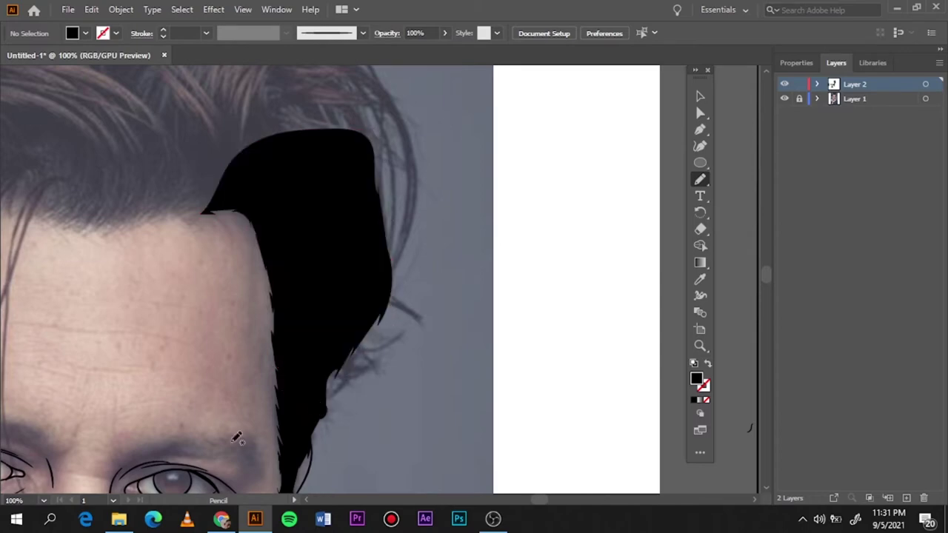
{"action": "scroll", "coordinate": [518, 189], "scroll_direction": "down", "scroll_amount": 5}
{"action": "scroll", "coordinate": [397, 205], "scroll_direction": "up", "scroll_amount": 5}
{"action": "mouse_move", "coordinate": [408, 311]}
{"action": "left_mouse_down"}
{"action": "mouse_move", "coordinate": [409, 249]}
{"action": "mouse_move", "coordinate": [339, 148]}
{"action": "mouse_move", "coordinate": [244, 148]}
{"action": "mouse_move", "coordinate": [148, 348]}
{"action": "left_mouse_up"}
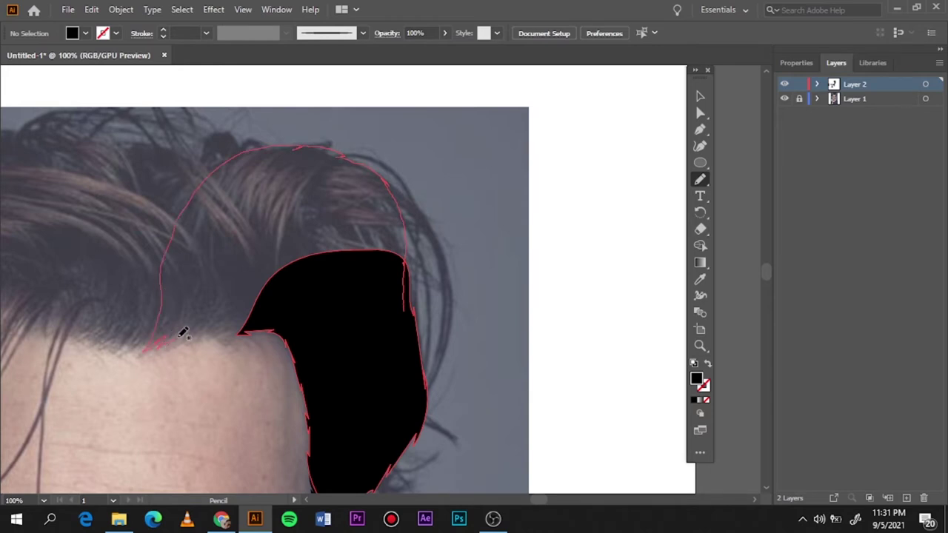
{"action": "left_click_drag", "start_coordinate": [239, 319], "coordinate": [244, 326]}
Trace hair sections leftward along the hairline and over the crown, merging them into the black shape
{"action": "key", "text": "ctrl+0"}
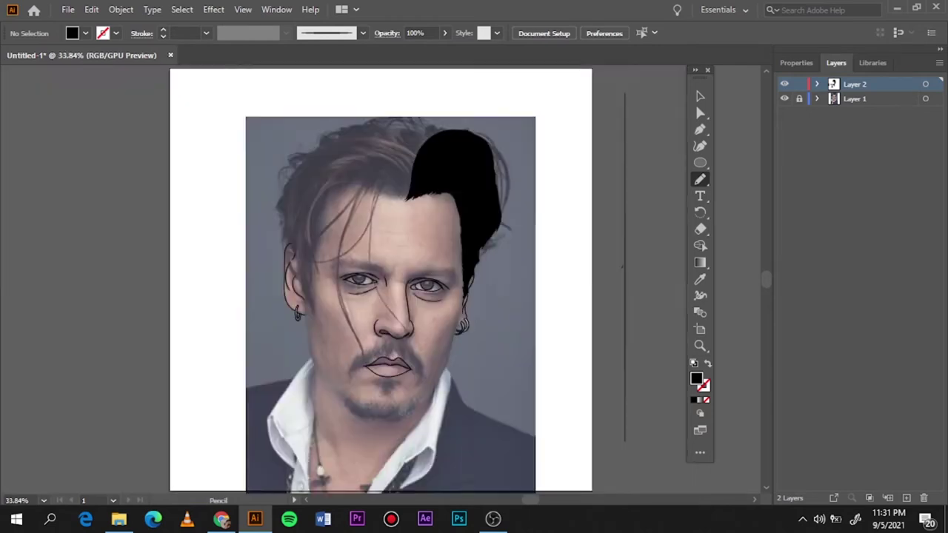
{"action": "key", "text": "ctrl+1"}
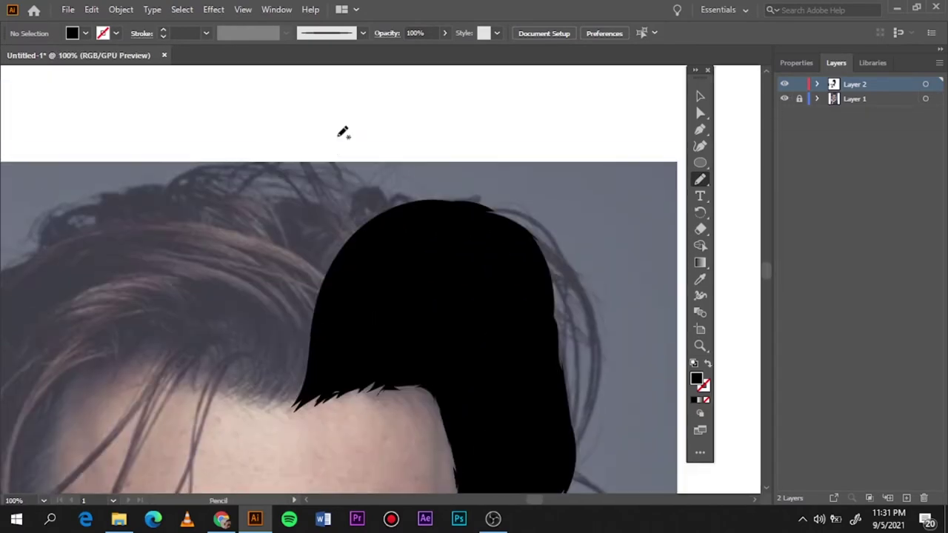
{"action": "left_click_drag", "start_coordinate": [471, 209], "coordinate": [203, 376]}
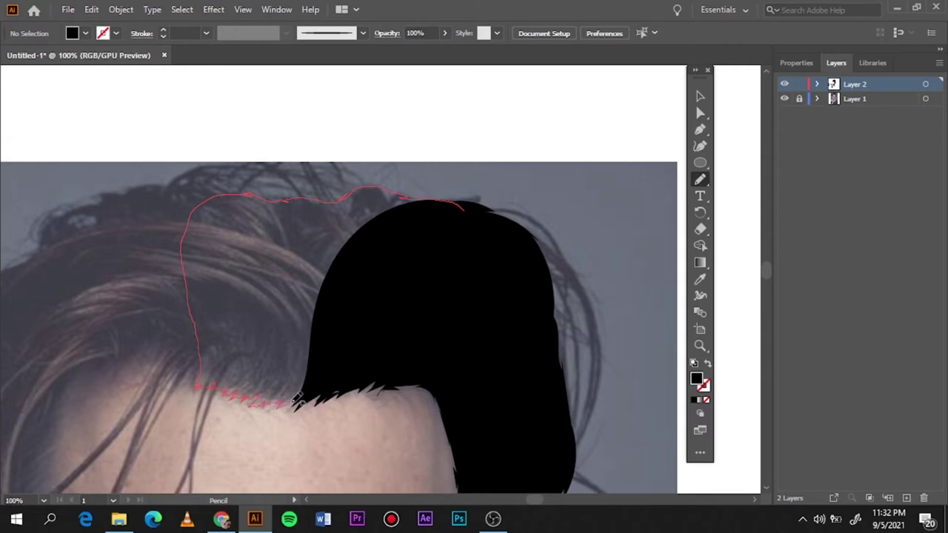
{"action": "left_click_drag", "start_coordinate": [296, 400], "coordinate": [299, 397]}
{"action": "scroll", "coordinate": [266, 377], "scroll_direction": "left", "scroll_amount": 5}
{"action": "mouse_move", "coordinate": [410, 206]}
{"action": "left_mouse_down"}
{"action": "mouse_move", "coordinate": [232, 365]}
{"action": "mouse_move", "coordinate": [286, 365]}
{"action": "left_mouse_up"}
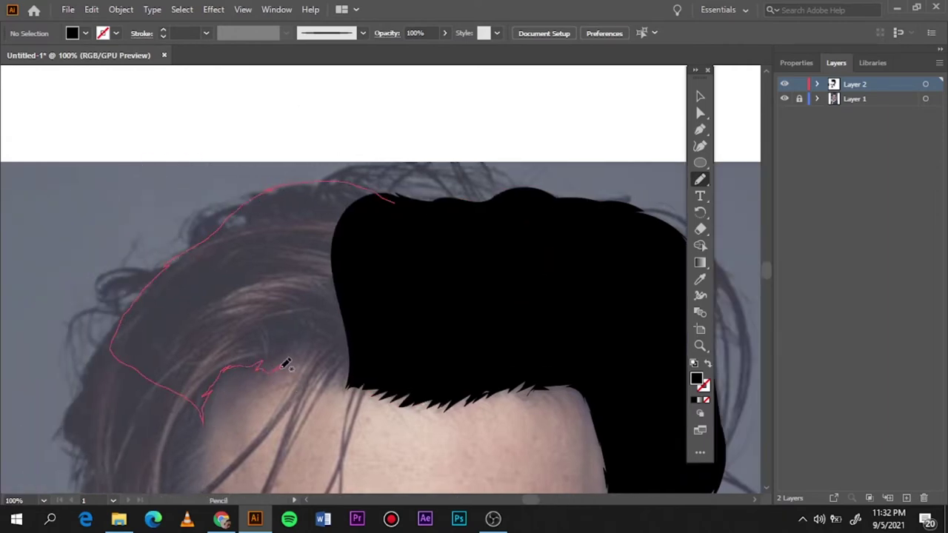
{"action": "left_click_drag", "start_coordinate": [337, 383], "coordinate": [339, 383]}
Extend the black hair down the left side and over the left ear, with the photo hidden
{"action": "key", "text": "ctrl+0"}
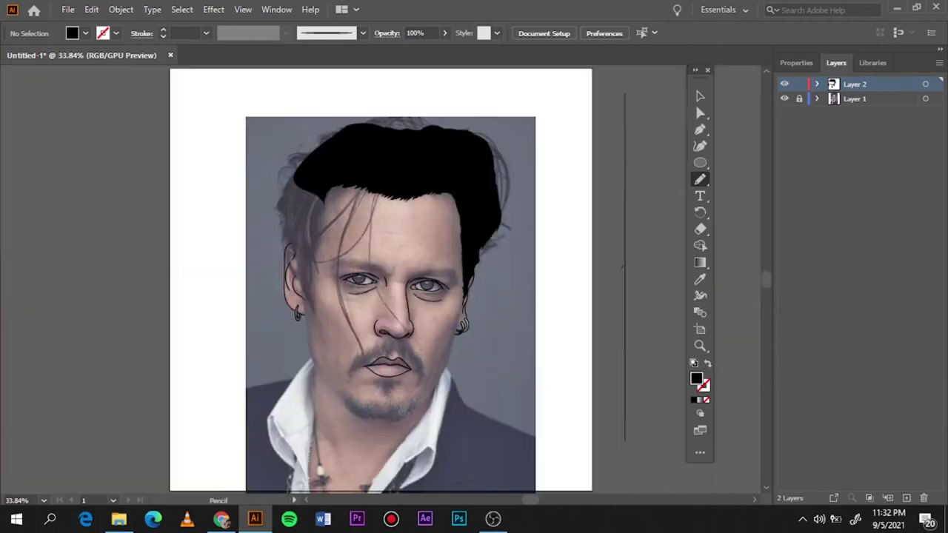
{"action": "left_click", "coordinate": [785, 98]}
{"action": "left_click", "coordinate": [785, 98]}
{"action": "scroll", "coordinate": [323, 134], "scroll_direction": "up", "scroll_amount": 5}
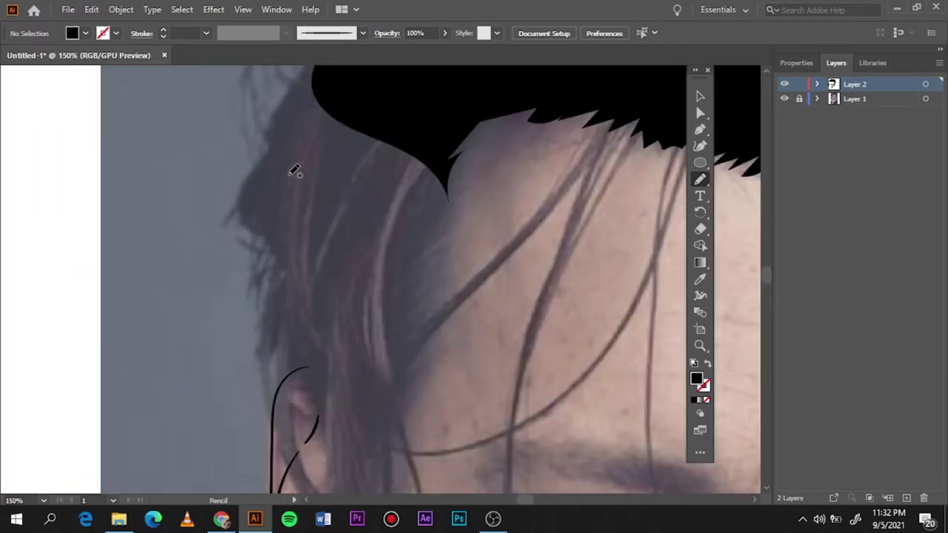
{"action": "scroll", "coordinate": [294, 173], "scroll_direction": "down", "scroll_amount": 2}
{"action": "left_click_drag", "start_coordinate": [324, 111], "coordinate": [256, 241]}
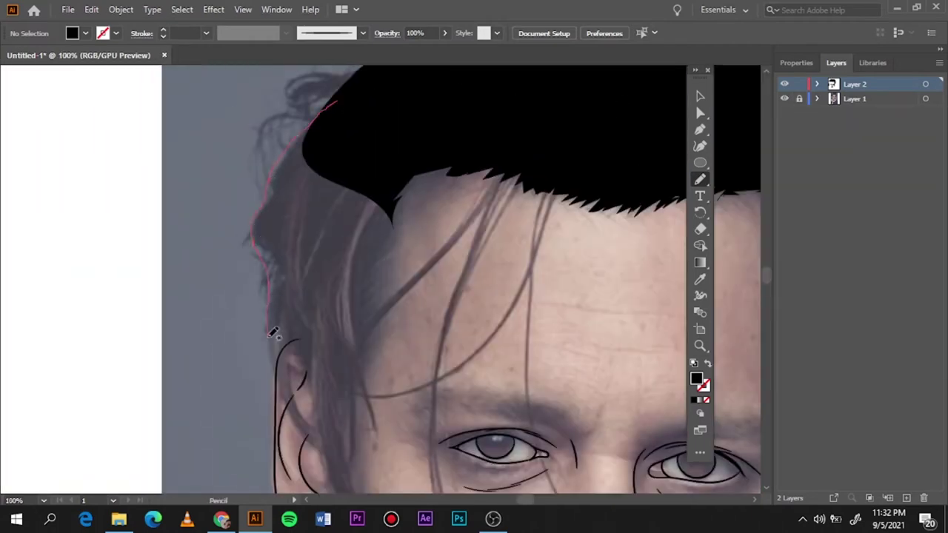
{"action": "left_click_drag", "start_coordinate": [286, 348], "coordinate": [356, 383]}
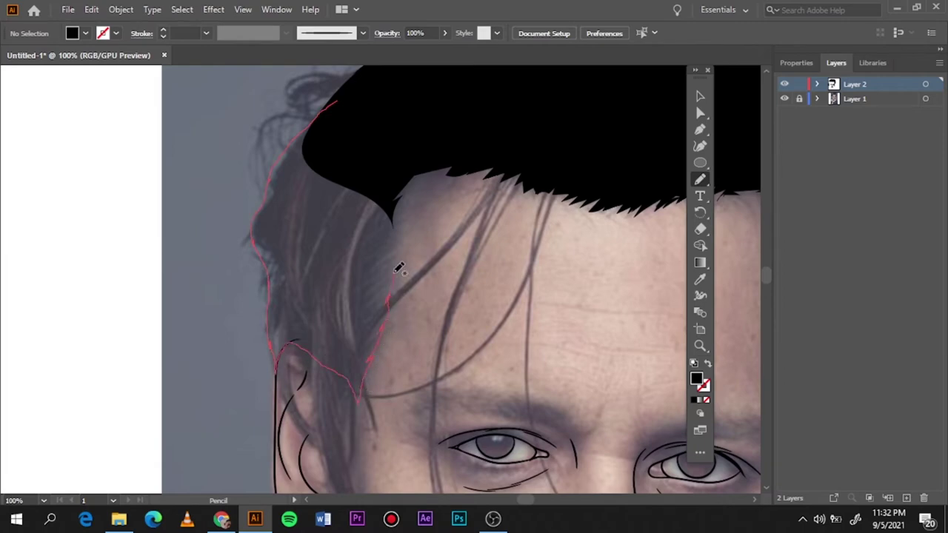
{"action": "left_click_drag", "start_coordinate": [397, 232], "coordinate": [307, 313]}
{"action": "scroll", "coordinate": [186, 173], "scroll_direction": "down", "scroll_amount": 3}
{"action": "mouse_move", "coordinate": [282, 207]}
{"action": "left_mouse_down"}
{"action": "mouse_move", "coordinate": [291, 271]}
{"action": "mouse_move", "coordinate": [292, 215]}
{"action": "mouse_move", "coordinate": [347, 305]}
{"action": "mouse_move", "coordinate": [362, 244]}
{"action": "left_mouse_up"}
{"action": "key", "text": "ctrl+0"}
Toggle the reference photo and artwork layers to compare the line art against the photo
{"action": "left_click", "coordinate": [785, 98]}
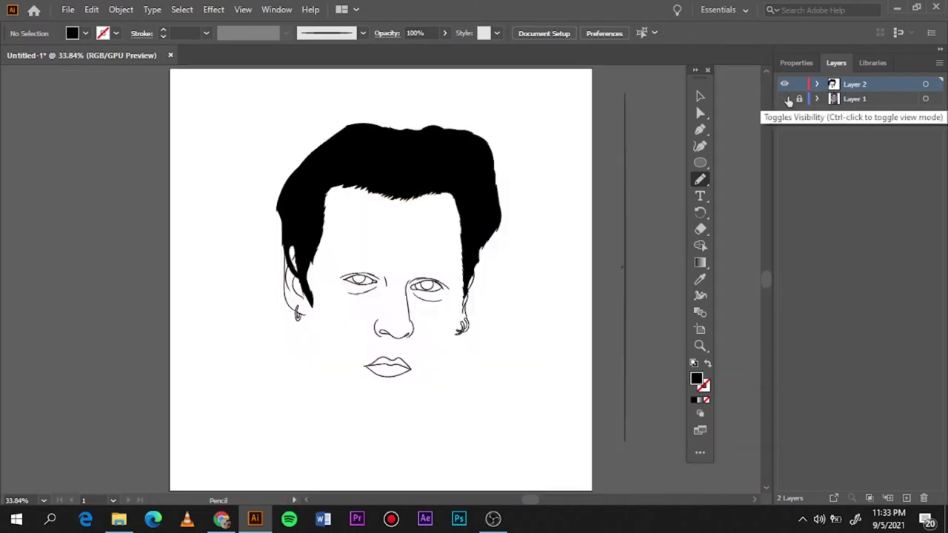
{"action": "left_click", "coordinate": [785, 99]}
{"action": "left_click", "coordinate": [785, 83]}
{"action": "left_click", "coordinate": [784, 84]}
{"action": "left_click", "coordinate": [785, 84]}
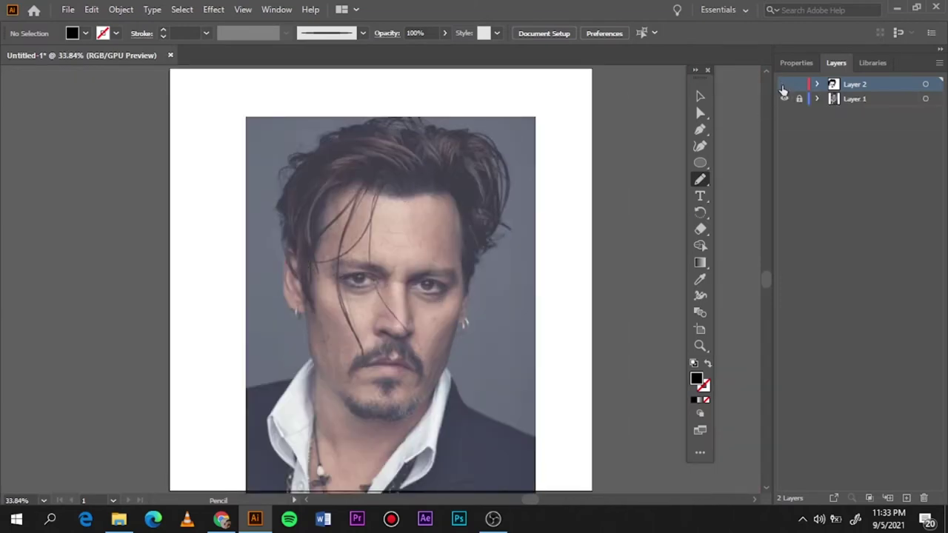
{"action": "left_click", "coordinate": [785, 84]}
Set the Paintbrush to a black 4 pt stroke with no fill and draw test strokes beside the artboard
{"action": "key", "text": "b"}
{"action": "left_click_drag", "start_coordinate": [131, 120], "coordinate": [71, 256]}
{"action": "key", "text": "shift+x"}
{"action": "left_click_drag", "start_coordinate": [136, 182], "coordinate": [126, 230]}
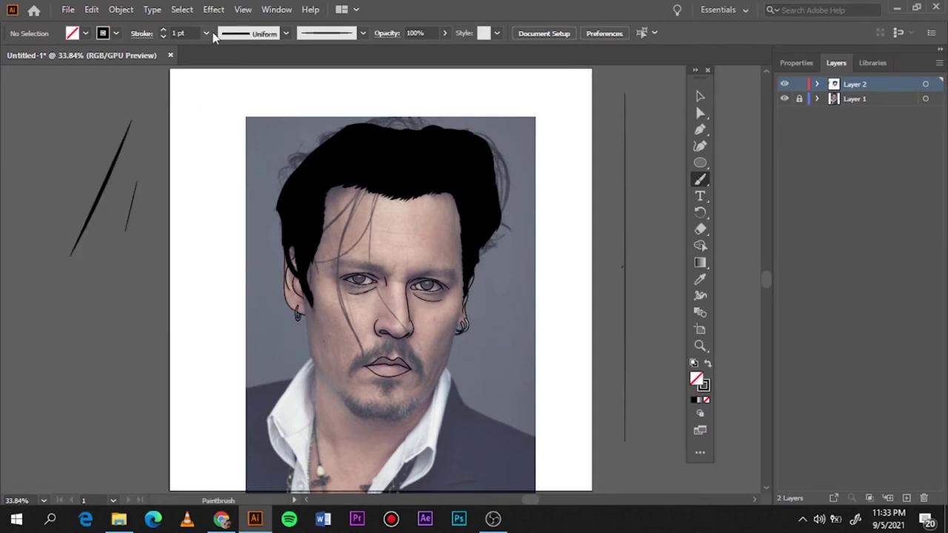
{"action": "left_click", "coordinate": [206, 33]}
{"action": "left_click", "coordinate": [222, 142]}
{"action": "left_click_drag", "start_coordinate": [47, 222], "coordinate": [130, 95]}
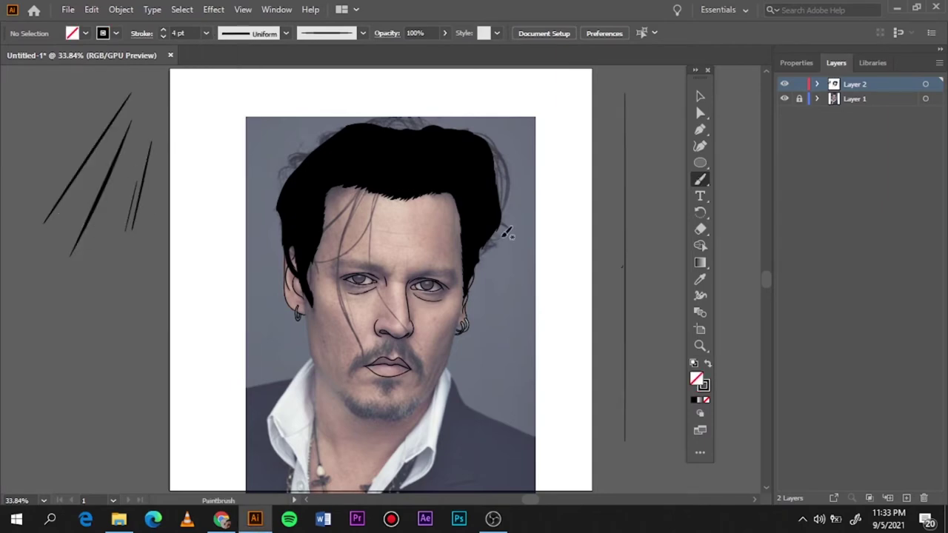
{"action": "key", "text": "ctrl+equal"}
{"action": "key", "text": "ctrl+equal"}
{"action": "key", "text": "ctrl+minus"}
{"action": "key", "text": "ctrl+equal"}
{"action": "key", "text": "ctrl+equal"}
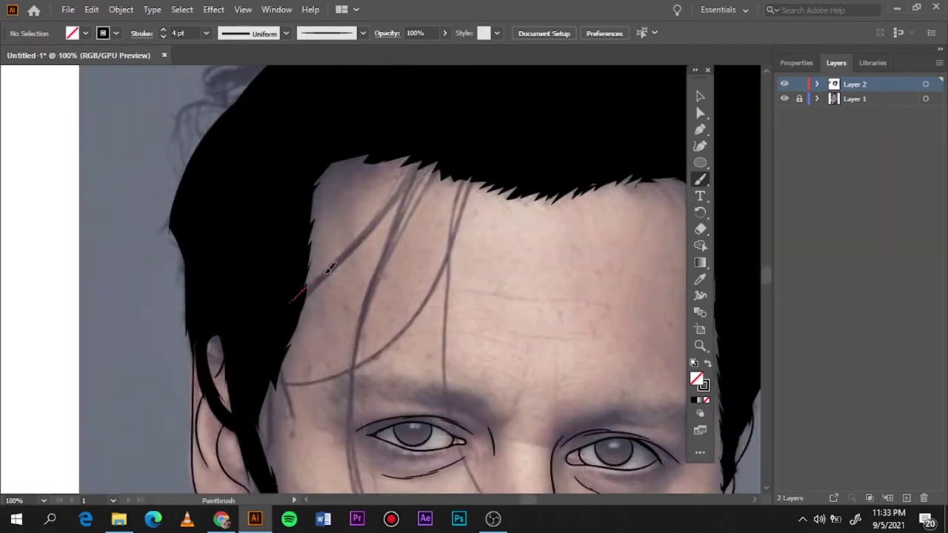
Brush thick 4 pt strands across the forehead and one long strand down past the eye
{"action": "left_click_drag", "start_coordinate": [329, 269], "coordinate": [415, 165]}
{"action": "left_click_drag", "start_coordinate": [354, 404], "coordinate": [437, 167]}
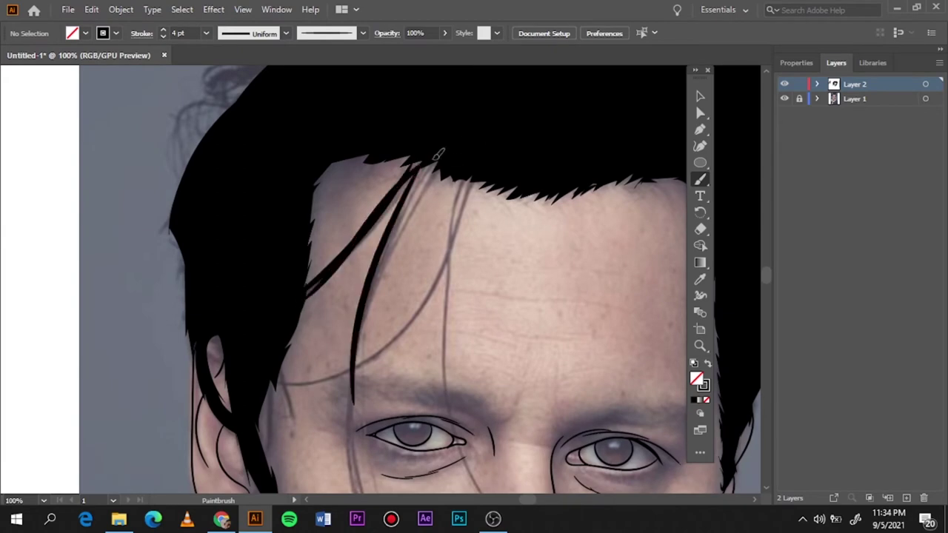
{"action": "left_click_drag", "start_coordinate": [381, 280], "coordinate": [445, 166]}
{"action": "left_click_drag", "start_coordinate": [311, 215], "coordinate": [455, 155]}
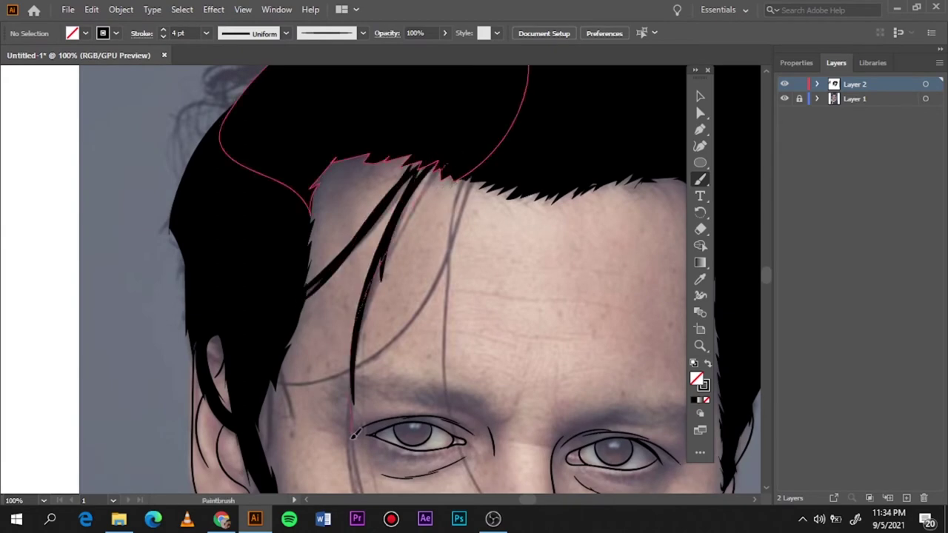
{"action": "scroll", "coordinate": [726, 68], "scroll_direction": "down", "scroll_amount": 5}
{"action": "left_click_drag", "start_coordinate": [353, 291], "coordinate": [426, 456]}
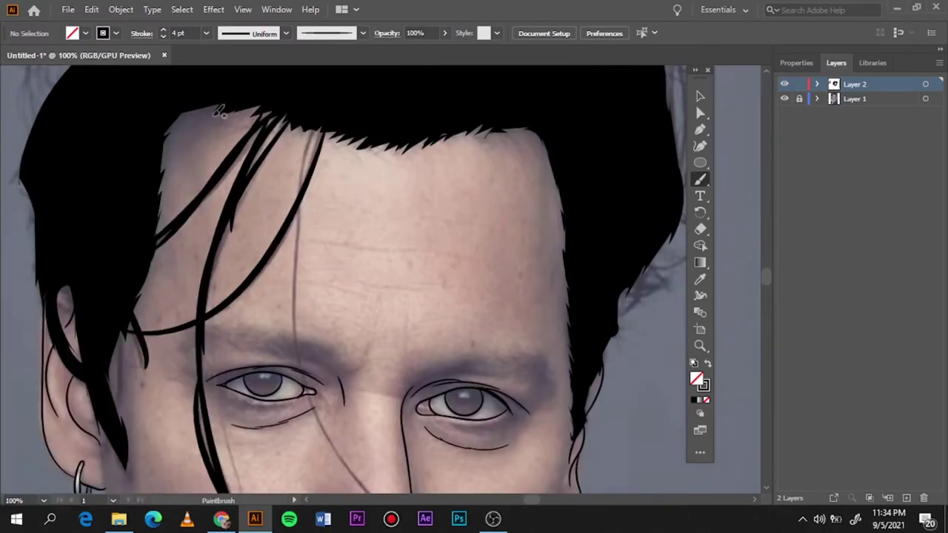
At 3 pt, brush thinner strands up to the hairline and down past the eye
{"action": "left_click", "coordinate": [206, 33]}
{"action": "left_click", "coordinate": [222, 124]}
{"action": "left_click_drag", "start_coordinate": [287, 231], "coordinate": [318, 135]}
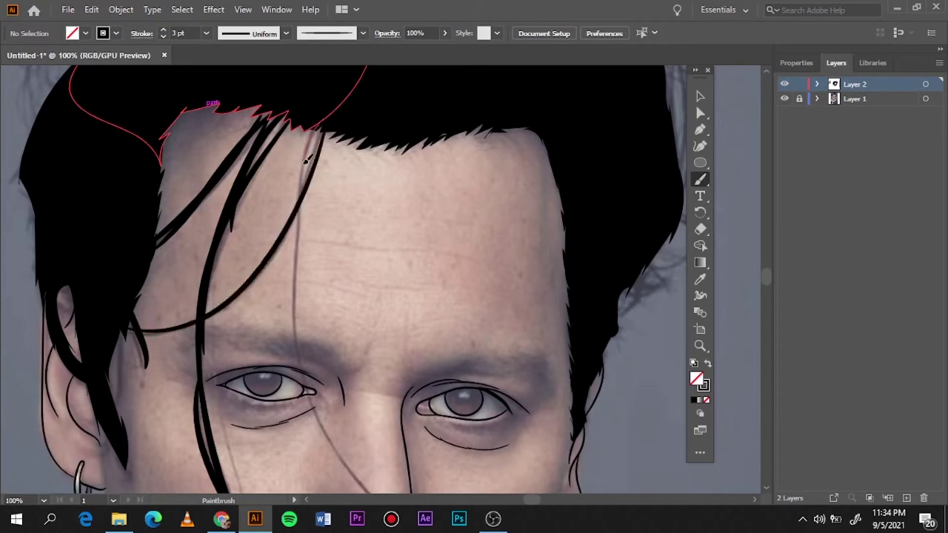
{"action": "left_click_drag", "start_coordinate": [305, 370], "coordinate": [348, 465]}
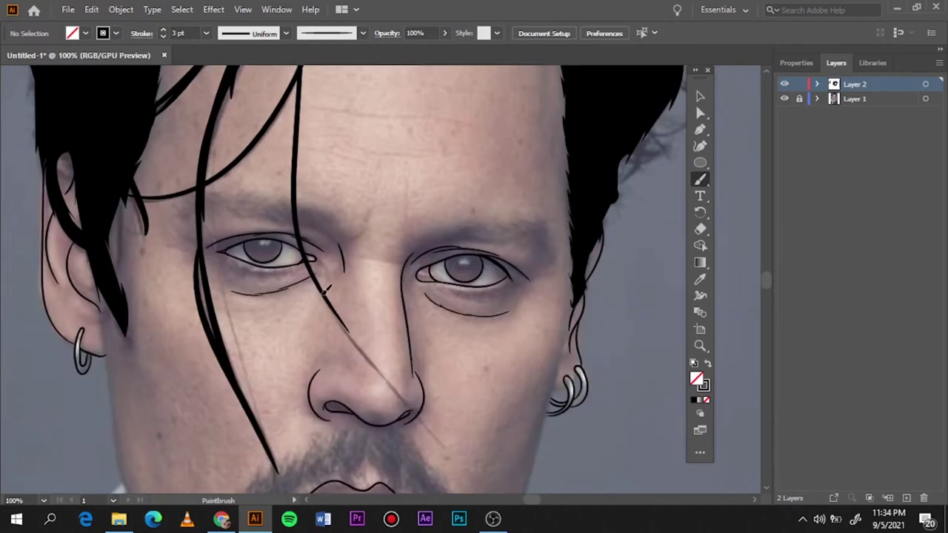
{"action": "key", "text": "ctrl+0"}
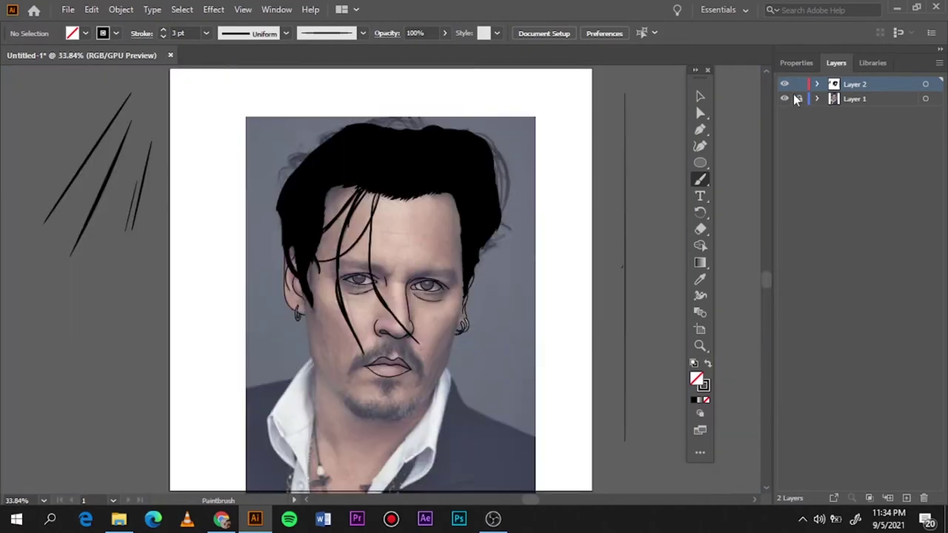
{"action": "left_click", "coordinate": [784, 98]}
{"action": "left_click", "coordinate": [785, 98]}
{"action": "key", "text": "ctrl+1"}
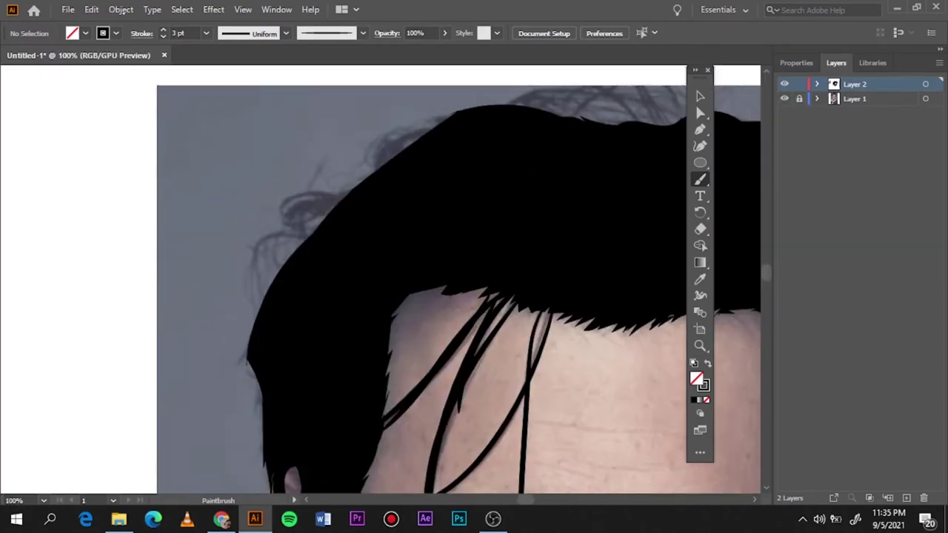
Brush 3 pt curved strands along the hair edge, undoing one misplaced stroke
{"action": "left_click", "coordinate": [206, 32]}
{"action": "left_click", "coordinate": [223, 108]}
{"action": "left_click_drag", "start_coordinate": [348, 199], "coordinate": [306, 243]}
{"action": "key", "text": "ctrl+z"}
{"action": "left_click", "coordinate": [206, 33]}
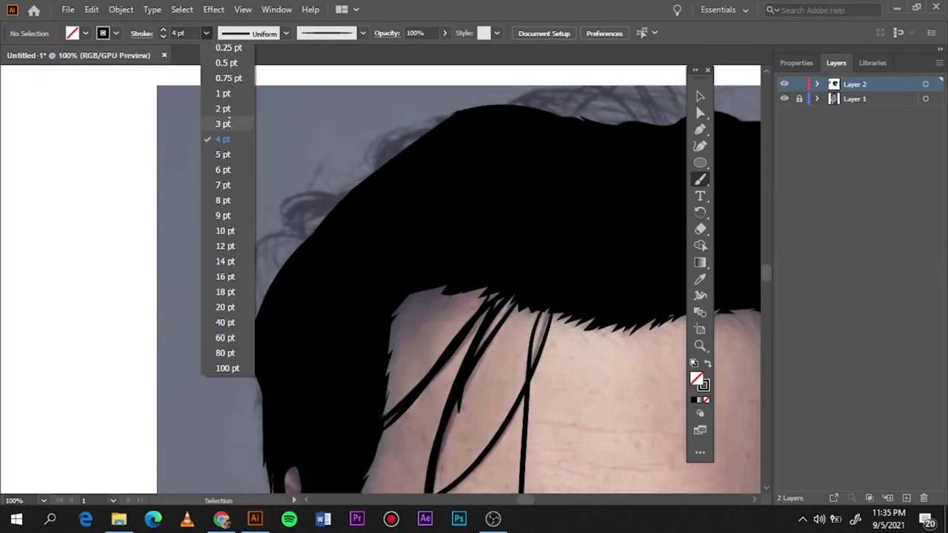
{"action": "left_click", "coordinate": [223, 124]}
{"action": "left_click_drag", "start_coordinate": [337, 198], "coordinate": [285, 221]}
{"action": "mouse_move", "coordinate": [288, 268]}
{"action": "left_mouse_down"}
{"action": "mouse_move", "coordinate": [332, 206]}
{"action": "mouse_move", "coordinate": [428, 123]}
{"action": "left_mouse_up"}
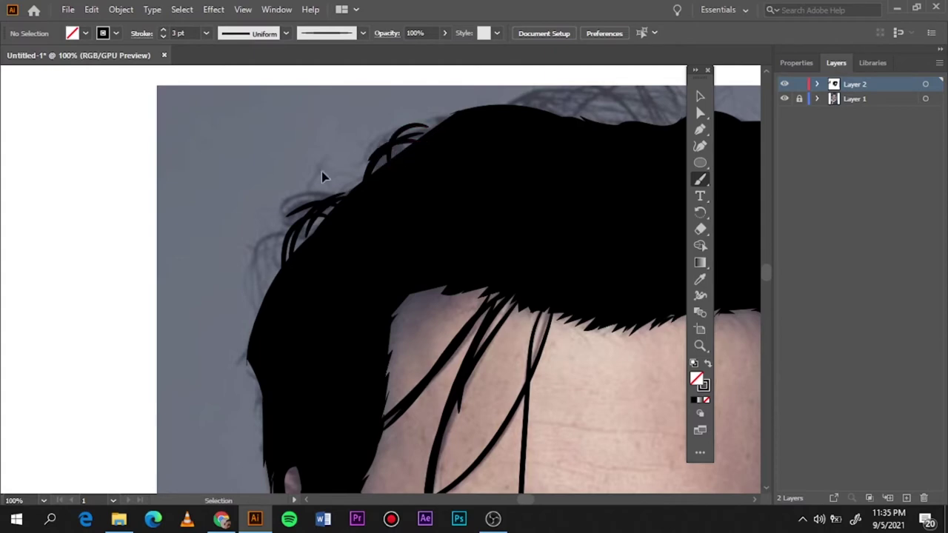
Brush curved strands sweeping across the crown of the hair
{"action": "scroll", "coordinate": [524, 217], "scroll_direction": "up", "scroll_amount": 3}
{"action": "scroll", "coordinate": [524, 216], "scroll_direction": "right", "scroll_amount": 5}
{"action": "scroll", "coordinate": [525, 216], "scroll_direction": "right", "scroll_amount": 2}
{"action": "mouse_move", "coordinate": [250, 235]}
{"action": "left_mouse_down"}
{"action": "mouse_move", "coordinate": [373, 211]}
{"action": "mouse_move", "coordinate": [445, 220]}
{"action": "left_mouse_up"}
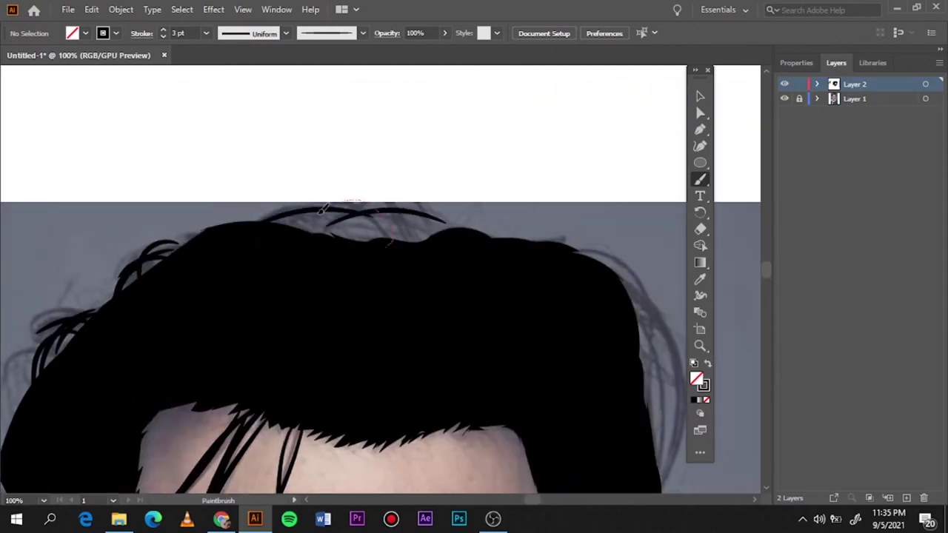
{"action": "mouse_move", "coordinate": [296, 222]}
{"action": "left_mouse_down"}
{"action": "mouse_move", "coordinate": [391, 231]}
{"action": "mouse_move", "coordinate": [252, 222]}
{"action": "mouse_move", "coordinate": [166, 263]}
{"action": "left_mouse_up"}
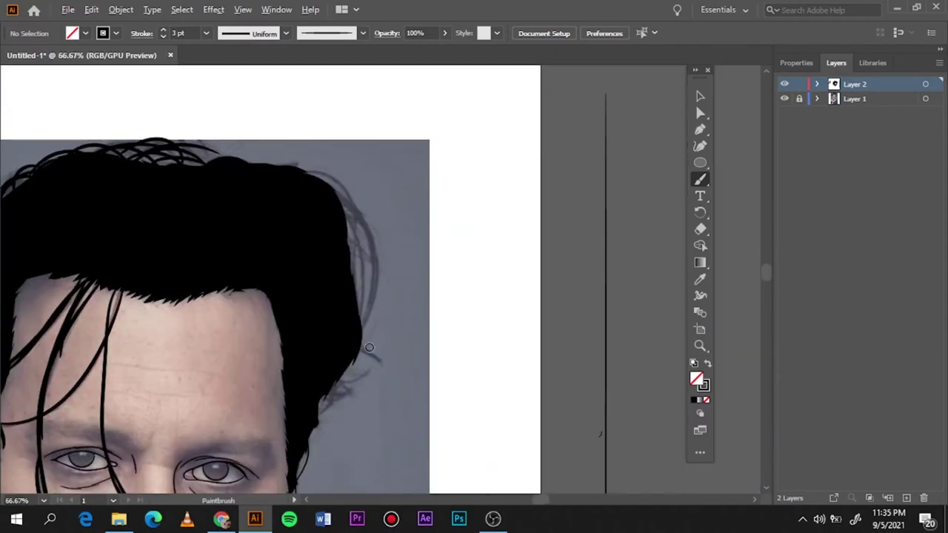
Brush a 4 pt strand, then 3 pt strands, along the right hair edge
{"action": "left_click", "coordinate": [206, 32]}
{"action": "left_click", "coordinate": [222, 139]}
{"action": "mouse_move", "coordinate": [271, 170]}
{"action": "left_mouse_down"}
{"action": "mouse_move", "coordinate": [353, 211]}
{"action": "mouse_move", "coordinate": [381, 326]}
{"action": "left_mouse_up"}
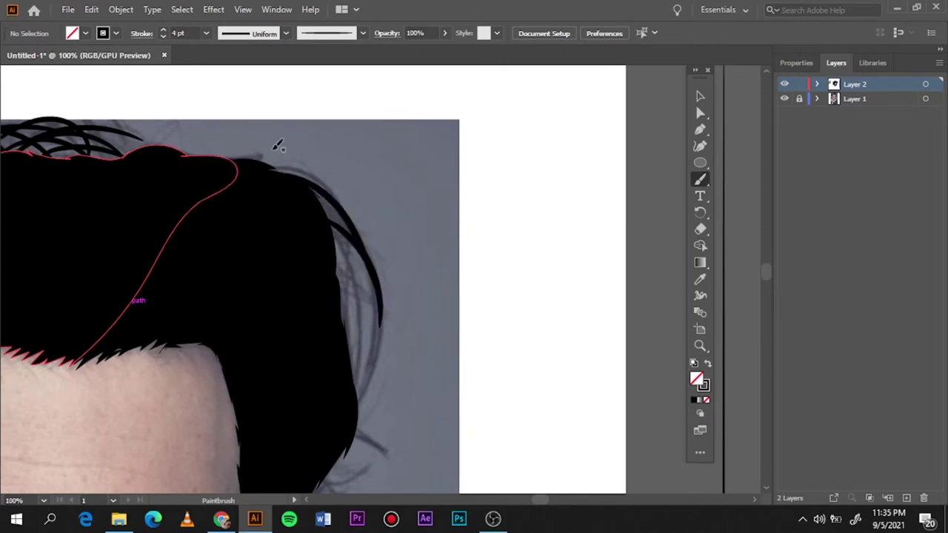
{"action": "left_click", "coordinate": [206, 32]}
{"action": "left_click", "coordinate": [222, 125]}
{"action": "left_click_drag", "start_coordinate": [382, 270], "coordinate": [370, 415]}
{"action": "left_click_drag", "start_coordinate": [349, 263], "coordinate": [326, 385]}
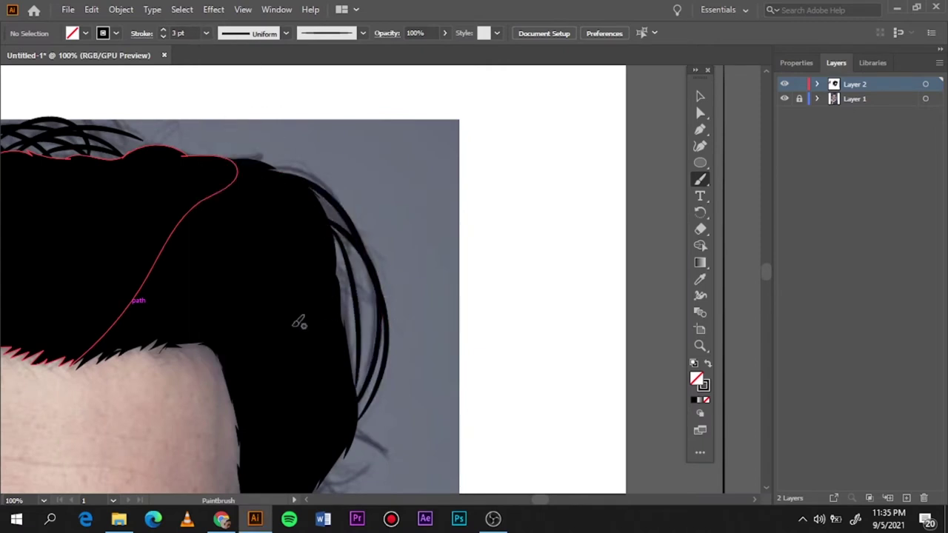
{"action": "scroll", "coordinate": [203, 76], "scroll_direction": "down", "scroll_amount": 5}
At 2 pt, add fine strands near the right hair edge and beside the temple
{"action": "left_click", "coordinate": [206, 33]}
{"action": "left_click", "coordinate": [222, 110]}
{"action": "left_click_drag", "start_coordinate": [326, 267], "coordinate": [295, 297]}
{"action": "left_click_drag", "start_coordinate": [354, 230], "coordinate": [296, 280]}
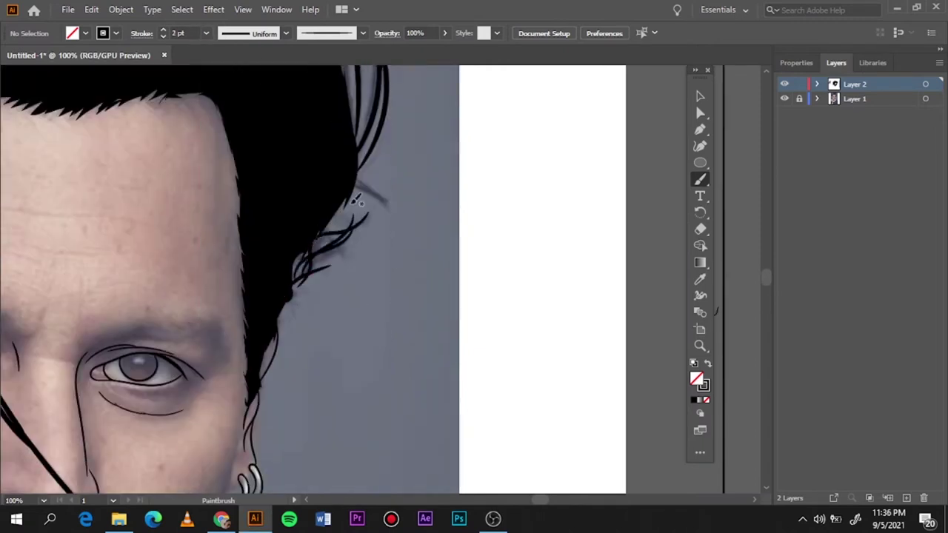
{"action": "left_click_drag", "start_coordinate": [367, 215], "coordinate": [314, 252]}
{"action": "left_click_drag", "start_coordinate": [352, 189], "coordinate": [385, 206]}
{"action": "mouse_move", "coordinate": [300, 286]}
{"action": "left_mouse_down"}
{"action": "mouse_move", "coordinate": [339, 248]}
{"action": "mouse_move", "coordinate": [352, 218]}
{"action": "left_mouse_up"}
Add more strands along the right edge, top edge and over to the left side of the hair
{"action": "scroll", "coordinate": [345, 221], "scroll_direction": "up", "scroll_amount": 5}
{"action": "left_click_drag", "start_coordinate": [365, 281], "coordinate": [362, 339]}
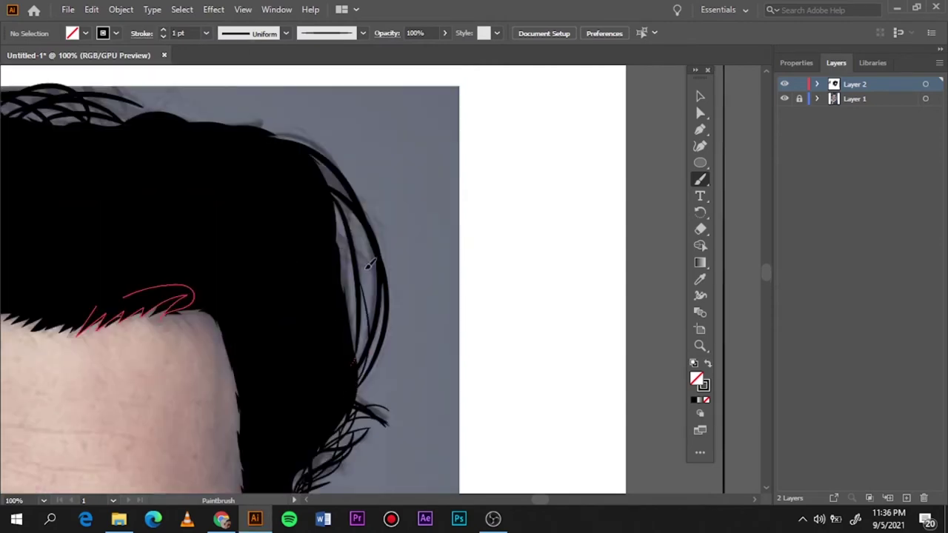
{"action": "left_click_drag", "start_coordinate": [352, 207], "coordinate": [370, 348]}
{"action": "left_click_drag", "start_coordinate": [341, 192], "coordinate": [348, 311]}
{"action": "left_click_drag", "start_coordinate": [322, 154], "coordinate": [119, 105]}
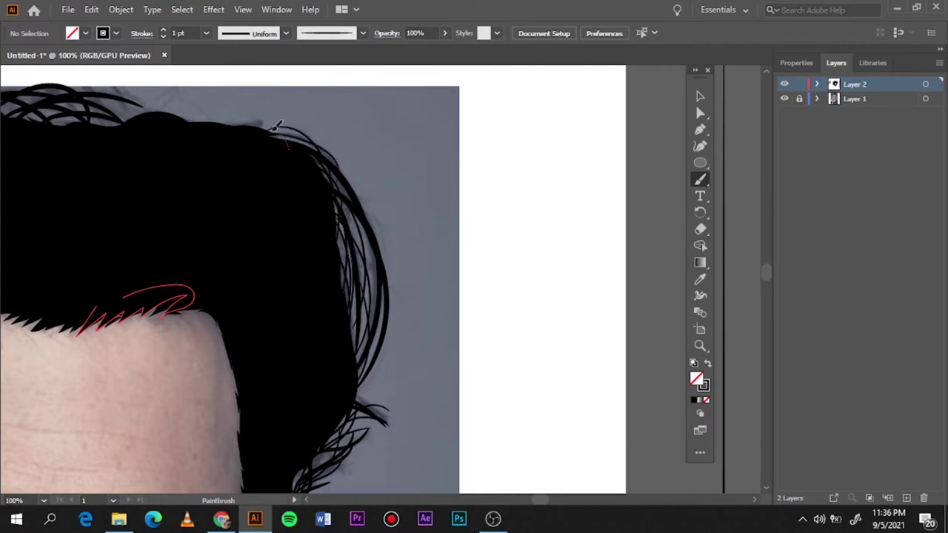
{"action": "key", "text": "ctrl+0"}
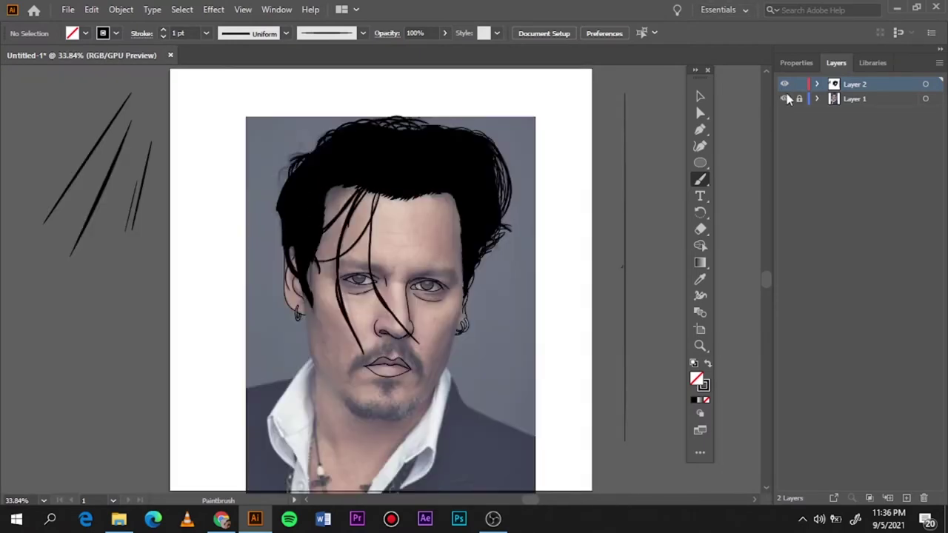
{"action": "scroll", "coordinate": [426, 136], "scroll_direction": "up", "scroll_amount": 1}
{"action": "scroll", "coordinate": [426, 135], "scroll_direction": "up", "scroll_amount": 1}
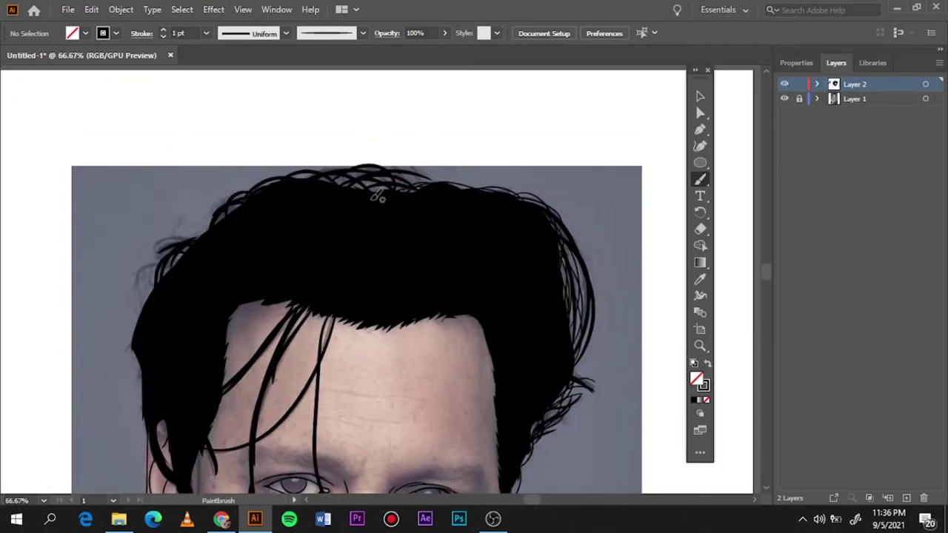
{"action": "left_click_drag", "start_coordinate": [437, 181], "coordinate": [152, 318]}
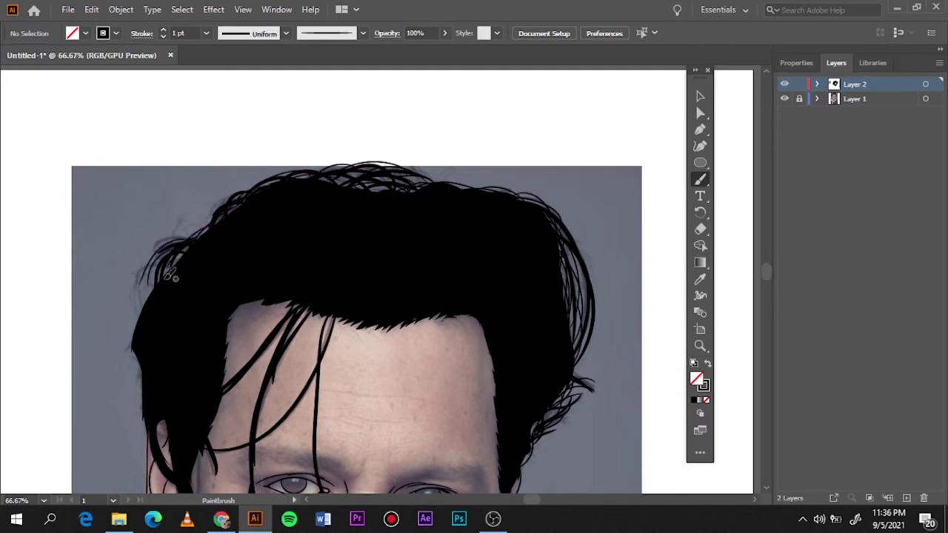
At 0.75 pt, brush fine wisps down the left hair edge near the ear
{"action": "left_click", "coordinate": [206, 32]}
{"action": "left_click", "coordinate": [222, 81]}
{"action": "left_click_drag", "start_coordinate": [135, 326], "coordinate": [143, 390]}
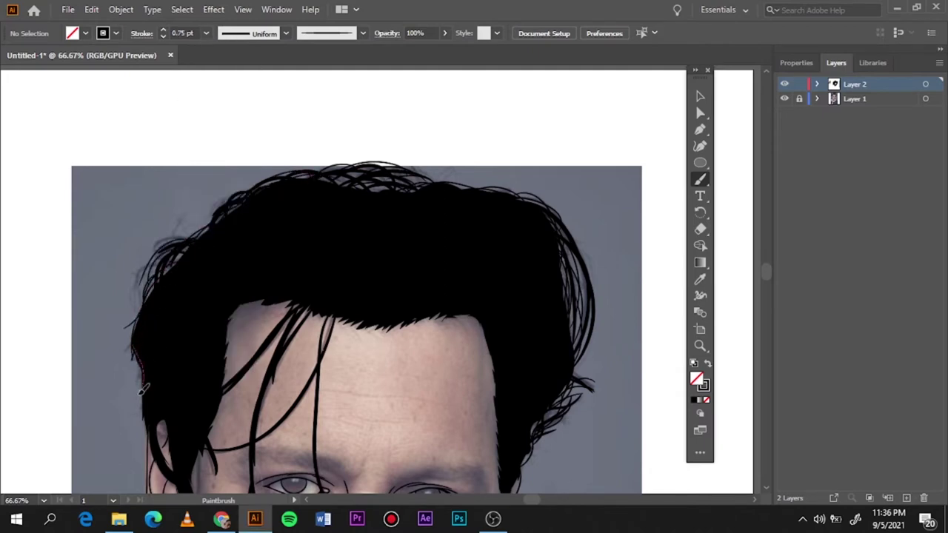
{"action": "scroll", "coordinate": [140, 370], "scroll_direction": "down", "scroll_amount": 3}
{"action": "scroll", "coordinate": [281, 201], "scroll_direction": "up", "scroll_amount": 1}
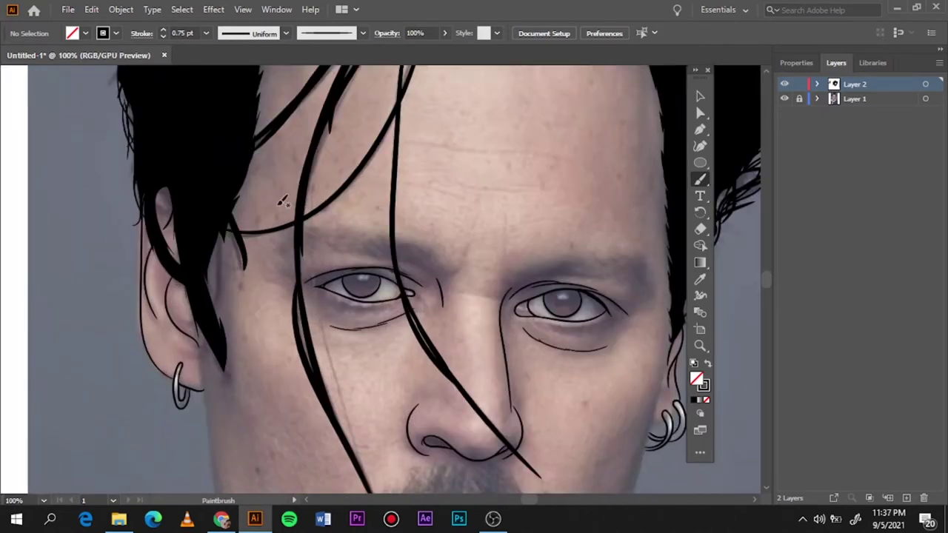
{"action": "left_click_drag", "start_coordinate": [155, 267], "coordinate": [224, 354]}
{"action": "left_click_drag", "start_coordinate": [211, 229], "coordinate": [224, 312]}
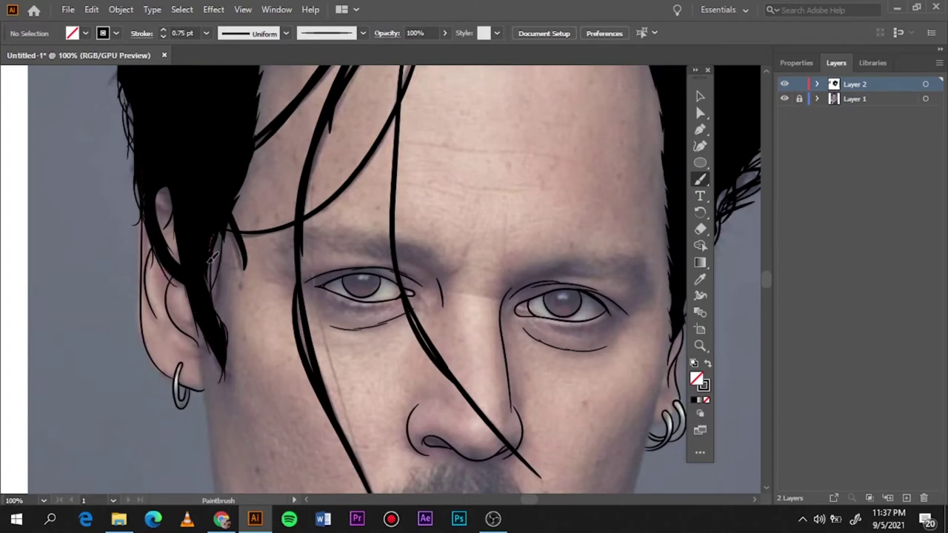
{"action": "left_click_drag", "start_coordinate": [175, 191], "coordinate": [178, 255]}
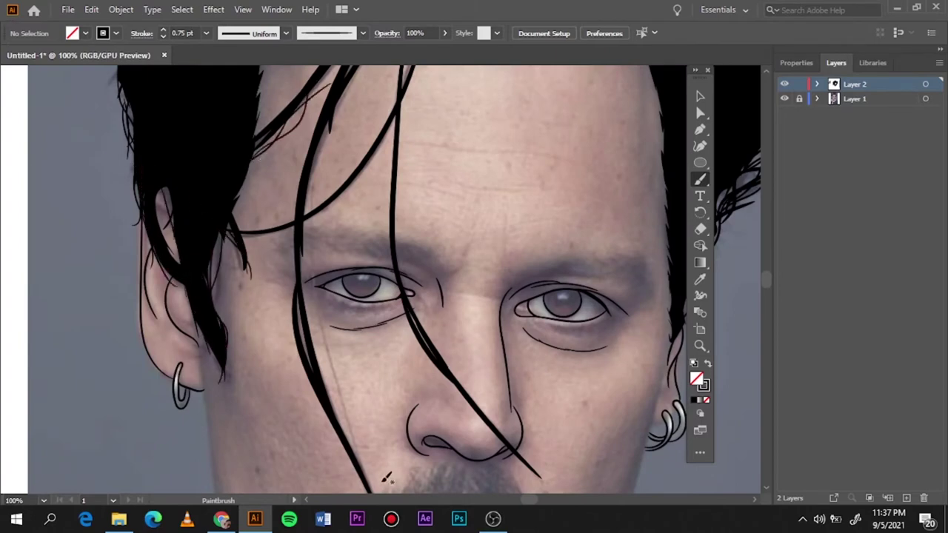
{"action": "key", "text": "ctrl+0"}
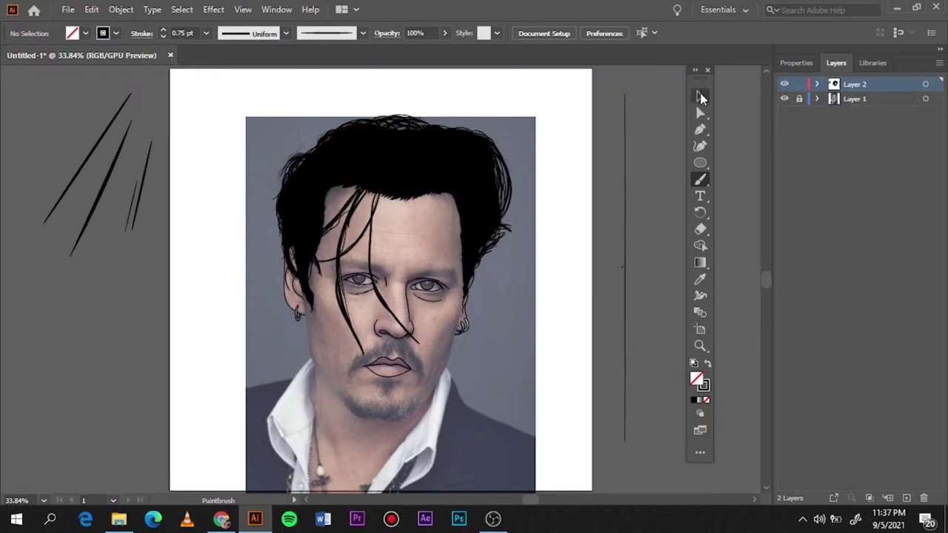
{"action": "key", "text": "v"}
{"action": "left_click", "coordinate": [784, 99]}
Brush short 0.75 pt hair strokes forming the eyebrow over the left eye
{"action": "left_click", "coordinate": [785, 98]}
{"action": "scroll", "coordinate": [373, 265], "scroll_direction": "up", "scroll_amount": 5}
{"action": "scroll", "coordinate": [373, 265], "scroll_direction": "up", "scroll_amount": 2}
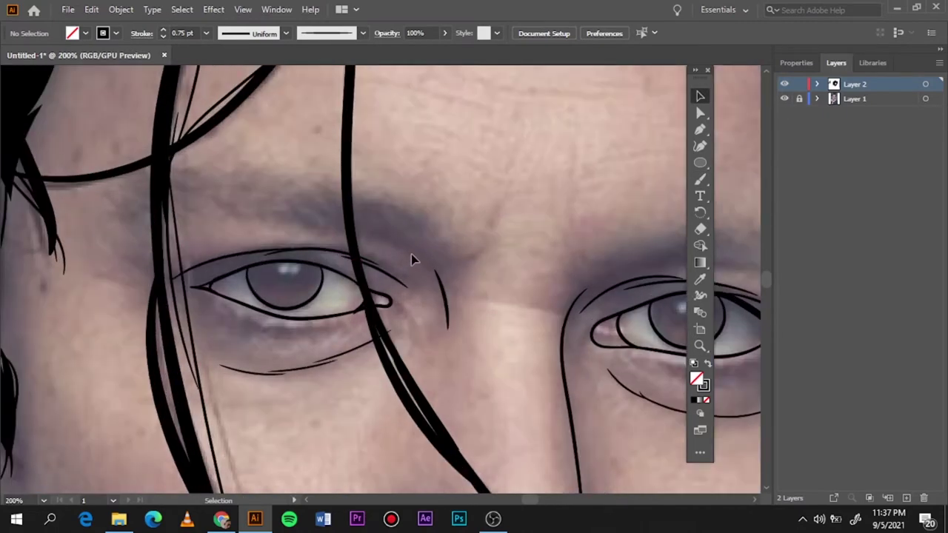
{"action": "key", "text": "n"}
{"action": "key", "text": "b"}
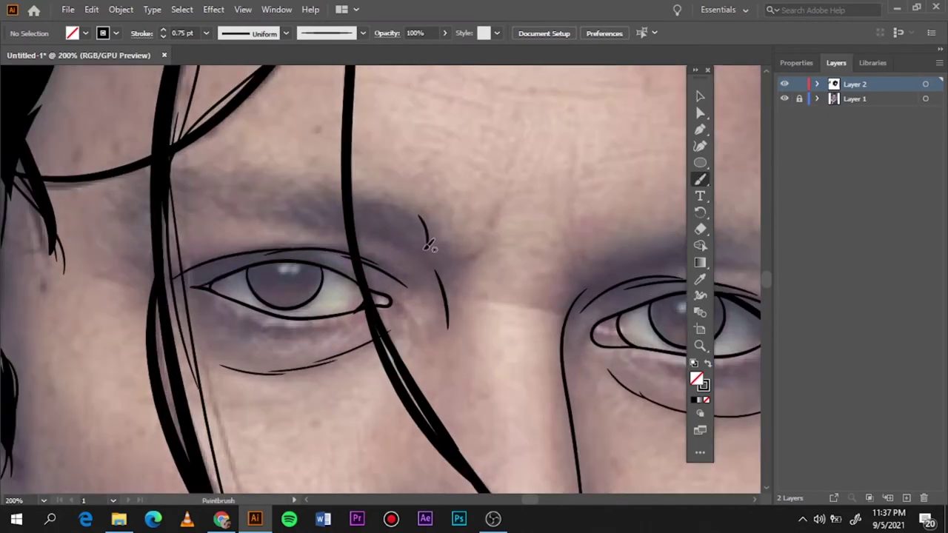
{"action": "mouse_move", "coordinate": [409, 199]}
{"action": "left_mouse_down"}
{"action": "mouse_move", "coordinate": [425, 240]}
{"action": "mouse_move", "coordinate": [406, 233]}
{"action": "left_mouse_up"}
{"action": "left_click_drag", "start_coordinate": [367, 190], "coordinate": [385, 227]}
{"action": "left_click_drag", "start_coordinate": [312, 182], "coordinate": [346, 204]}
{"action": "mouse_move", "coordinate": [293, 201]}
{"action": "left_mouse_down"}
{"action": "mouse_move", "coordinate": [354, 216]}
{"action": "mouse_move", "coordinate": [296, 186]}
{"action": "left_mouse_up"}
{"action": "mouse_move", "coordinate": [342, 209]}
{"action": "left_mouse_down"}
{"action": "mouse_move", "coordinate": [304, 189]}
{"action": "mouse_move", "coordinate": [244, 191]}
{"action": "left_mouse_up"}
Switch the brush to 0.5 pt and extend and thicken the left eyebrow with fine hairs
{"action": "left_click", "coordinate": [206, 32]}
{"action": "left_click", "coordinate": [222, 63]}
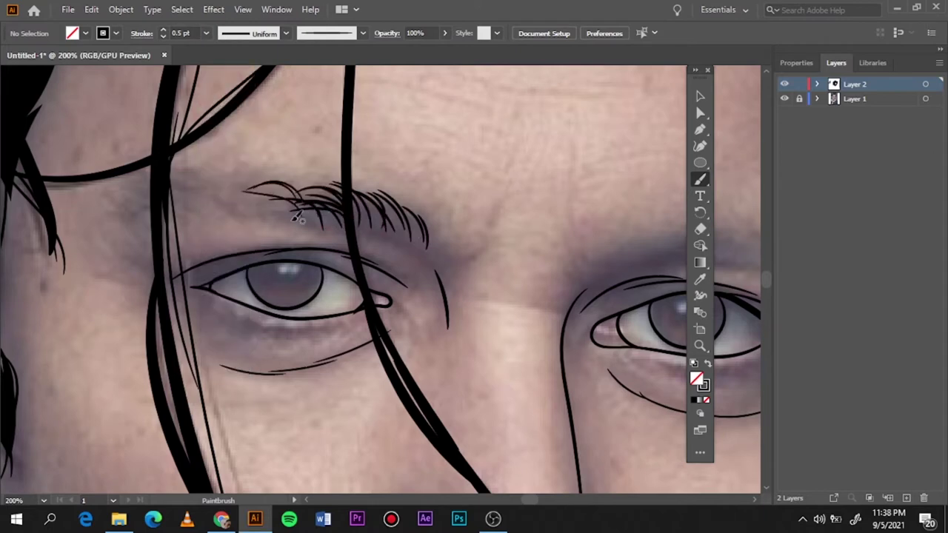
{"action": "mouse_move", "coordinate": [296, 221]}
{"action": "left_mouse_down"}
{"action": "mouse_move", "coordinate": [222, 181]}
{"action": "mouse_move", "coordinate": [187, 191]}
{"action": "left_mouse_up"}
{"action": "left_click_drag", "start_coordinate": [222, 187], "coordinate": [148, 206]}
{"action": "left_click_drag", "start_coordinate": [215, 195], "coordinate": [169, 191]}
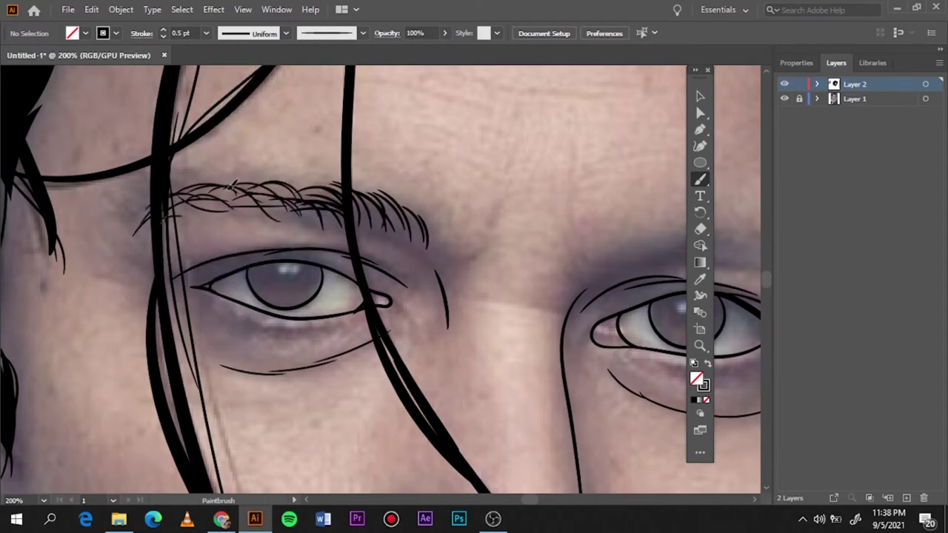
{"action": "left_click_drag", "start_coordinate": [237, 187], "coordinate": [172, 211]}
{"action": "mouse_move", "coordinate": [312, 187]}
{"action": "left_mouse_down"}
{"action": "mouse_move", "coordinate": [239, 181]}
{"action": "mouse_move", "coordinate": [207, 190]}
{"action": "left_mouse_up"}
{"action": "left_click_drag", "start_coordinate": [340, 190], "coordinate": [266, 182]}
At 1 pt stroke, brush the hairs of the eyebrow over the right eye, extending it outward
{"action": "left_click", "coordinate": [205, 33]}
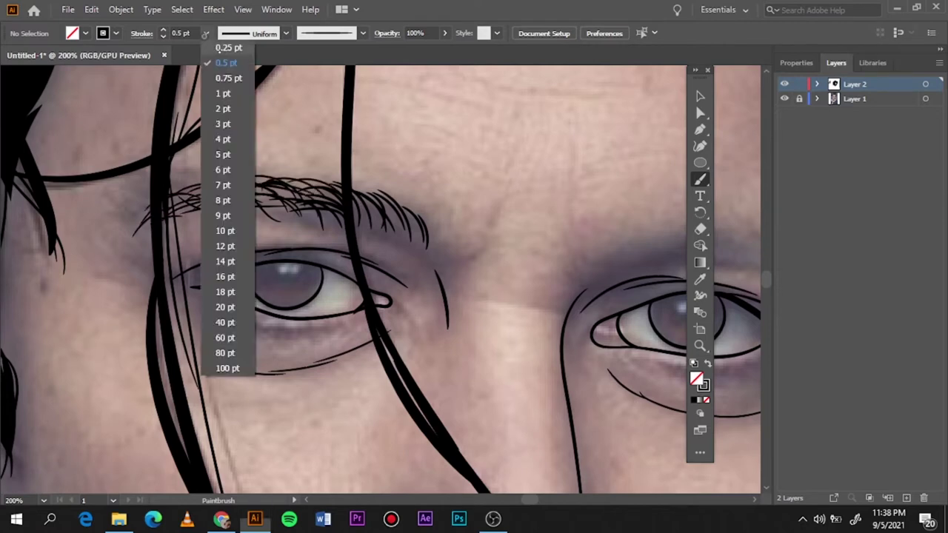
{"action": "left_click", "coordinate": [223, 94]}
{"action": "key", "text": "ctrl+0"}
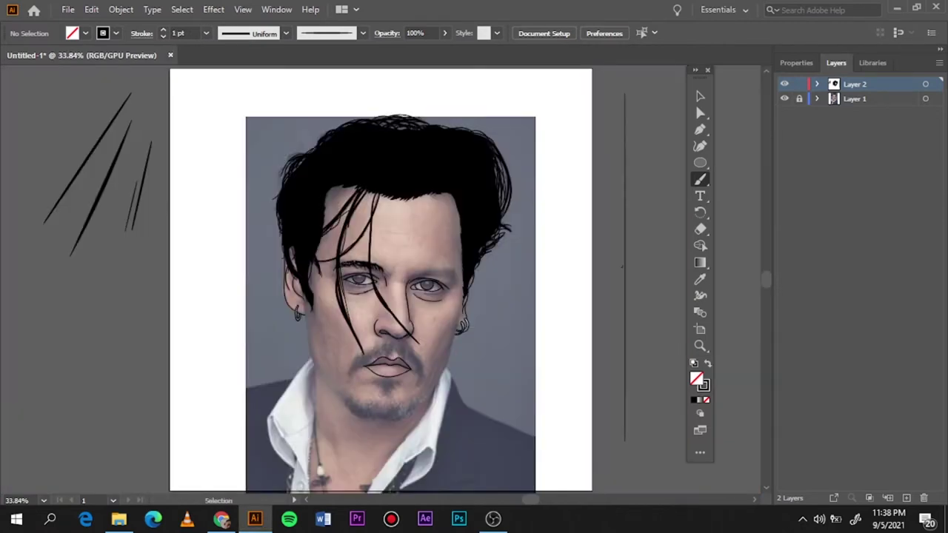
{"action": "scroll", "coordinate": [379, 270], "scroll_direction": "up", "scroll_amount": 4}
{"action": "scroll", "coordinate": [379, 270], "scroll_direction": "up", "scroll_amount": 2}
{"action": "left_click_drag", "start_coordinate": [191, 286], "coordinate": [257, 251]}
{"action": "mouse_move", "coordinate": [238, 282]}
{"action": "left_mouse_down"}
{"action": "mouse_move", "coordinate": [284, 245]}
{"action": "mouse_move", "coordinate": [289, 252]}
{"action": "left_mouse_up"}
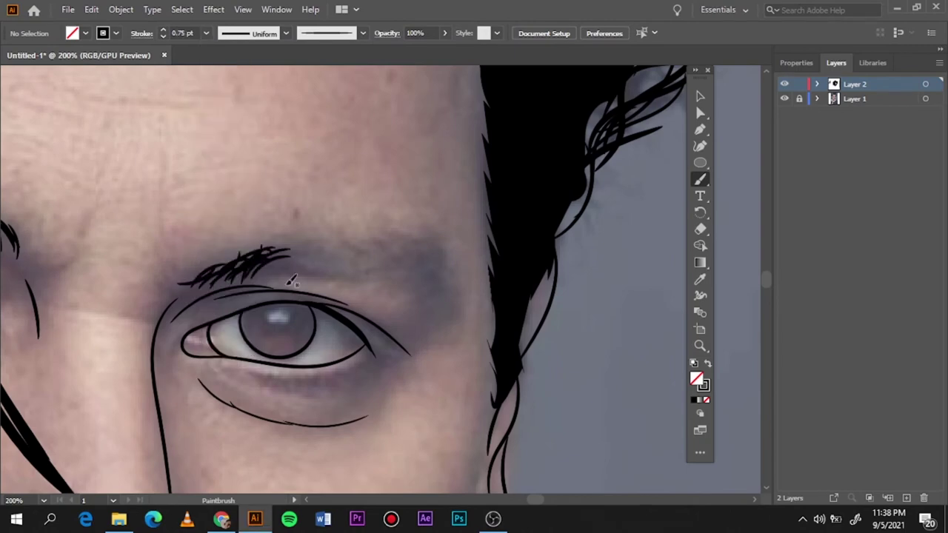
{"action": "mouse_move", "coordinate": [267, 285]}
{"action": "left_mouse_down"}
{"action": "mouse_move", "coordinate": [299, 252]}
{"action": "mouse_move", "coordinate": [346, 241]}
{"action": "left_mouse_up"}
{"action": "left_click_drag", "start_coordinate": [279, 270], "coordinate": [330, 241]}
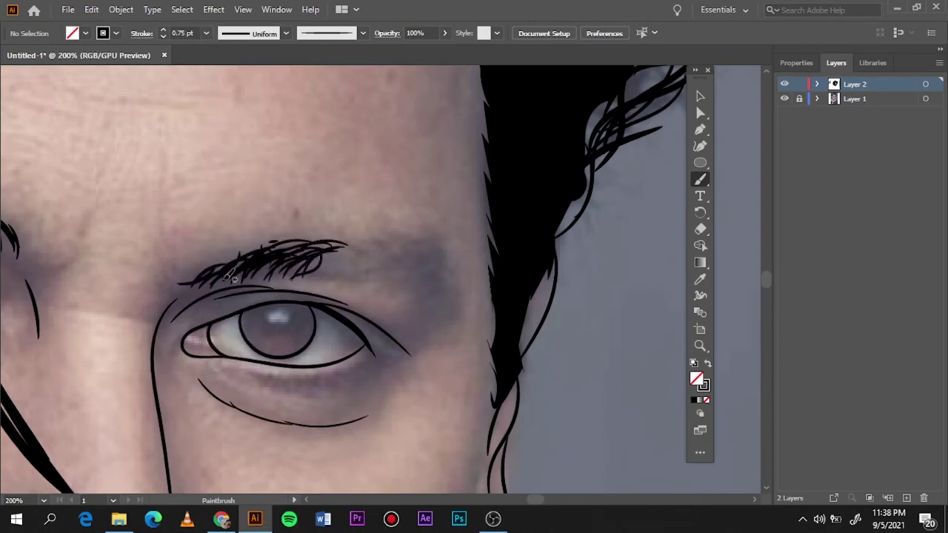
Switch to 0.5 pt and fill out the right eyebrow's outer end with fine hairs
{"action": "left_click", "coordinate": [206, 33]}
{"action": "left_click", "coordinate": [215, 58]}
{"action": "left_click_drag", "start_coordinate": [319, 280], "coordinate": [363, 244]}
{"action": "mouse_move", "coordinate": [329, 275]}
{"action": "left_mouse_down"}
{"action": "mouse_move", "coordinate": [391, 249]}
{"action": "mouse_move", "coordinate": [418, 256]}
{"action": "left_mouse_up"}
{"action": "mouse_move", "coordinate": [371, 285]}
{"action": "left_mouse_down"}
{"action": "mouse_move", "coordinate": [428, 264]}
{"action": "mouse_move", "coordinate": [441, 284]}
{"action": "left_mouse_up"}
{"action": "mouse_move", "coordinate": [418, 254]}
{"action": "left_mouse_down"}
{"action": "mouse_move", "coordinate": [442, 305]}
{"action": "mouse_move", "coordinate": [433, 307]}
{"action": "left_mouse_up"}
{"action": "left_click_drag", "start_coordinate": [354, 281], "coordinate": [392, 259]}
Zoomed in on the lower face, brush the left and right jawlines curving down to the chin
{"action": "key", "text": "ctrl+0"}
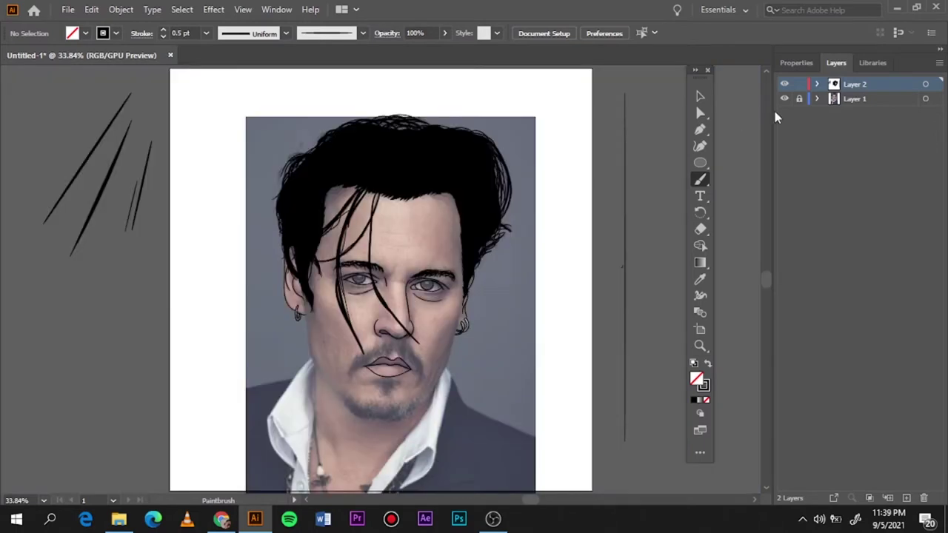
{"action": "left_click", "coordinate": [784, 98]}
{"action": "left_click", "coordinate": [785, 98]}
{"action": "key", "text": "ctrl+equal"}
{"action": "scroll", "coordinate": [366, 413], "scroll_direction": "up", "scroll_amount": 1}
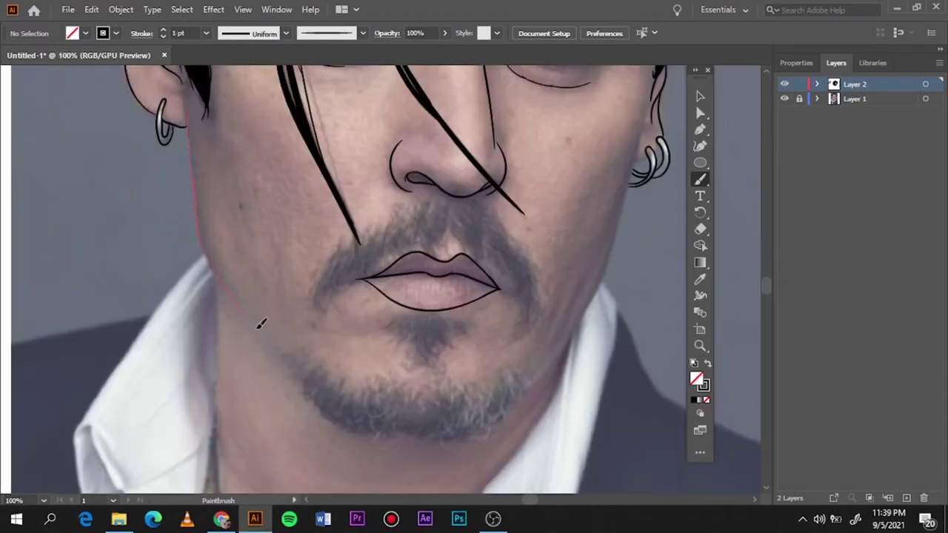
{"action": "left_click_drag", "start_coordinate": [259, 324], "coordinate": [322, 398]}
{"action": "scroll", "coordinate": [559, 442], "scroll_direction": "right", "scroll_amount": 2}
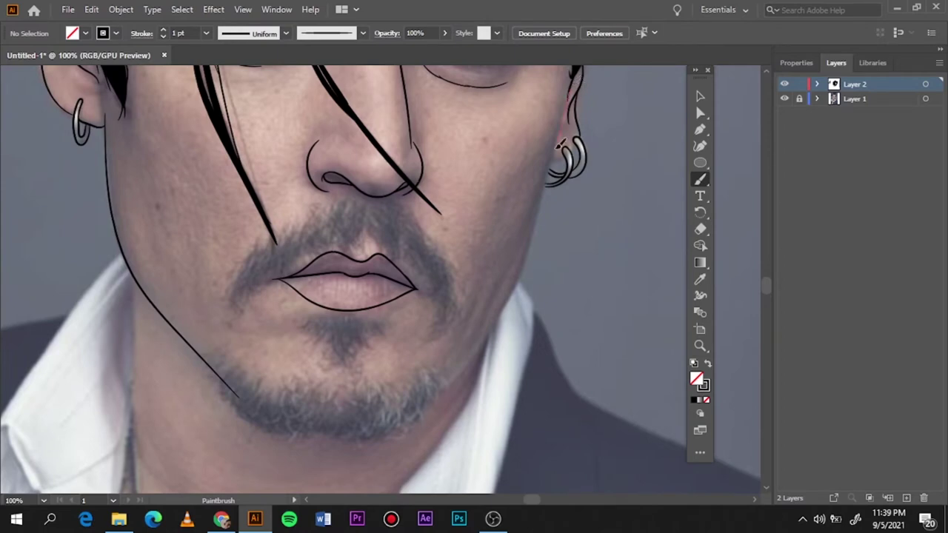
{"action": "left_click_drag", "start_coordinate": [424, 404], "coordinate": [385, 422]}
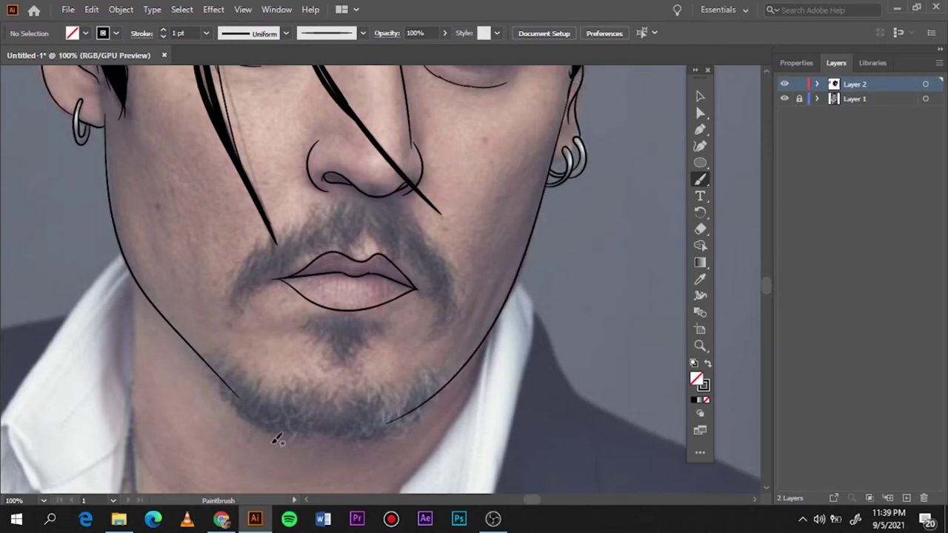
{"action": "scroll", "coordinate": [275, 434], "scroll_direction": "up", "scroll_amount": 3}
{"action": "scroll", "coordinate": [275, 434], "scroll_direction": "down", "scroll_amount": 4}
{"action": "scroll", "coordinate": [491, 278], "scroll_direction": "up", "scroll_amount": 1}
{"action": "scroll", "coordinate": [491, 278], "scroll_direction": "up", "scroll_amount": 1}
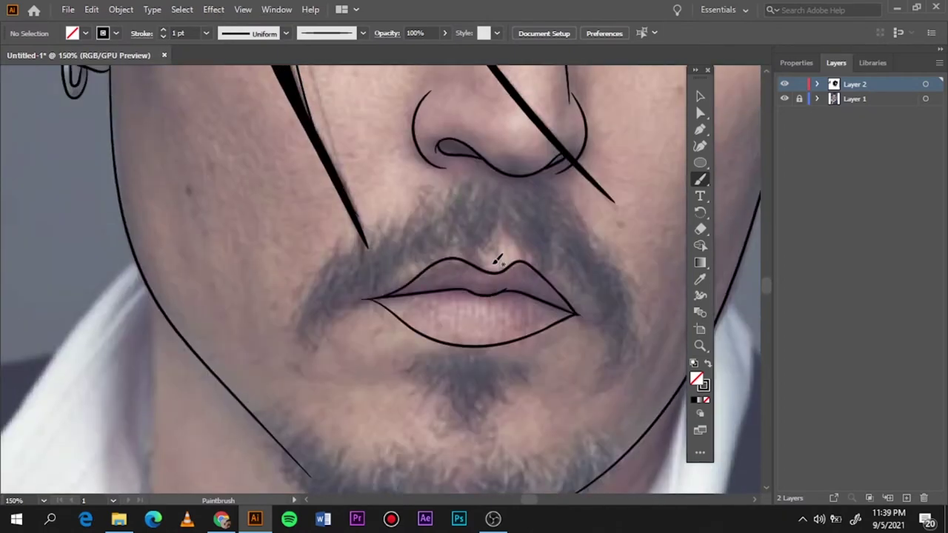
Brush short mustache hairs above the upper lip, filling both ends up toward the nose
{"action": "left_click_drag", "start_coordinate": [308, 325], "coordinate": [326, 278]}
{"action": "left_click_drag", "start_coordinate": [333, 311], "coordinate": [346, 260]}
{"action": "left_click_drag", "start_coordinate": [363, 292], "coordinate": [381, 241]}
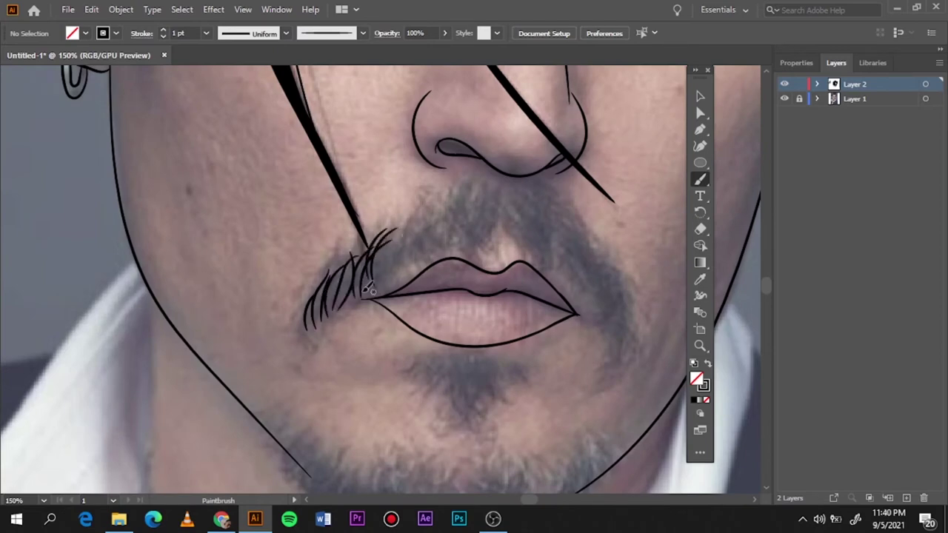
{"action": "mouse_move", "coordinate": [385, 274]}
{"action": "left_mouse_down"}
{"action": "mouse_move", "coordinate": [403, 229]}
{"action": "mouse_move", "coordinate": [411, 237]}
{"action": "mouse_move", "coordinate": [434, 215]}
{"action": "left_mouse_up"}
{"action": "mouse_move", "coordinate": [430, 252]}
{"action": "left_mouse_down"}
{"action": "mouse_move", "coordinate": [459, 198]}
{"action": "mouse_move", "coordinate": [478, 188]}
{"action": "left_mouse_up"}
{"action": "left_click_drag", "start_coordinate": [443, 235], "coordinate": [490, 192]}
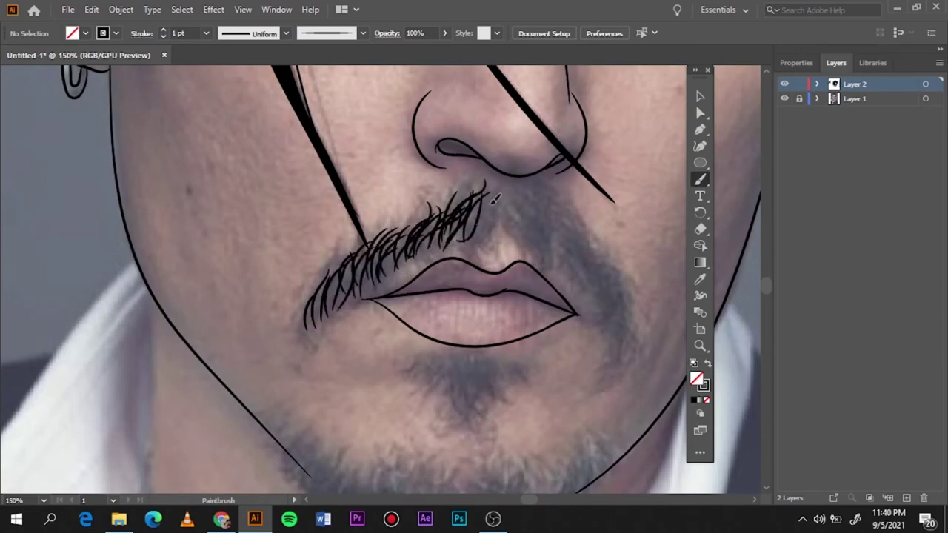
{"action": "mouse_move", "coordinate": [480, 251]}
{"action": "left_mouse_down"}
{"action": "mouse_move", "coordinate": [500, 185]}
{"action": "mouse_move", "coordinate": [492, 194]}
{"action": "left_mouse_up"}
{"action": "left_click_drag", "start_coordinate": [453, 229], "coordinate": [474, 206]}
{"action": "left_click_drag", "start_coordinate": [415, 246], "coordinate": [448, 213]}
{"action": "left_click_drag", "start_coordinate": [384, 258], "coordinate": [417, 228]}
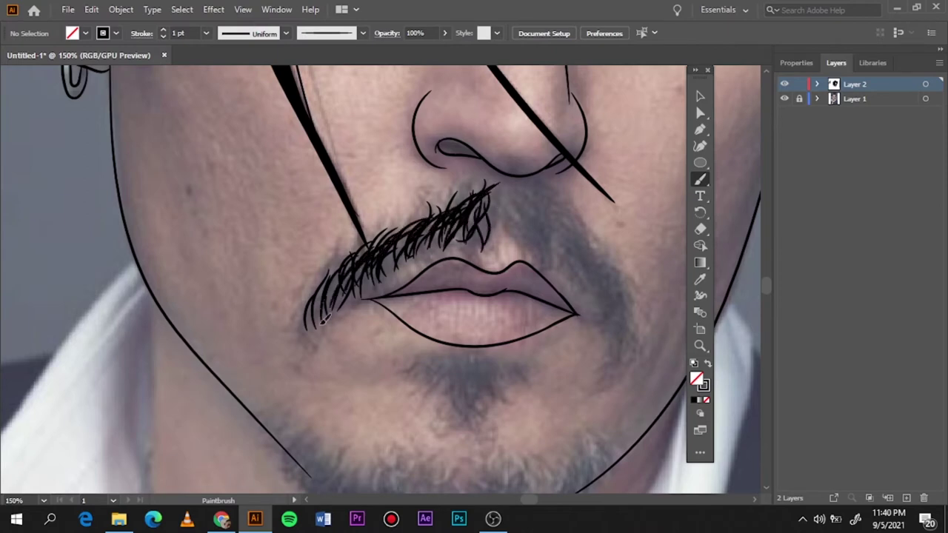
{"action": "left_click_drag", "start_coordinate": [321, 319], "coordinate": [342, 271]}
{"action": "left_click_drag", "start_coordinate": [326, 310], "coordinate": [356, 273]}
Extend the mustache's right side with hair strokes from the nose down past the lip corner
{"action": "mouse_move", "coordinate": [495, 194]}
{"action": "left_mouse_down"}
{"action": "mouse_move", "coordinate": [511, 222]}
{"action": "mouse_move", "coordinate": [535, 234]}
{"action": "left_mouse_up"}
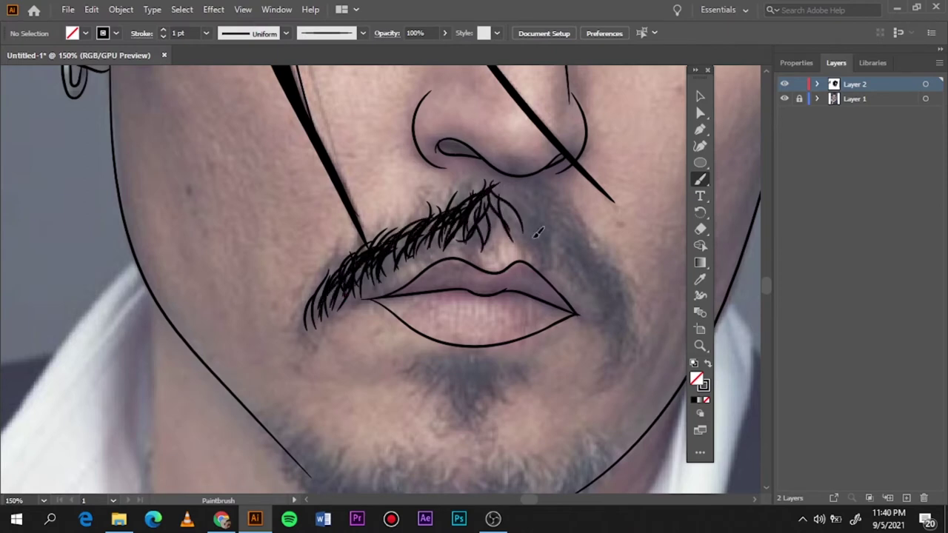
{"action": "left_click_drag", "start_coordinate": [528, 202], "coordinate": [569, 245]}
{"action": "left_click_drag", "start_coordinate": [549, 210], "coordinate": [609, 296]}
{"action": "left_click_drag", "start_coordinate": [600, 282], "coordinate": [624, 342]}
{"action": "left_click_drag", "start_coordinate": [611, 310], "coordinate": [621, 365]}
{"action": "left_click_drag", "start_coordinate": [604, 264], "coordinate": [628, 309]}
{"action": "left_click_drag", "start_coordinate": [585, 234], "coordinate": [618, 305]}
{"action": "left_click_drag", "start_coordinate": [566, 222], "coordinate": [599, 291]}
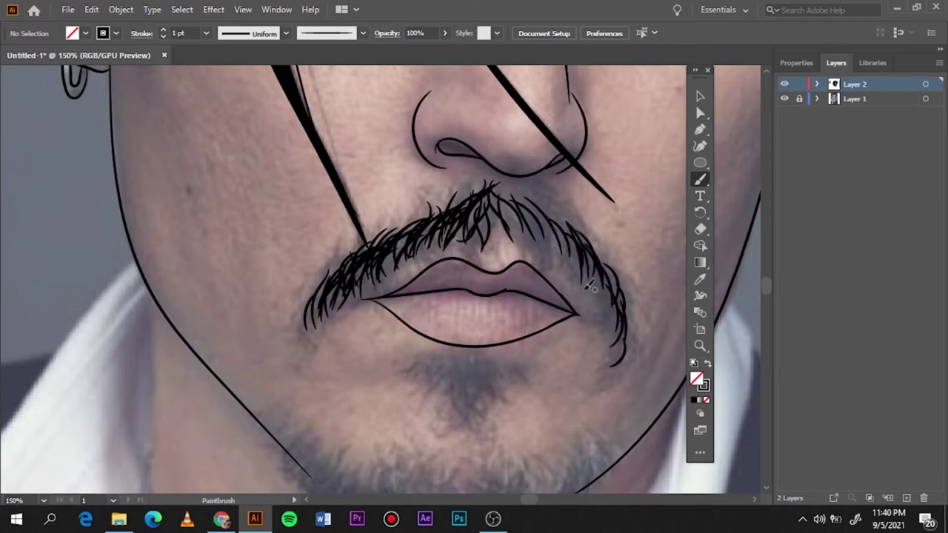
{"action": "mouse_move", "coordinate": [546, 204]}
{"action": "left_mouse_down"}
{"action": "mouse_move", "coordinate": [562, 268]}
{"action": "mouse_move", "coordinate": [548, 263]}
{"action": "left_mouse_up"}
{"action": "left_click_drag", "start_coordinate": [495, 190], "coordinate": [526, 246]}
{"action": "mouse_move", "coordinate": [552, 207]}
{"action": "left_mouse_down"}
{"action": "mouse_move", "coordinate": [572, 267]}
{"action": "mouse_move", "coordinate": [619, 319]}
{"action": "left_mouse_up"}
Set the stroke to 0.75 pt, add finer mustache hairs, and fit the artboard in view
{"action": "left_click", "coordinate": [206, 32]}
{"action": "left_click", "coordinate": [222, 80]}
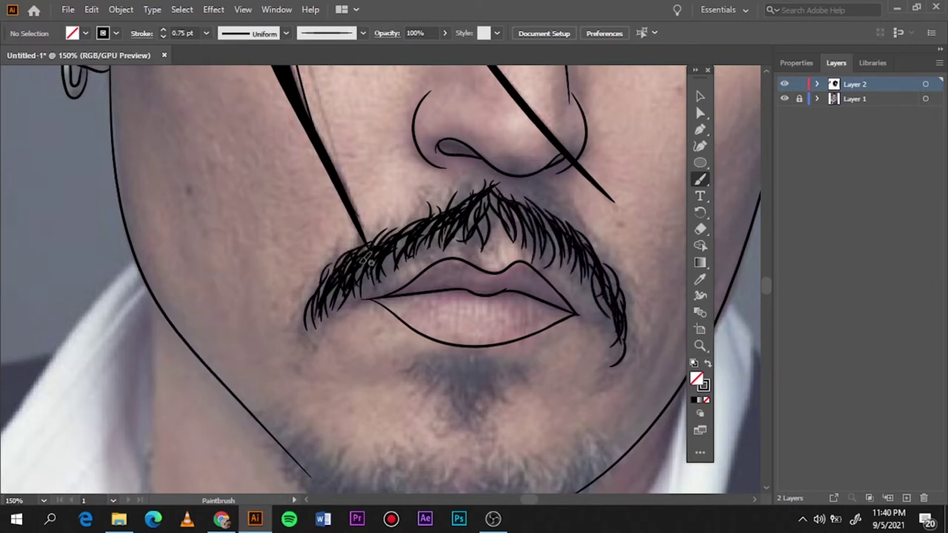
{"action": "left_click_drag", "start_coordinate": [436, 225], "coordinate": [392, 272]}
{"action": "left_click_drag", "start_coordinate": [464, 215], "coordinate": [422, 253]}
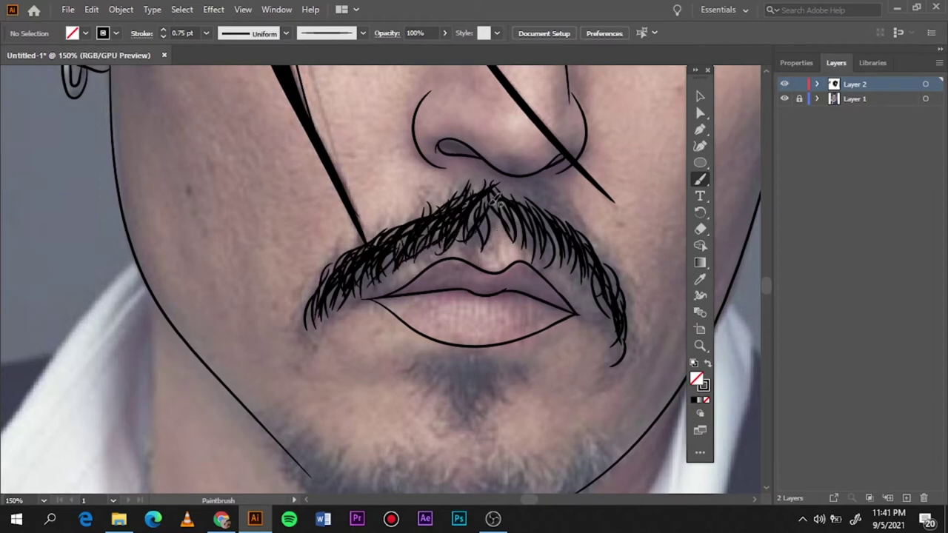
{"action": "left_click_drag", "start_coordinate": [511, 194], "coordinate": [581, 276]}
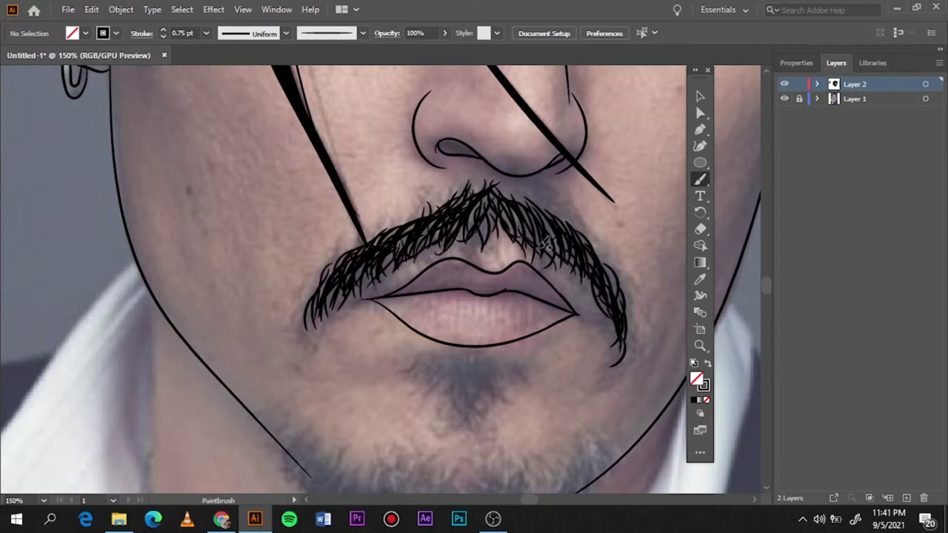
{"action": "key", "text": "ctrl+0"}
{"action": "left_click", "coordinate": [784, 84]}
Try Pencil fill shapes traced over the mustache's left half and centre
{"action": "left_click", "coordinate": [785, 84]}
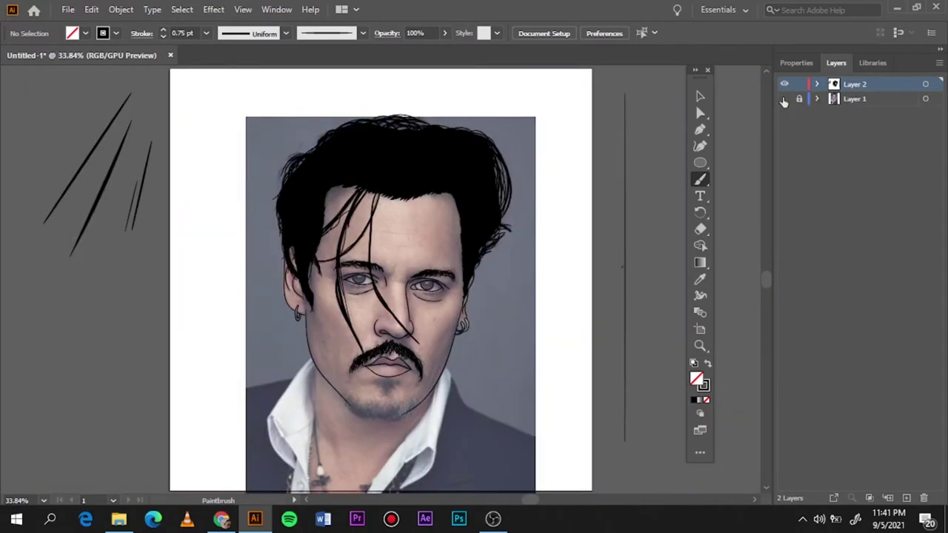
{"action": "left_click", "coordinate": [783, 99]}
{"action": "left_click", "coordinate": [784, 98]}
{"action": "scroll", "coordinate": [389, 356], "scroll_direction": "up", "scroll_amount": 5}
{"action": "scroll", "coordinate": [389, 356], "scroll_direction": "down", "scroll_amount": 1}
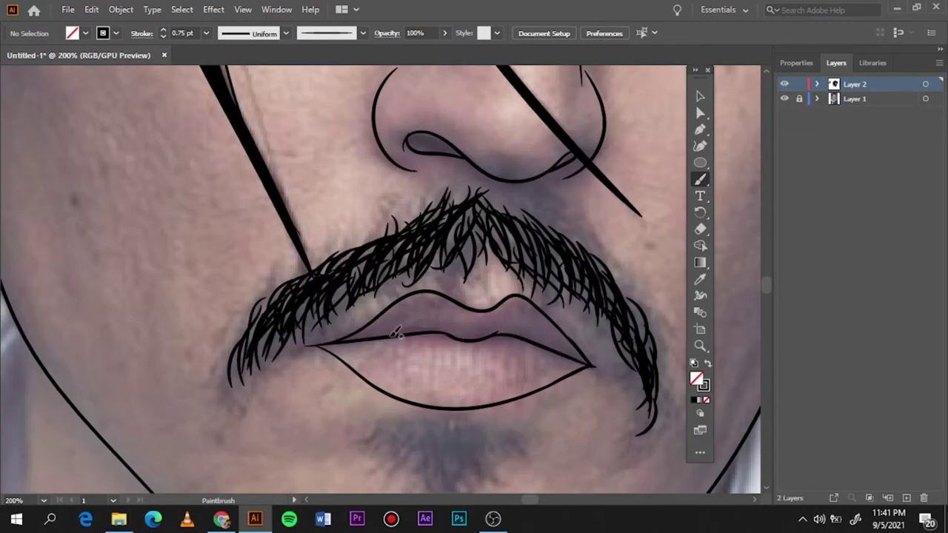
{"action": "key", "text": "n"}
{"action": "mouse_move", "coordinate": [277, 370]}
{"action": "left_mouse_down"}
{"action": "mouse_move", "coordinate": [296, 320]}
{"action": "mouse_move", "coordinate": [443, 230]}
{"action": "mouse_move", "coordinate": [276, 295]}
{"action": "left_mouse_up"}
{"action": "mouse_move", "coordinate": [444, 199]}
{"action": "left_mouse_down"}
{"action": "mouse_move", "coordinate": [377, 283]}
{"action": "mouse_move", "coordinate": [326, 309]}
{"action": "left_mouse_up"}
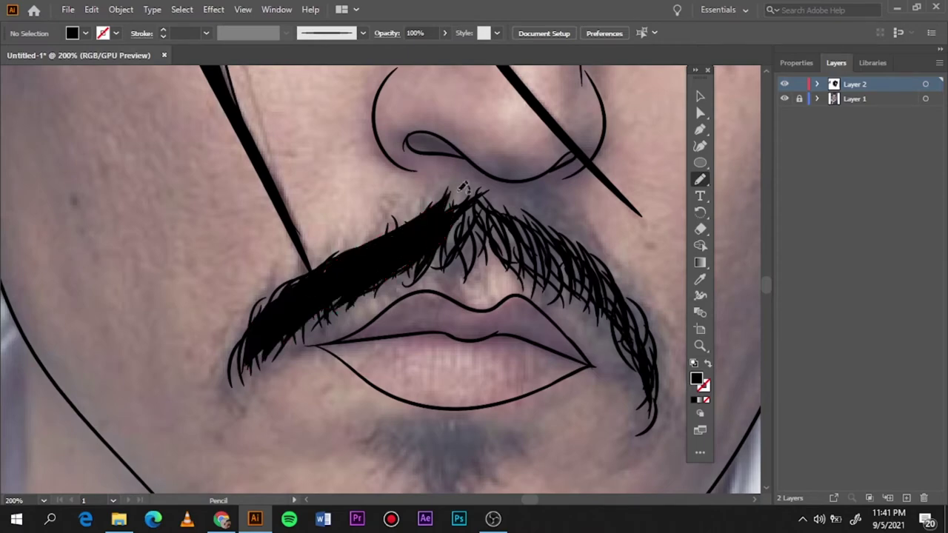
After comparing with the photo, drop the fill and return to black outlines with no fill
{"action": "key", "text": "ctrl+0"}
{"action": "left_click", "coordinate": [784, 98]}
{"action": "left_click", "coordinate": [783, 99]}
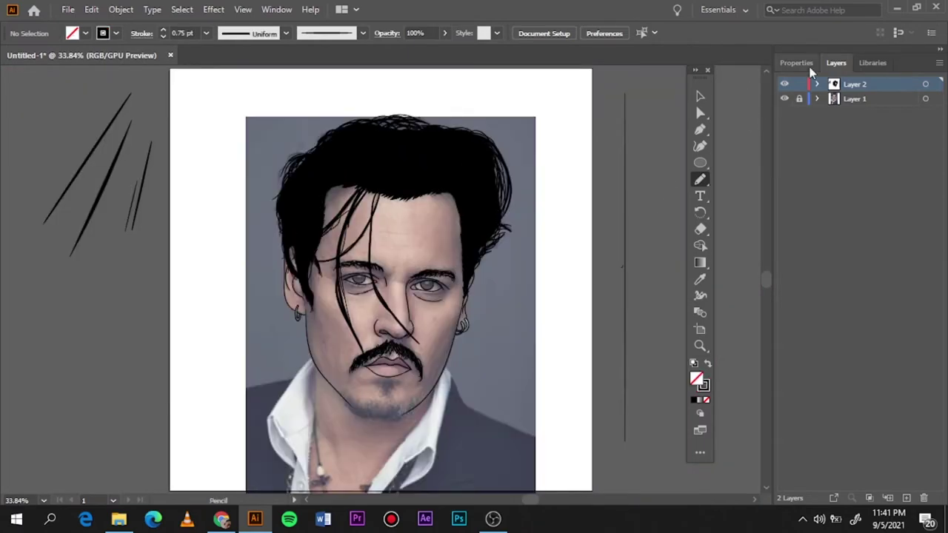
{"action": "key", "text": "shift+x"}
{"action": "left_click", "coordinate": [785, 84]}
{"action": "left_click", "coordinate": [785, 83]}
{"action": "scroll", "coordinate": [375, 366], "scroll_direction": "up", "scroll_amount": 3}
{"action": "scroll", "coordinate": [375, 366], "scroll_direction": "up", "scroll_amount": 2}
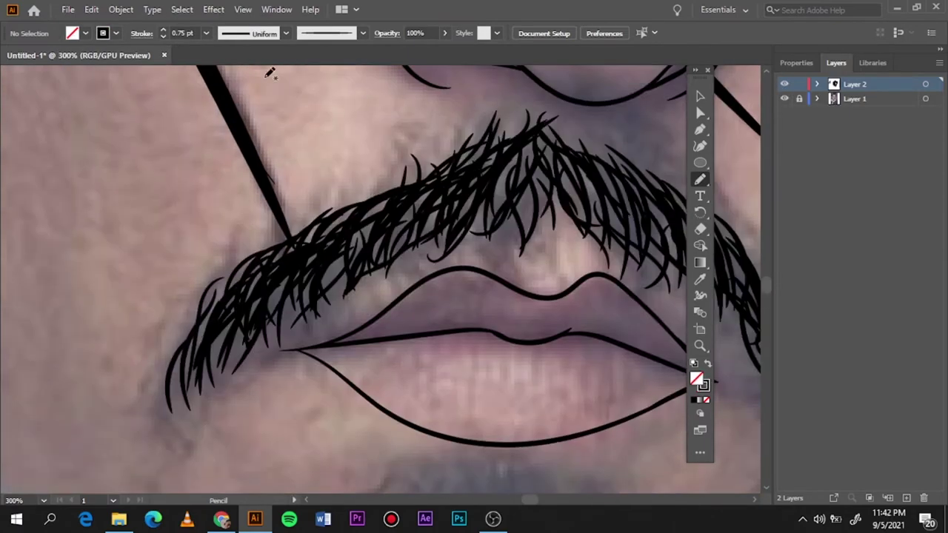
Brush 0.5 pt hair strokes along the mustache's top, lower-left, and hanging from its lower middle
{"action": "key", "text": "b"}
{"action": "left_click_drag", "start_coordinate": [222, 295], "coordinate": [270, 214]}
{"action": "left_click_drag", "start_coordinate": [256, 252], "coordinate": [378, 170]}
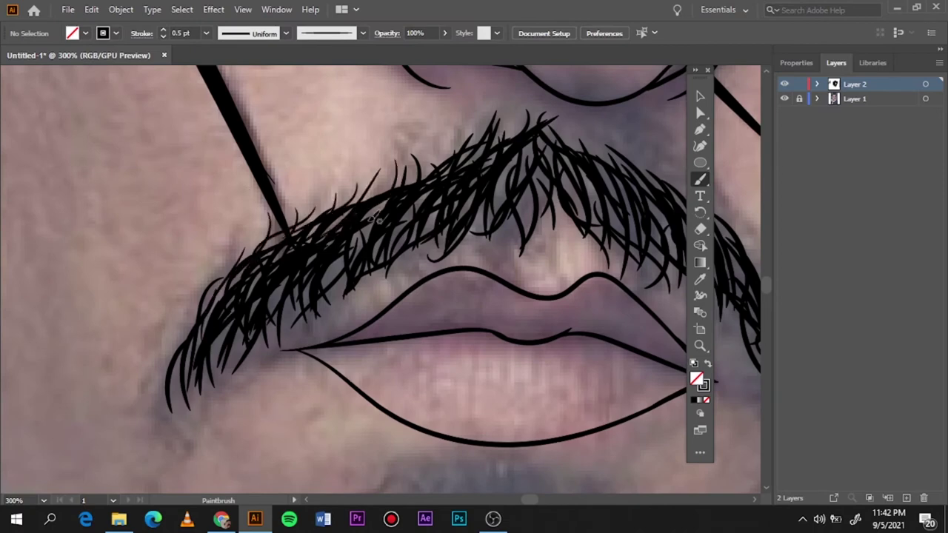
{"action": "mouse_move", "coordinate": [370, 223]}
{"action": "left_mouse_down"}
{"action": "mouse_move", "coordinate": [430, 171]}
{"action": "mouse_move", "coordinate": [451, 132]}
{"action": "left_mouse_up"}
{"action": "left_click_drag", "start_coordinate": [507, 144], "coordinate": [494, 111]}
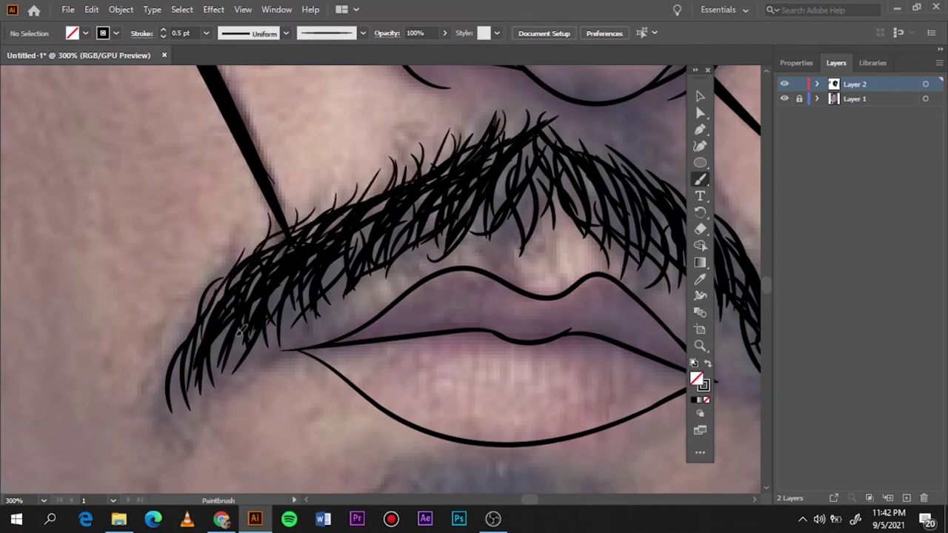
{"action": "left_click_drag", "start_coordinate": [239, 331], "coordinate": [217, 389]}
{"action": "left_click_drag", "start_coordinate": [289, 296], "coordinate": [280, 330]}
{"action": "left_click_drag", "start_coordinate": [341, 256], "coordinate": [326, 285]}
{"action": "left_click_drag", "start_coordinate": [474, 185], "coordinate": [500, 263]}
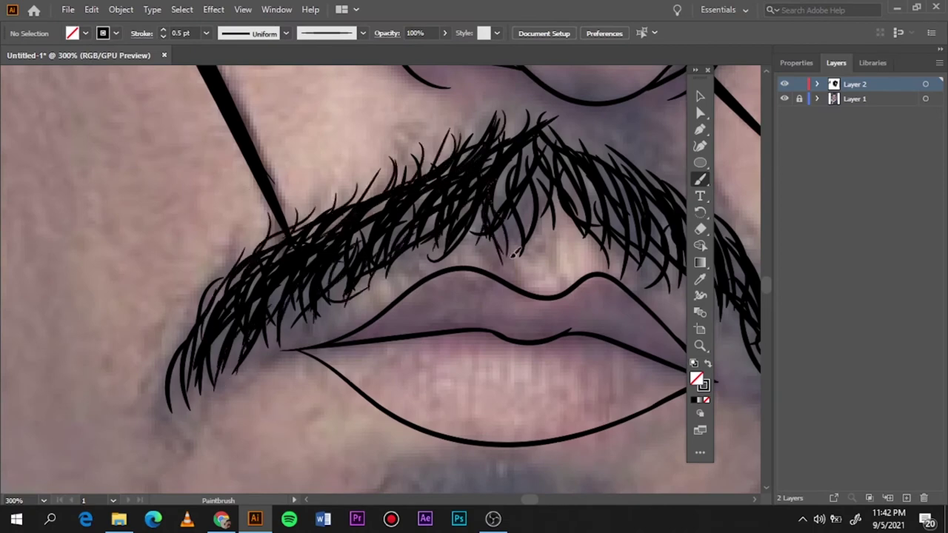
{"action": "left_click_drag", "start_coordinate": [527, 185], "coordinate": [514, 256]}
{"action": "left_click_drag", "start_coordinate": [576, 175], "coordinate": [567, 244]}
{"action": "key", "text": "ctrl+0"}
Draw solid black, no-stroke Pencil shapes for the jaw beard, chin beard and lower-lip tuft
{"action": "scroll", "coordinate": [381, 418], "scroll_direction": "up", "scroll_amount": 5}
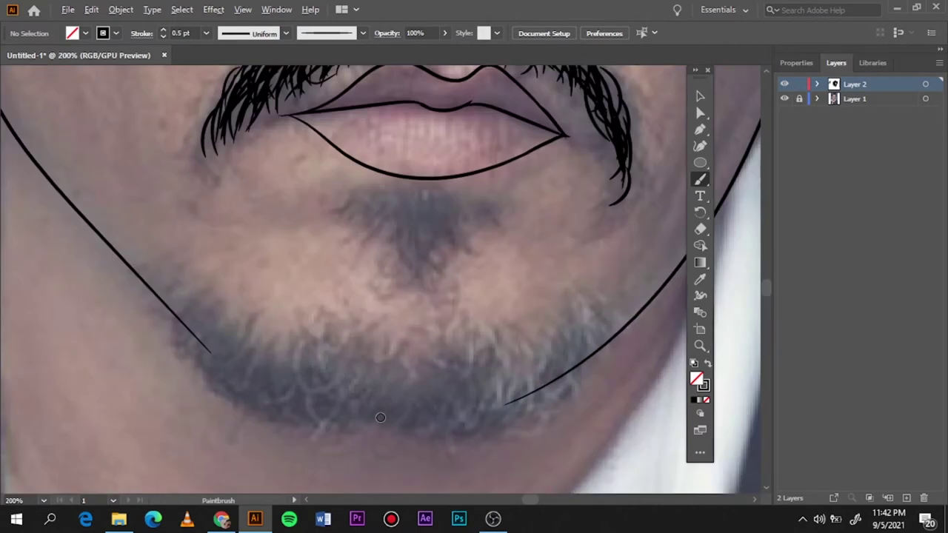
{"action": "key", "text": "shift+x"}
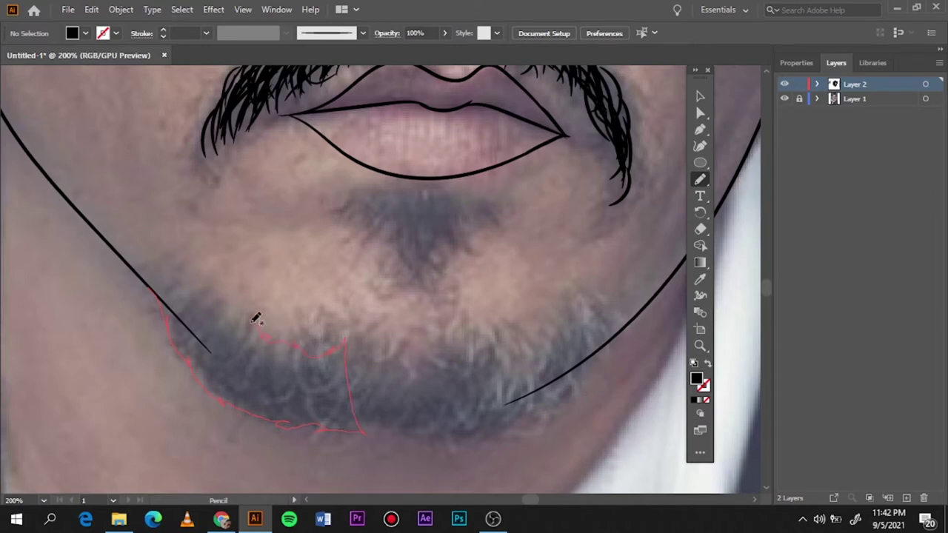
{"action": "left_click_drag", "start_coordinate": [149, 266], "coordinate": [151, 271]}
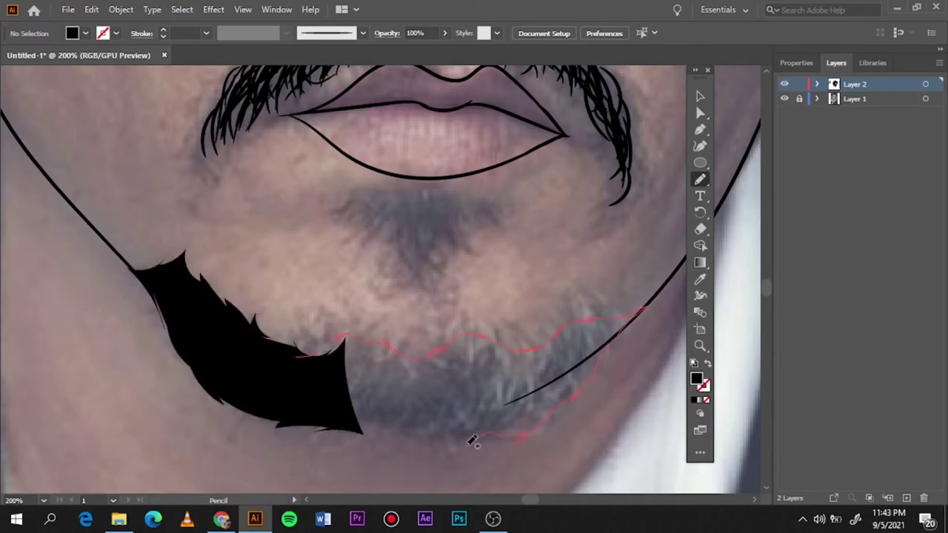
{"action": "left_click_drag", "start_coordinate": [403, 433], "coordinate": [379, 437]}
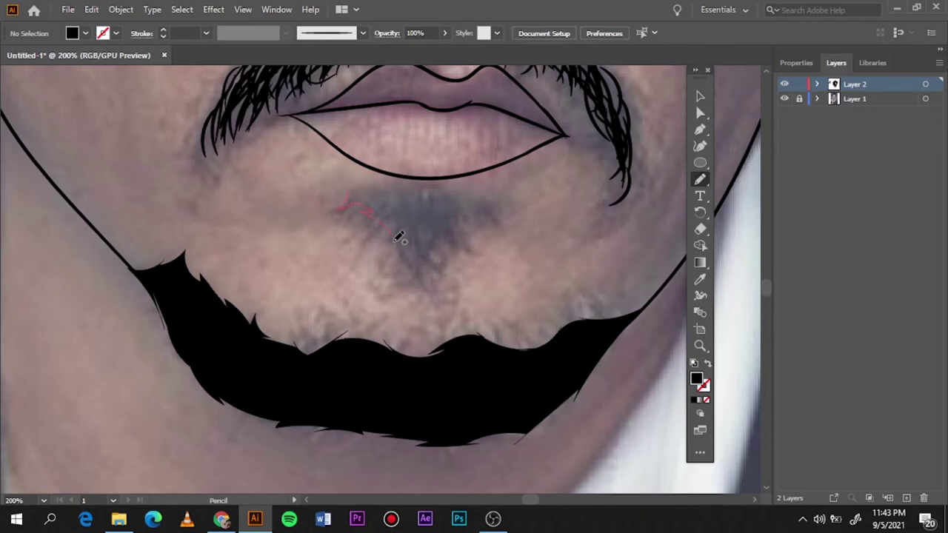
{"action": "left_click_drag", "start_coordinate": [379, 187], "coordinate": [376, 190]}
{"action": "key", "text": "ctrl+0"}
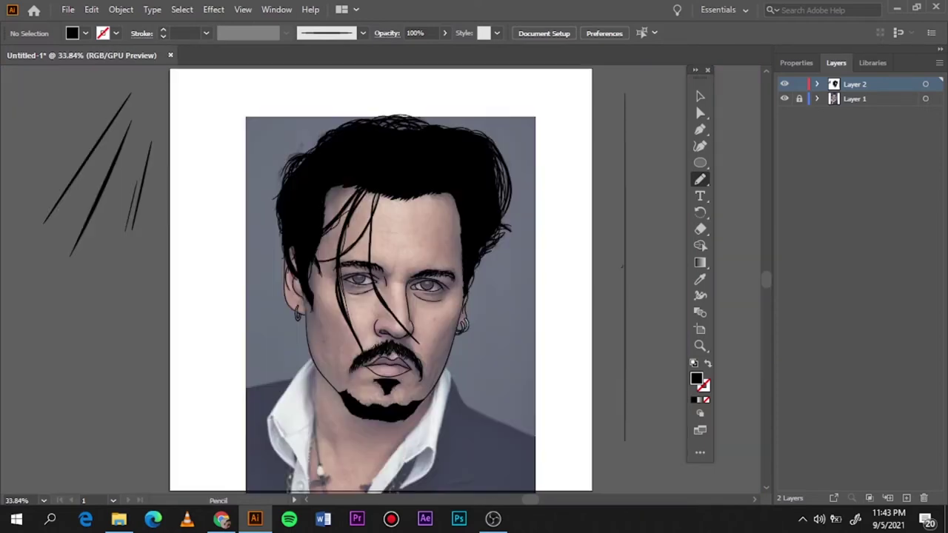
{"action": "left_click", "coordinate": [784, 99]}
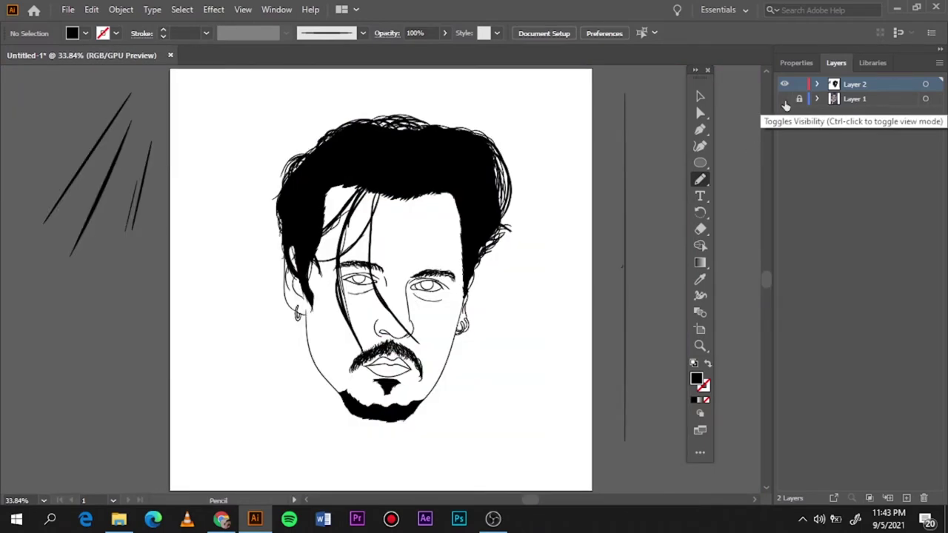
{"action": "left_click", "coordinate": [785, 100]}
{"action": "scroll", "coordinate": [396, 406], "scroll_direction": "up", "scroll_amount": 4}
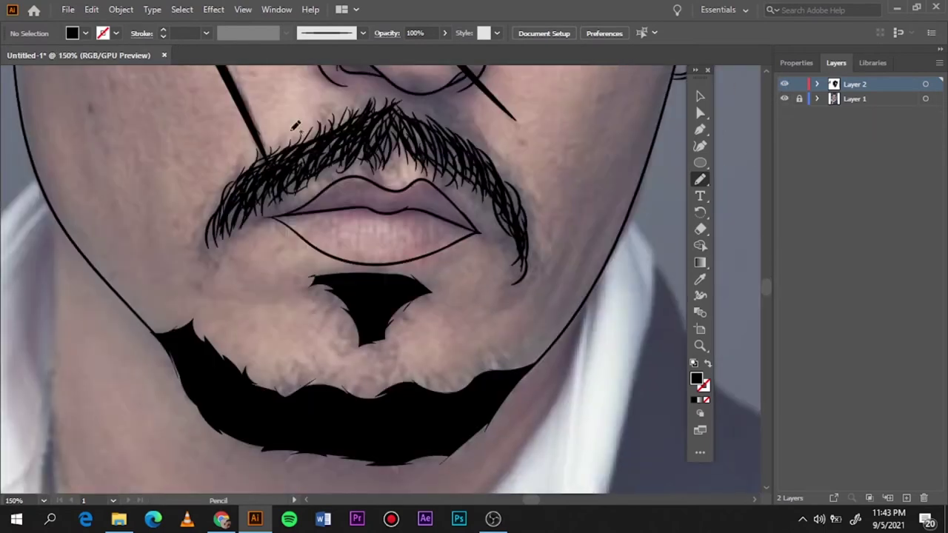
Fringe the mustache end and beard's top, bottom and lower-left edges with hairs, then set 0.25 pt
{"action": "key", "text": "b"}
{"action": "key", "text": "shift+x"}
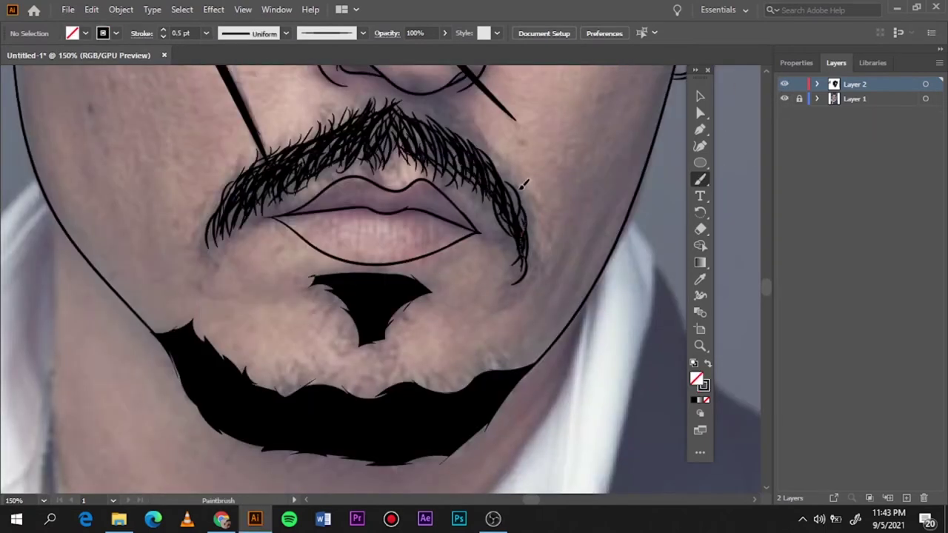
{"action": "left_click_drag", "start_coordinate": [521, 185], "coordinate": [510, 148]}
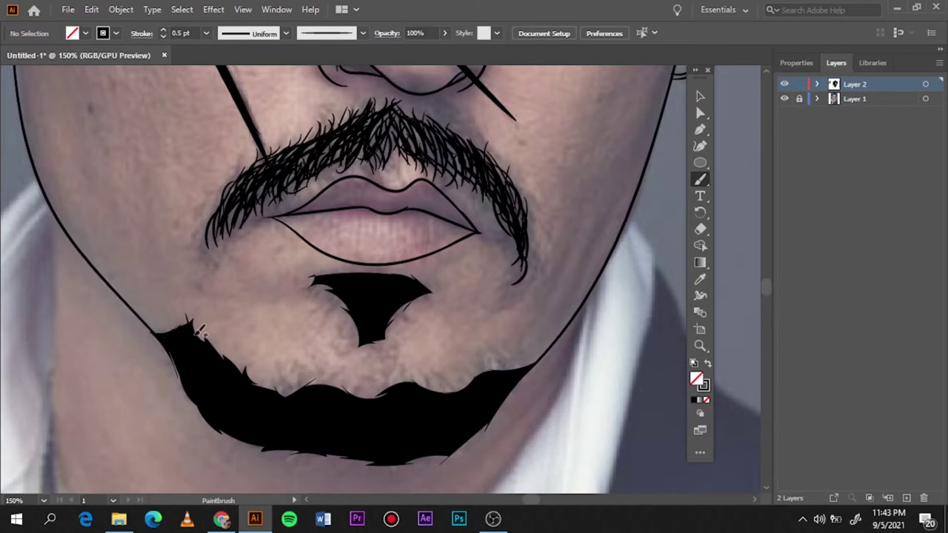
{"action": "left_click_drag", "start_coordinate": [302, 382], "coordinate": [325, 376]}
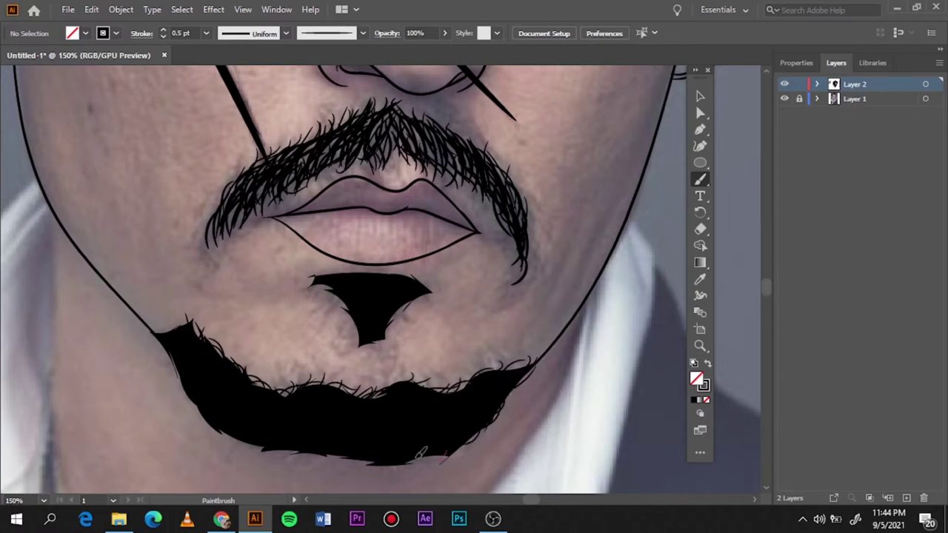
{"action": "left_click_drag", "start_coordinate": [420, 442], "coordinate": [343, 431]}
{"action": "mouse_move", "coordinate": [259, 433]}
{"action": "left_mouse_down"}
{"action": "mouse_move", "coordinate": [215, 407]}
{"action": "mouse_move", "coordinate": [194, 375]}
{"action": "left_mouse_up"}
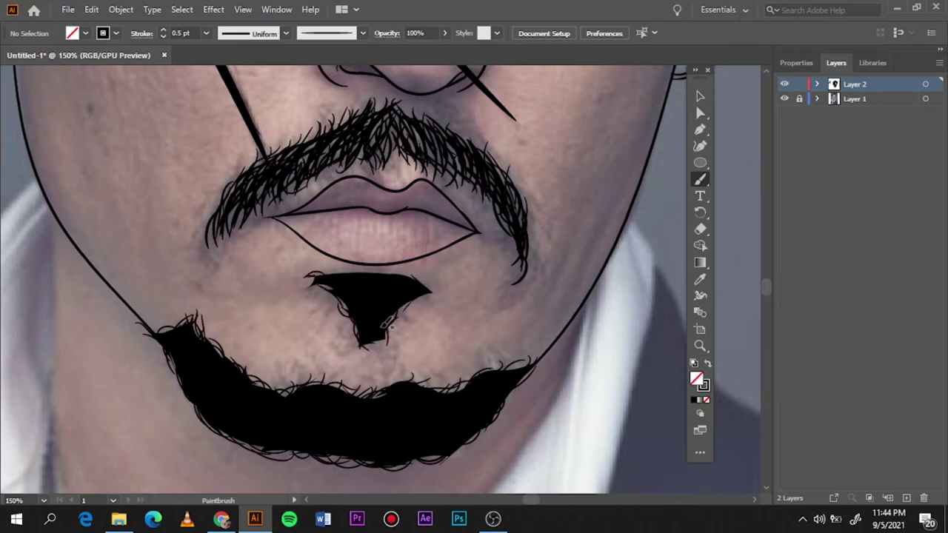
{"action": "left_click", "coordinate": [206, 32]}
{"action": "left_click", "coordinate": [222, 48]}
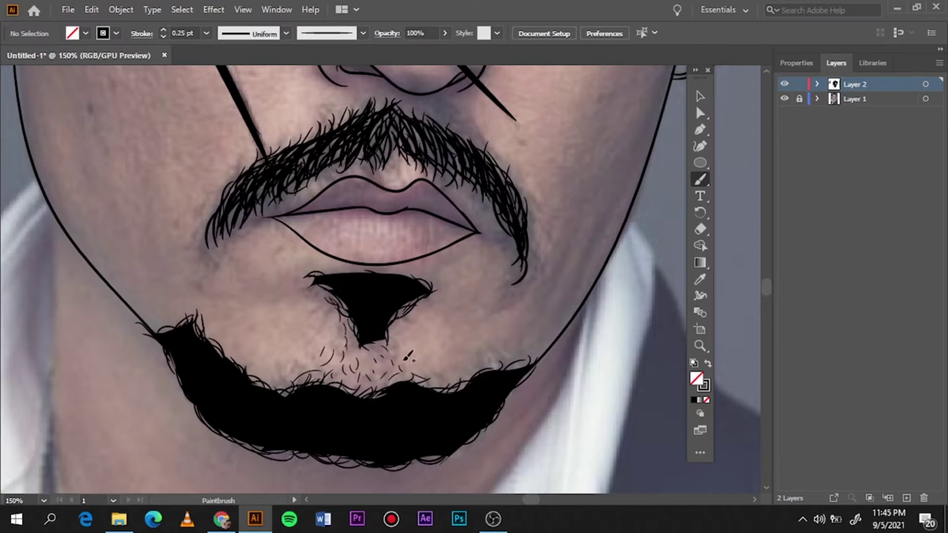
Compare the line art with the reference photo by toggling the photo and drawing layers
{"action": "key", "text": "ctrl+0"}
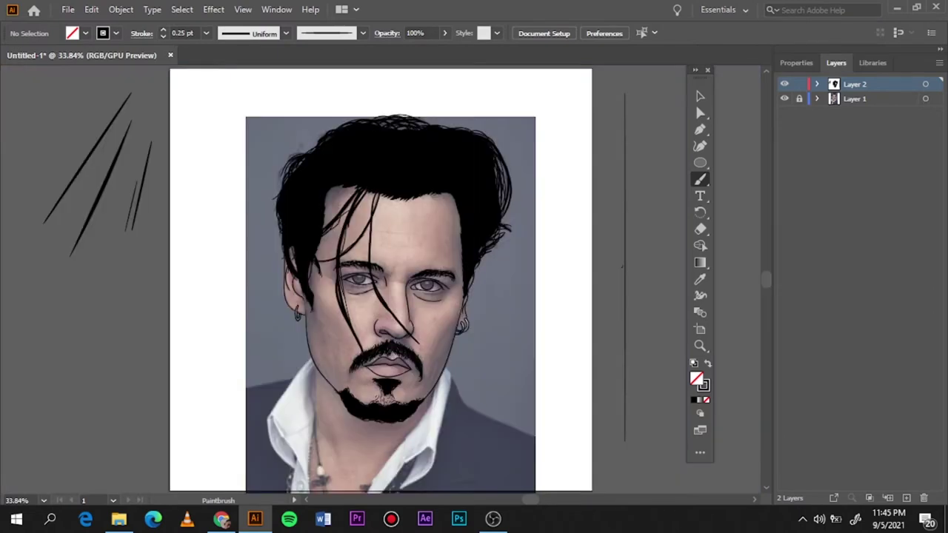
{"action": "left_click", "coordinate": [785, 98]}
{"action": "left_click", "coordinate": [784, 99]}
{"action": "left_click", "coordinate": [785, 84]}
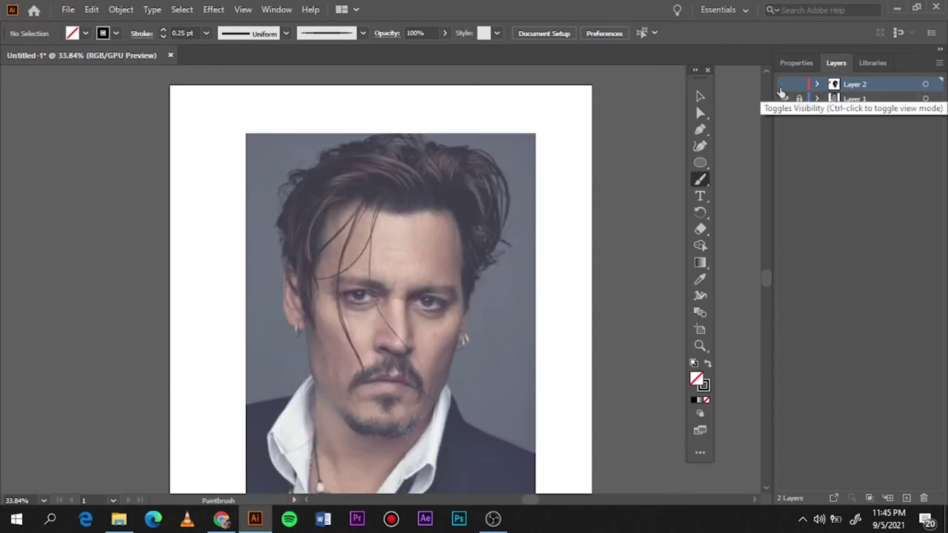
{"action": "left_click", "coordinate": [784, 84]}
{"action": "left_click", "coordinate": [785, 98]}
{"action": "left_click", "coordinate": [784, 99]}
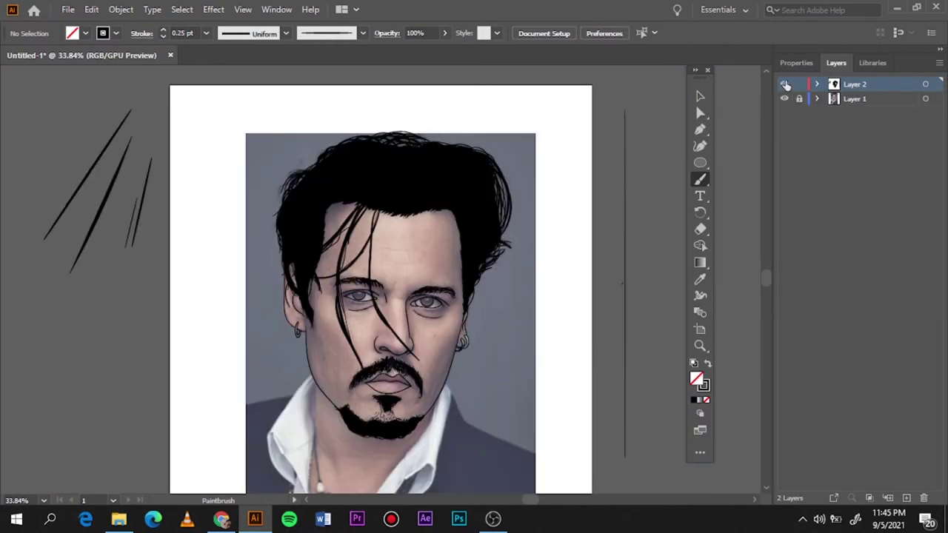
Trace both eyes' irises as solid black, no-outline Pencil shapes
{"action": "key", "text": "n"}
{"action": "key", "text": "shift+x"}
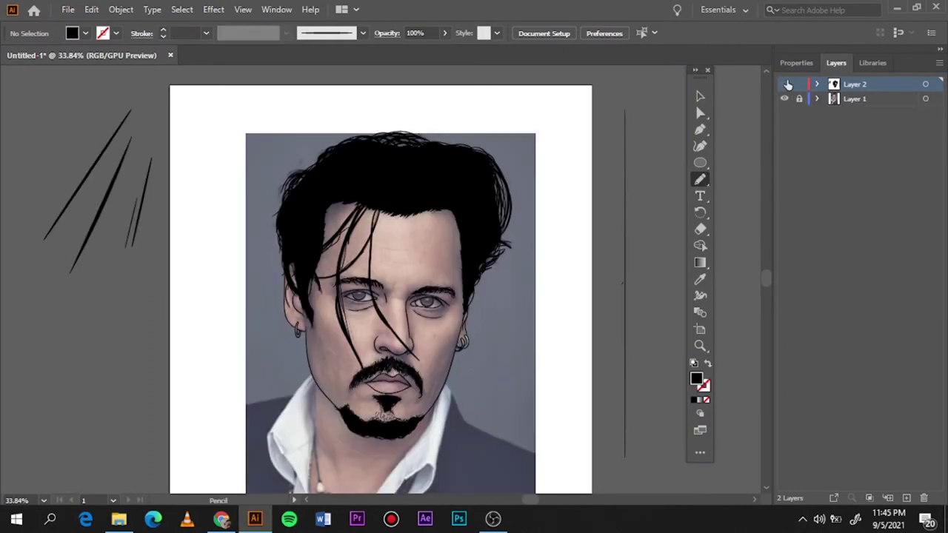
{"action": "scroll", "coordinate": [454, 289], "scroll_direction": "up", "scroll_amount": 7}
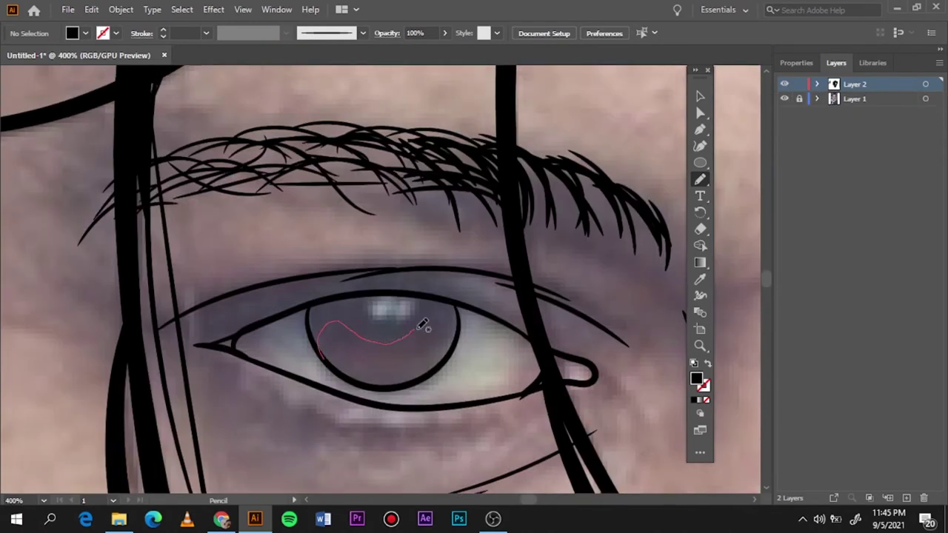
{"action": "mouse_move", "coordinate": [463, 315]}
{"action": "left_mouse_down"}
{"action": "mouse_move", "coordinate": [318, 302]}
{"action": "mouse_move", "coordinate": [318, 340]}
{"action": "left_mouse_up"}
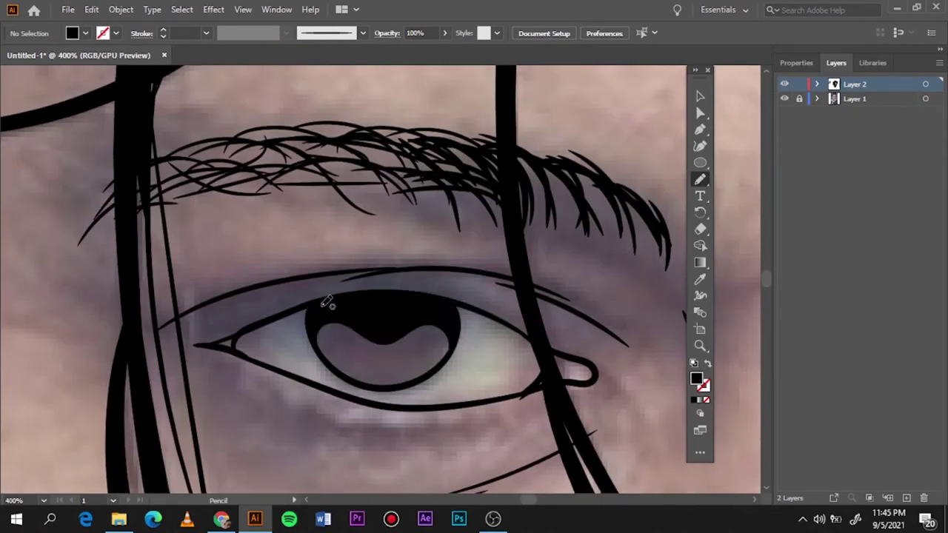
{"action": "scroll", "coordinate": [326, 302], "scroll_direction": "down", "scroll_amount": 5}
{"action": "scroll", "coordinate": [371, 363], "scroll_direction": "up", "scroll_amount": 6}
{"action": "mouse_move", "coordinate": [203, 381]}
{"action": "left_mouse_down"}
{"action": "mouse_move", "coordinate": [203, 262]}
{"action": "mouse_move", "coordinate": [405, 364]}
{"action": "mouse_move", "coordinate": [218, 197]}
{"action": "mouse_move", "coordinate": [214, 383]}
{"action": "left_mouse_up"}
Trace the nostril into a solid black filled shape
{"action": "key", "text": "ctrl+0"}
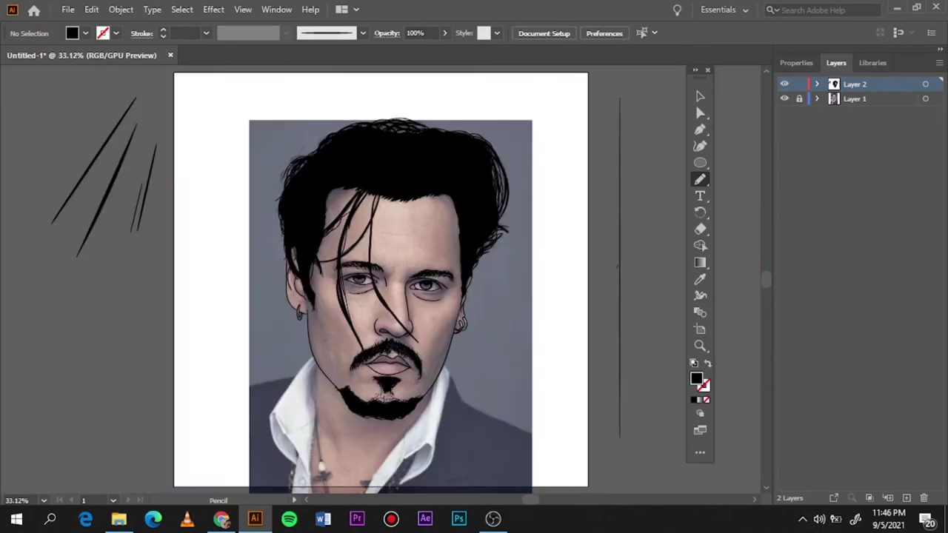
{"action": "scroll", "coordinate": [400, 327], "scroll_direction": "up", "scroll_amount": 5}
{"action": "mouse_move", "coordinate": [137, 319]}
{"action": "left_mouse_down"}
{"action": "mouse_move", "coordinate": [274, 343]}
{"action": "mouse_move", "coordinate": [134, 315]}
{"action": "left_mouse_up"}
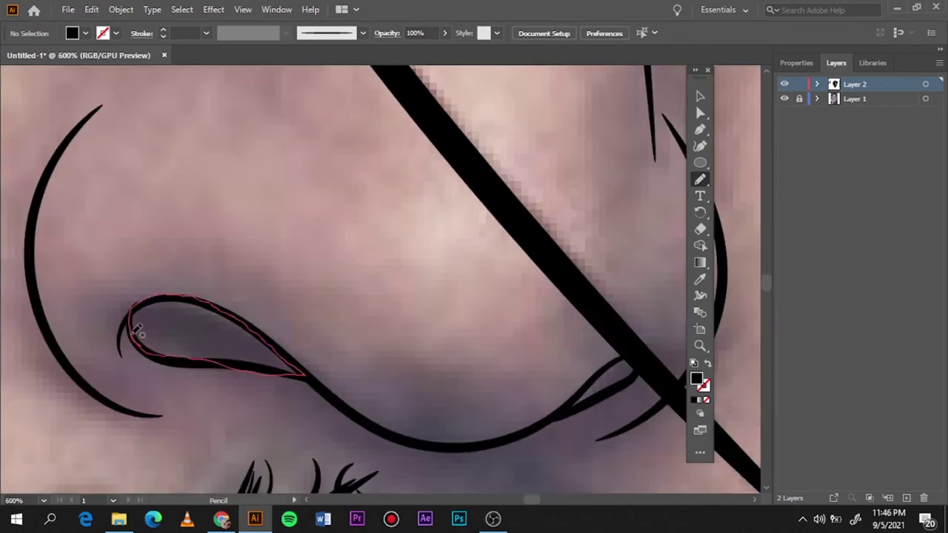
{"action": "scroll", "coordinate": [330, 402], "scroll_direction": "down", "scroll_amount": 3}
{"action": "scroll", "coordinate": [330, 402], "scroll_direction": "up", "scroll_amount": 2}
{"action": "mouse_move", "coordinate": [247, 391]}
{"action": "left_mouse_down"}
{"action": "mouse_move", "coordinate": [313, 318]}
{"action": "mouse_move", "coordinate": [230, 389]}
{"action": "left_mouse_up"}
{"action": "key", "text": "ctrl+0"}
{"action": "scroll", "coordinate": [386, 381], "scroll_direction": "up", "scroll_amount": 4}
Paint three black hair strands around the tuft under the lower lip
{"action": "key", "text": "shift+x"}
{"action": "key", "text": "b"}
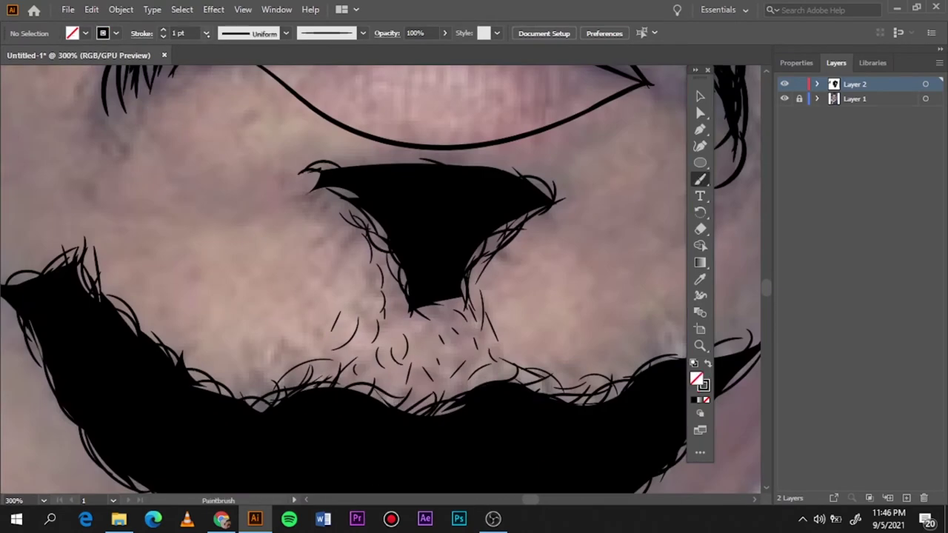
{"action": "left_click_drag", "start_coordinate": [348, 355], "coordinate": [379, 259]}
{"action": "left_click_drag", "start_coordinate": [404, 302], "coordinate": [396, 271]}
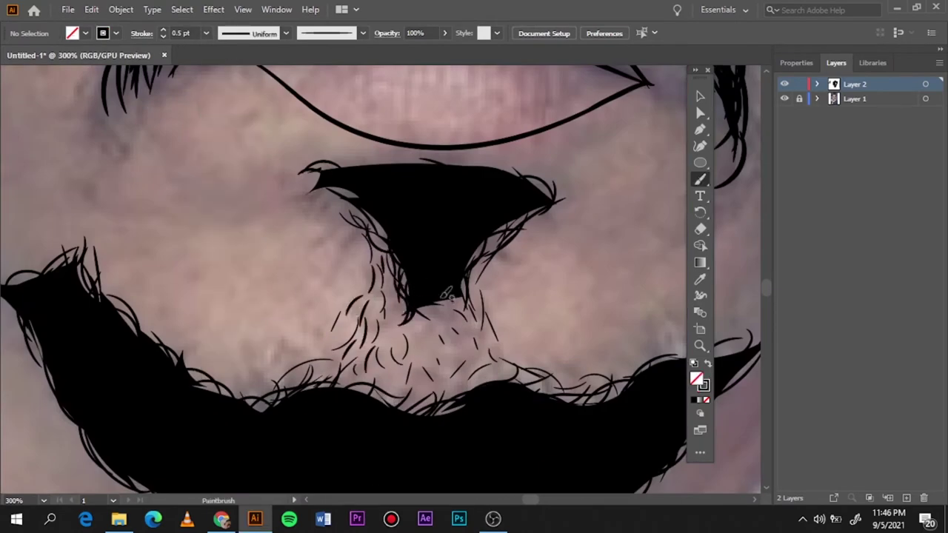
{"action": "left_click_drag", "start_coordinate": [465, 325], "coordinate": [452, 286]}
Set the stroke to 0.25 pt and add short hairs across and right of the goatee
{"action": "left_click", "coordinate": [206, 32]}
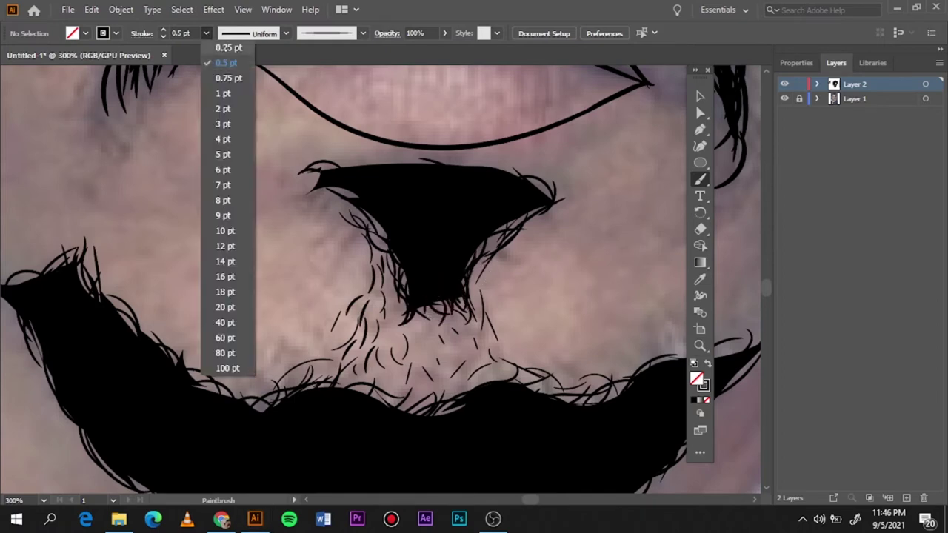
{"action": "left_click", "coordinate": [222, 49]}
{"action": "left_click_drag", "start_coordinate": [392, 392], "coordinate": [397, 354]}
{"action": "left_click_drag", "start_coordinate": [293, 391], "coordinate": [326, 345]}
{"action": "left_click_drag", "start_coordinate": [348, 347], "coordinate": [359, 333]}
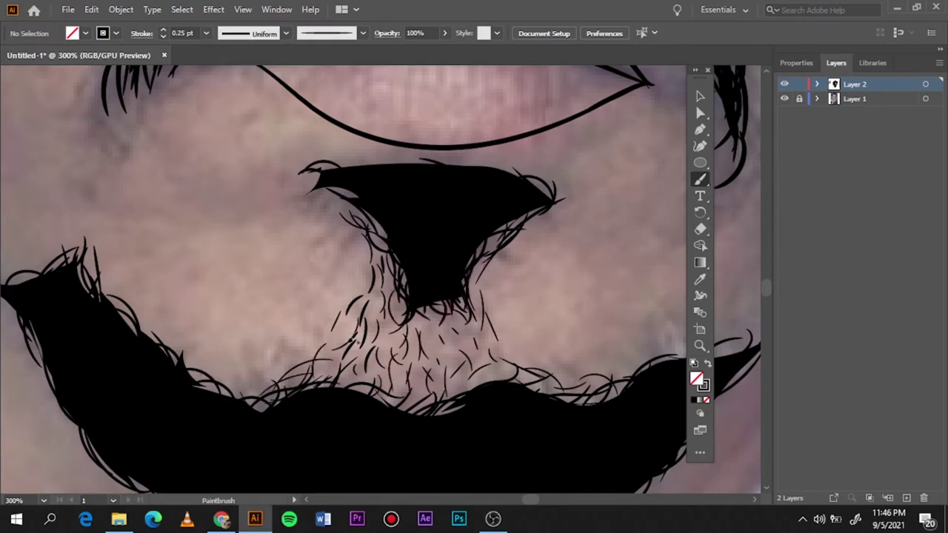
{"action": "left_click_drag", "start_coordinate": [474, 342], "coordinate": [461, 321]}
{"action": "left_click_drag", "start_coordinate": [507, 375], "coordinate": [501, 346]}
Fit the artboard and toggle the reference photo to check the hair strands
{"action": "key", "text": "ctrl+0"}
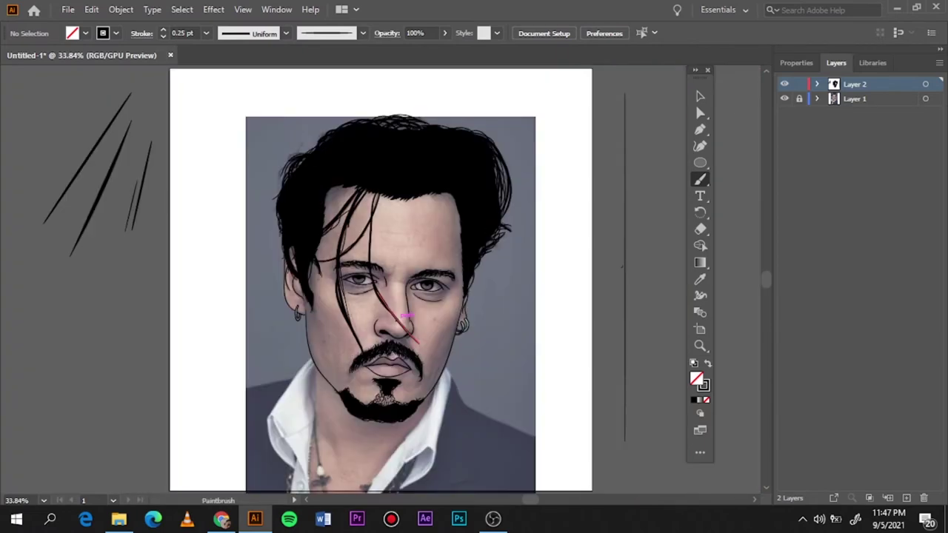
{"action": "left_click", "coordinate": [784, 99]}
{"action": "key", "text": "v"}
{"action": "left_click", "coordinate": [784, 99]}
Expand the appearance of all the line art and unite it into one shape
{"action": "left_click", "coordinate": [784, 99]}
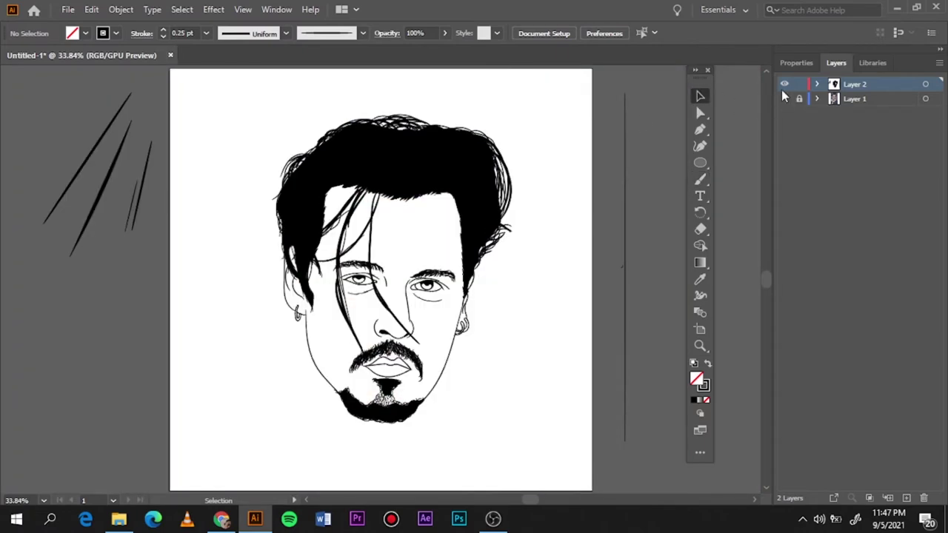
{"action": "mouse_move", "coordinate": [248, 111]}
{"action": "left_mouse_down"}
{"action": "mouse_move", "coordinate": [454, 345]}
{"action": "mouse_move", "coordinate": [542, 428]}
{"action": "left_mouse_up"}
{"action": "left_click", "coordinate": [120, 9]}
{"action": "left_click", "coordinate": [196, 183]}
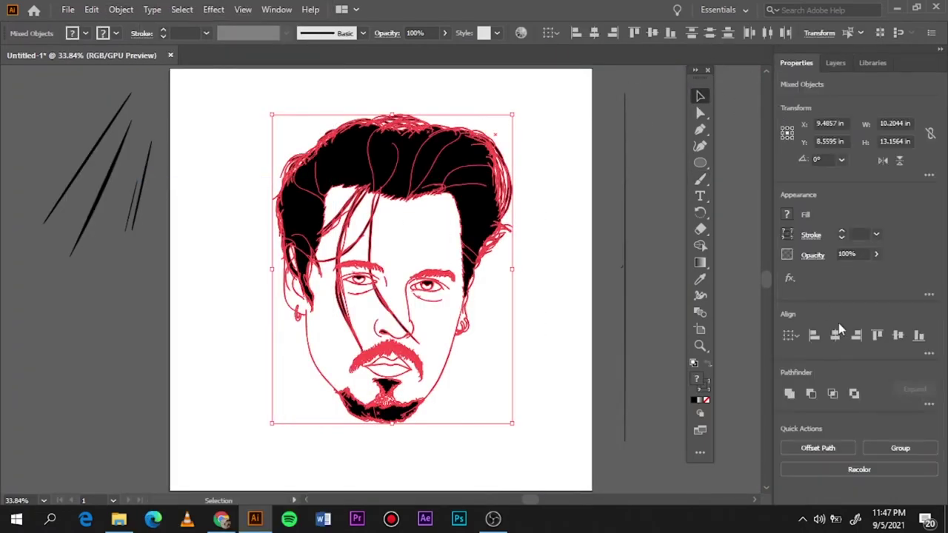
{"action": "left_click", "coordinate": [840, 478]}
{"action": "key", "text": "ctrl+shift+a"}
Duplicate the line art layer, Layer 2, in the Layers panel
{"action": "left_click", "coordinate": [835, 63]}
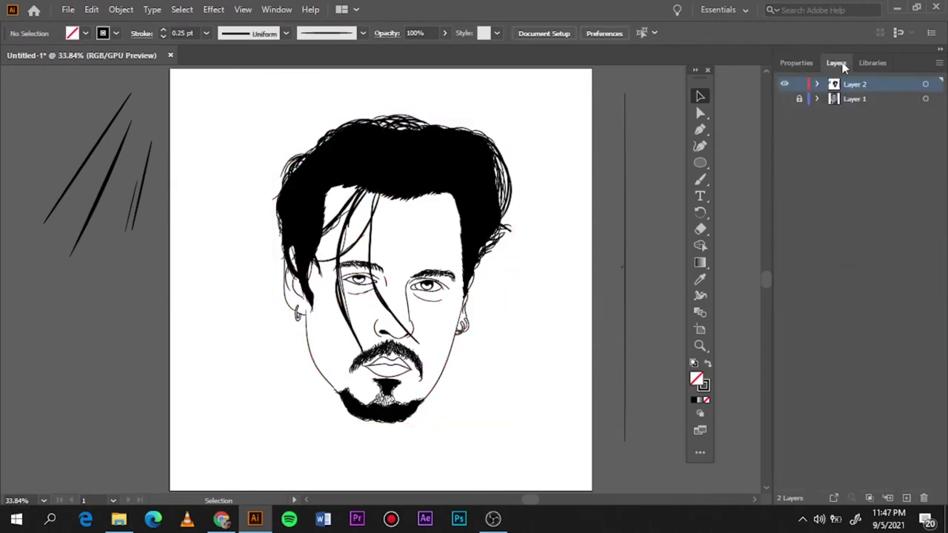
{"action": "left_click", "coordinate": [855, 99]}
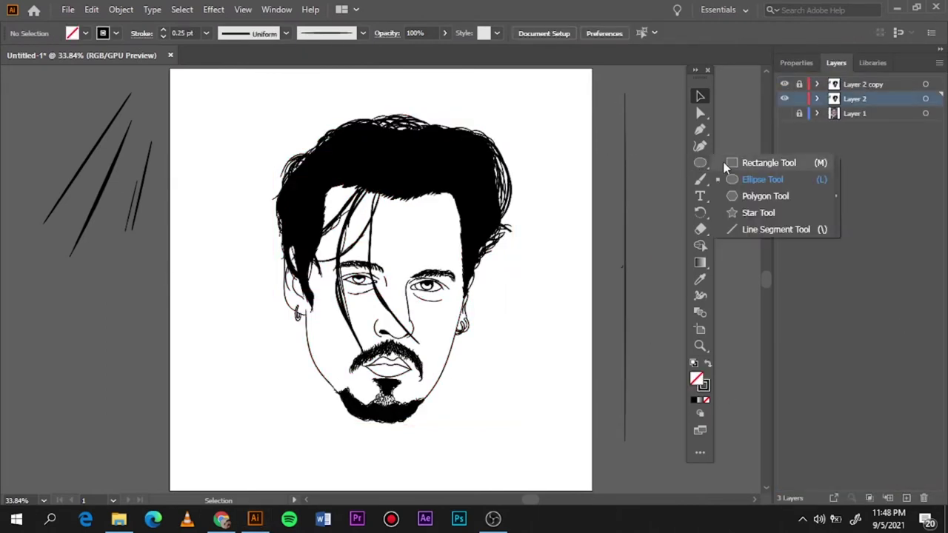
{"action": "left_click_drag", "start_coordinate": [700, 162], "coordinate": [733, 162]}
Draw a salmon-filled rectangle over the whole portrait
{"action": "left_click", "coordinate": [708, 363]}
{"action": "double_click", "coordinate": [697, 380]}
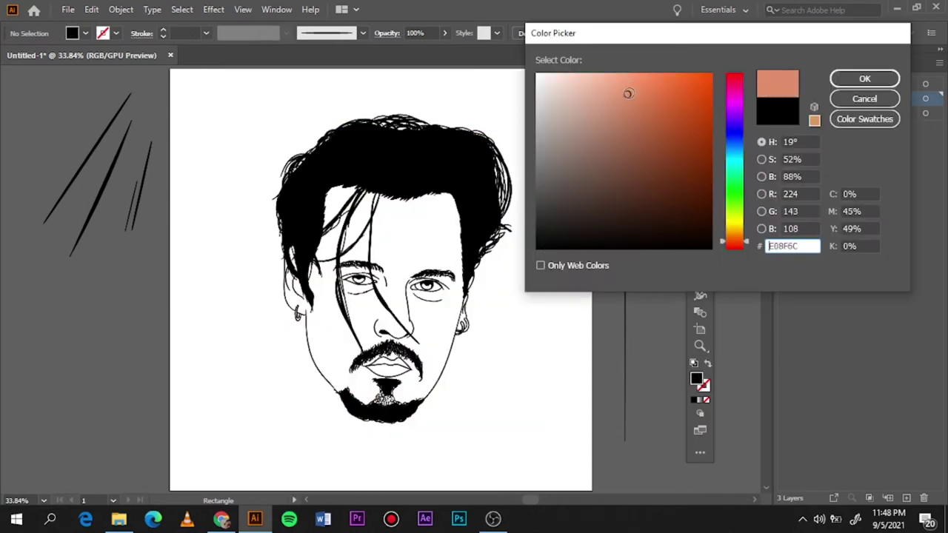
{"action": "left_click", "coordinate": [624, 88]}
{"action": "left_click", "coordinate": [864, 78]}
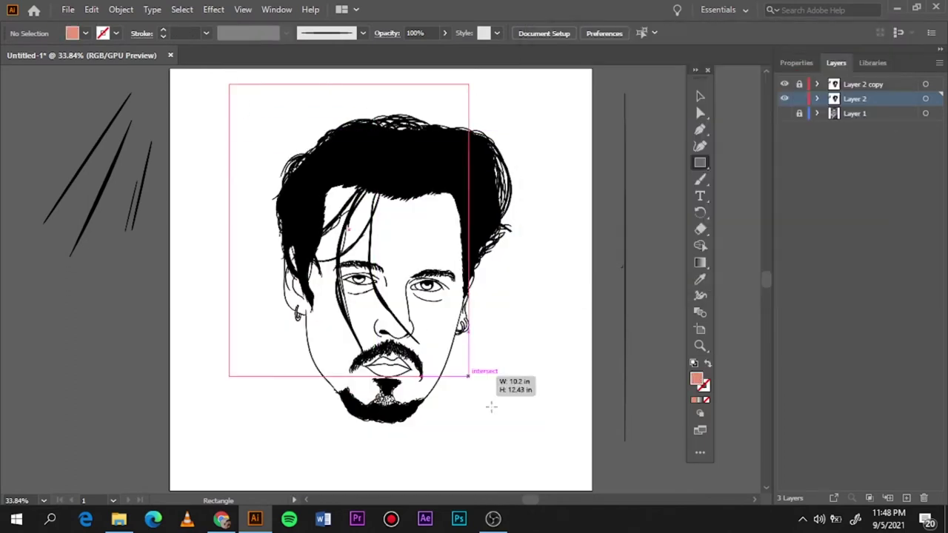
{"action": "left_click_drag", "start_coordinate": [229, 83], "coordinate": [546, 451]}
Adjust the rectangle's fill to salmon E59876, then deselect it
{"action": "double_click", "coordinate": [696, 380]}
{"action": "left_click_drag", "start_coordinate": [745, 246], "coordinate": [745, 242]}
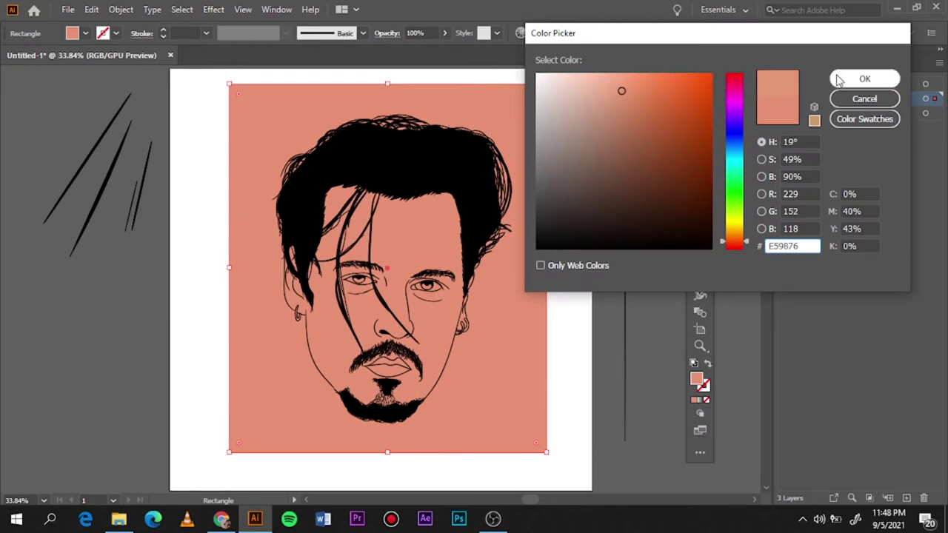
{"action": "left_click", "coordinate": [865, 79]}
{"action": "double_click", "coordinate": [697, 380]}
{"action": "left_click", "coordinate": [866, 78]}
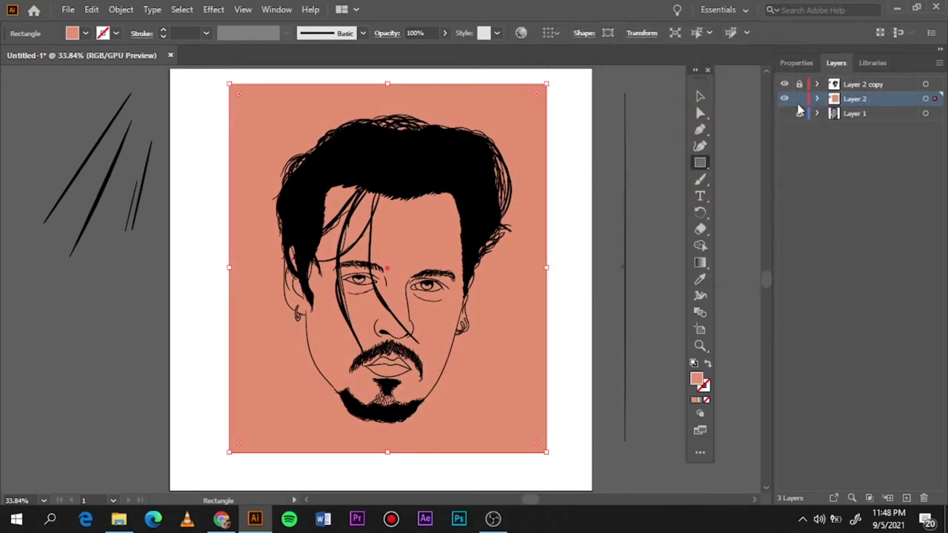
{"action": "right_click", "coordinate": [513, 154]}
{"action": "key", "text": "Escape"}
{"action": "key", "text": "v"}
{"action": "left_click", "coordinate": [179, 84]}
Isolate the merged artwork group and delete the pink background shape
{"action": "key", "text": "ctrl+a"}
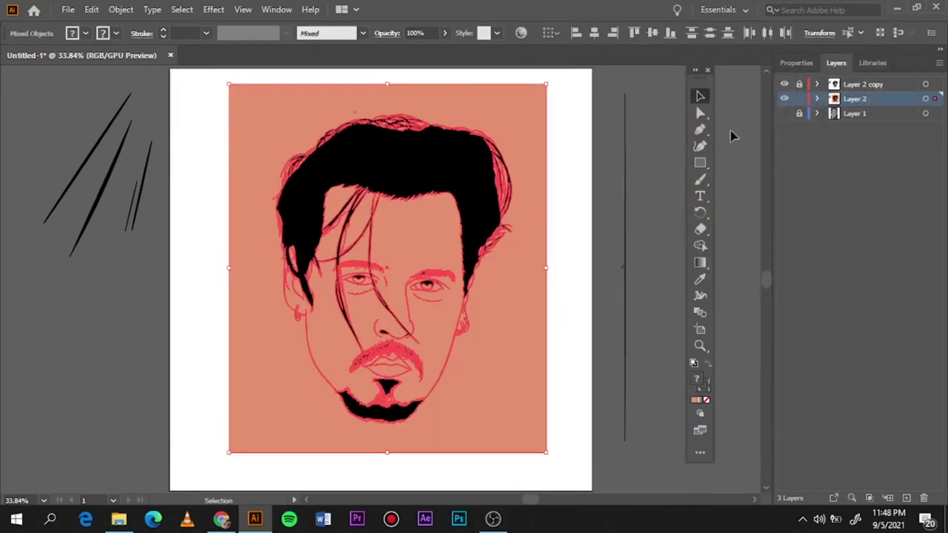
{"action": "left_click", "coordinate": [796, 62]}
{"action": "left_click", "coordinate": [560, 295]}
{"action": "right_click", "coordinate": [545, 300]}
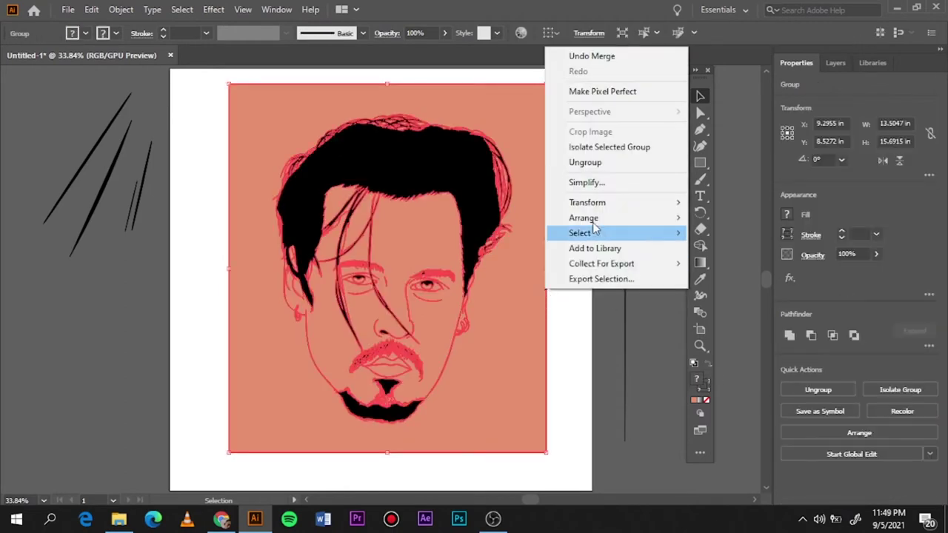
{"action": "left_click", "coordinate": [593, 149]}
{"action": "left_click", "coordinate": [543, 173]}
{"action": "key", "text": "Delete"}
{"action": "scroll", "coordinate": [525, 239], "scroll_direction": "up", "scroll_amount": 5}
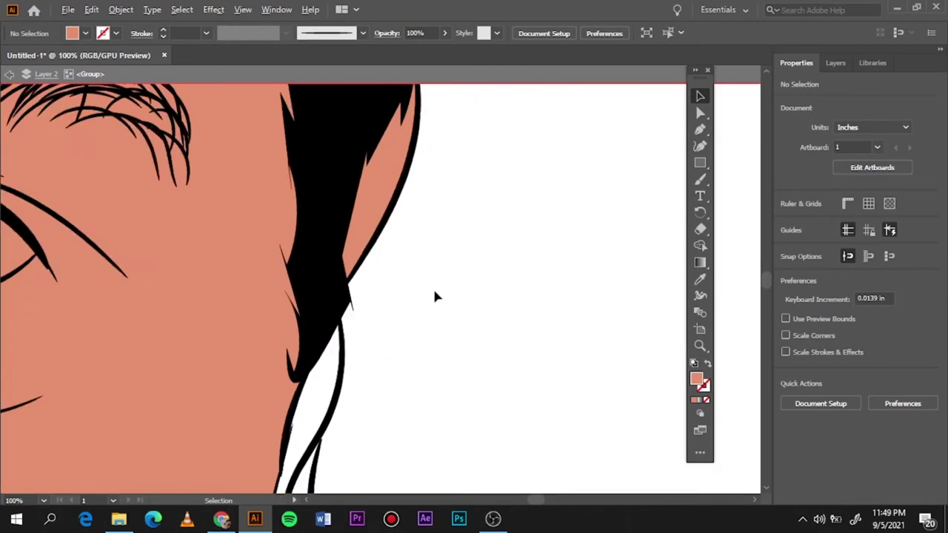
{"action": "key", "text": "Escape"}
Undo back to the plain line-art portrait and select all of it
{"action": "key", "text": "ctrl+0"}
{"action": "key", "text": "a"}
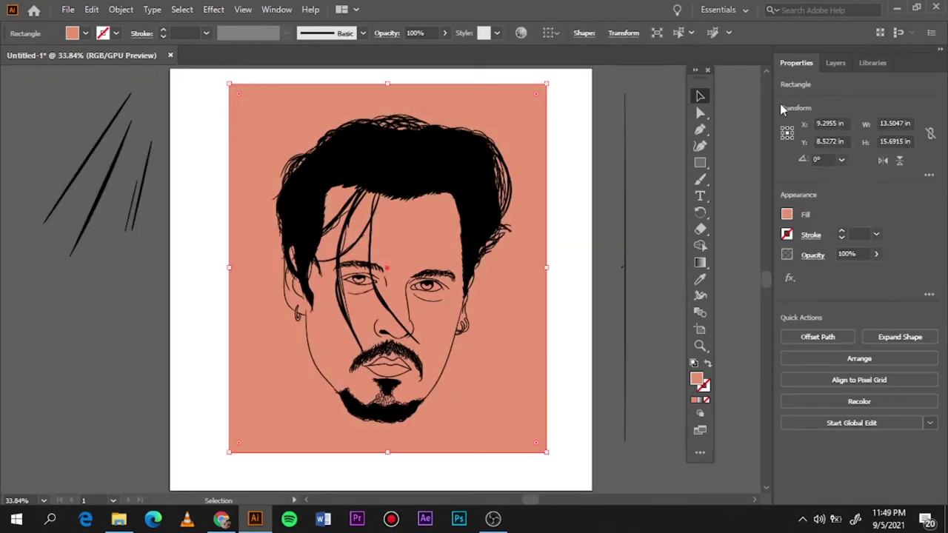
{"action": "key", "text": "ctrl+plus"}
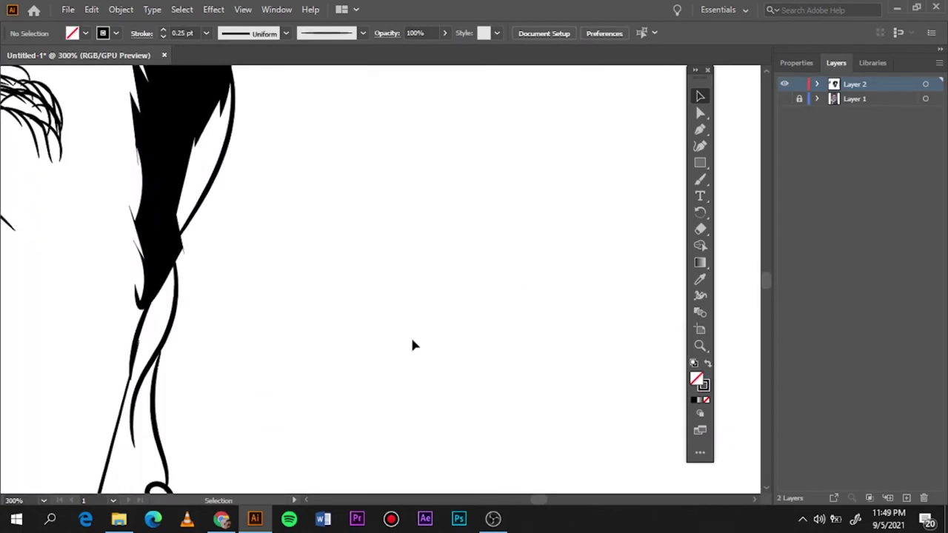
{"action": "scroll", "coordinate": [217, 343], "scroll_direction": "down", "scroll_amount": 3}
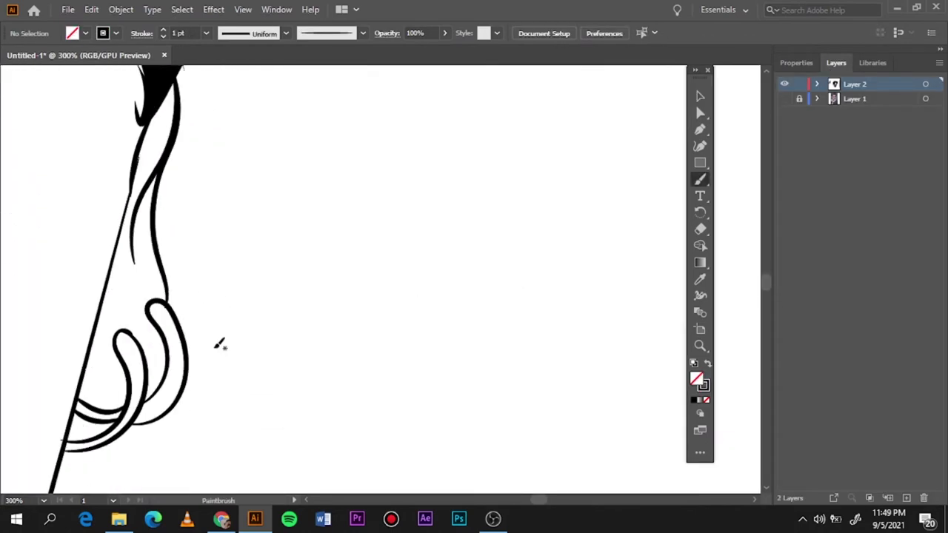
{"action": "key", "text": "ctrl+0"}
{"action": "key", "text": "ctrl+a"}
Expand and unite the line art again, then duplicate Layer 2
{"action": "left_click", "coordinate": [120, 9]}
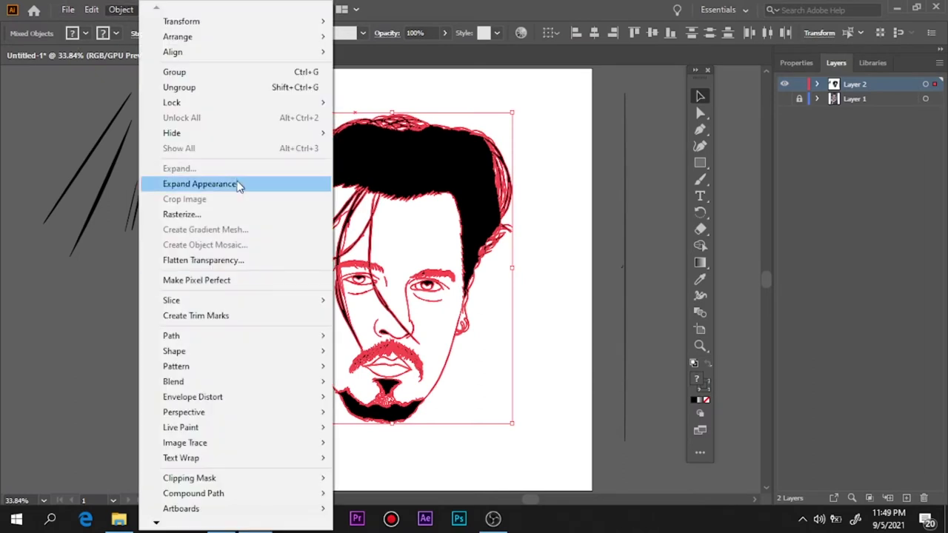
{"action": "left_click", "coordinate": [239, 184]}
{"action": "left_click", "coordinate": [796, 62]}
{"action": "left_click", "coordinate": [595, 227]}
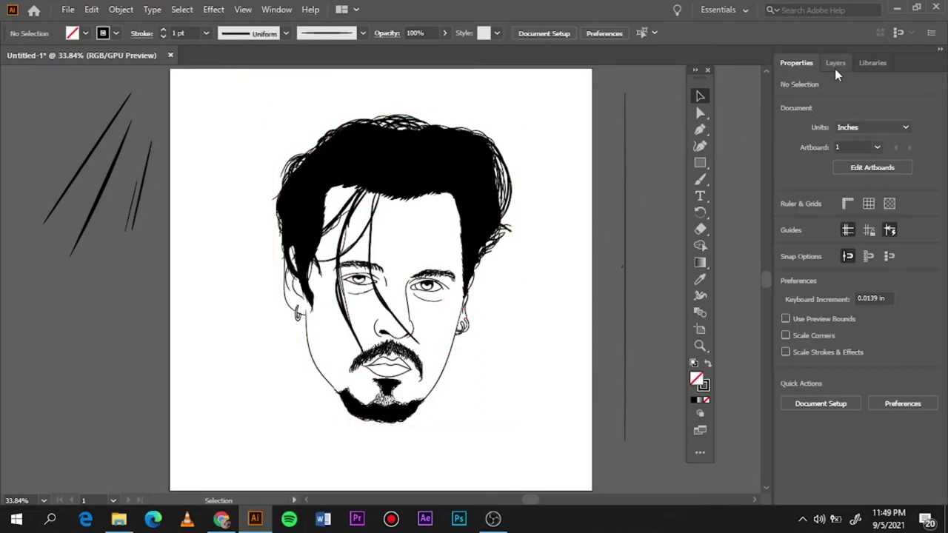
{"action": "left_click", "coordinate": [836, 63]}
{"action": "left_click", "coordinate": [856, 99]}
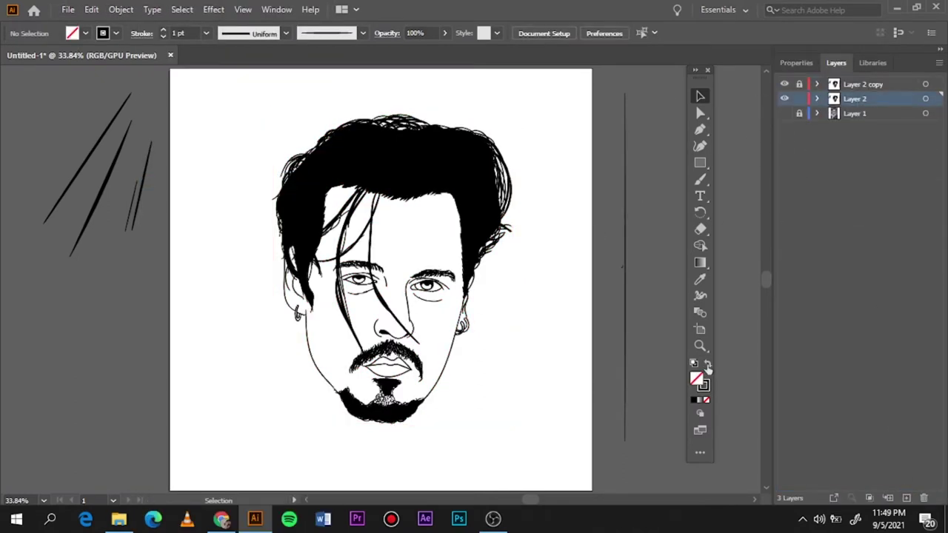
{"action": "left_click", "coordinate": [707, 363]}
Draw a salmon-filled rectangle covering the portrait
{"action": "double_click", "coordinate": [696, 378]}
{"action": "left_click", "coordinate": [638, 82]}
{"action": "left_click", "coordinate": [838, 83]}
{"action": "key", "text": "m"}
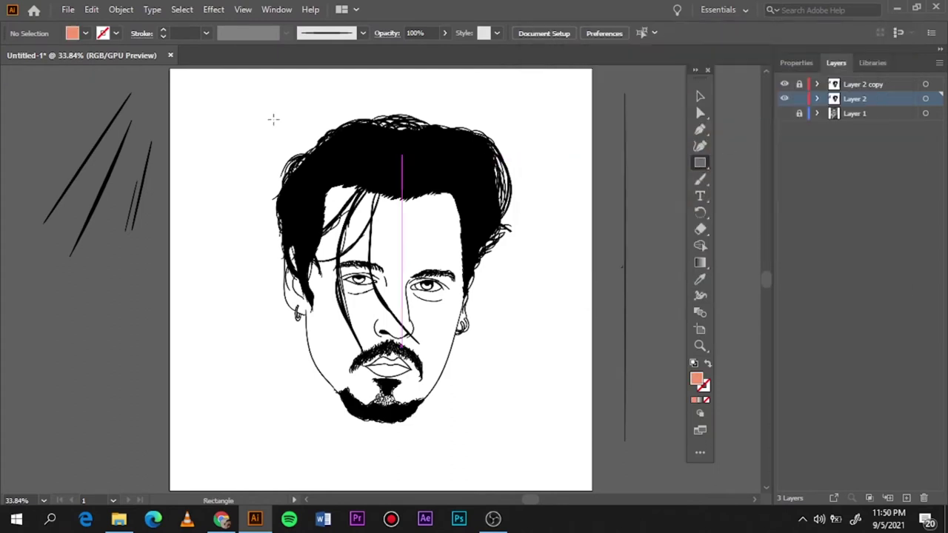
{"action": "left_click_drag", "start_coordinate": [233, 98], "coordinate": [556, 444]}
{"action": "right_click", "coordinate": [527, 312]}
{"action": "key", "text": "Escape"}
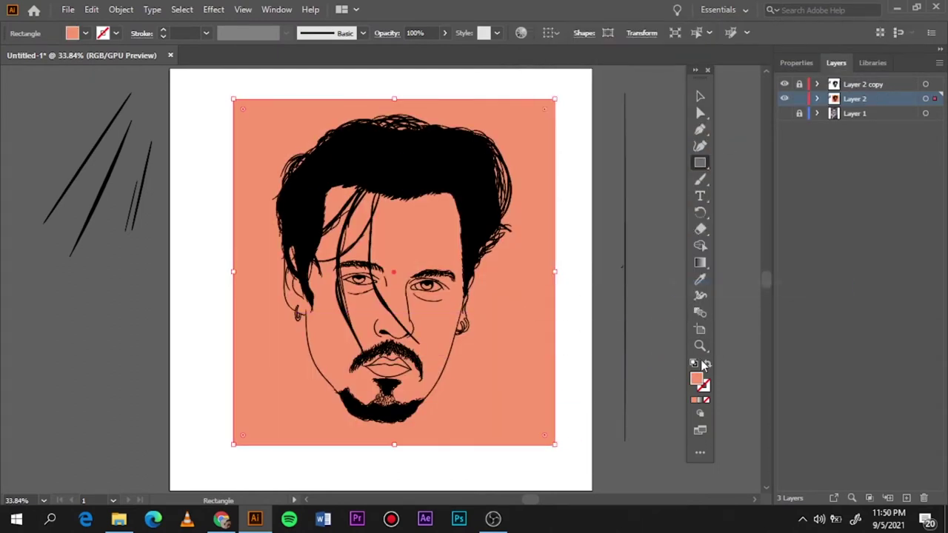
Refill the square F7A06F, then darker salmon F49271, and select it with the portrait
{"action": "double_click", "coordinate": [697, 378]}
{"action": "type", "text": "F7A06F"}
{"action": "key", "text": "Return"}
{"action": "double_click", "coordinate": [697, 379]}
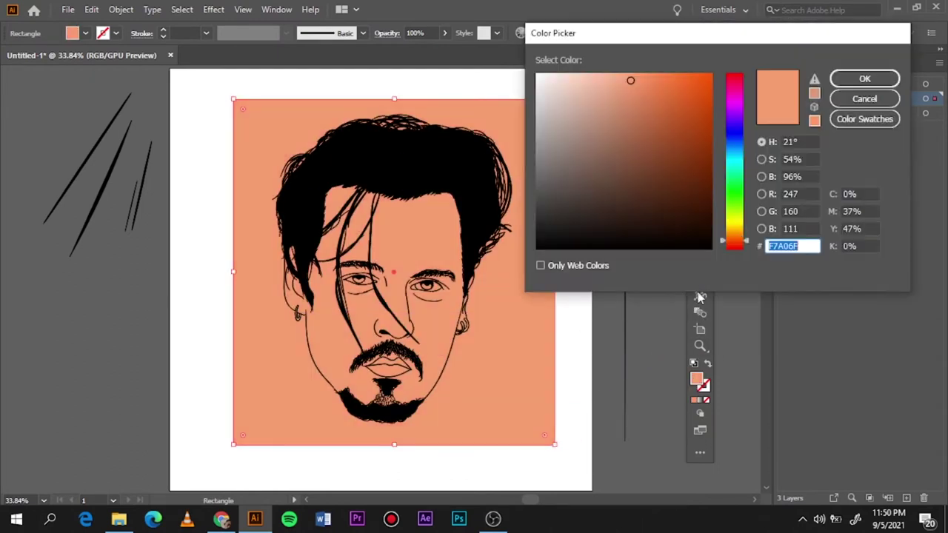
{"action": "type", "text": "F49271"}
{"action": "left_click", "coordinate": [844, 79]}
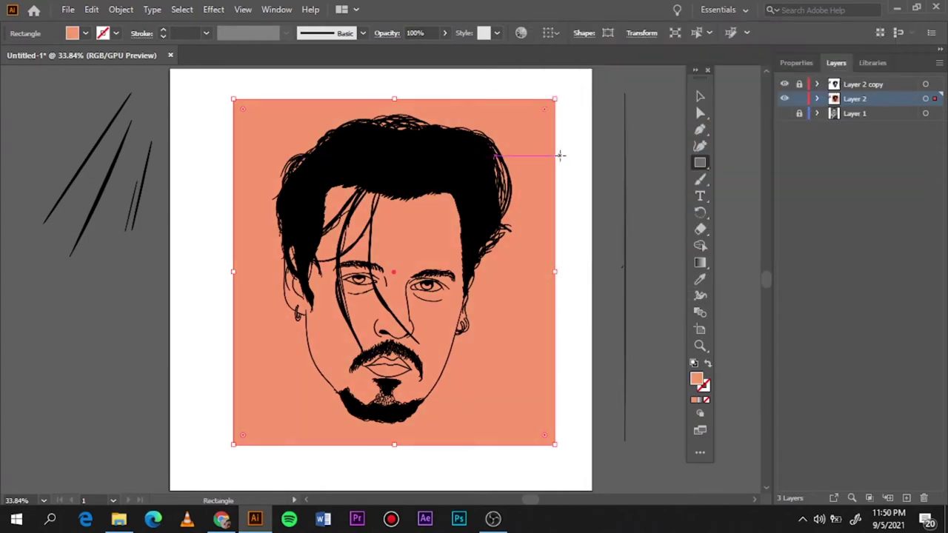
{"action": "key", "text": "v"}
{"action": "left_click_drag", "start_coordinate": [220, 85], "coordinate": [612, 430]}
Divide the square along the line art and delete its outer background piece
{"action": "left_click", "coordinate": [929, 407]}
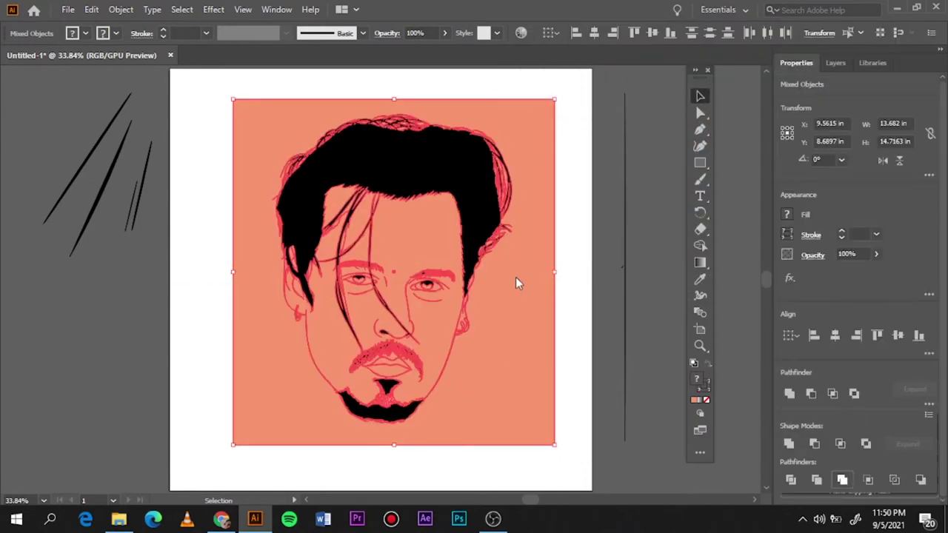
{"action": "double_click", "coordinate": [519, 293]}
{"action": "key", "text": "Delete"}
{"action": "left_click", "coordinate": [836, 62]}
{"action": "left_click", "coordinate": [832, 98]}
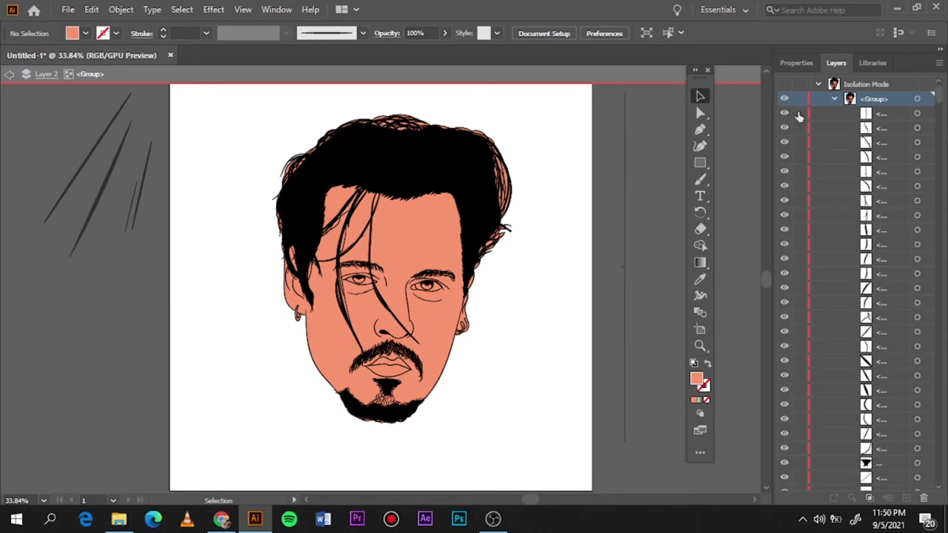
{"action": "scroll", "coordinate": [859, 296], "scroll_direction": "down", "scroll_amount": 3}
{"action": "scroll", "coordinate": [857, 391], "scroll_direction": "down", "scroll_amount": 3}
{"action": "scroll", "coordinate": [814, 244], "scroll_direction": "up", "scroll_amount": 6}
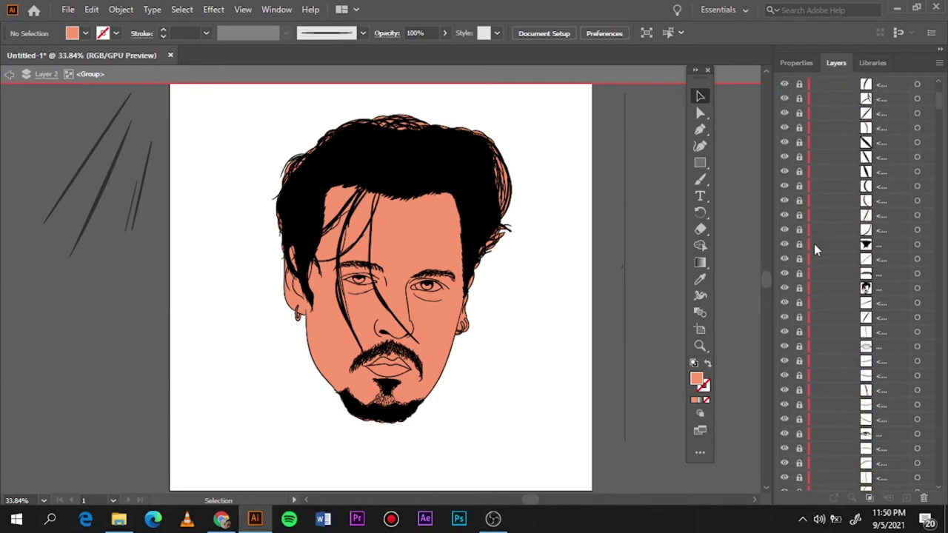
{"action": "scroll", "coordinate": [561, 265], "scroll_direction": "up", "scroll_amount": 3}
Select and remove the leftover fill pieces around the top and sides of the hair
{"action": "left_click_drag", "start_coordinate": [497, 142], "coordinate": [320, 355]}
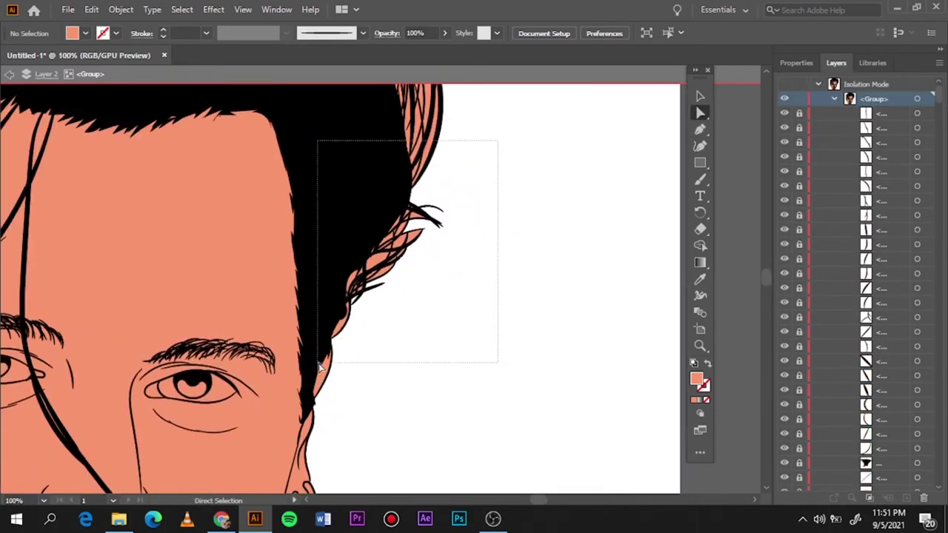
{"action": "scroll", "coordinate": [391, 286], "scroll_direction": "down", "scroll_amount": 2}
{"action": "left_click_drag", "start_coordinate": [525, 138], "coordinate": [334, 422]}
{"action": "scroll", "coordinate": [338, 417], "scroll_direction": "up", "scroll_amount": 1}
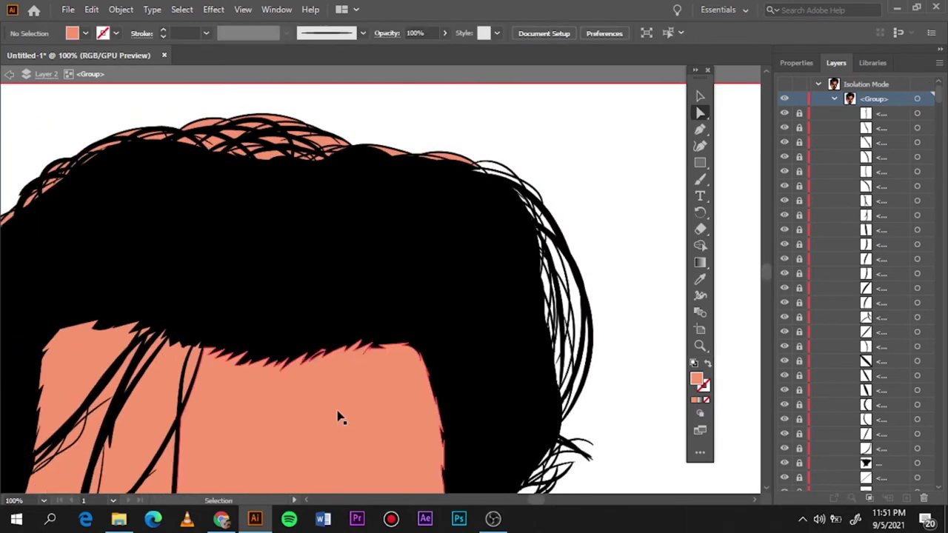
{"action": "scroll", "coordinate": [339, 417], "scroll_direction": "down", "scroll_amount": 1}
{"action": "left_click_drag", "start_coordinate": [173, 155], "coordinate": [604, 394]}
{"action": "scroll", "coordinate": [265, 116], "scroll_direction": "down", "scroll_amount": 3}
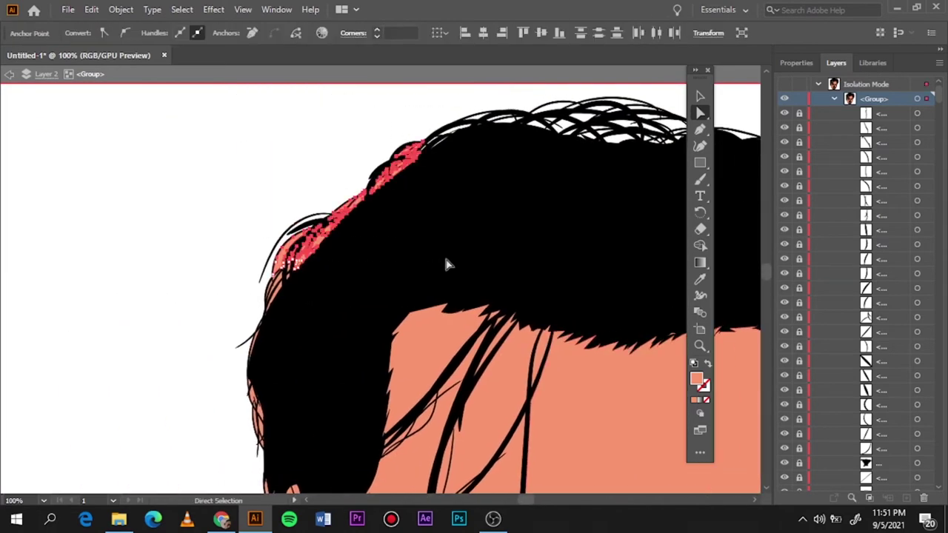
{"action": "left_click_drag", "start_coordinate": [185, 180], "coordinate": [338, 454]}
{"action": "scroll", "coordinate": [201, 282], "scroll_direction": "up", "scroll_amount": 2}
{"action": "scroll", "coordinate": [200, 282], "scroll_direction": "up", "scroll_amount": 2}
{"action": "left_click_drag", "start_coordinate": [222, 131], "coordinate": [317, 264]}
{"action": "scroll", "coordinate": [317, 264], "scroll_direction": "down", "scroll_amount": 2}
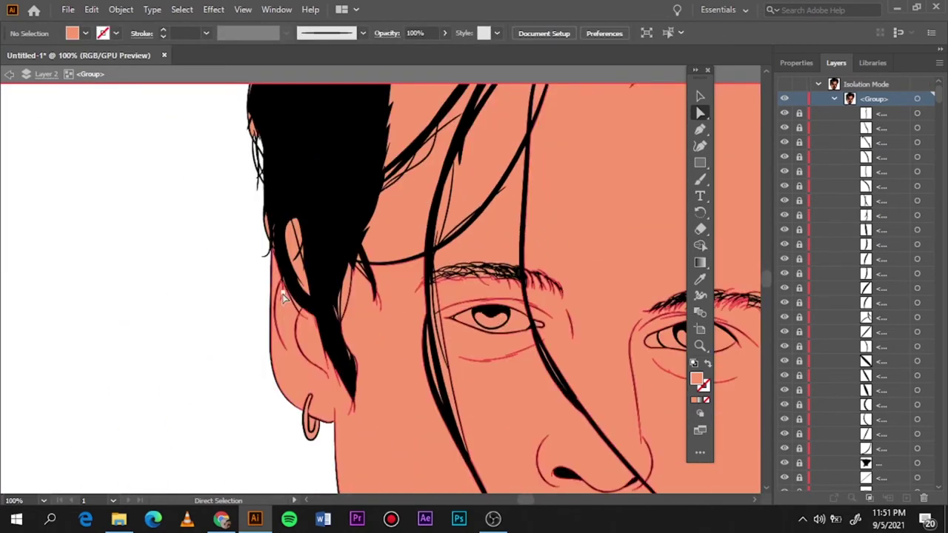
{"action": "scroll", "coordinate": [238, 330], "scroll_direction": "up", "scroll_amount": 2}
{"action": "scroll", "coordinate": [237, 330], "scroll_direction": "up", "scroll_amount": 1}
{"action": "left_click_drag", "start_coordinate": [253, 220], "coordinate": [335, 351]}
Select and remove the stray fill along and below the beard
{"action": "scroll", "coordinate": [311, 354], "scroll_direction": "down", "scroll_amount": 4}
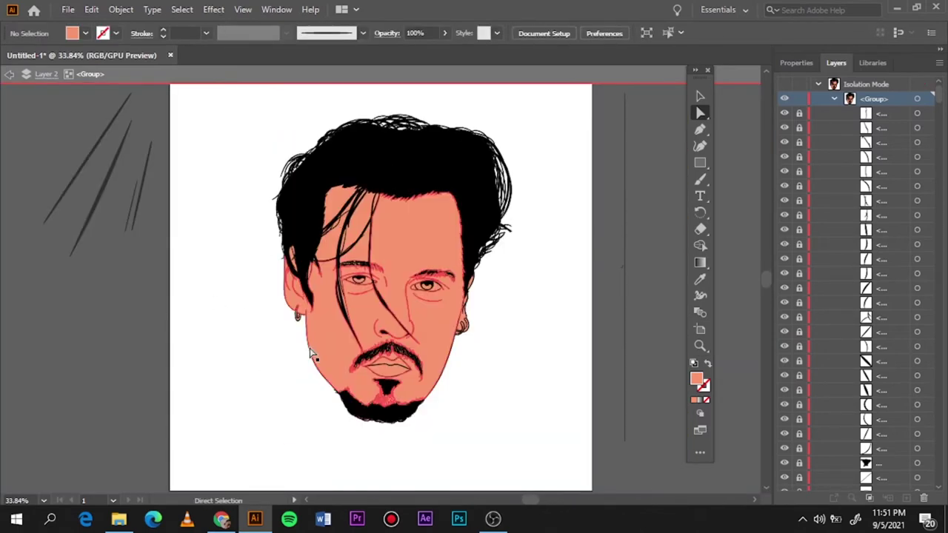
{"action": "scroll", "coordinate": [402, 413], "scroll_direction": "up", "scroll_amount": 2}
{"action": "scroll", "coordinate": [185, 281], "scroll_direction": "up", "scroll_amount": 3}
{"action": "left_click_drag", "start_coordinate": [150, 180], "coordinate": [292, 260]}
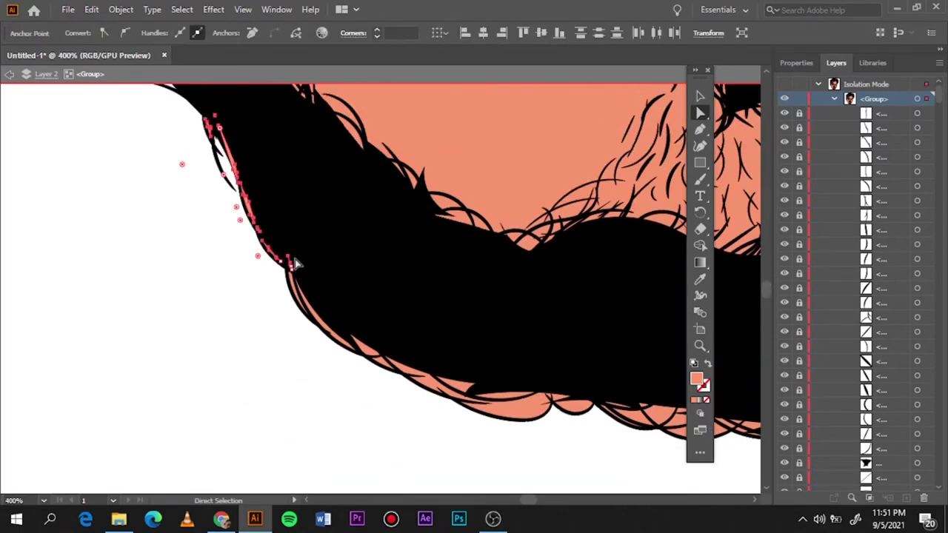
{"action": "left_click_drag", "start_coordinate": [176, 212], "coordinate": [457, 483]}
{"action": "scroll", "coordinate": [296, 429], "scroll_direction": "right", "scroll_amount": 3}
{"action": "left_click_drag", "start_coordinate": [127, 381], "coordinate": [741, 275]}
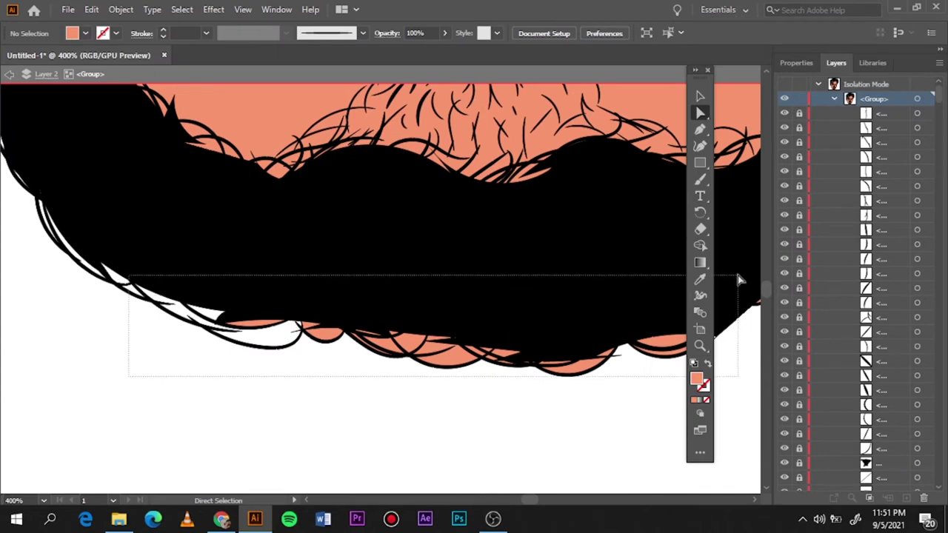
{"action": "scroll", "coordinate": [507, 209], "scroll_direction": "right", "scroll_amount": 2}
Return to the Selection tool and review the trimmed salmon face fill
{"action": "key", "text": "ctrl+0"}
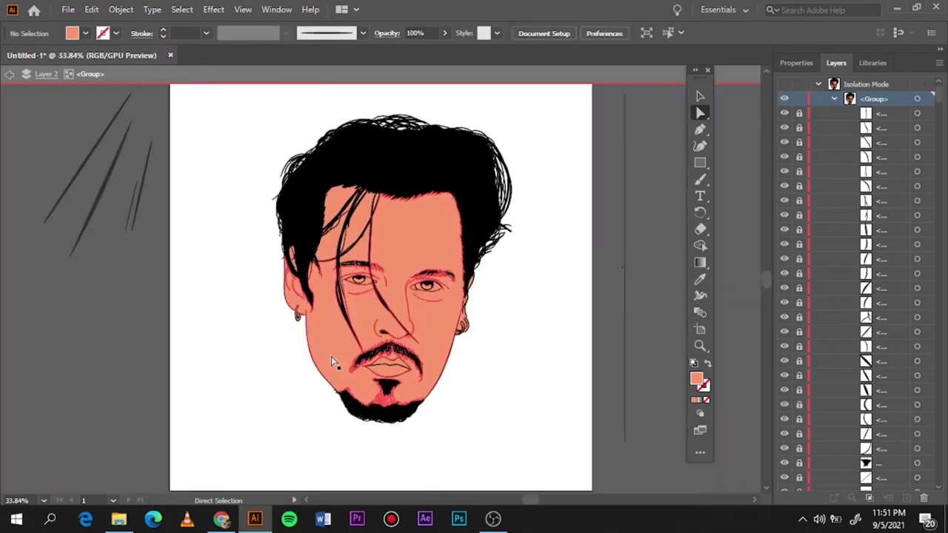
{"action": "key", "text": "v"}
{"action": "scroll", "coordinate": [302, 328], "scroll_direction": "up", "scroll_amount": 5}
{"action": "scroll", "coordinate": [293, 370], "scroll_direction": "down", "scroll_amount": 2}
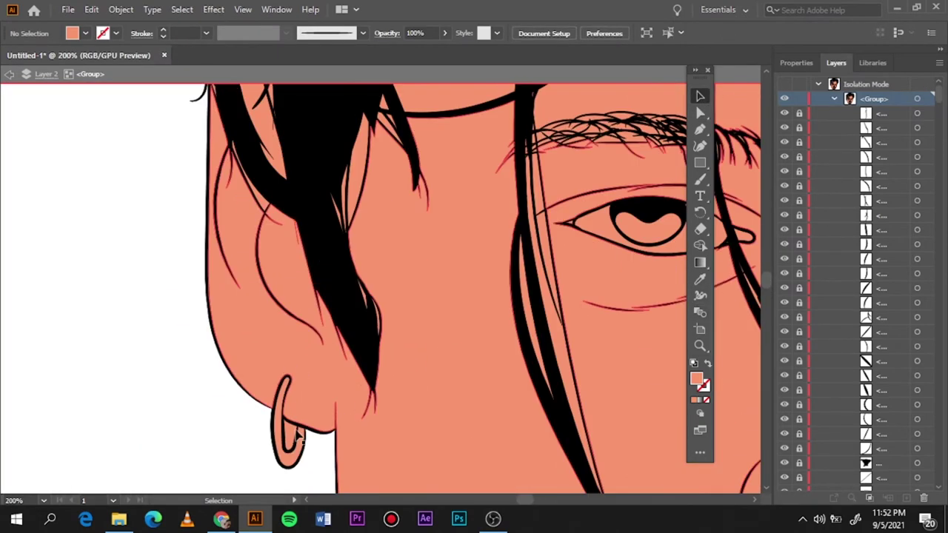
{"action": "scroll", "coordinate": [370, 407], "scroll_direction": "right", "scroll_amount": 5}
{"action": "scroll", "coordinate": [473, 379], "scroll_direction": "up", "scroll_amount": 3}
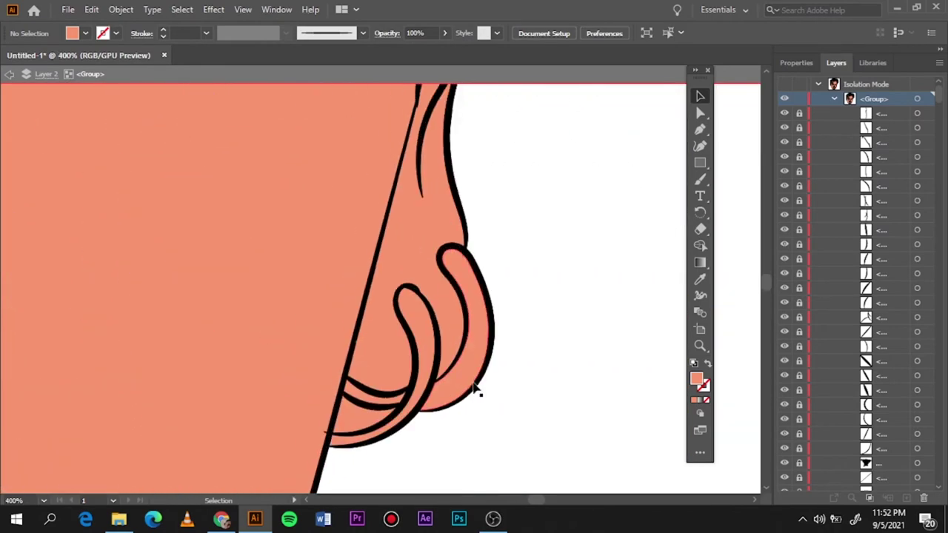
{"action": "key", "text": "ctrl+0"}
Fill the lower lip with pink
{"action": "scroll", "coordinate": [444, 385], "scroll_direction": "up", "scroll_amount": 5}
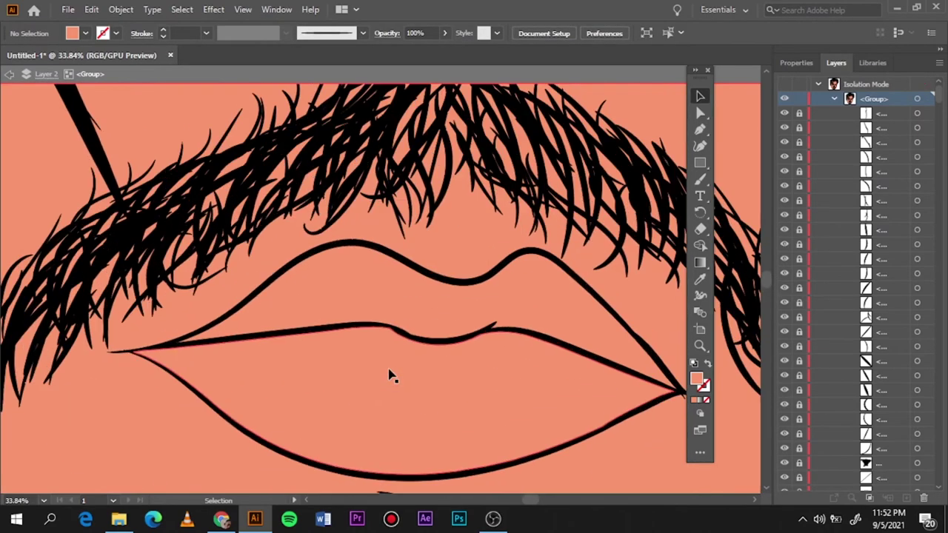
{"action": "left_click", "coordinate": [390, 375]}
{"action": "double_click", "coordinate": [697, 379]}
{"action": "left_click", "coordinate": [734, 245]}
Fill the upper lip with dark pink and darken the lip tint
{"action": "left_click", "coordinate": [864, 78]}
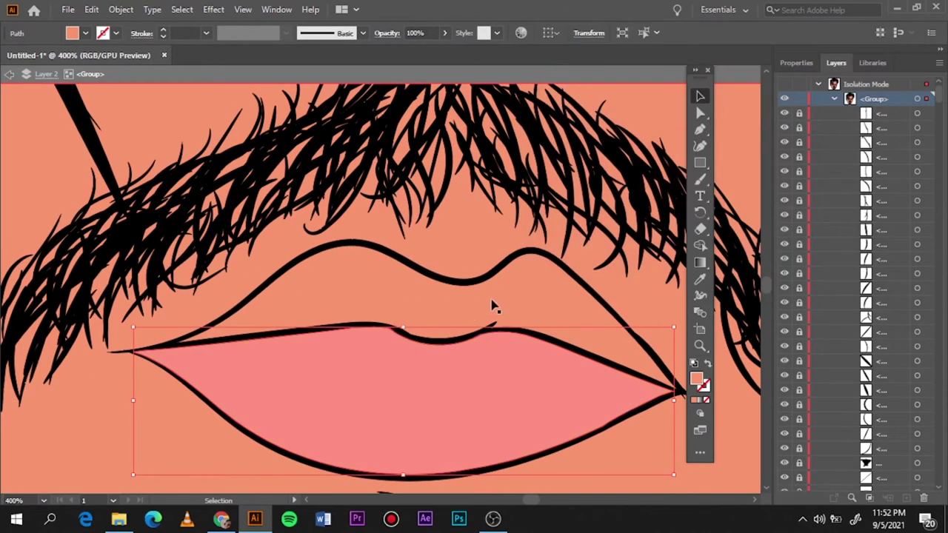
{"action": "left_click", "coordinate": [494, 306]}
{"action": "double_click", "coordinate": [696, 379]}
{"action": "left_click", "coordinate": [635, 97]}
{"action": "left_click", "coordinate": [848, 78]}
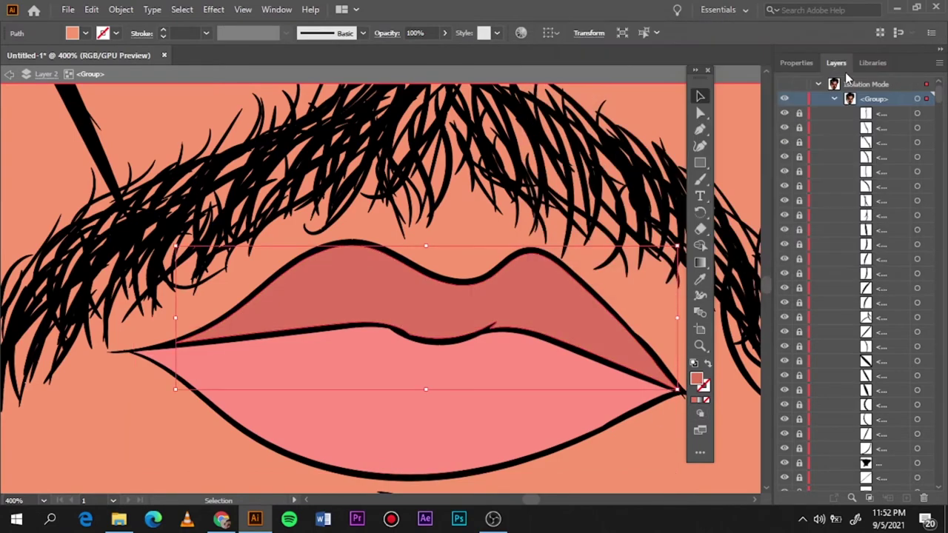
{"action": "double_click", "coordinate": [696, 379]}
{"action": "left_click", "coordinate": [859, 78]}
{"action": "key", "text": "ctrl+0"}
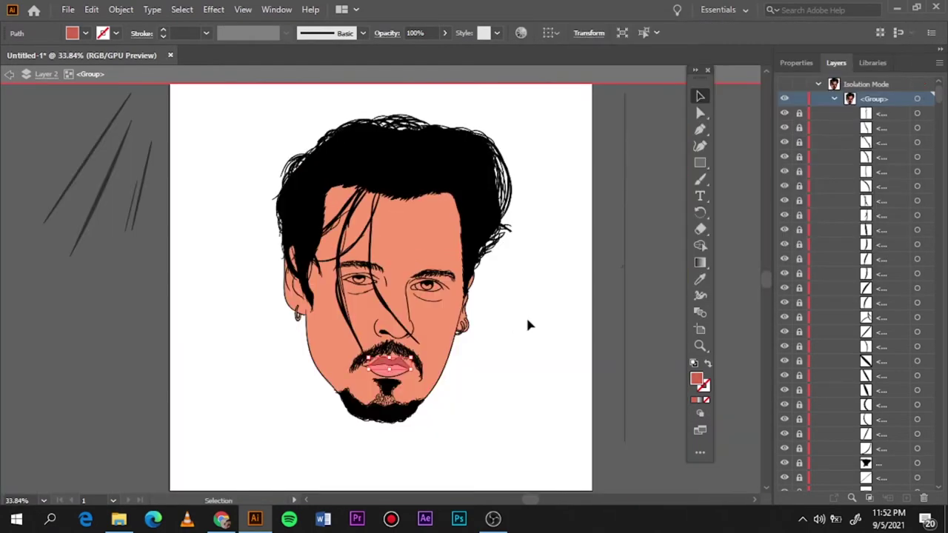
{"action": "left_click", "coordinate": [526, 316]}
Fill the eye white with light grey
{"action": "scroll", "coordinate": [335, 300], "scroll_direction": "up", "scroll_amount": 10}
{"action": "left_click", "coordinate": [398, 340]}
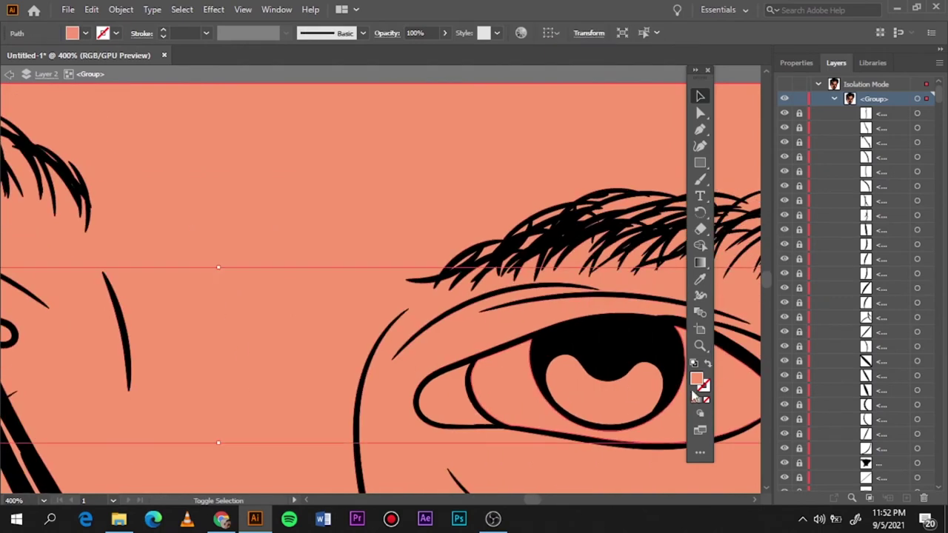
{"action": "double_click", "coordinate": [696, 379]}
{"action": "left_click", "coordinate": [537, 91]}
{"action": "left_click", "coordinate": [536, 83]}
{"action": "left_click", "coordinate": [865, 79]}
Fill the iris with dark red-brown
{"action": "left_click_drag", "start_coordinate": [631, 408], "coordinate": [222, 323]}
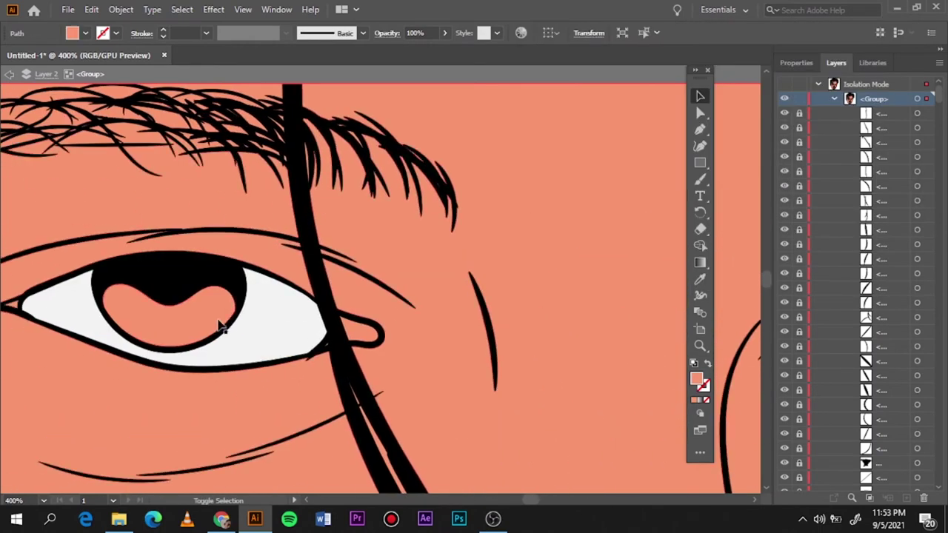
{"action": "double_click", "coordinate": [696, 379]}
{"action": "left_click_drag", "start_coordinate": [714, 197], "coordinate": [668, 168]}
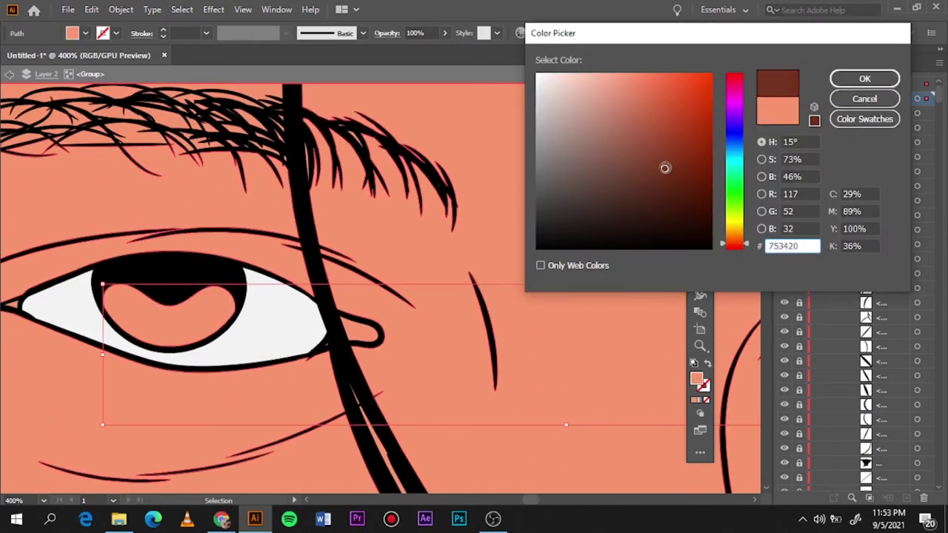
{"action": "left_click", "coordinate": [848, 78]}
Fill the tear duct with pink
{"action": "scroll", "coordinate": [123, 299], "scroll_direction": "up", "scroll_amount": 3}
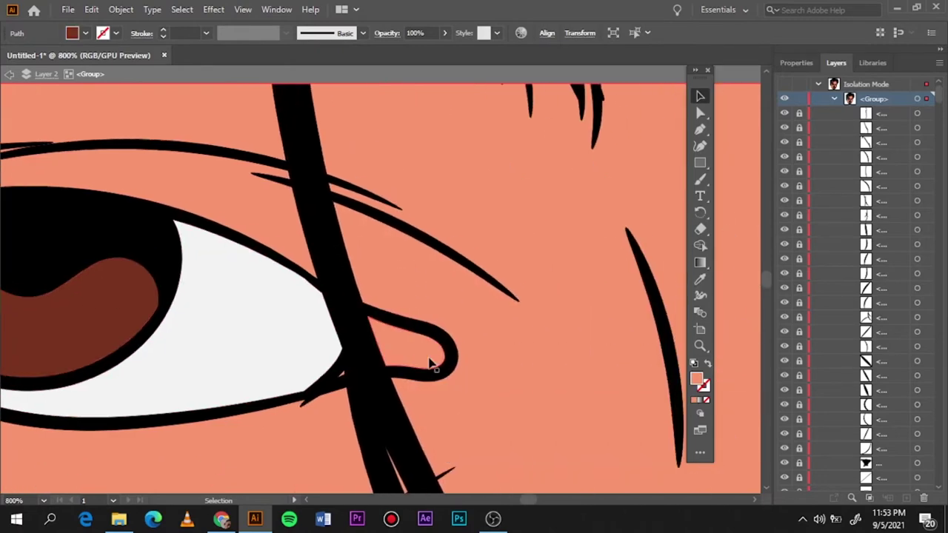
{"action": "scroll", "coordinate": [341, 379], "scroll_direction": "up", "scroll_amount": 3}
{"action": "scroll", "coordinate": [341, 380], "scroll_direction": "up", "scroll_amount": 2}
{"action": "scroll", "coordinate": [343, 345], "scroll_direction": "down", "scroll_amount": 3}
{"action": "scroll", "coordinate": [343, 355], "scroll_direction": "right", "scroll_amount": 3}
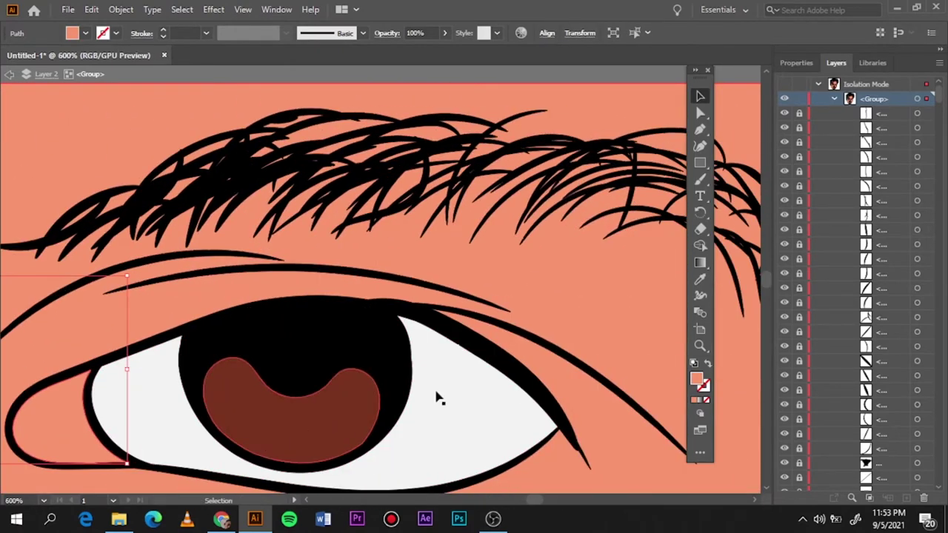
{"action": "double_click", "coordinate": [696, 379]}
{"action": "left_click", "coordinate": [864, 78]}
{"action": "key", "text": "ctrl+0"}
{"action": "left_click", "coordinate": [582, 393]}
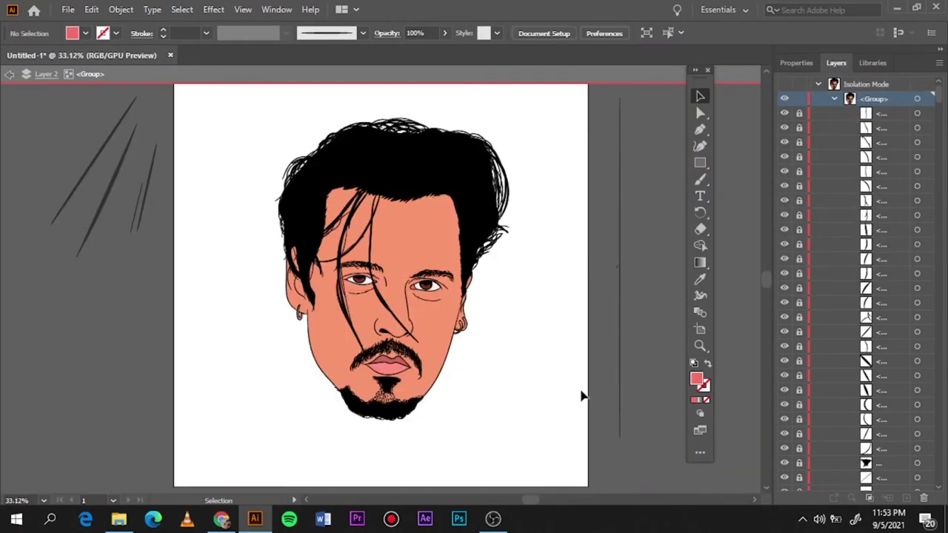
Fill the larger earring with gold AF9651
{"action": "scroll", "coordinate": [426, 337], "scroll_direction": "up", "scroll_amount": 1}
{"action": "scroll", "coordinate": [426, 337], "scroll_direction": "up", "scroll_amount": 5}
{"action": "left_click", "coordinate": [453, 286]}
{"action": "left_click", "coordinate": [369, 351]}
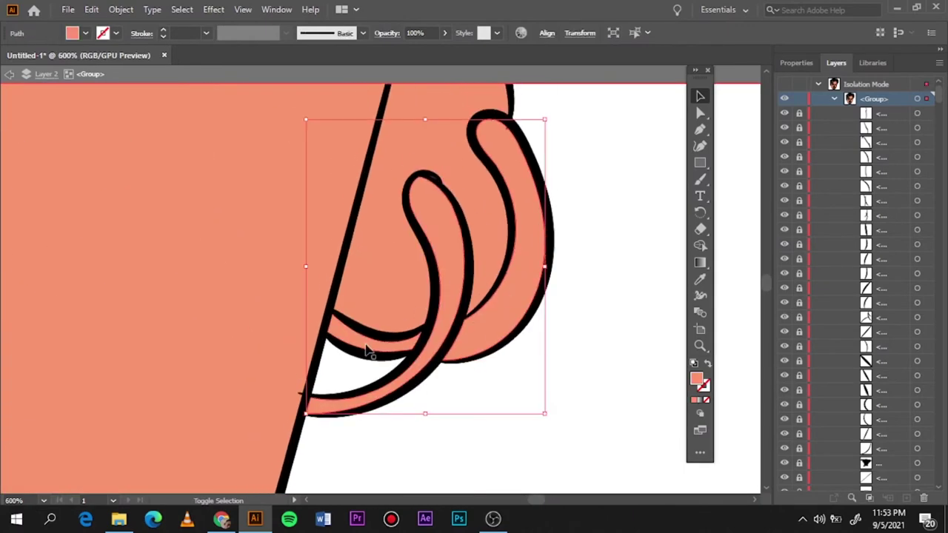
{"action": "double_click", "coordinate": [697, 393]}
{"action": "left_click", "coordinate": [735, 229]}
{"action": "left_click", "coordinate": [634, 93]}
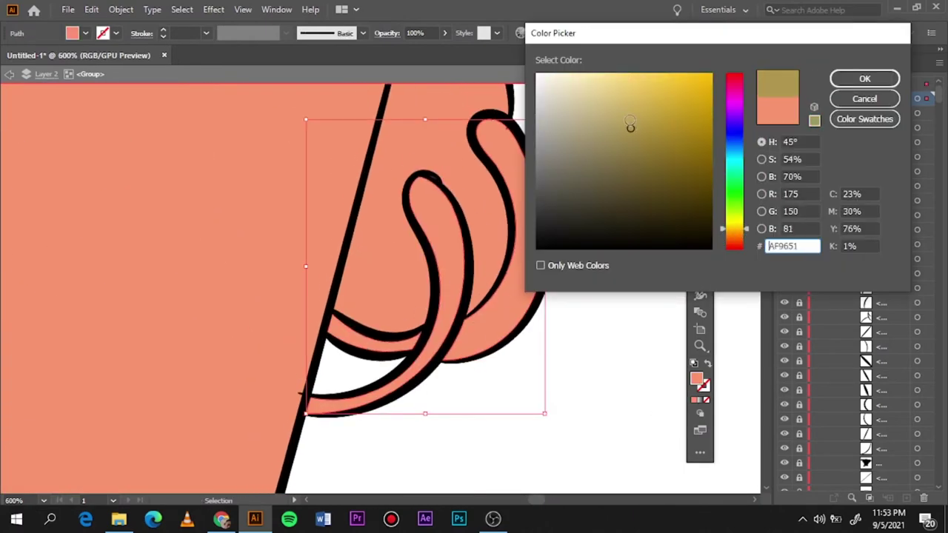
{"action": "left_click", "coordinate": [630, 99]}
{"action": "left_click", "coordinate": [864, 78]}
Copy the gold fill onto the second earring with the eyedropper
{"action": "left_click", "coordinate": [632, 244]}
{"action": "key", "text": "ctrl+0"}
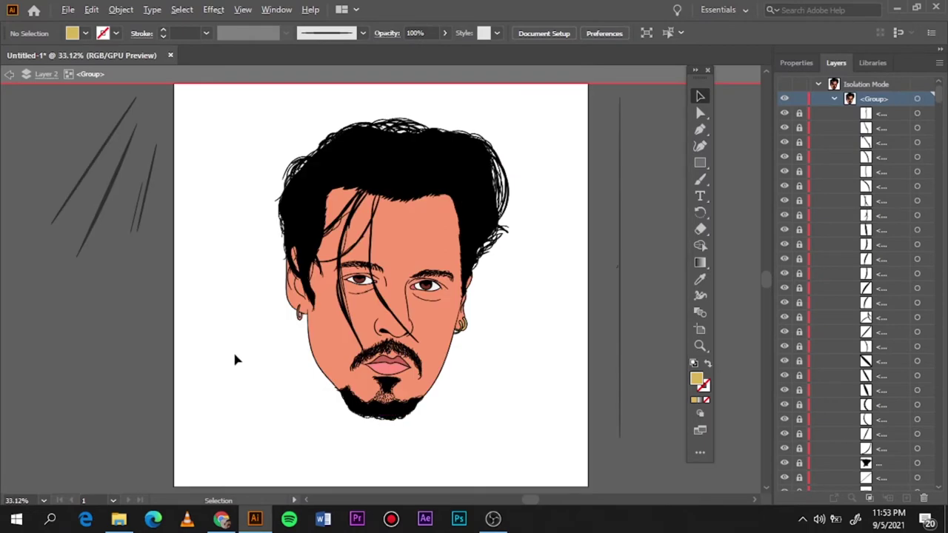
{"action": "scroll", "coordinate": [233, 349], "scroll_direction": "up", "scroll_amount": 4}
{"action": "key", "text": "ctrl+0"}
{"action": "scroll", "coordinate": [373, 306], "scroll_direction": "up", "scroll_amount": 4}
{"action": "left_click", "coordinate": [392, 364]}
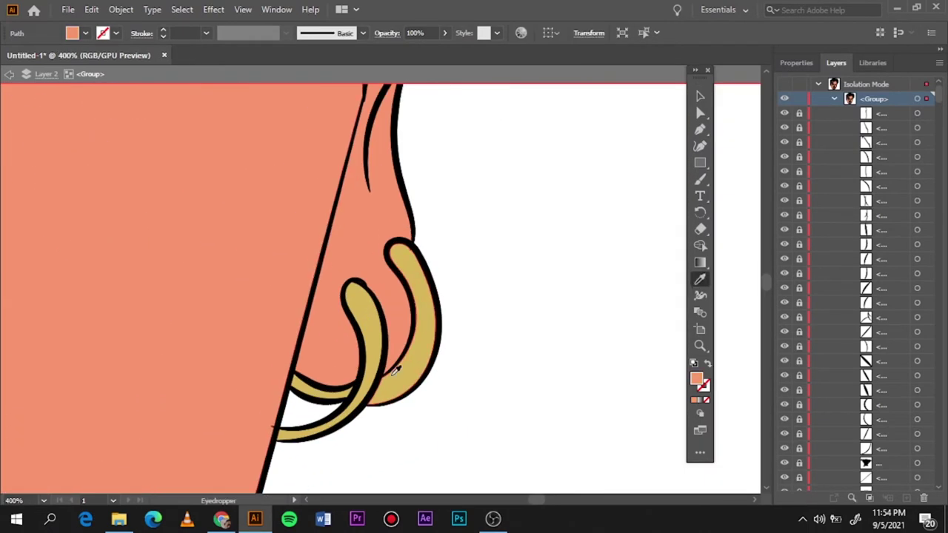
Exit group editing mode and duplicate Layer 2 as Layer 2 copy 2
{"action": "left_click", "coordinate": [610, 205]}
{"action": "key", "text": "ctrl+0"}
{"action": "double_click", "coordinate": [610, 205]}
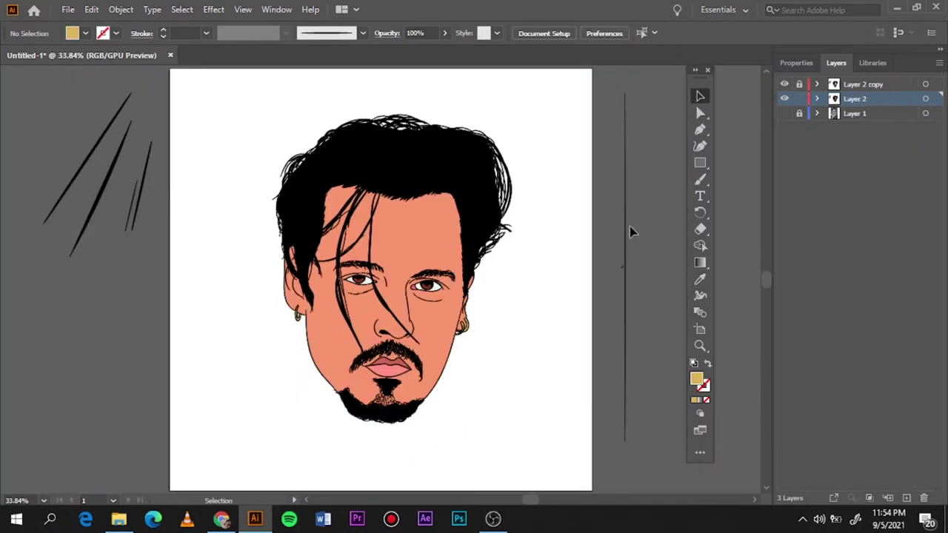
{"action": "left_click_drag", "start_coordinate": [855, 98], "coordinate": [907, 498]}
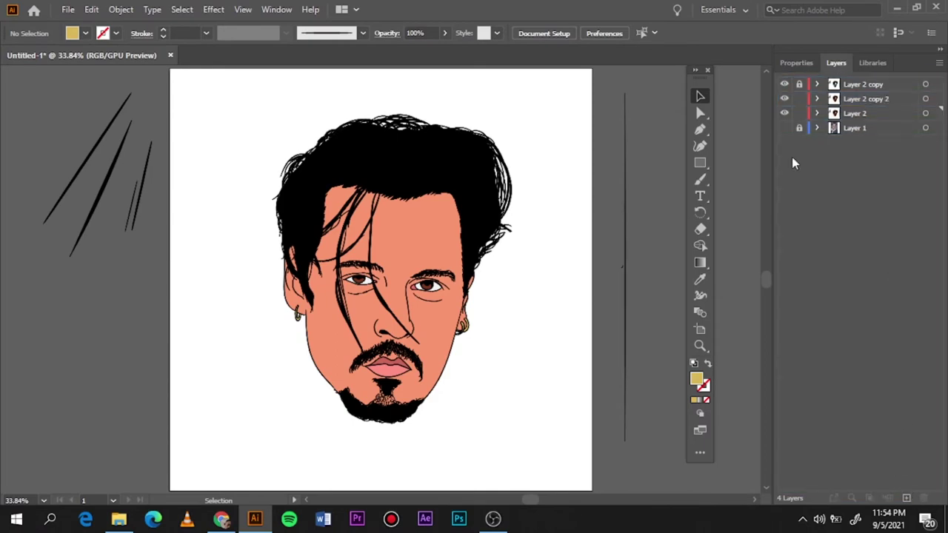
Lock Layer 2 and delete the peach skin fill from the copied layer
{"action": "left_click", "coordinate": [800, 114]}
{"action": "left_click", "coordinate": [700, 112]}
{"action": "left_click", "coordinate": [422, 229]}
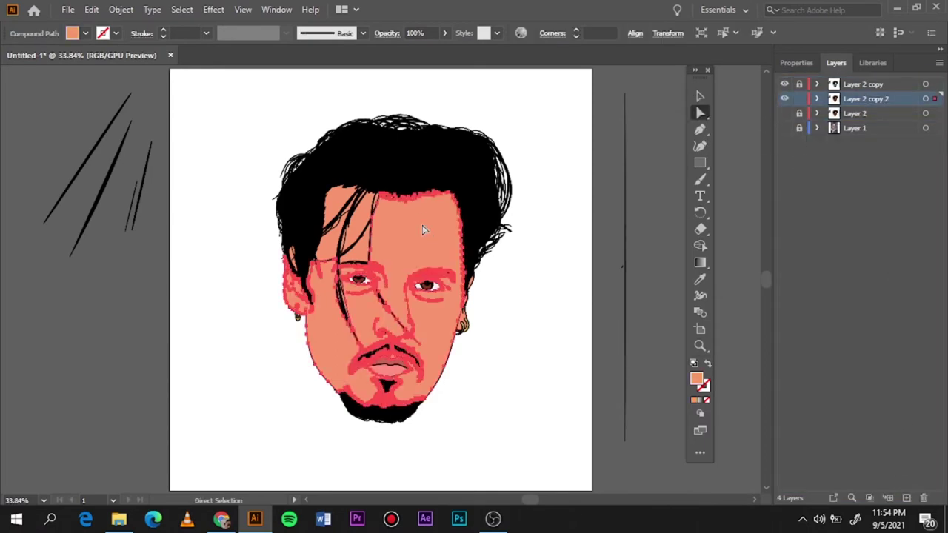
{"action": "key", "text": "Delete"}
Delete the leftover orange pieces and orange eyebrow strands
{"action": "scroll", "coordinate": [422, 230], "scroll_direction": "up", "scroll_amount": 2}
{"action": "left_click", "coordinate": [299, 277]}
{"action": "key", "text": "Delete"}
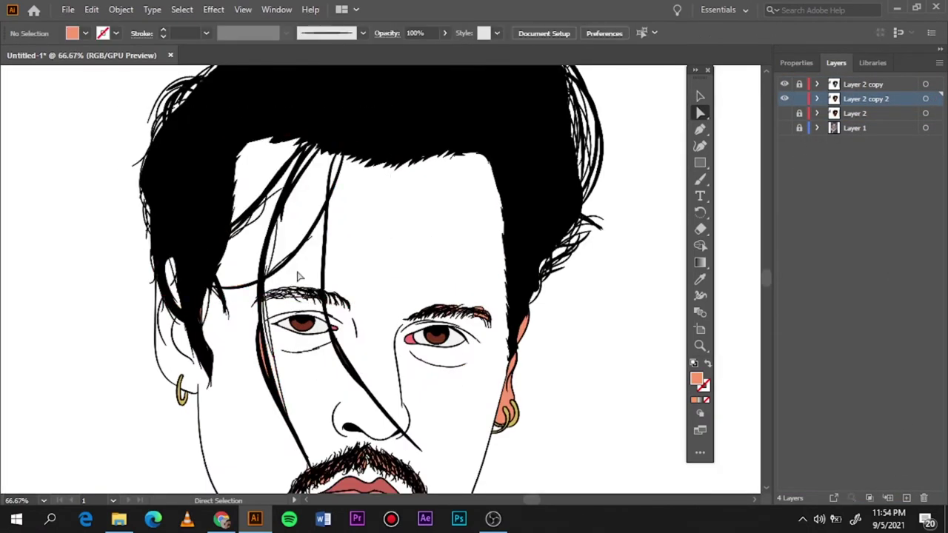
{"action": "scroll", "coordinate": [299, 276], "scroll_direction": "up", "scroll_amount": 2}
{"action": "left_click_drag", "start_coordinate": [144, 434], "coordinate": [221, 228]}
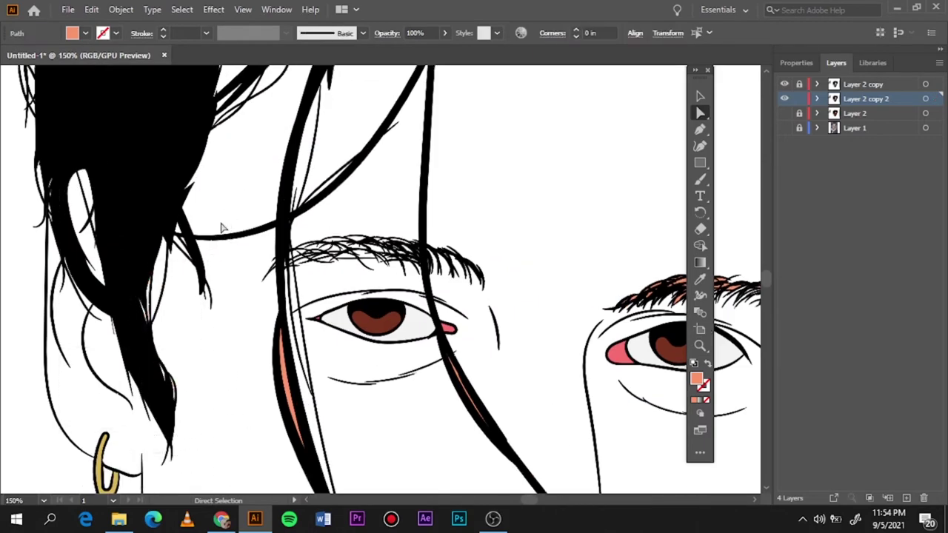
{"action": "left_click", "coordinate": [221, 228]}
{"action": "scroll", "coordinate": [339, 449], "scroll_direction": "down", "scroll_amount": 3}
{"action": "scroll", "coordinate": [560, 298], "scroll_direction": "right", "scroll_amount": 4}
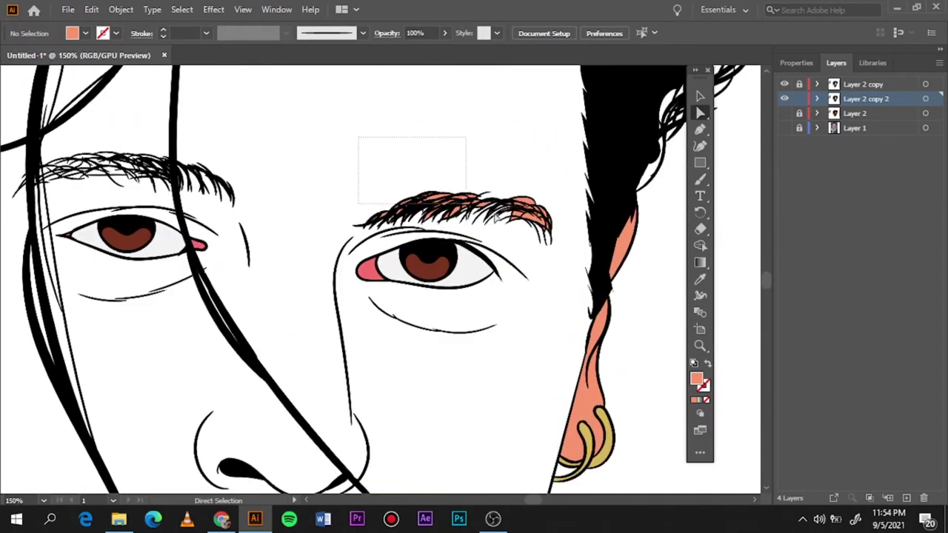
{"action": "left_click_drag", "start_coordinate": [496, 216], "coordinate": [566, 232]}
{"action": "key", "text": "Delete"}
Delete the orange strands in the beard and moustache
{"action": "scroll", "coordinate": [221, 423], "scroll_direction": "down", "scroll_amount": 5}
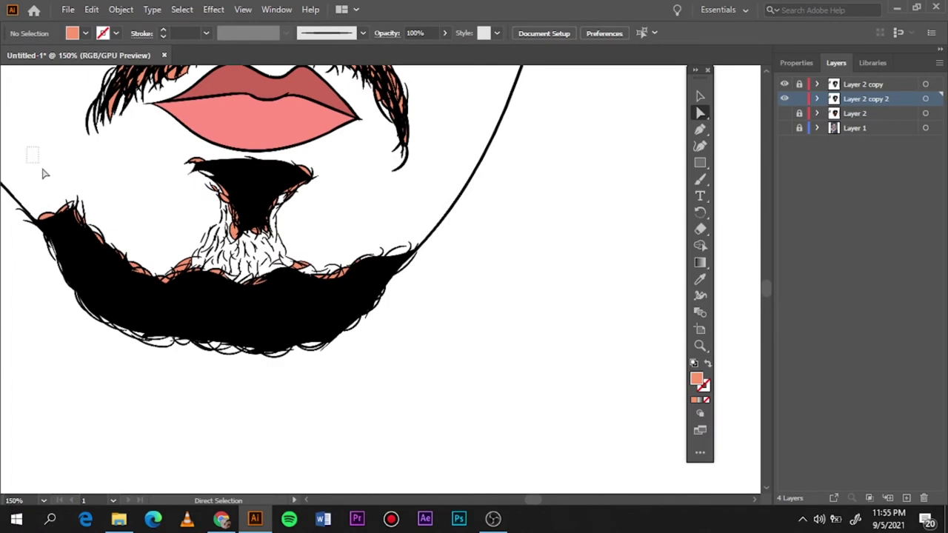
{"action": "left_click_drag", "start_coordinate": [43, 173], "coordinate": [212, 339]}
{"action": "scroll", "coordinate": [379, 237], "scroll_direction": "up", "scroll_amount": 2}
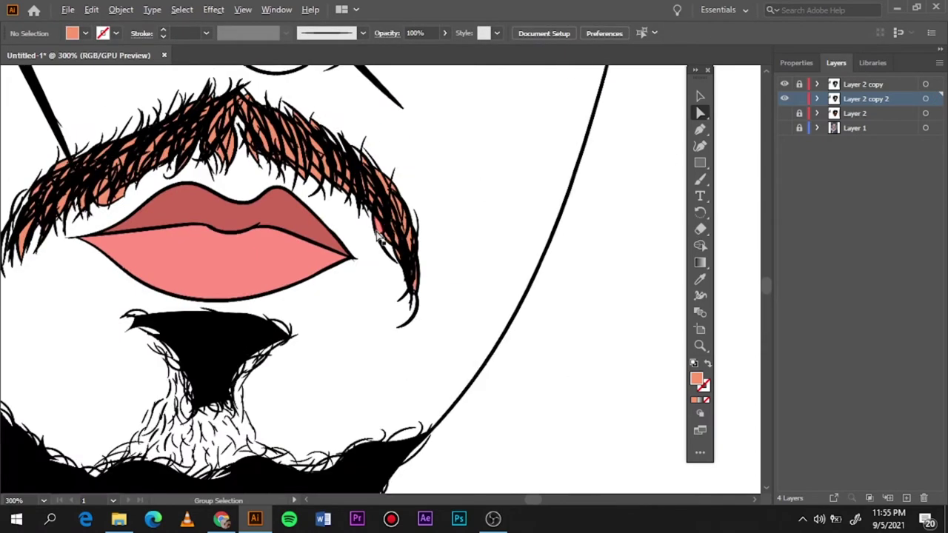
{"action": "scroll", "coordinate": [378, 239], "scroll_direction": "down", "scroll_amount": 2}
{"action": "left_click_drag", "start_coordinate": [386, 364], "coordinate": [333, 296]}
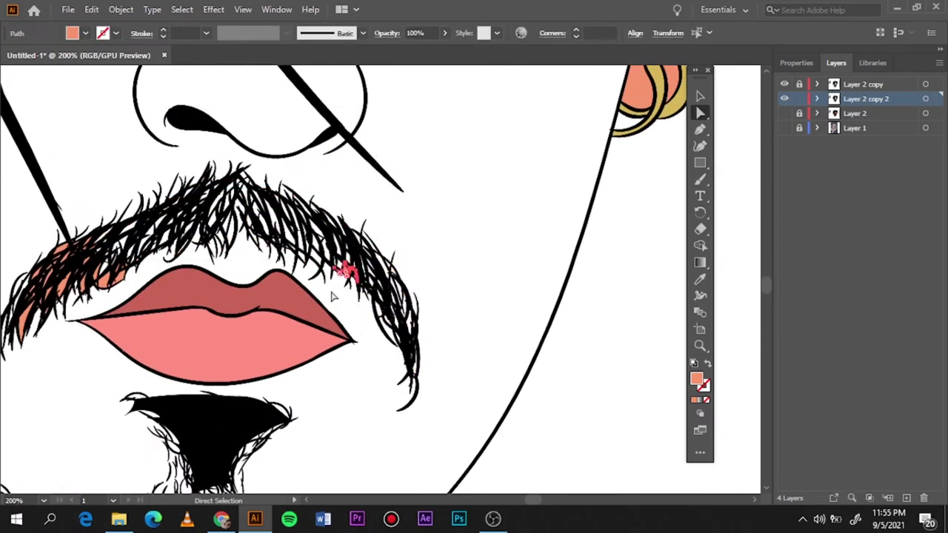
{"action": "left_click", "coordinate": [333, 296]}
{"action": "left_click_drag", "start_coordinate": [22, 215], "coordinate": [148, 374]}
{"action": "key", "text": "Delete"}
Delete the orange ear fill near the earring and add a new layer
{"action": "scroll", "coordinate": [226, 320], "scroll_direction": "down", "scroll_amount": 2}
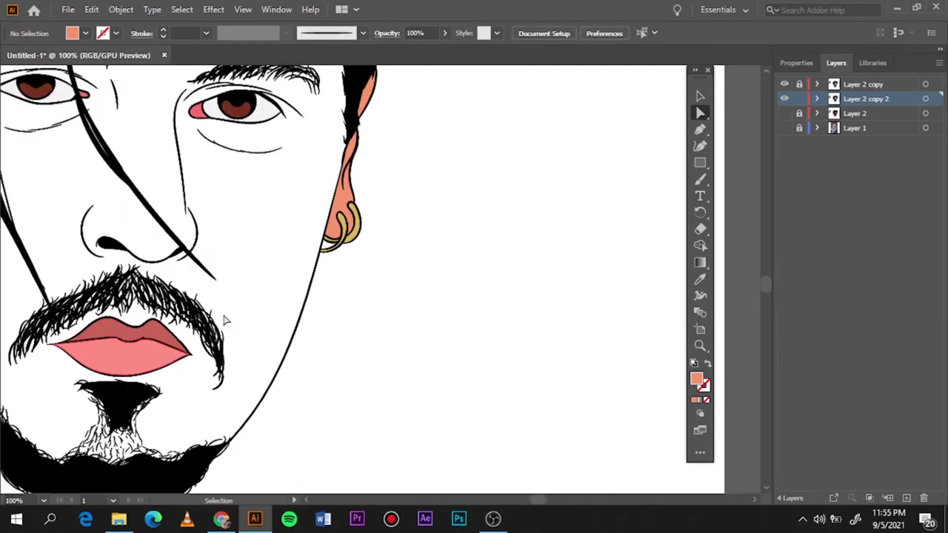
{"action": "scroll", "coordinate": [226, 320], "scroll_direction": "up", "scroll_amount": 3}
{"action": "left_click", "coordinate": [343, 371]}
{"action": "key", "text": "Delete"}
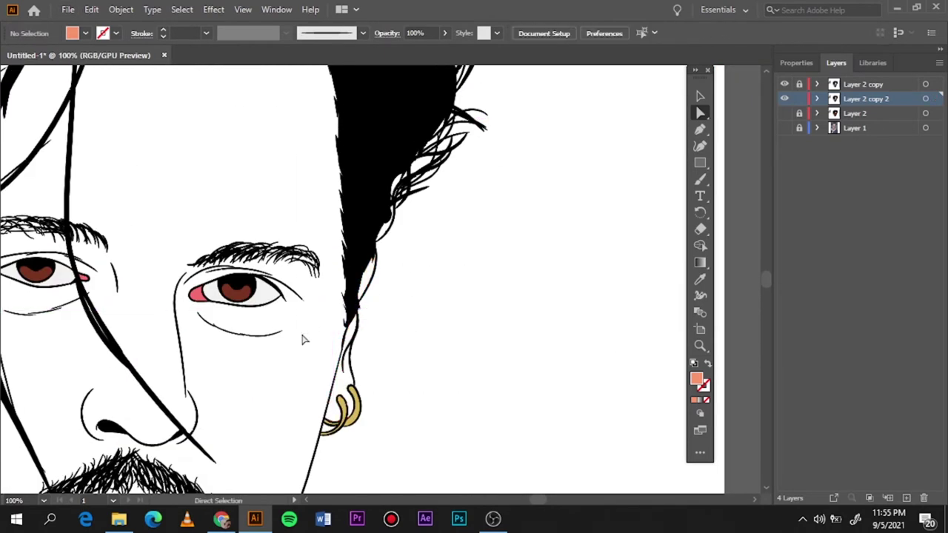
{"action": "key", "text": "ctrl+0"}
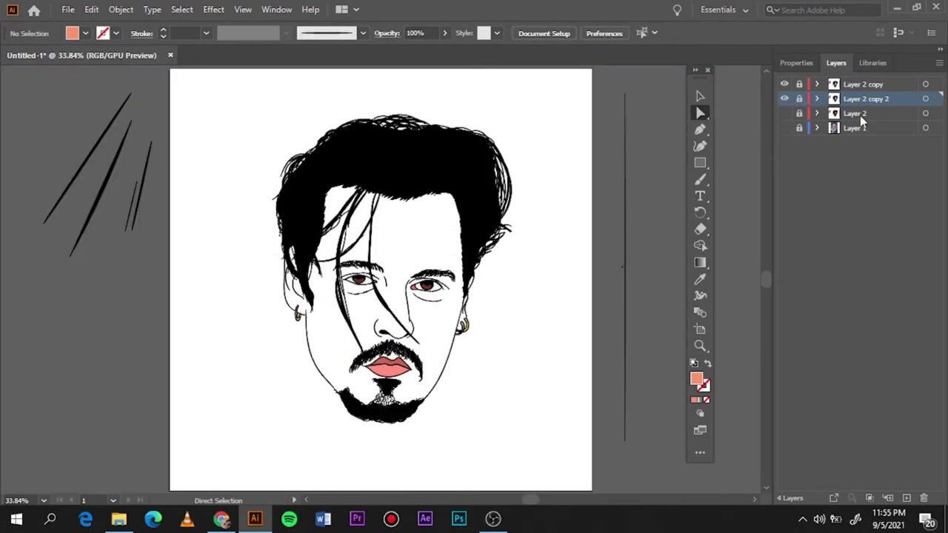
{"action": "left_click", "coordinate": [907, 497]}
Show the reference photo and set the fill to a darker red shadow colour
{"action": "left_click", "coordinate": [785, 142]}
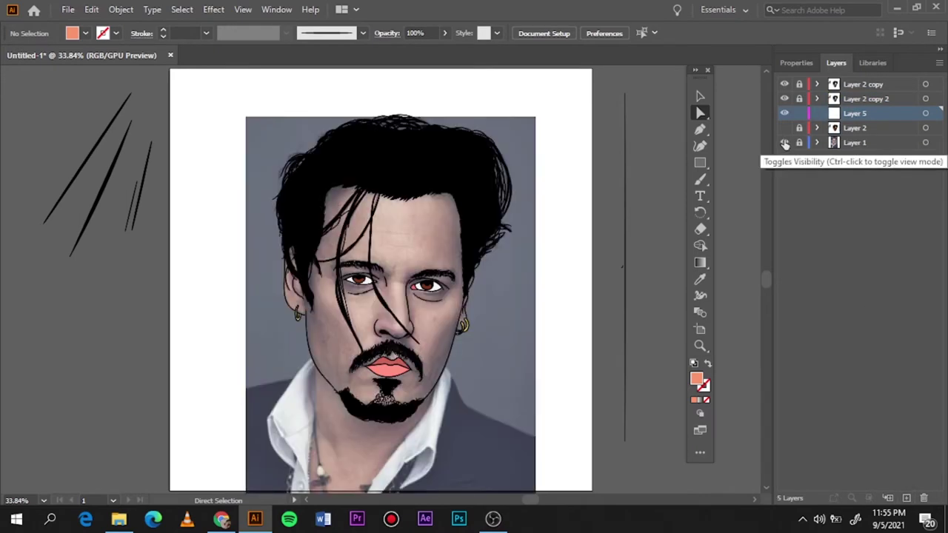
{"action": "left_click", "coordinate": [784, 127]}
{"action": "left_click", "coordinate": [852, 127]}
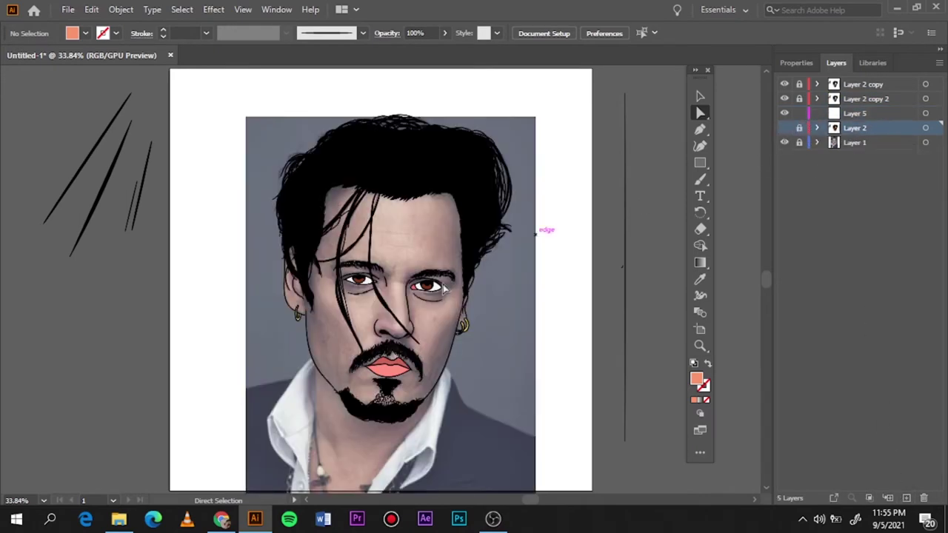
{"action": "key", "text": "ctrl+plus"}
{"action": "key", "text": "ctrl+plus"}
{"action": "key", "text": "ctrl+plus"}
{"action": "key", "text": "ctrl+plus"}
{"action": "left_click", "coordinate": [785, 128]}
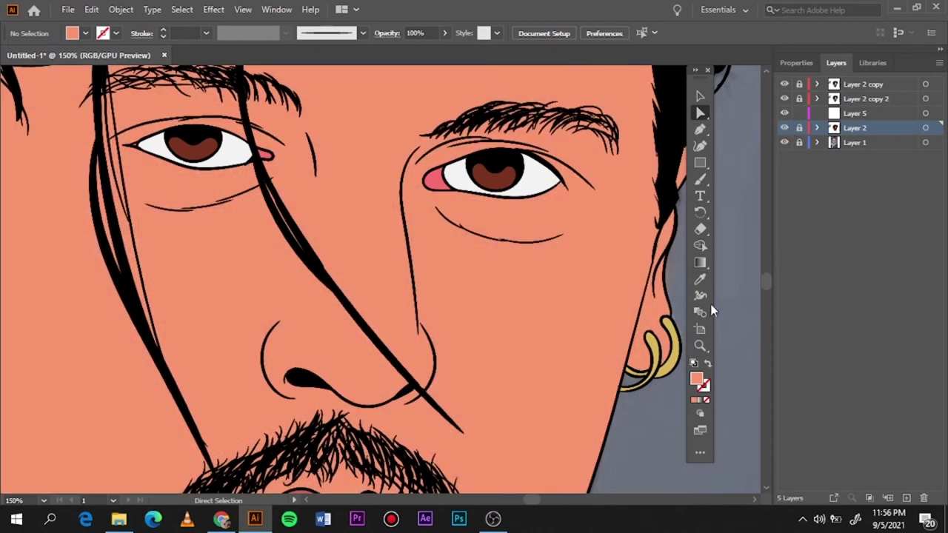
{"action": "double_click", "coordinate": [697, 379]}
{"action": "type", "text": "D37457"}
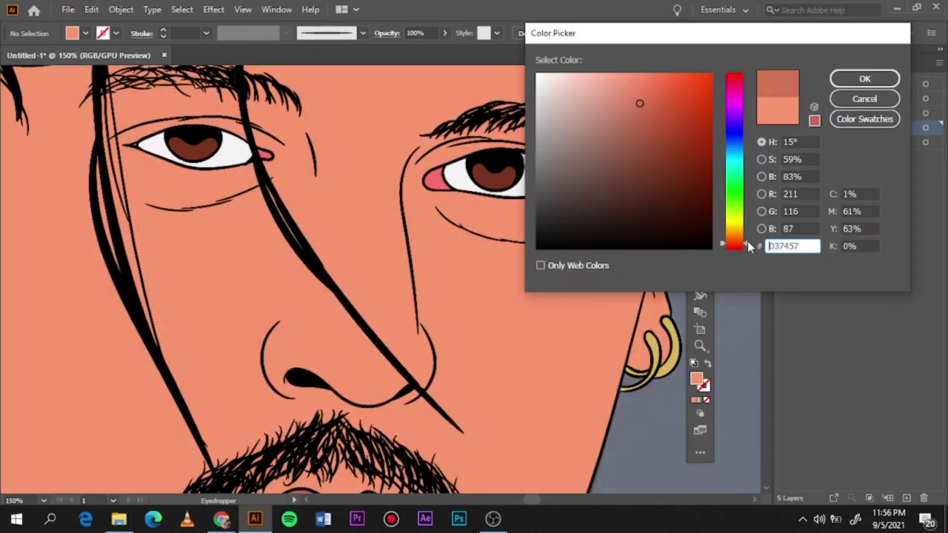
{"action": "key", "text": "Return"}
On Layer 5, draw a darker red shadow around the nostril and right side of the nose
{"action": "left_click", "coordinate": [785, 128]}
{"action": "key", "text": "m"}
{"action": "left_click", "coordinate": [852, 113]}
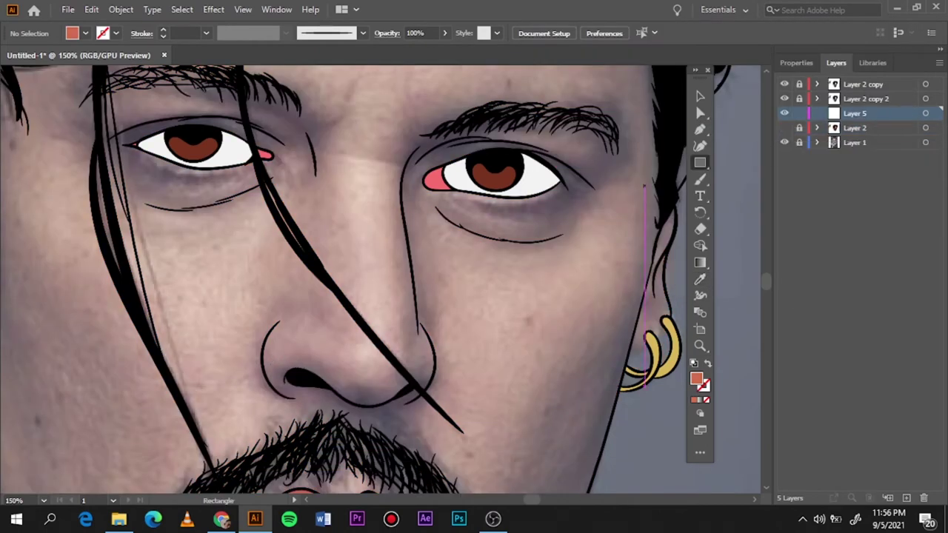
{"action": "left_click", "coordinate": [785, 128]}
{"action": "left_click_drag", "start_coordinate": [337, 388], "coordinate": [339, 390]}
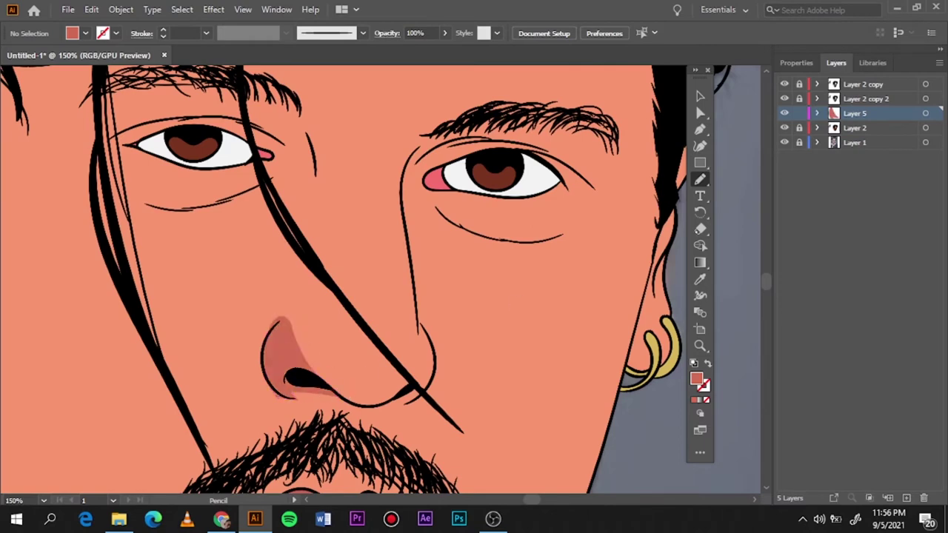
{"action": "left_click", "coordinate": [785, 128]}
{"action": "scroll", "coordinate": [358, 403], "scroll_direction": "up", "scroll_amount": 1}
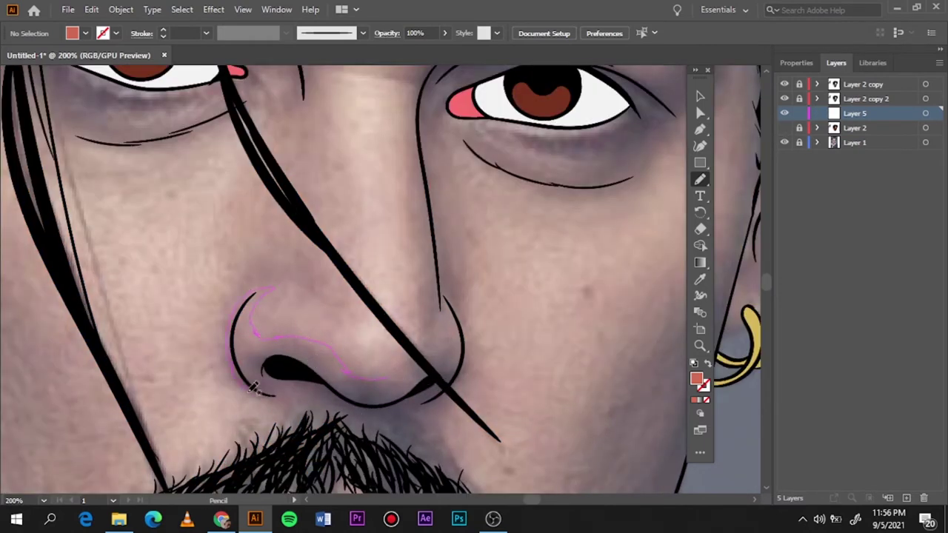
{"action": "left_click_drag", "start_coordinate": [448, 379], "coordinate": [376, 364]}
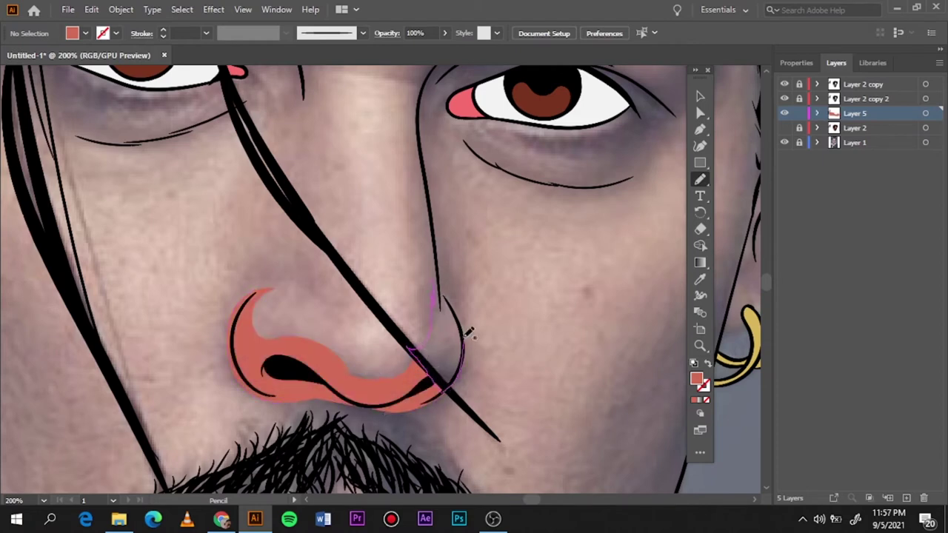
{"action": "left_click_drag", "start_coordinate": [442, 333], "coordinate": [412, 348]}
{"action": "scroll", "coordinate": [445, 296], "scroll_direction": "down", "scroll_amount": 2}
{"action": "scroll", "coordinate": [445, 296], "scroll_direction": "down", "scroll_amount": 1}
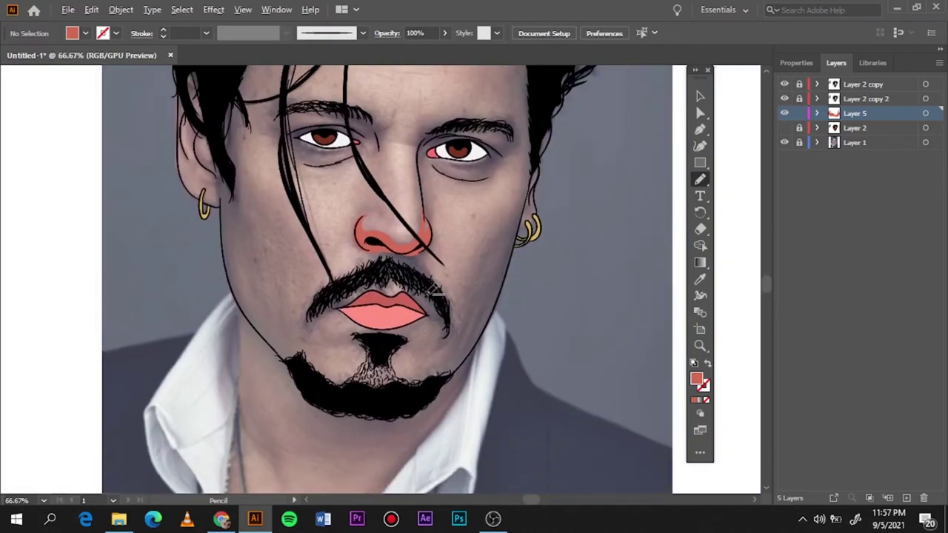
{"action": "scroll", "coordinate": [485, 249], "scroll_direction": "up", "scroll_amount": 2}
Draw a shadow along the nose up to the brow and check it without the photo
{"action": "scroll", "coordinate": [485, 250], "scroll_direction": "up", "scroll_amount": 1}
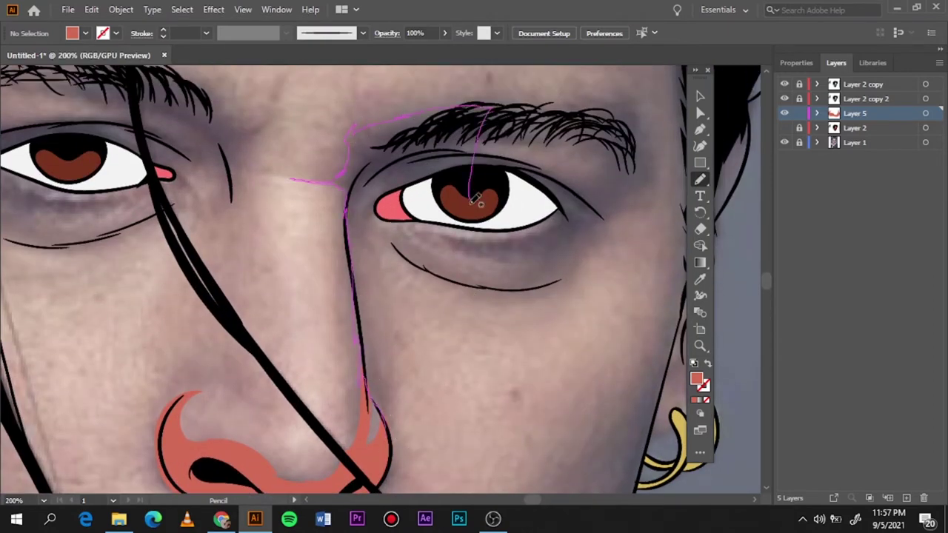
{"action": "left_click_drag", "start_coordinate": [394, 333], "coordinate": [400, 429]}
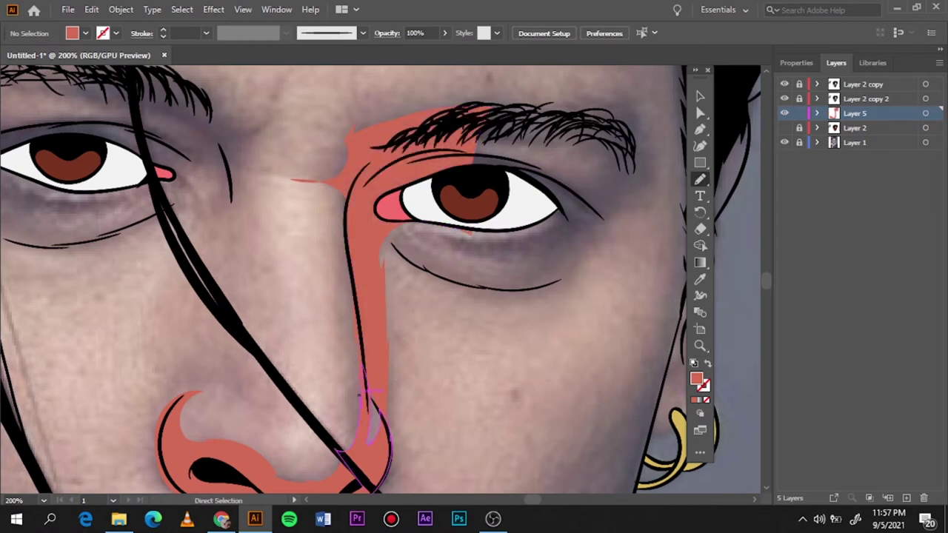
{"action": "key", "text": "ctrl+0"}
{"action": "left_click", "coordinate": [784, 142]}
{"action": "left_click", "coordinate": [784, 142]}
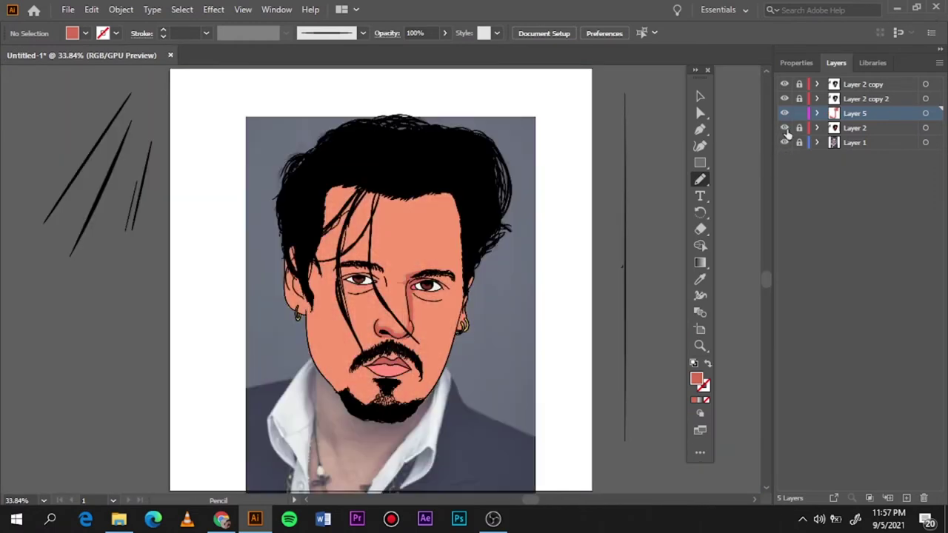
{"action": "left_click", "coordinate": [784, 127]}
{"action": "scroll", "coordinate": [448, 302], "scroll_direction": "up", "scroll_amount": 4}
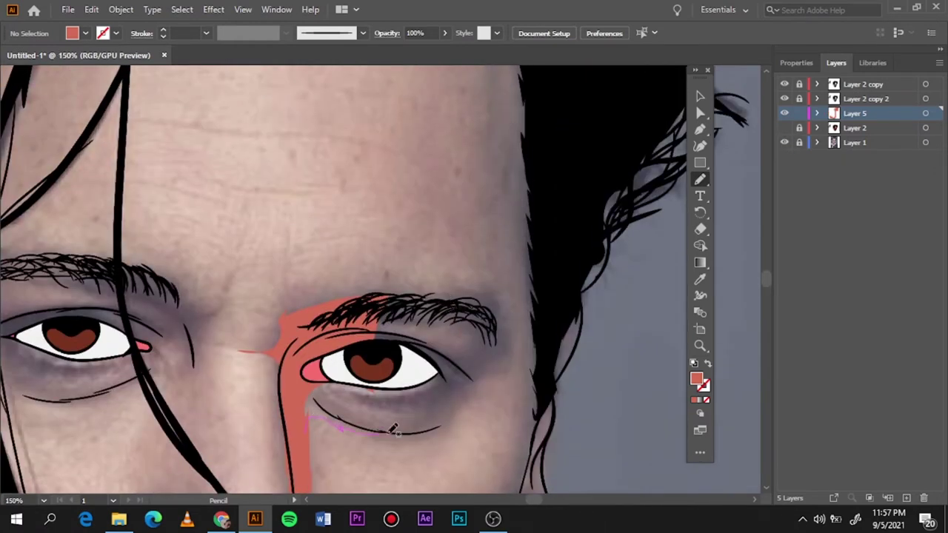
Shade under the right eye, around the right brow, and around the left brow and eye
{"action": "left_click_drag", "start_coordinate": [302, 424], "coordinate": [300, 348]}
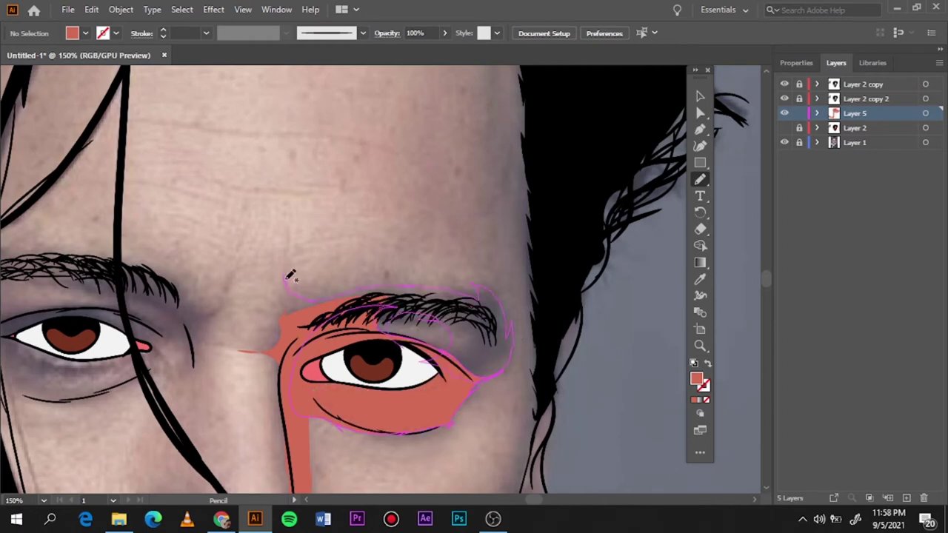
{"action": "left_click_drag", "start_coordinate": [290, 276], "coordinate": [290, 281]}
{"action": "left_click_drag", "start_coordinate": [182, 418], "coordinate": [333, 337]}
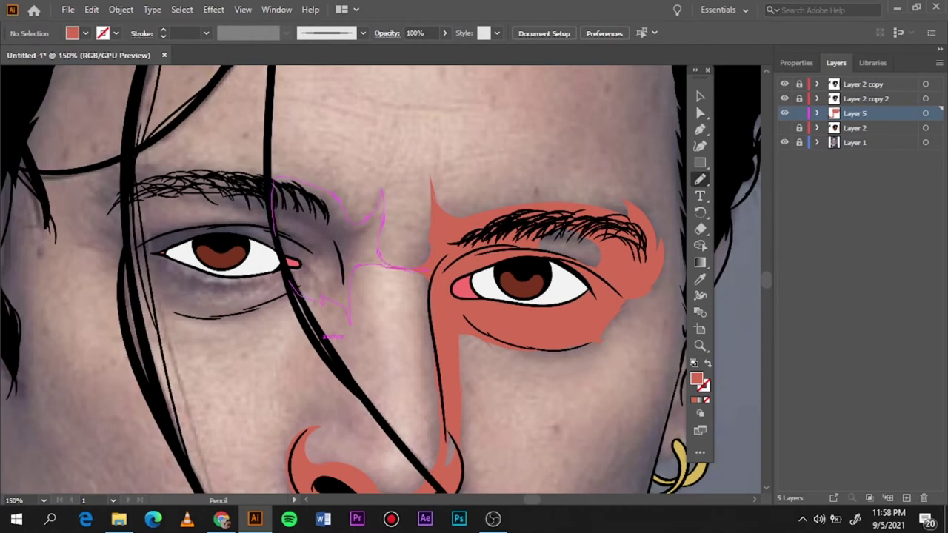
{"action": "left_click_drag", "start_coordinate": [348, 320], "coordinate": [323, 242]}
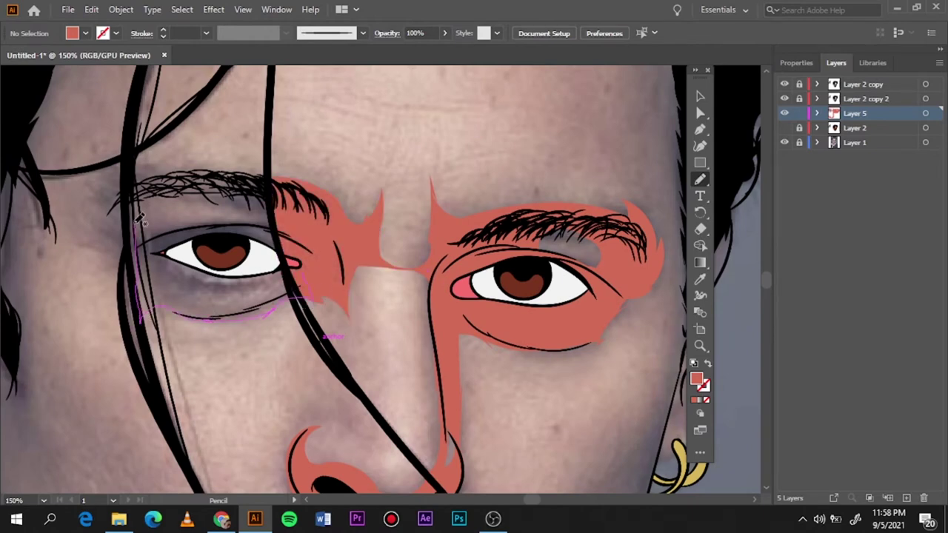
{"action": "left_click_drag", "start_coordinate": [226, 187], "coordinate": [272, 214]}
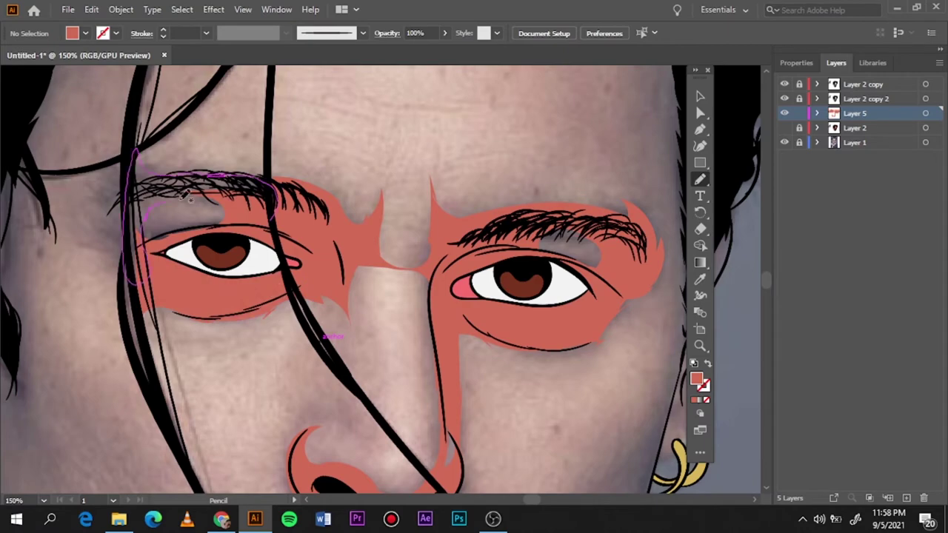
{"action": "key", "text": "ctrl+0"}
{"action": "left_click", "coordinate": [784, 127]}
{"action": "left_click", "coordinate": [785, 142]}
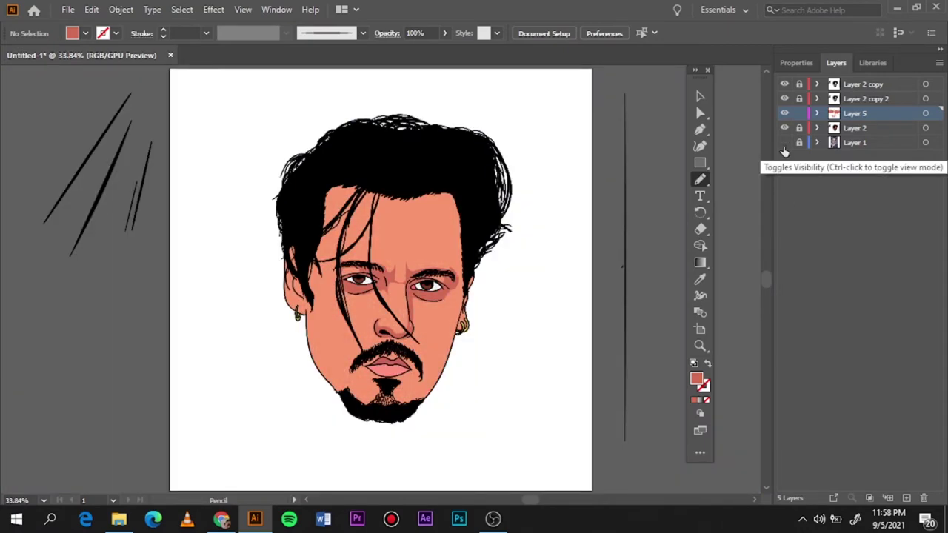
{"action": "left_click", "coordinate": [785, 142]}
Draw shadow shapes beside the left eye up toward the forehead
{"action": "left_click", "coordinate": [784, 127]}
{"action": "scroll", "coordinate": [361, 295], "scroll_direction": "up", "scroll_amount": 3}
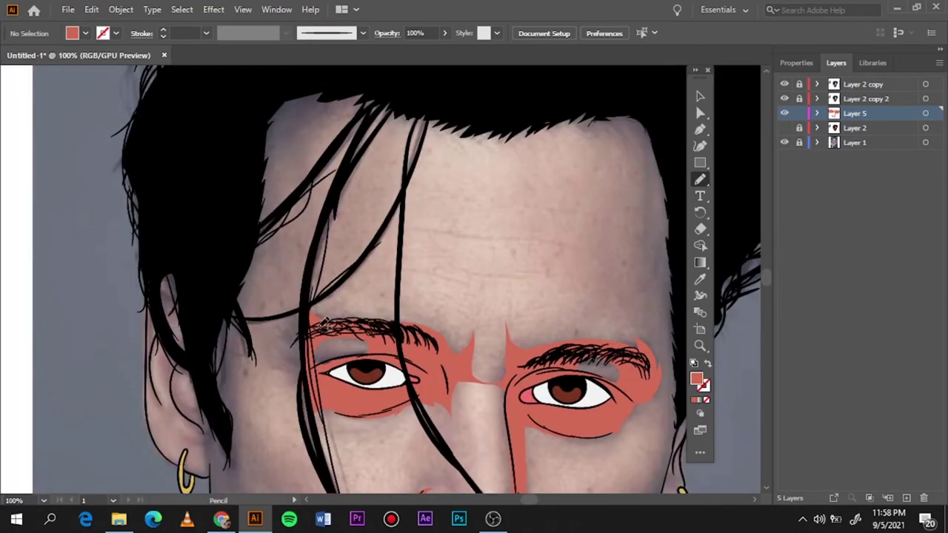
{"action": "mouse_move", "coordinate": [309, 424]}
{"action": "left_mouse_down"}
{"action": "mouse_move", "coordinate": [304, 312]}
{"action": "mouse_move", "coordinate": [393, 84]}
{"action": "left_mouse_up"}
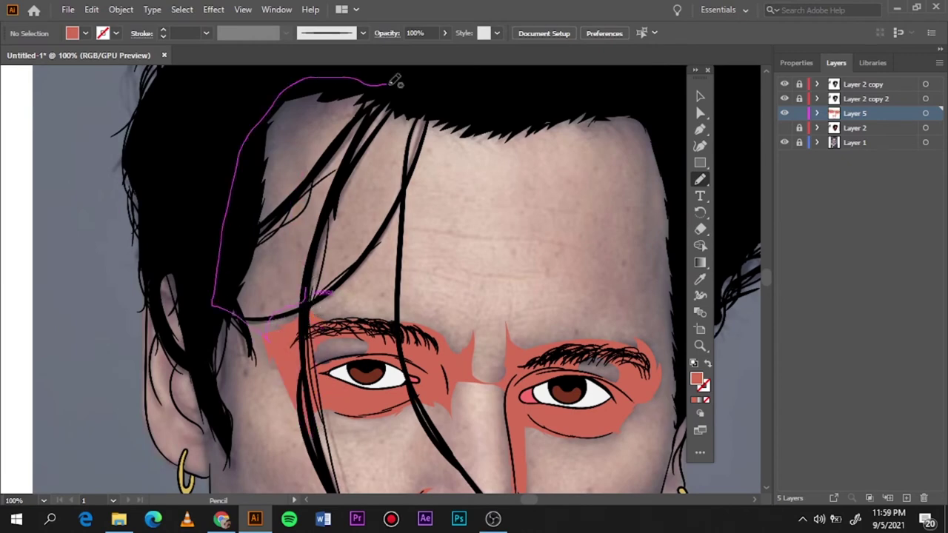
{"action": "left_click_drag", "start_coordinate": [295, 176], "coordinate": [305, 293]}
{"action": "scroll", "coordinate": [296, 297], "scroll_direction": "down", "scroll_amount": 3}
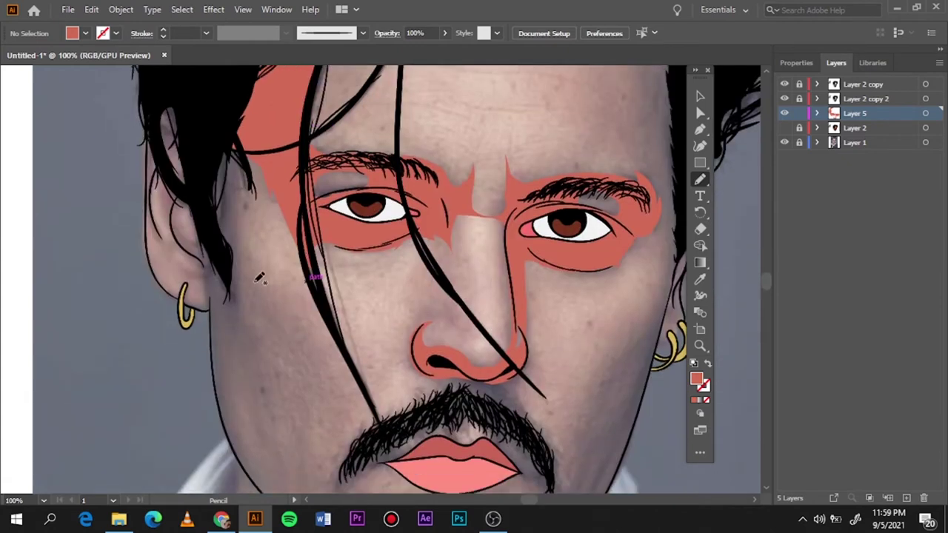
{"action": "scroll", "coordinate": [303, 176], "scroll_direction": "down", "scroll_amount": 1}
Add shadow shapes along the temple and over the cheek and jaw, then check with and without the photo
{"action": "left_click_drag", "start_coordinate": [203, 126], "coordinate": [240, 223]}
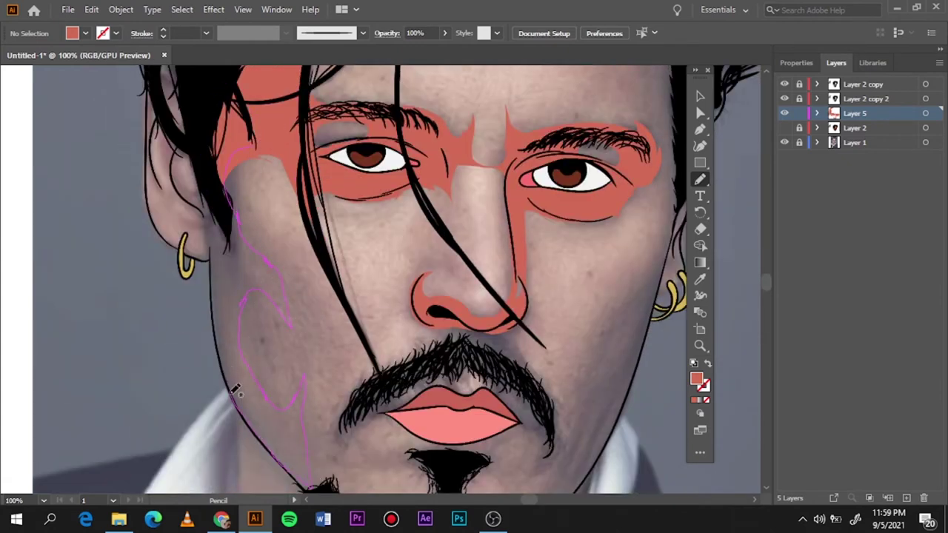
{"action": "mouse_move", "coordinate": [214, 267]}
{"action": "left_mouse_down"}
{"action": "mouse_move", "coordinate": [217, 143]}
{"action": "mouse_move", "coordinate": [272, 422]}
{"action": "left_mouse_up"}
{"action": "scroll", "coordinate": [197, 275], "scroll_direction": "up", "scroll_amount": 5}
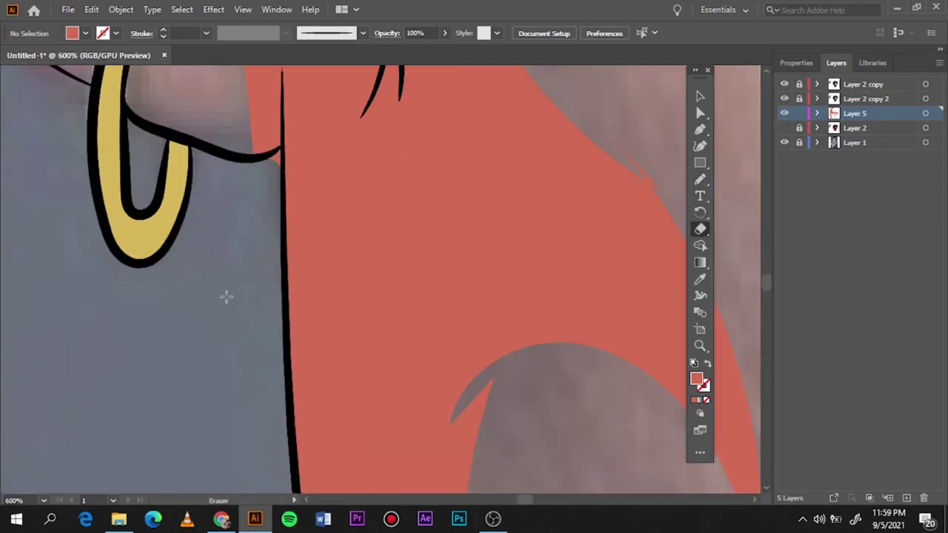
{"action": "key", "text": "ctrl+0"}
{"action": "left_click", "coordinate": [784, 127]}
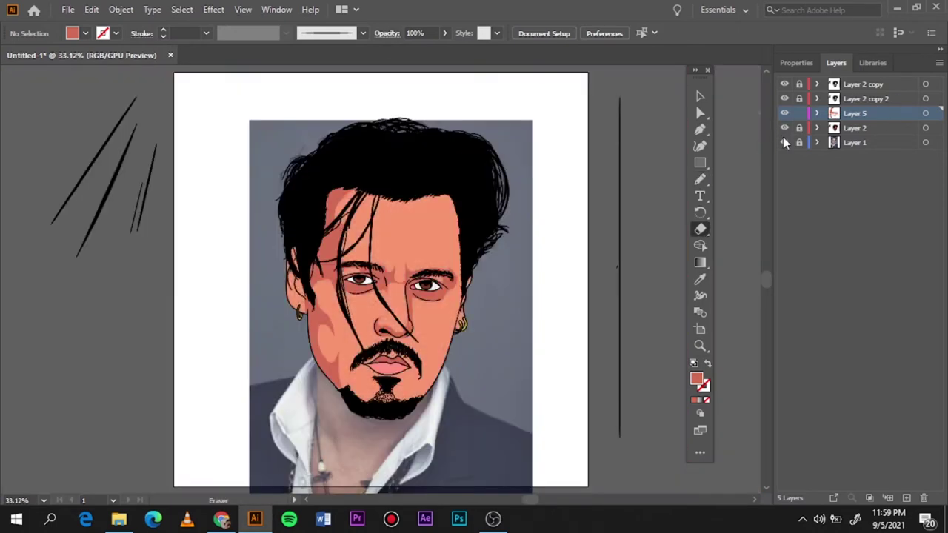
{"action": "left_click", "coordinate": [783, 142]}
{"action": "left_click", "coordinate": [700, 179]}
{"action": "left_click", "coordinate": [784, 128]}
{"action": "left_click", "coordinate": [784, 142]}
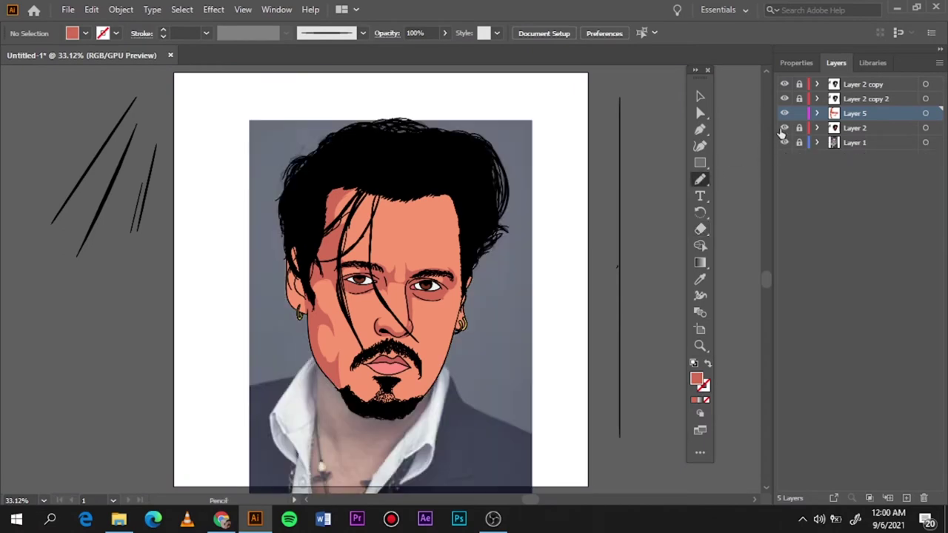
Draw shadow shapes around the moustache, chin, right chin and under the right cheek, then check without the photo
{"action": "scroll", "coordinate": [408, 381], "scroll_direction": "up", "scroll_amount": 4}
{"action": "scroll", "coordinate": [409, 382], "scroll_direction": "down", "scroll_amount": 2}
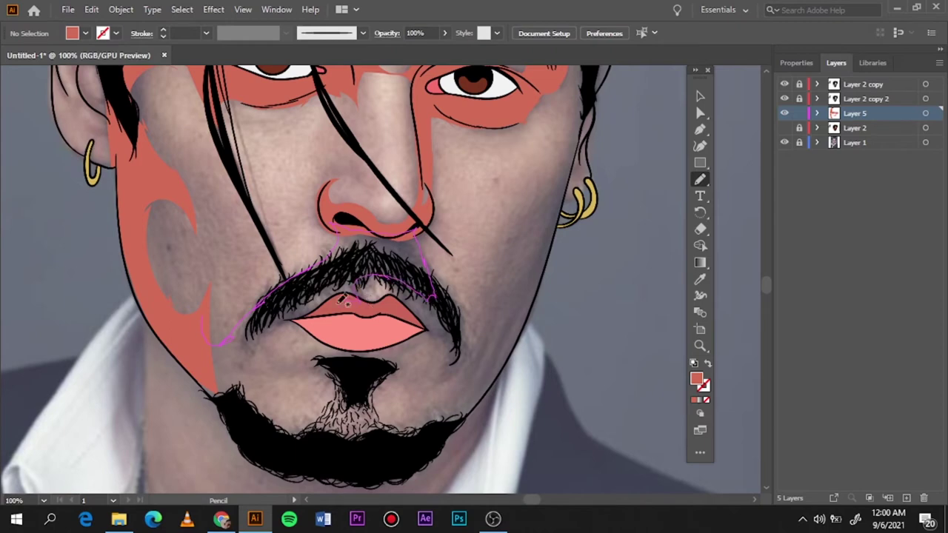
{"action": "left_click_drag", "start_coordinate": [215, 394], "coordinate": [262, 420]}
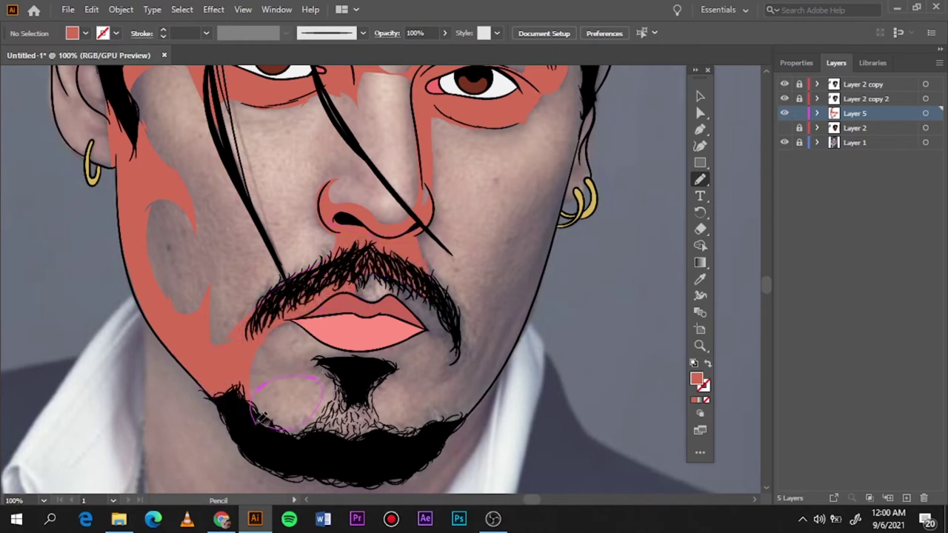
{"action": "left_click_drag", "start_coordinate": [309, 306], "coordinate": [305, 314]}
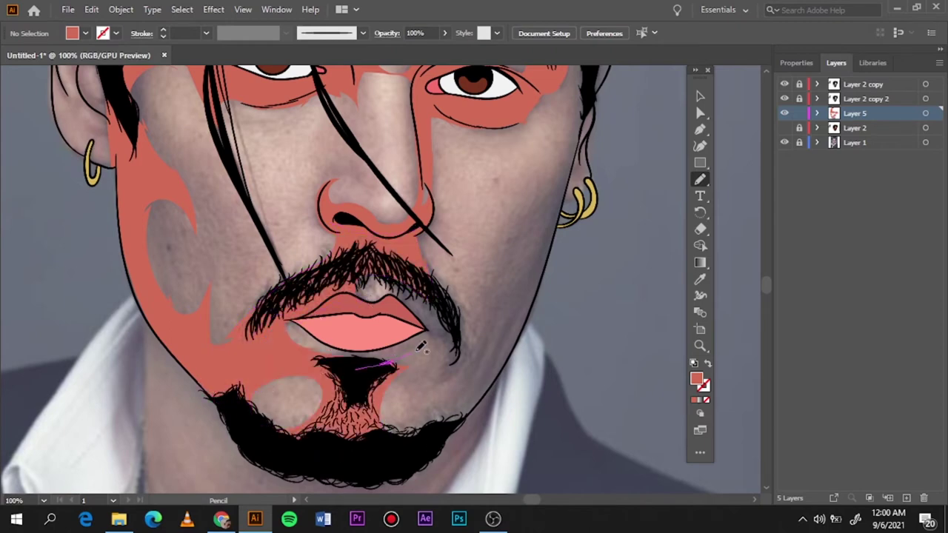
{"action": "left_click_drag", "start_coordinate": [444, 400], "coordinate": [415, 366]}
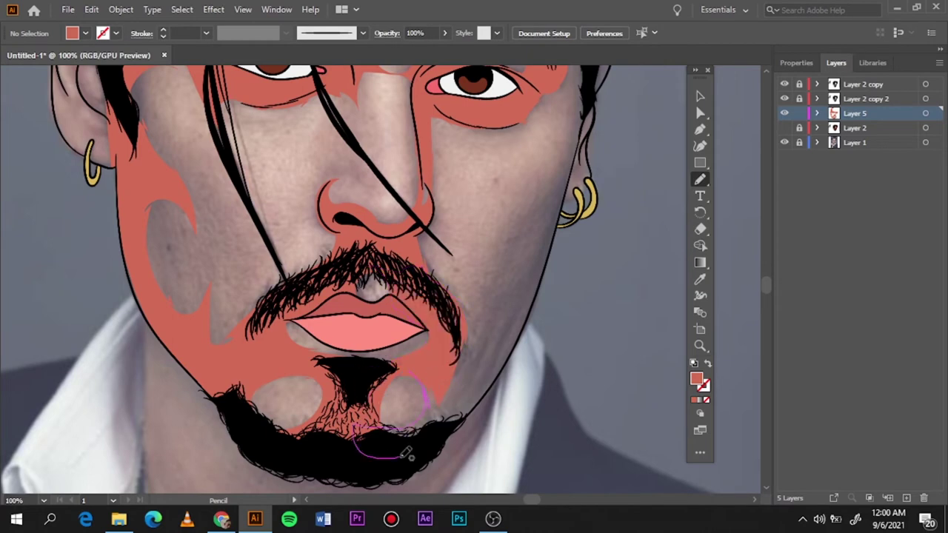
{"action": "left_click_drag", "start_coordinate": [468, 268], "coordinate": [426, 393]}
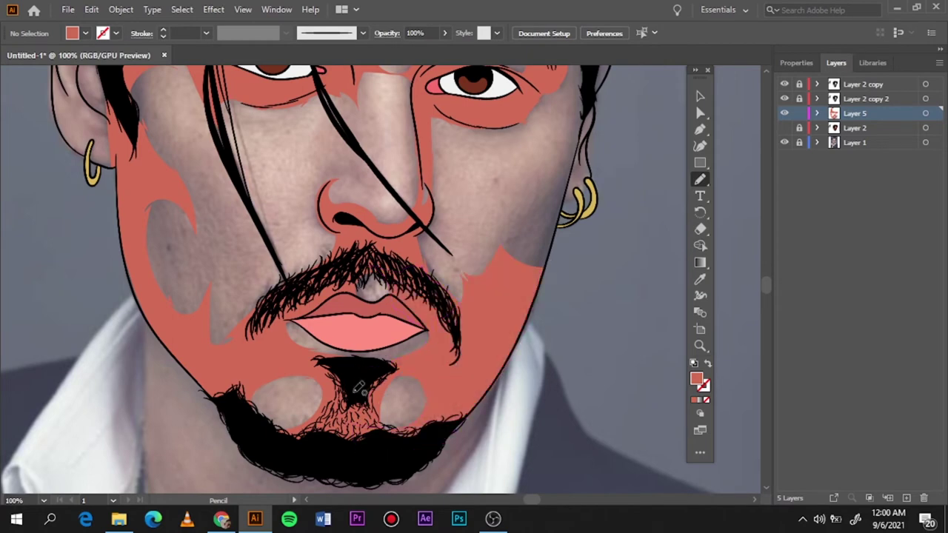
{"action": "key", "text": "ctrl+0"}
{"action": "left_click", "coordinate": [785, 142]}
{"action": "left_click", "coordinate": [784, 142]}
{"action": "left_click", "coordinate": [785, 127]}
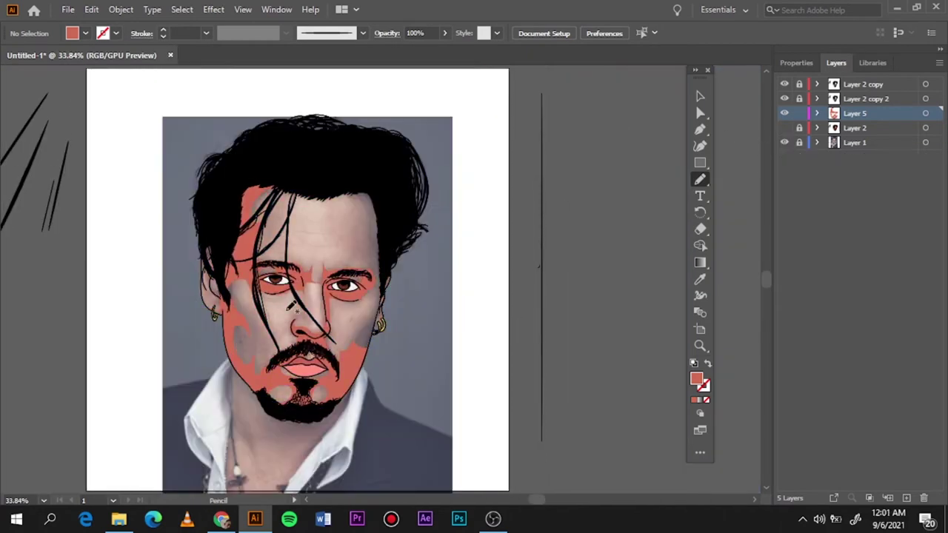
{"action": "scroll", "coordinate": [380, 327], "scroll_direction": "up", "scroll_amount": 4}
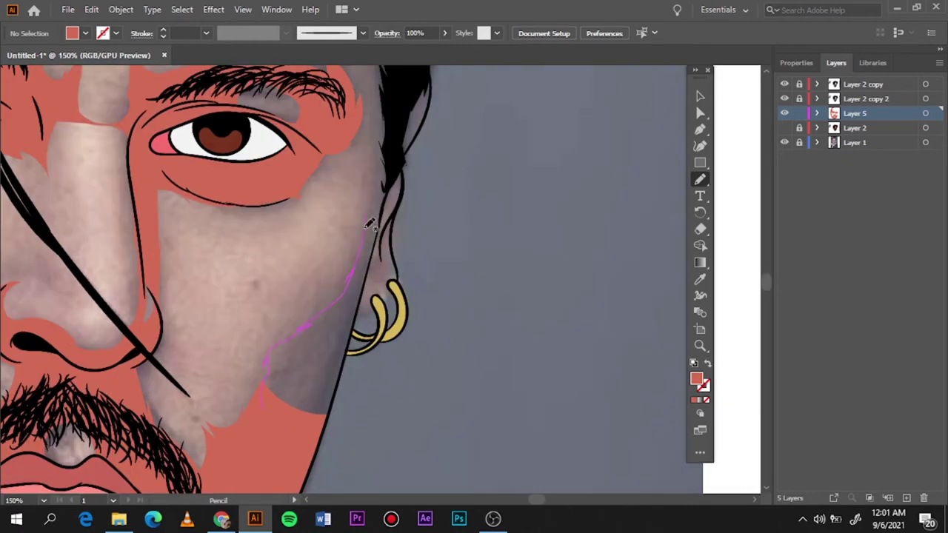
Pencil red shadow shapes along the right jaw, right cheek and right forehead
{"action": "left_click_drag", "start_coordinate": [337, 400], "coordinate": [335, 404]}
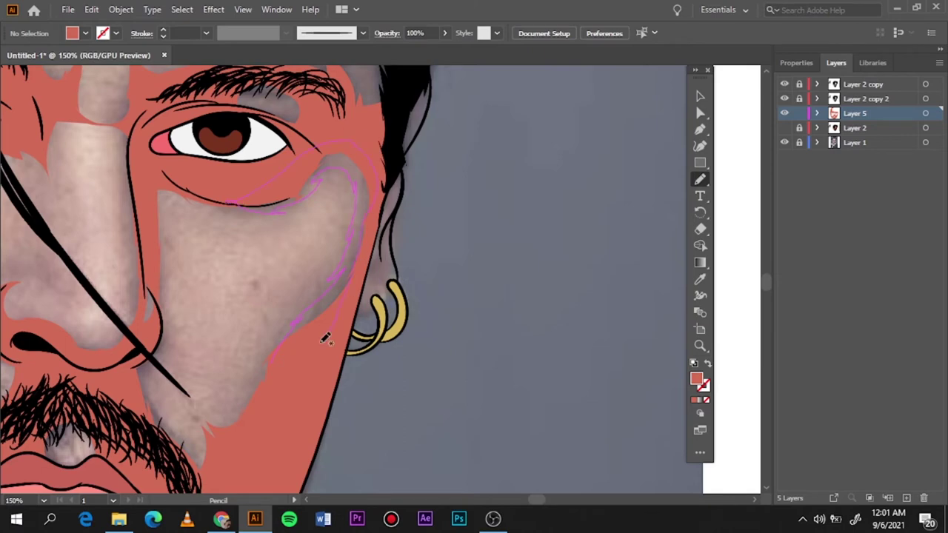
{"action": "left_click_drag", "start_coordinate": [324, 338], "coordinate": [318, 347]}
{"action": "key", "text": "ctrl+0"}
{"action": "scroll", "coordinate": [363, 234], "scroll_direction": "up", "scroll_amount": 2}
{"action": "scroll", "coordinate": [363, 235], "scroll_direction": "up", "scroll_amount": 1}
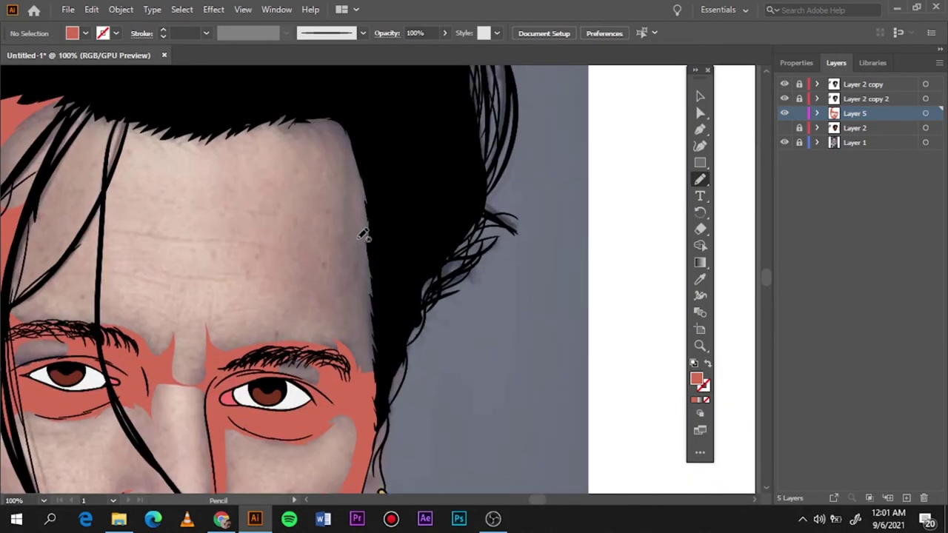
{"action": "left_click_drag", "start_coordinate": [331, 174], "coordinate": [318, 363]}
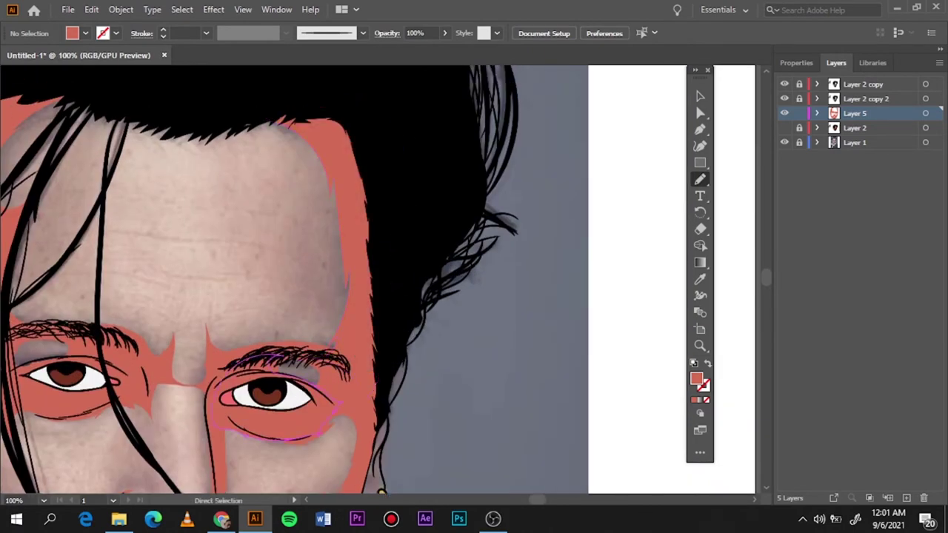
{"action": "key", "text": "ctrl+0"}
Add a new layer with fill 91312A and draw a dark red forehead shadow
{"action": "left_click_drag", "start_coordinate": [784, 128], "coordinate": [783, 142]}
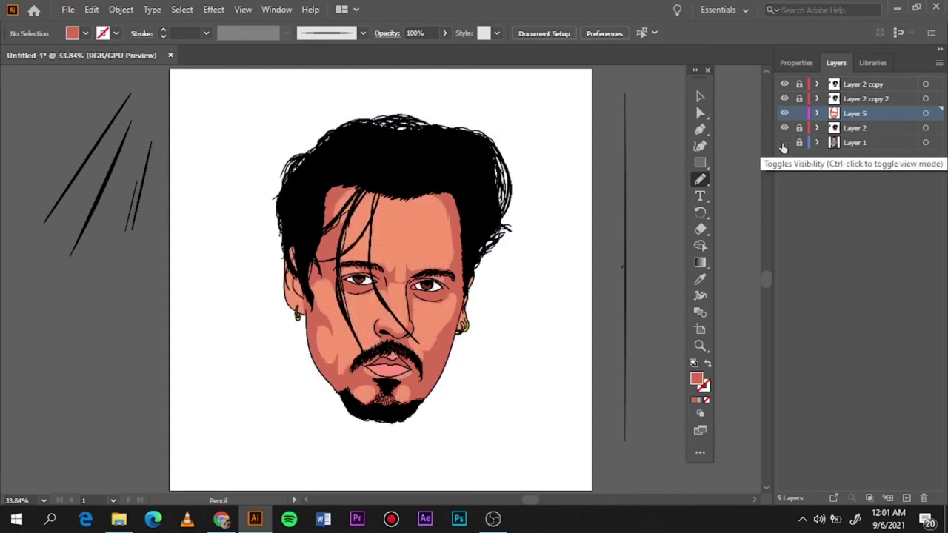
{"action": "left_click", "coordinate": [906, 497]}
{"action": "left_click", "coordinate": [785, 157]}
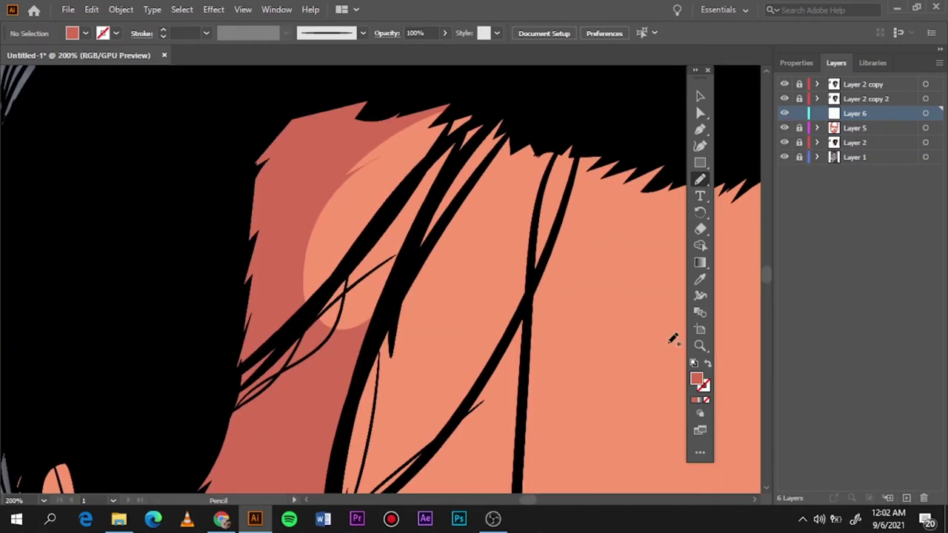
{"action": "double_click", "coordinate": [697, 379]}
{"action": "type", "text": "91312A"}
{"action": "left_click", "coordinate": [869, 80]}
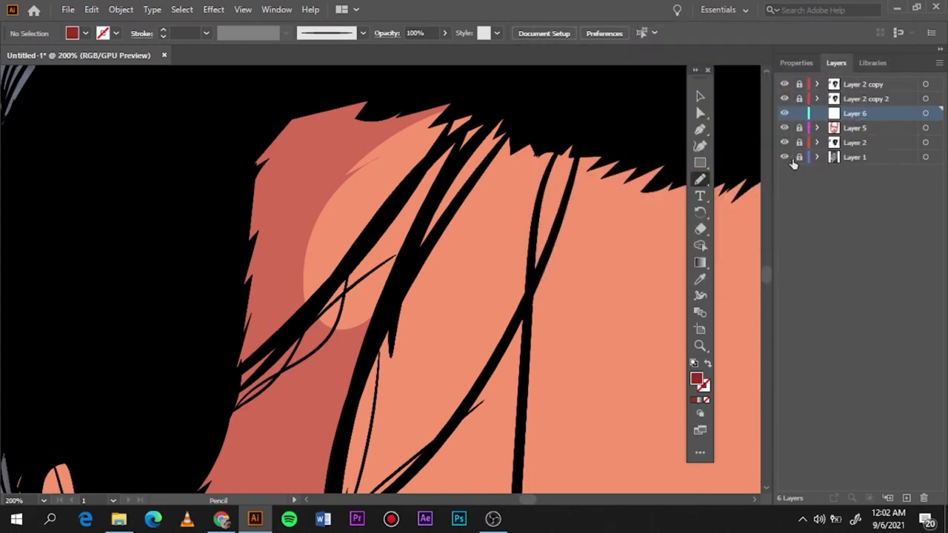
{"action": "left_click_drag", "start_coordinate": [239, 282], "coordinate": [277, 95]}
Hide the reference photo and add another layer for a new shadow tone
{"action": "key", "text": "ctrl+0"}
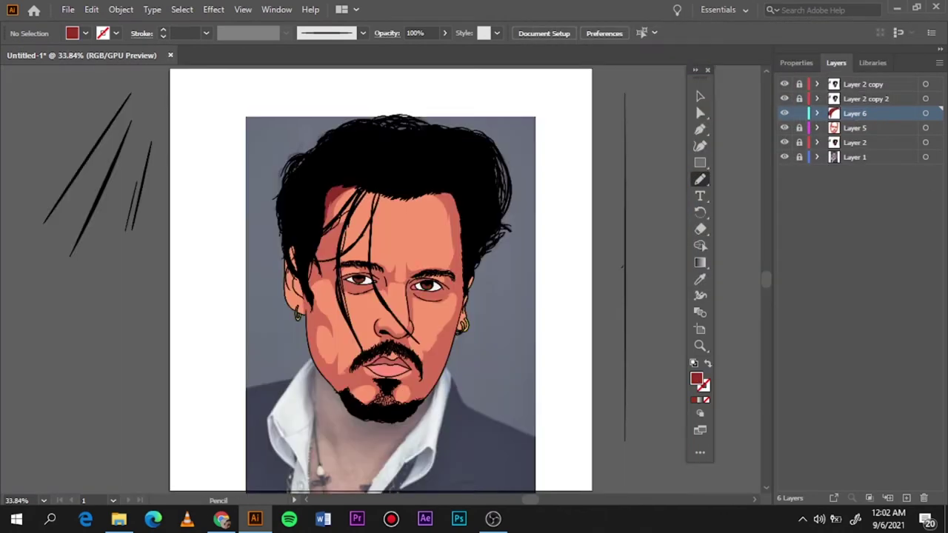
{"action": "left_click", "coordinate": [785, 157]}
{"action": "left_click", "coordinate": [849, 133]}
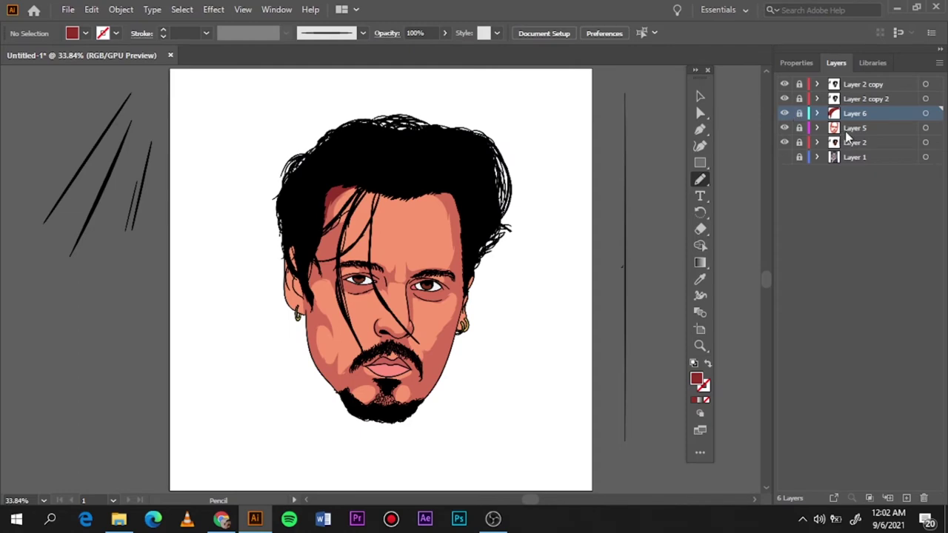
{"action": "key", "text": "ctrl+l"}
Sample the salmon skin colour, then set the fill to darker red B24A42
{"action": "key", "text": "ctrl+minus"}
{"action": "key", "text": "i"}
{"action": "left_click", "coordinate": [334, 268]}
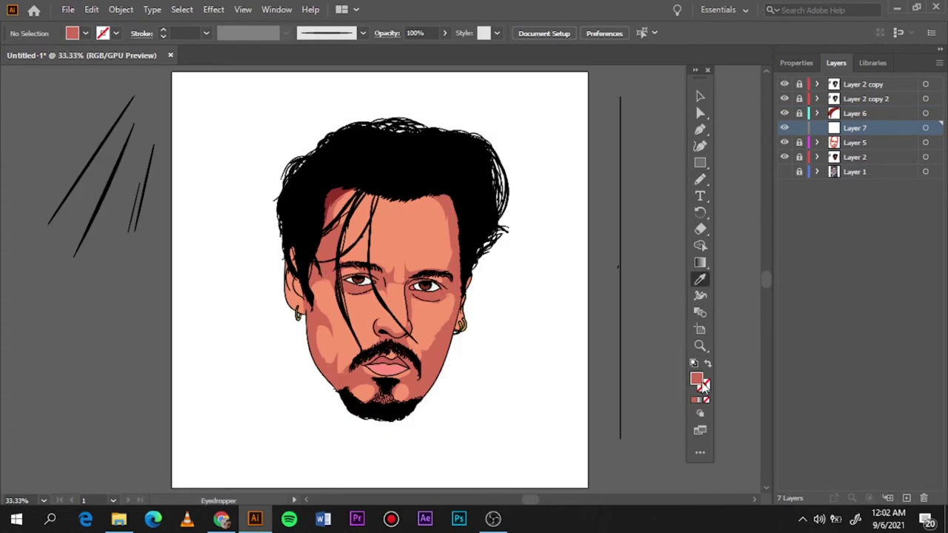
{"action": "double_click", "coordinate": [697, 379]}
{"action": "left_click", "coordinate": [646, 120]}
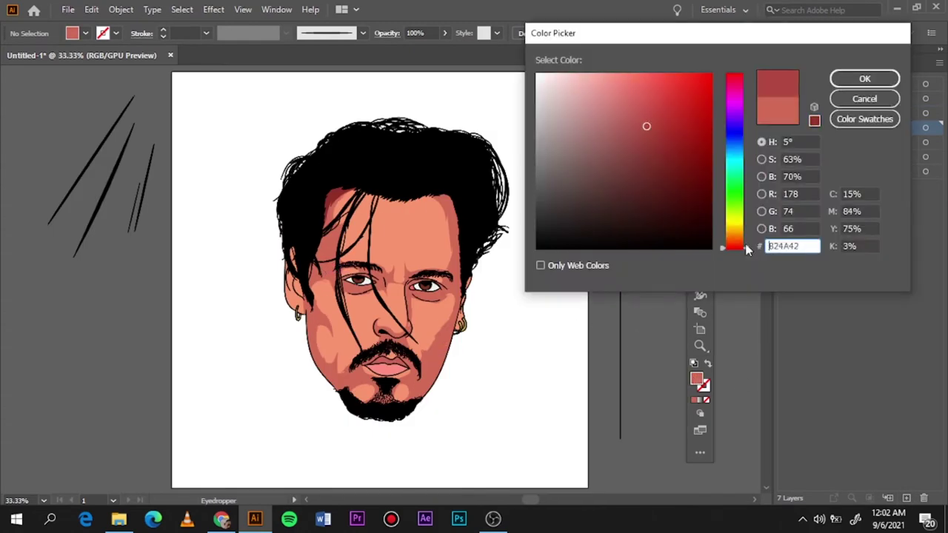
{"action": "key", "text": "Return"}
{"action": "scroll", "coordinate": [434, 339], "scroll_direction": "up", "scroll_amount": 2, "text": "alt"}
{"action": "scroll", "coordinate": [415, 338], "scroll_direction": "up", "scroll_amount": 2, "text": "alt"}
Draw darker red shadows around the nostril, nose tip and side of the nose
{"action": "scroll", "coordinate": [385, 326], "scroll_direction": "up", "scroll_amount": 1, "text": "alt"}
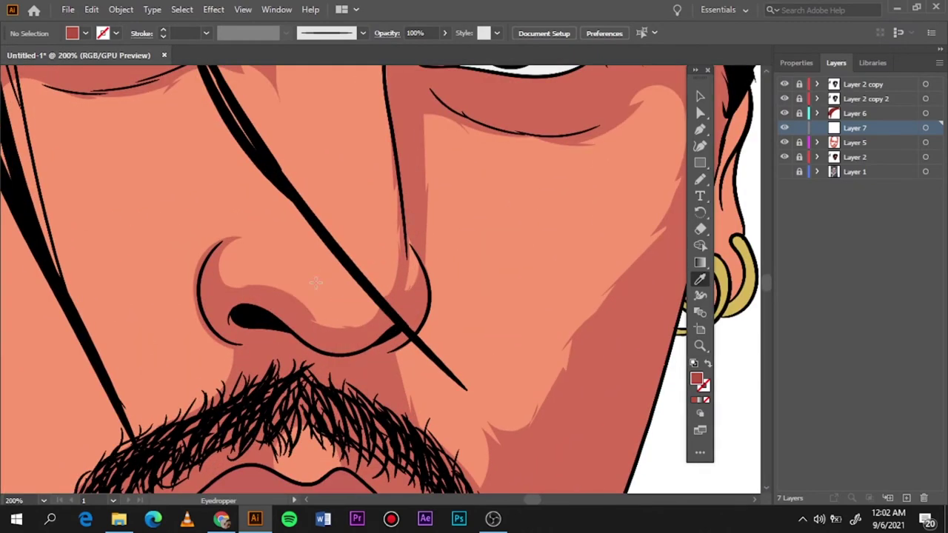
{"action": "key", "text": "n"}
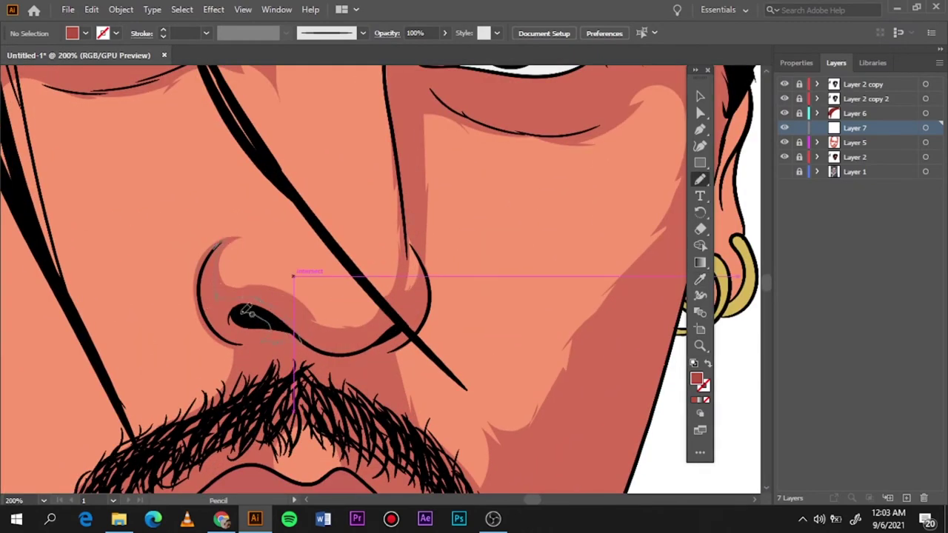
{"action": "mouse_move", "coordinate": [223, 332]}
{"action": "left_mouse_down"}
{"action": "mouse_move", "coordinate": [293, 335]}
{"action": "mouse_move", "coordinate": [256, 315]}
{"action": "left_mouse_up"}
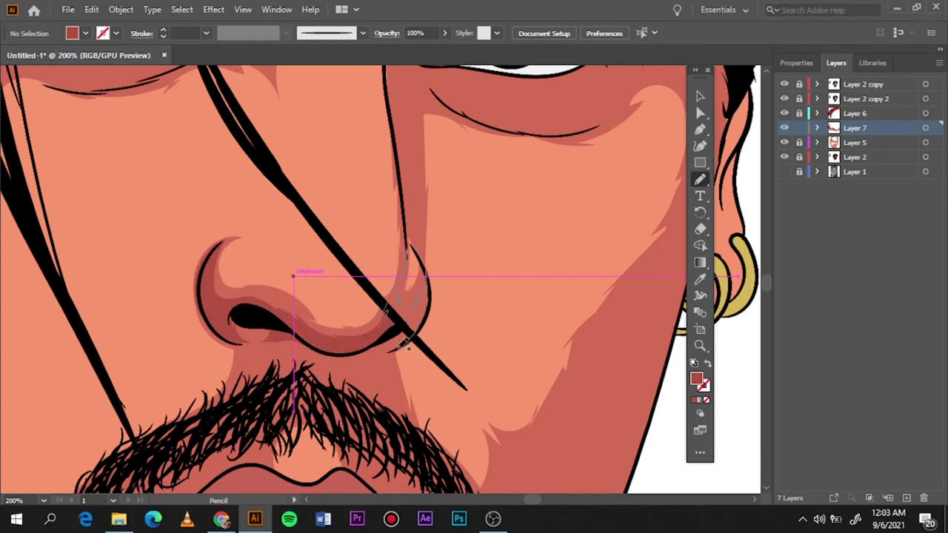
{"action": "left_click_drag", "start_coordinate": [405, 343], "coordinate": [434, 274]}
{"action": "scroll", "coordinate": [434, 275], "scroll_direction": "down", "scroll_amount": 5, "text": "alt"}
{"action": "scroll", "coordinate": [337, 324], "scroll_direction": "up", "scroll_amount": 5, "text": "alt"}
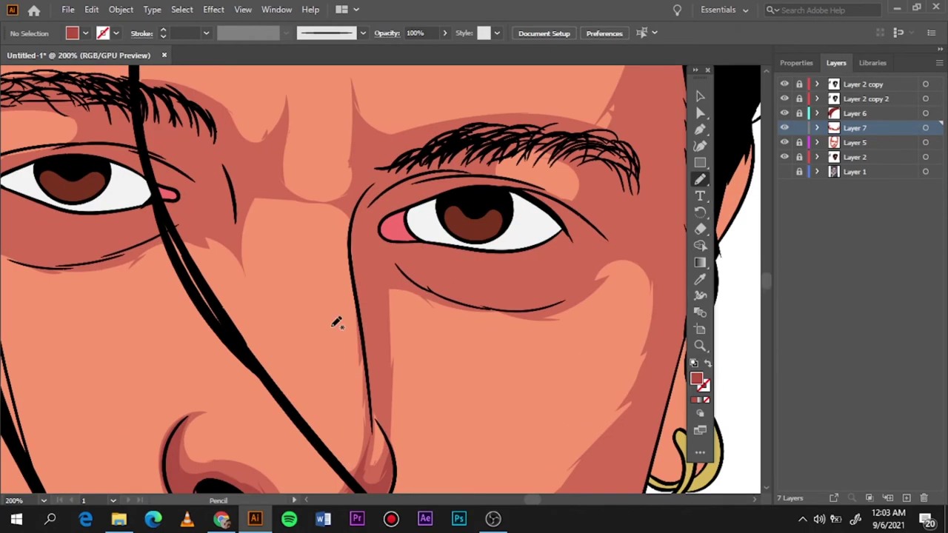
{"action": "mouse_move", "coordinate": [367, 429]}
{"action": "left_mouse_down"}
{"action": "mouse_move", "coordinate": [357, 245]}
{"action": "mouse_move", "coordinate": [390, 237]}
{"action": "left_mouse_up"}
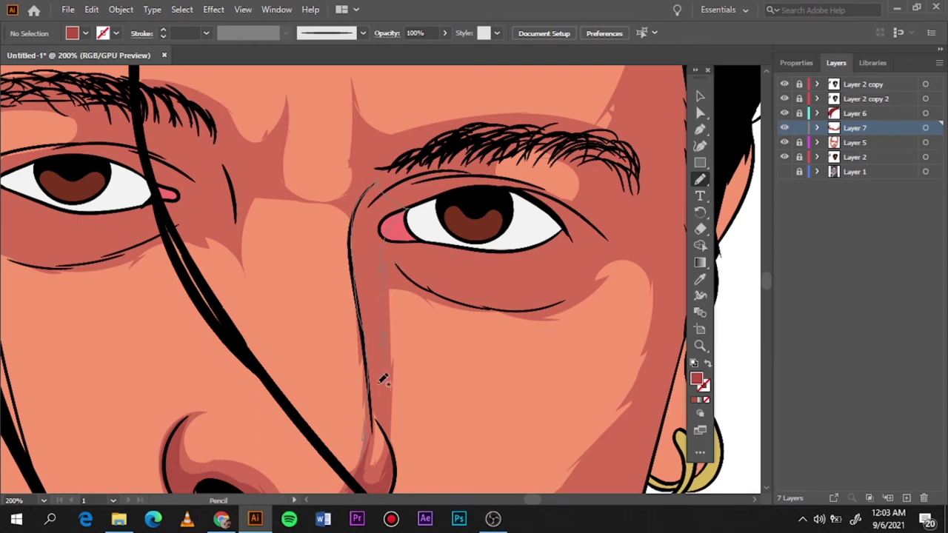
{"action": "left_click_drag", "start_coordinate": [383, 379], "coordinate": [390, 419]}
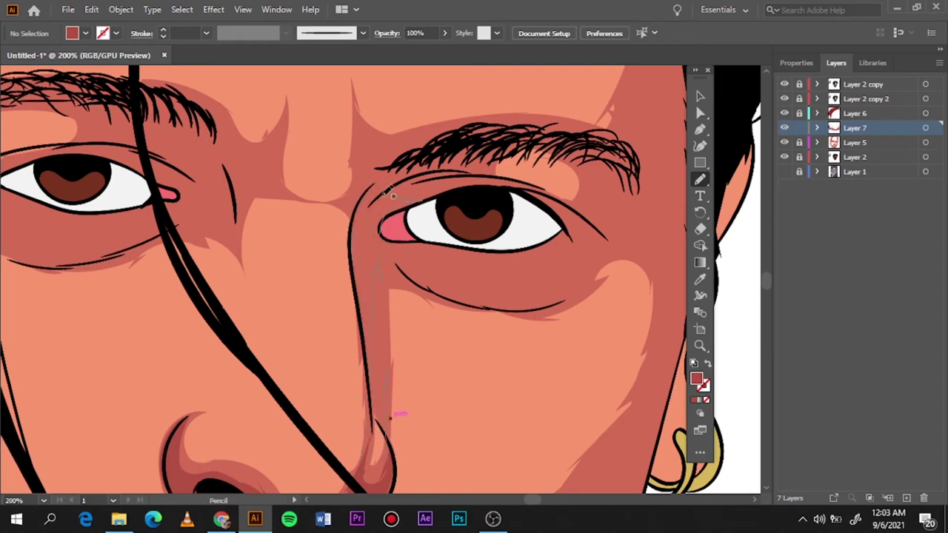
{"action": "left_click_drag", "start_coordinate": [387, 194], "coordinate": [371, 367]}
{"action": "left_click_drag", "start_coordinate": [393, 457], "coordinate": [392, 468]}
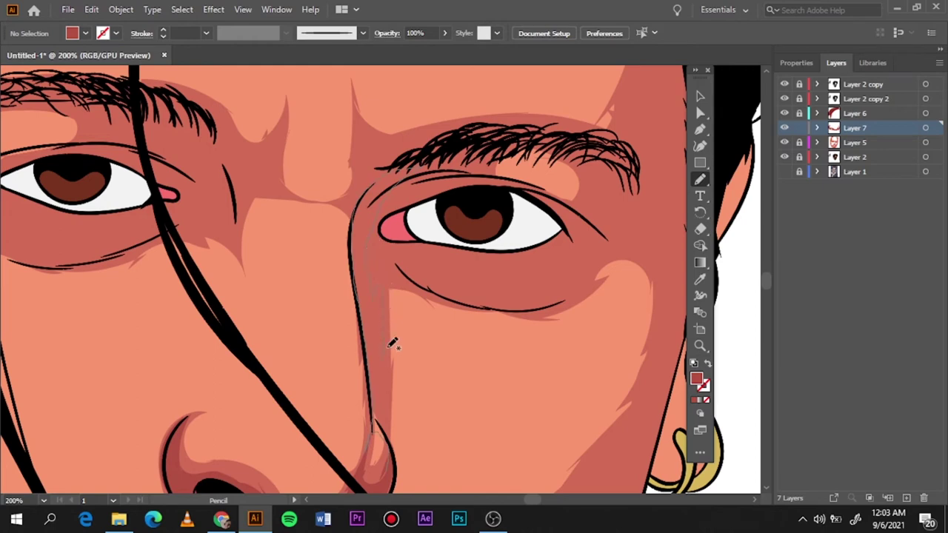
{"action": "left_click_drag", "start_coordinate": [388, 347], "coordinate": [374, 363]}
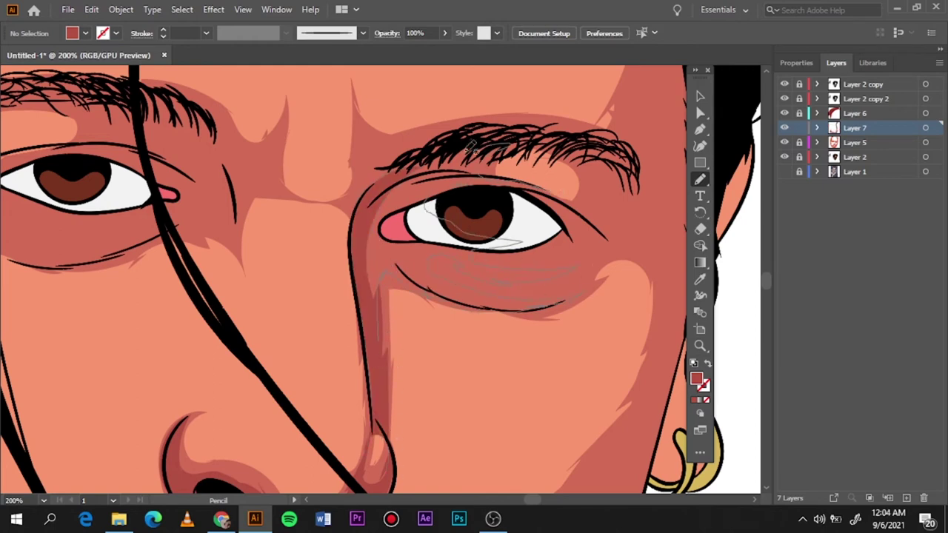
Add darker red shadow shapes under and around the right eye
{"action": "left_click_drag", "start_coordinate": [519, 278], "coordinate": [390, 323]}
{"action": "key", "text": "ctrl+0"}
{"action": "scroll", "coordinate": [425, 280], "scroll_direction": "up", "scroll_amount": 3}
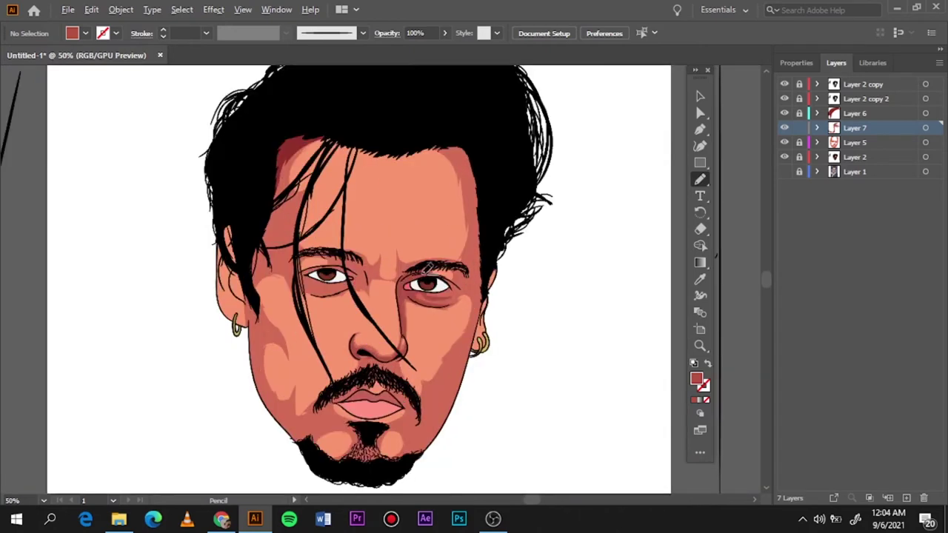
{"action": "scroll", "coordinate": [426, 280], "scroll_direction": "up", "scroll_amount": 5}
{"action": "left_click_drag", "start_coordinate": [461, 192], "coordinate": [459, 194]}
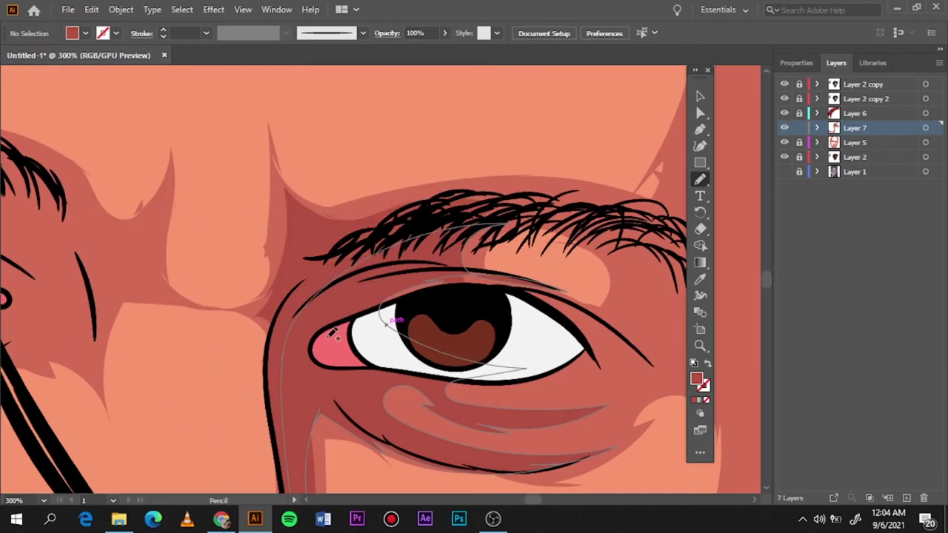
{"action": "key", "text": "ctrl+0"}
{"action": "scroll", "coordinate": [296, 293], "scroll_direction": "up", "scroll_amount": 4}
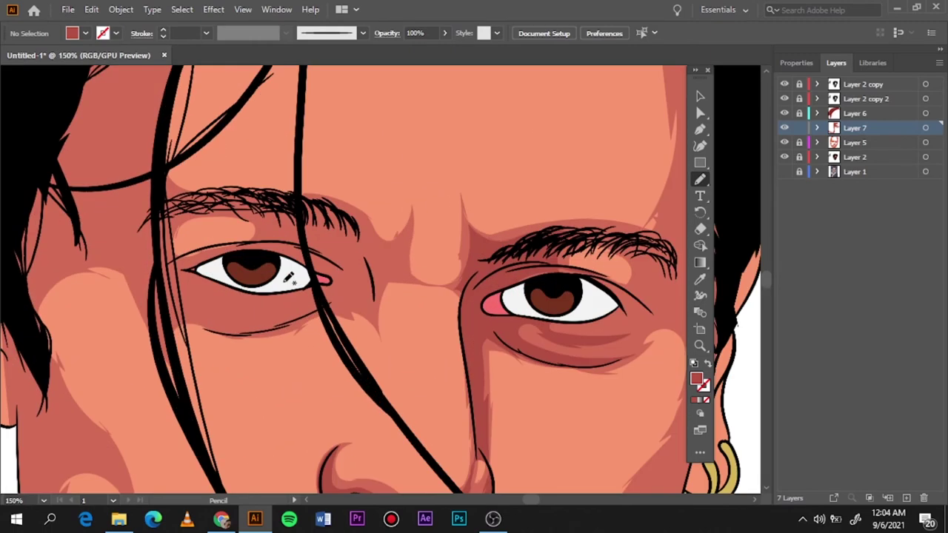
{"action": "scroll", "coordinate": [292, 278], "scroll_direction": "up", "scroll_amount": 2}
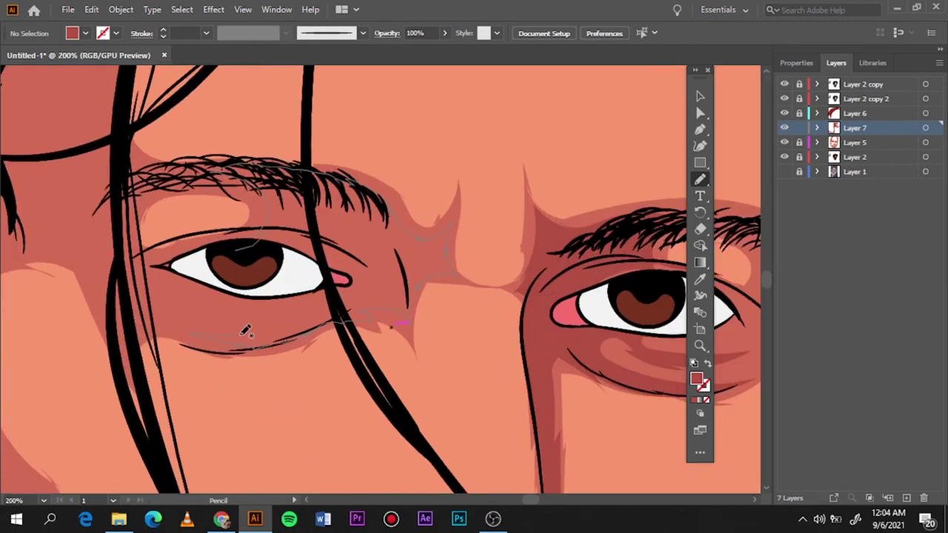
{"action": "key", "text": "ctrl+0"}
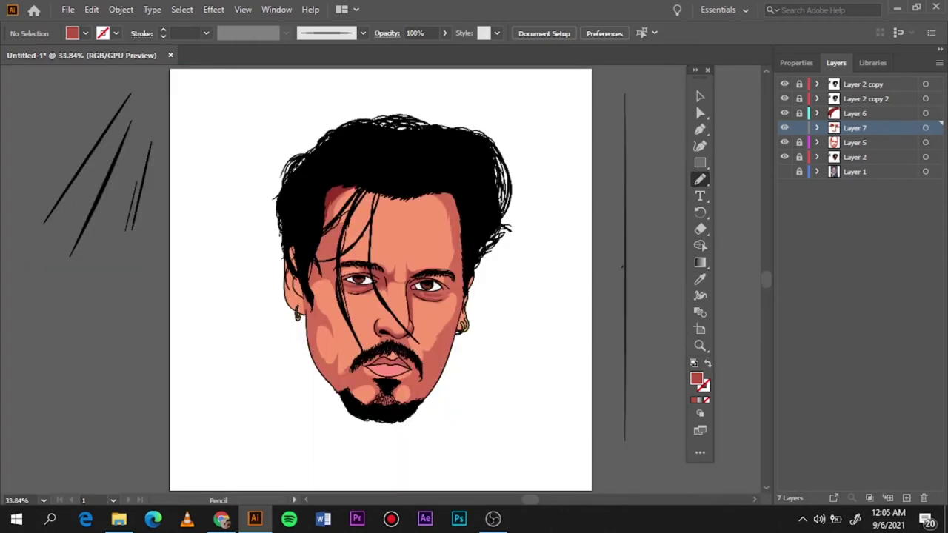
Shade the left cheek up to the eyebrow with darker red shapes
{"action": "scroll", "coordinate": [329, 264], "scroll_direction": "up", "scroll_amount": 3}
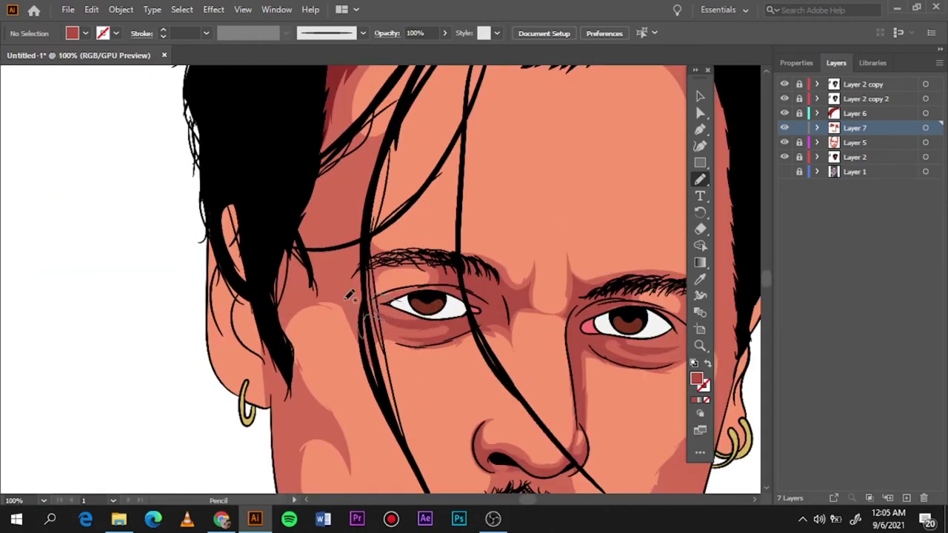
{"action": "left_click_drag", "start_coordinate": [275, 319], "coordinate": [394, 259]}
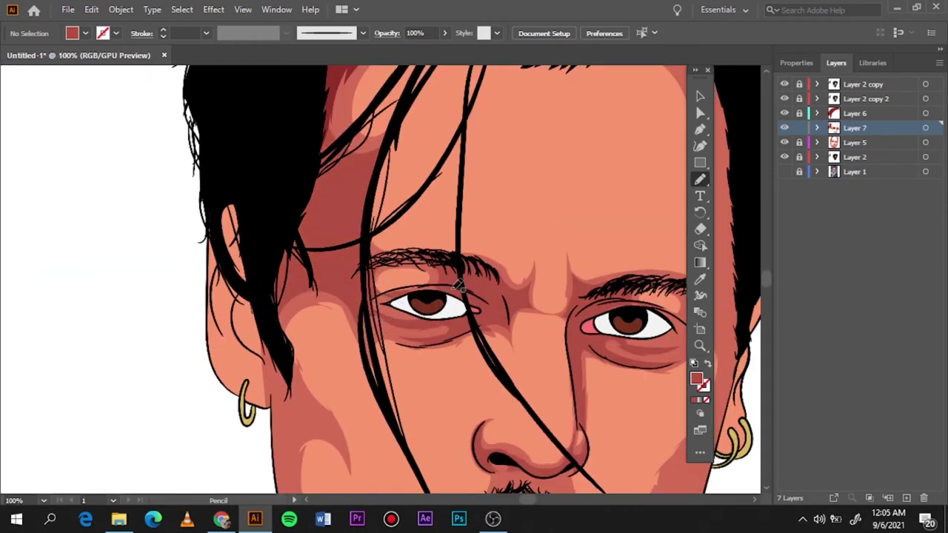
{"action": "scroll", "coordinate": [413, 238], "scroll_direction": "up", "scroll_amount": 3}
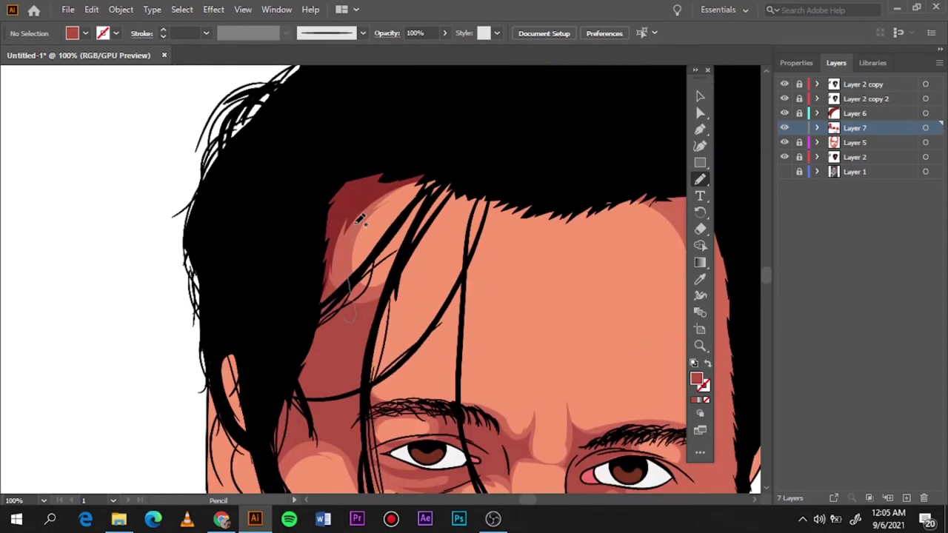
{"action": "key", "text": "ctrl+0"}
{"action": "scroll", "coordinate": [326, 333], "scroll_direction": "up", "scroll_amount": 5}
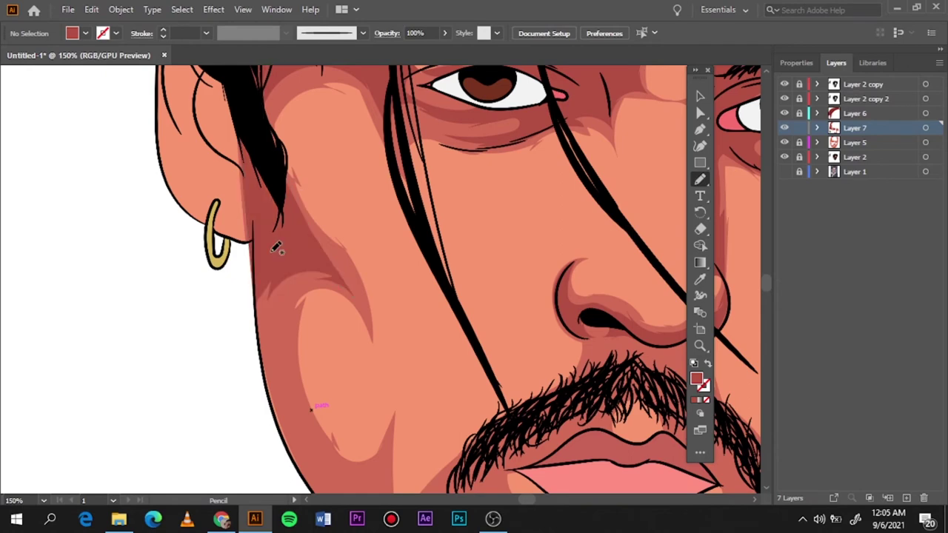
{"action": "scroll", "coordinate": [299, 188], "scroll_direction": "down", "scroll_amount": 2}
{"action": "scroll", "coordinate": [300, 188], "scroll_direction": "right", "scroll_amount": 4}
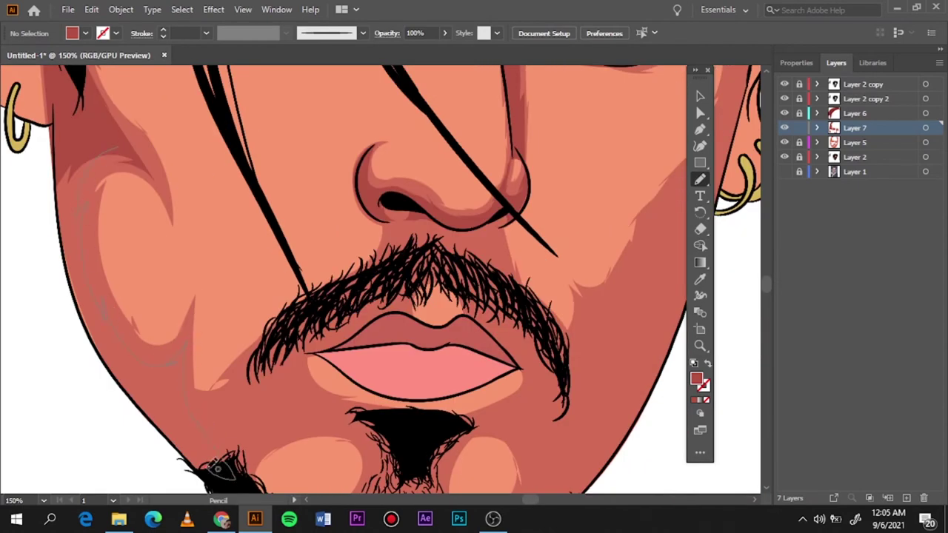
{"action": "left_click_drag", "start_coordinate": [189, 343], "coordinate": [59, 187]}
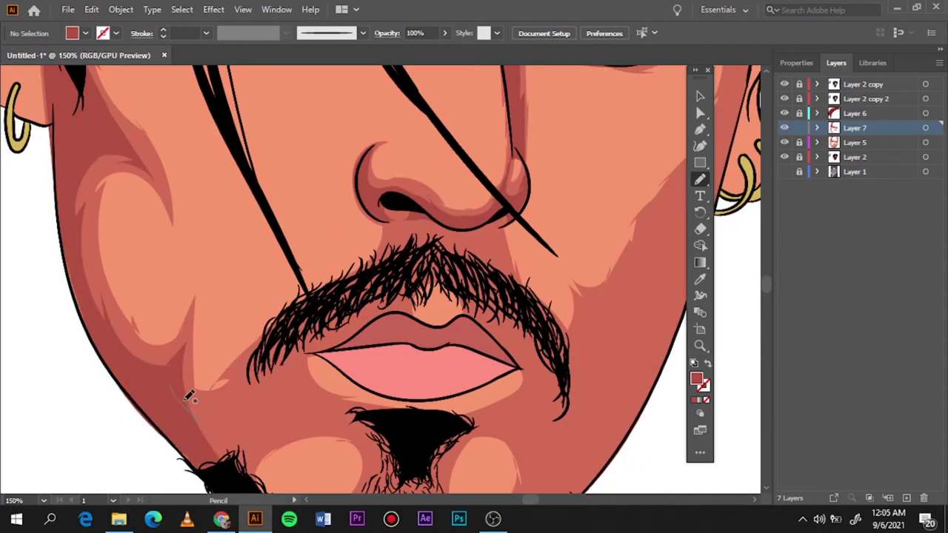
Draw darker red shadow shapes from the lower cheek around the moustache
{"action": "left_click_drag", "start_coordinate": [182, 392], "coordinate": [400, 323]}
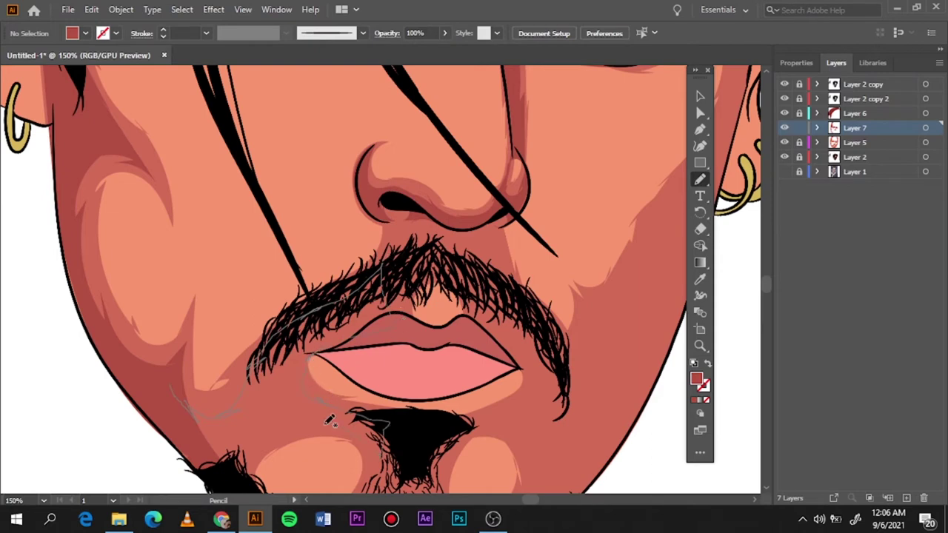
{"action": "left_click_drag", "start_coordinate": [326, 399], "coordinate": [252, 486]}
{"action": "key", "text": "ctrl+0"}
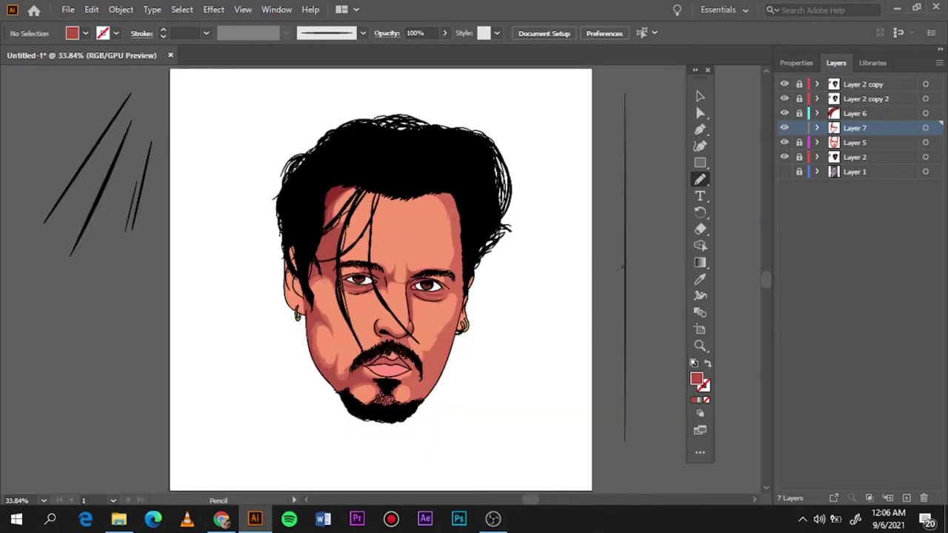
{"action": "scroll", "coordinate": [400, 350], "scroll_direction": "up", "scroll_amount": 5}
{"action": "scroll", "coordinate": [400, 350], "scroll_direction": "up", "scroll_amount": 2}
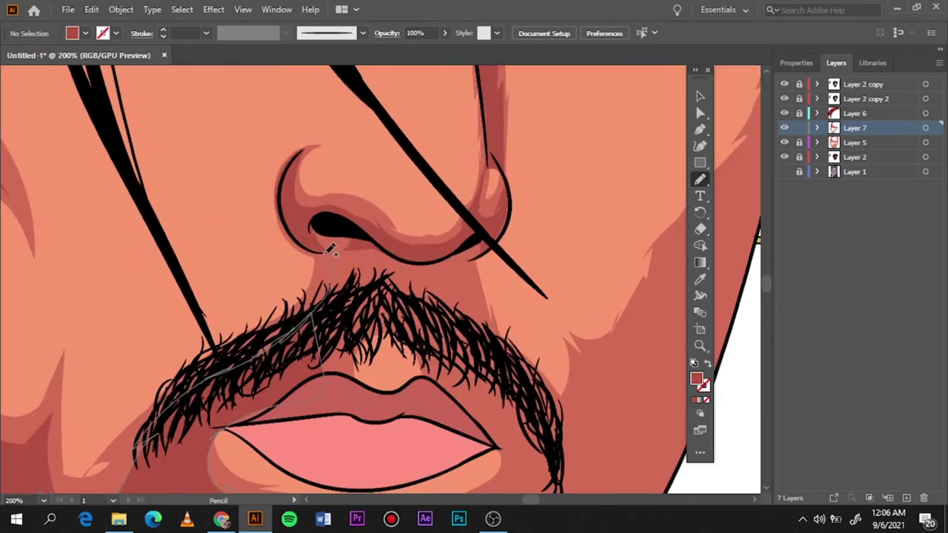
{"action": "left_click_drag", "start_coordinate": [389, 287], "coordinate": [347, 378]}
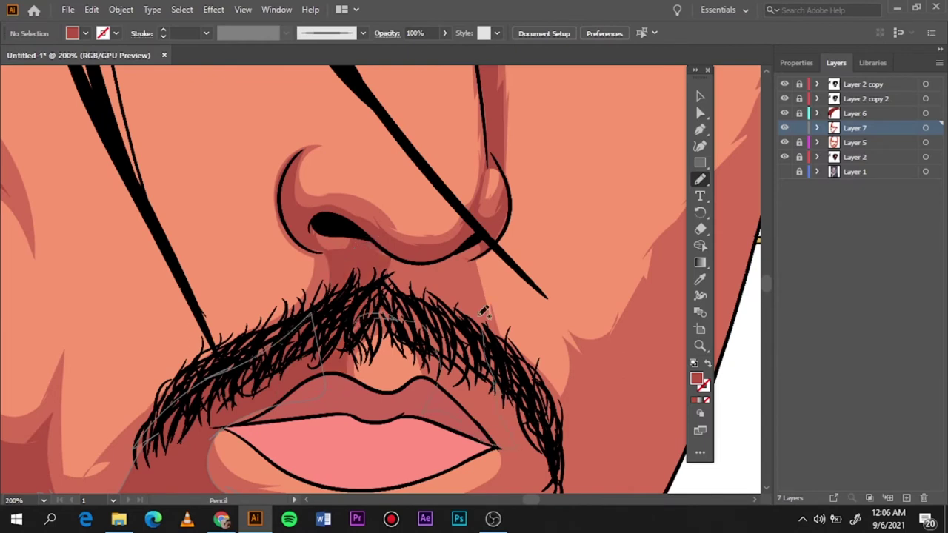
{"action": "key", "text": "ctrl+0"}
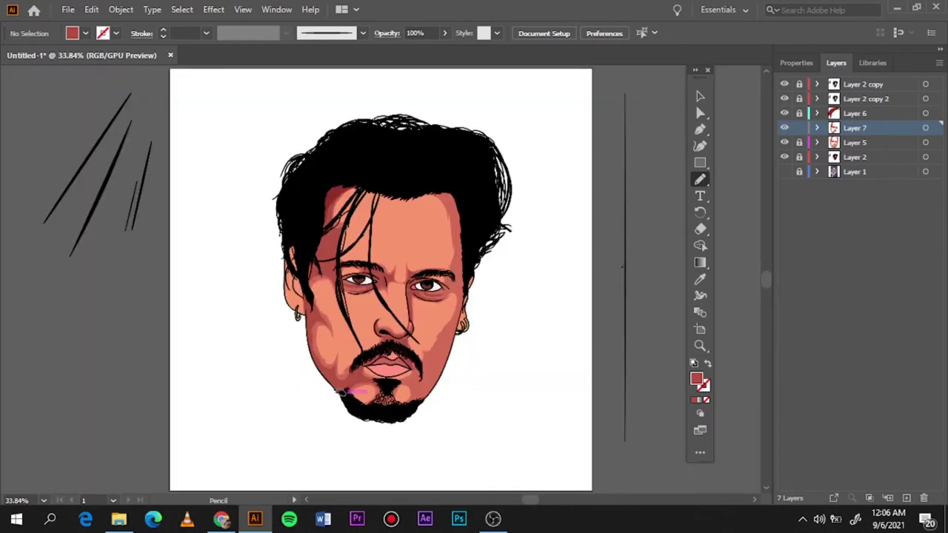
{"action": "scroll", "coordinate": [343, 393], "scroll_direction": "up", "scroll_amount": 3}
{"action": "scroll", "coordinate": [343, 393], "scroll_direction": "up", "scroll_amount": 2}
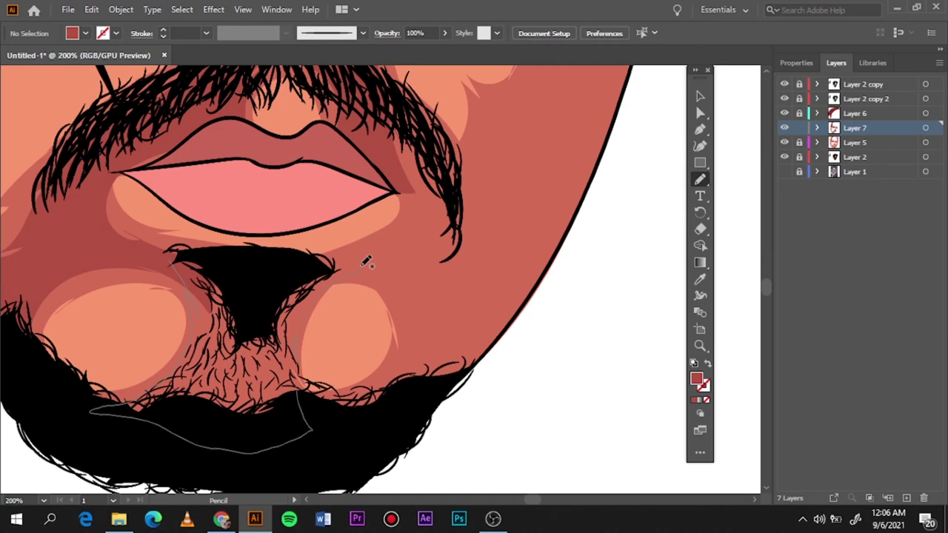
Add a darker red shadow around the chin and goatee
{"action": "mouse_move", "coordinate": [365, 260]}
{"action": "left_mouse_down"}
{"action": "mouse_move", "coordinate": [316, 281]}
{"action": "mouse_move", "coordinate": [300, 398]}
{"action": "mouse_move", "coordinate": [555, 255]}
{"action": "mouse_move", "coordinate": [386, 100]}
{"action": "mouse_move", "coordinate": [265, 271]}
{"action": "left_mouse_up"}
{"action": "key", "text": "ctrl+0"}
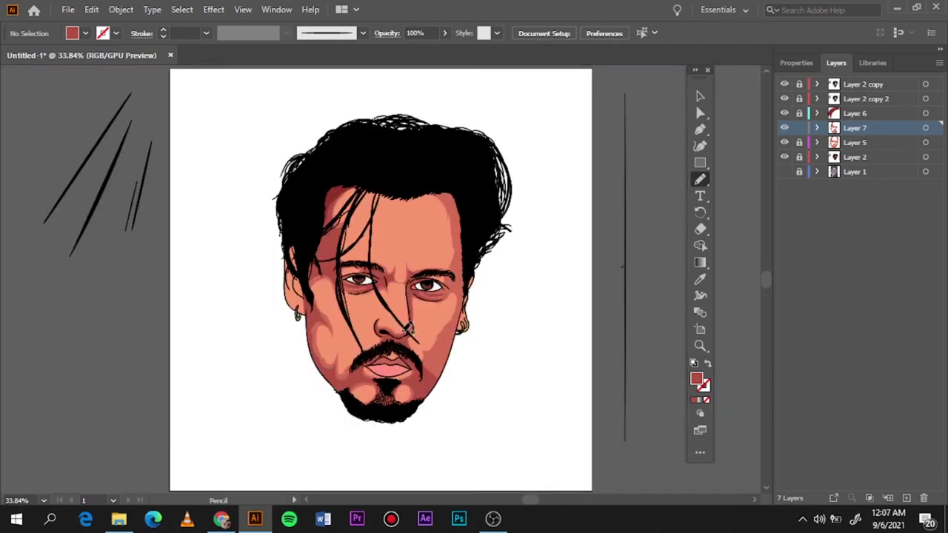
{"action": "scroll", "coordinate": [444, 335], "scroll_direction": "up", "scroll_amount": 3}
{"action": "scroll", "coordinate": [445, 335], "scroll_direction": "up", "scroll_amount": 1}
Shade the right cheek, under the eye and around the brow in darker red
{"action": "left_click_drag", "start_coordinate": [340, 400], "coordinate": [381, 338]}
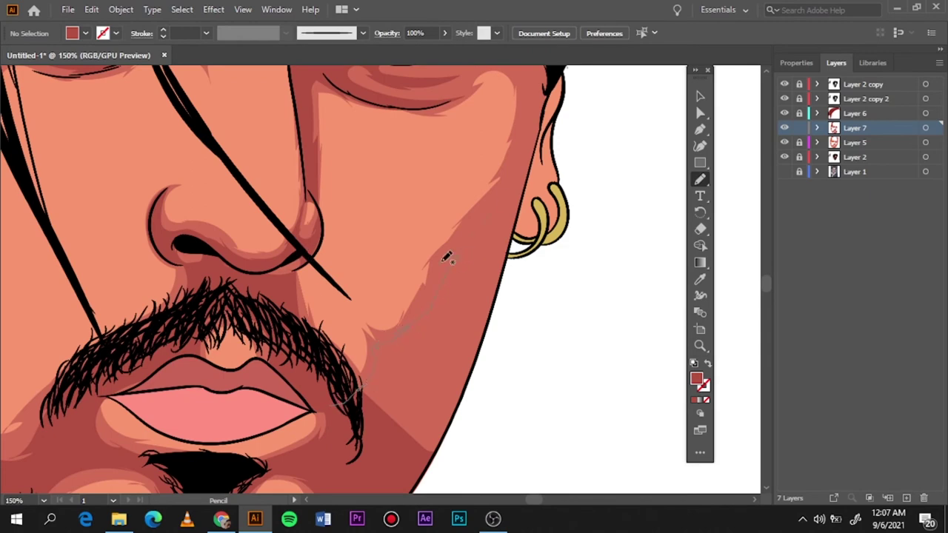
{"action": "left_click_drag", "start_coordinate": [517, 233], "coordinate": [444, 404]}
{"action": "scroll", "coordinate": [445, 404], "scroll_direction": "up", "scroll_amount": 5}
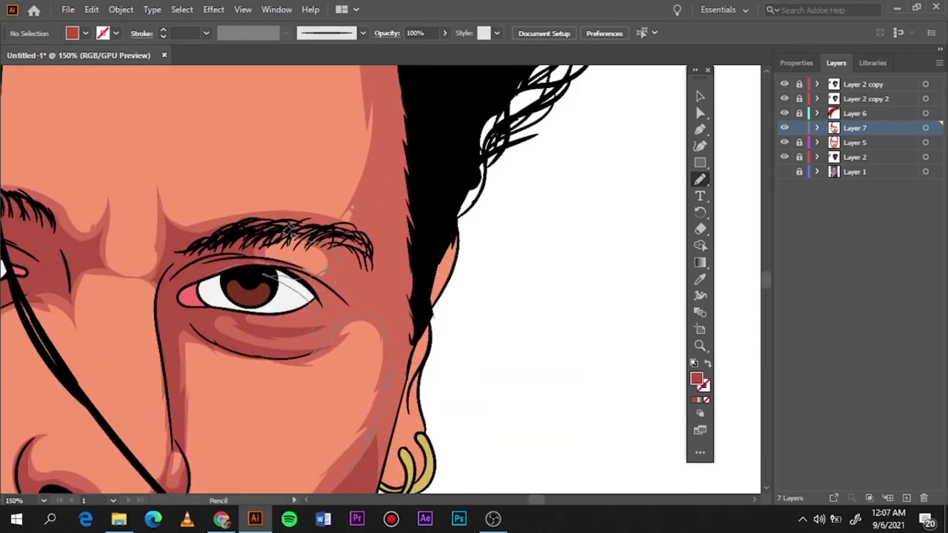
{"action": "left_click_drag", "start_coordinate": [320, 324], "coordinate": [378, 478]}
{"action": "key", "text": "ctrl+0"}
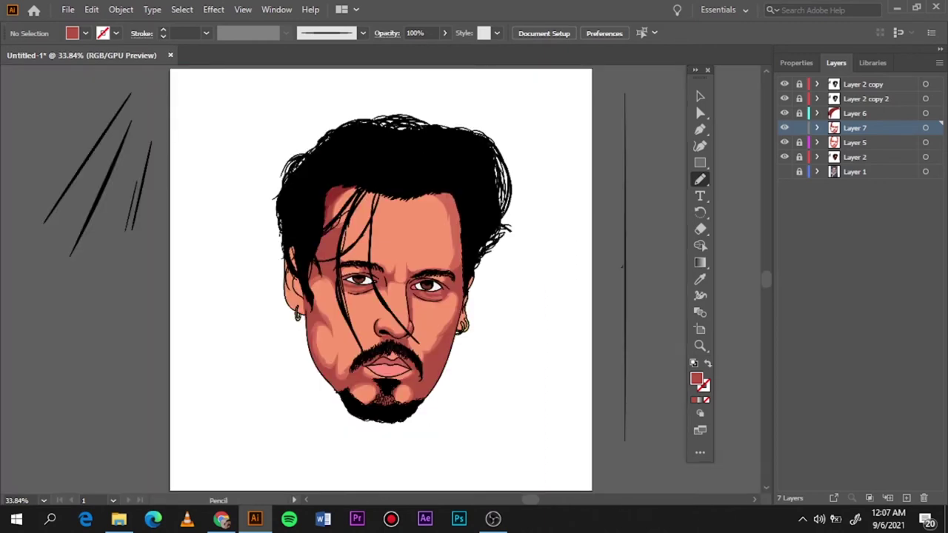
{"action": "key", "text": "ctrl+1"}
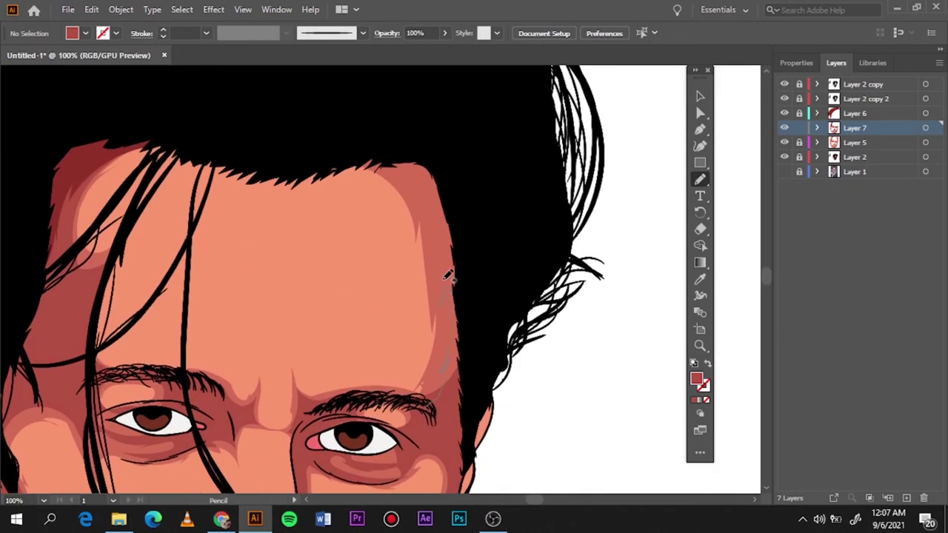
{"action": "key", "text": "ctrl+0"}
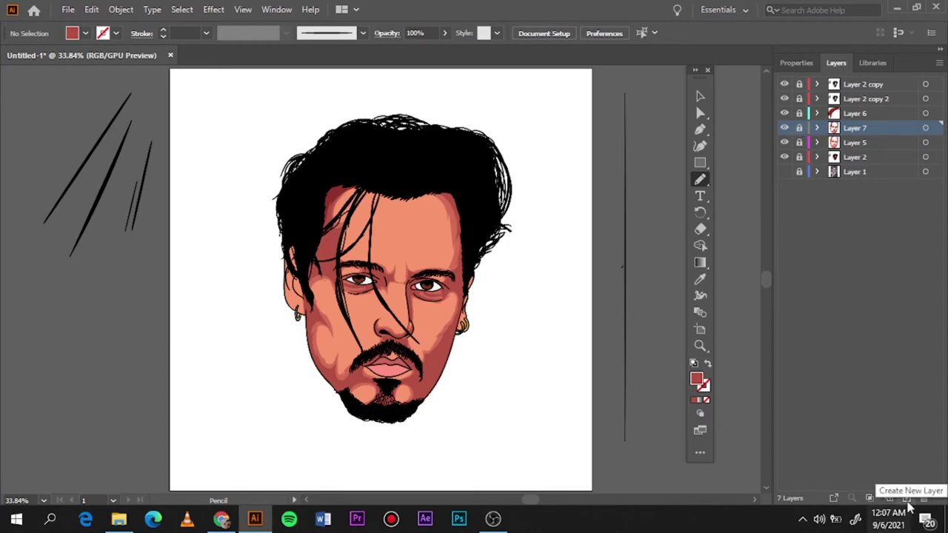
Create Layer 8 and set its fill to a deeper red
{"action": "left_click", "coordinate": [907, 498]}
{"action": "double_click", "coordinate": [697, 379]}
{"action": "left_click", "coordinate": [843, 83]}
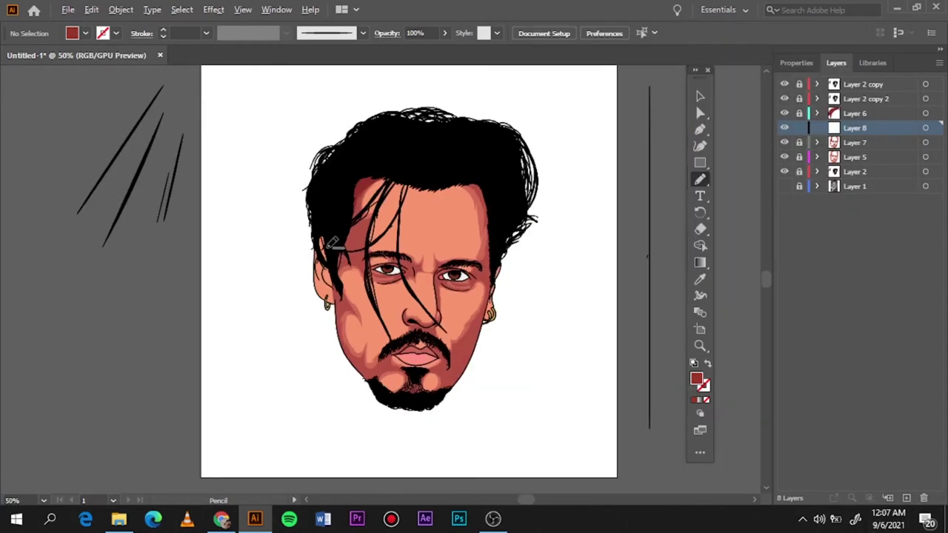
{"action": "key", "text": "ctrl+1"}
{"action": "scroll", "coordinate": [438, 334], "scroll_direction": "down", "scroll_amount": 3}
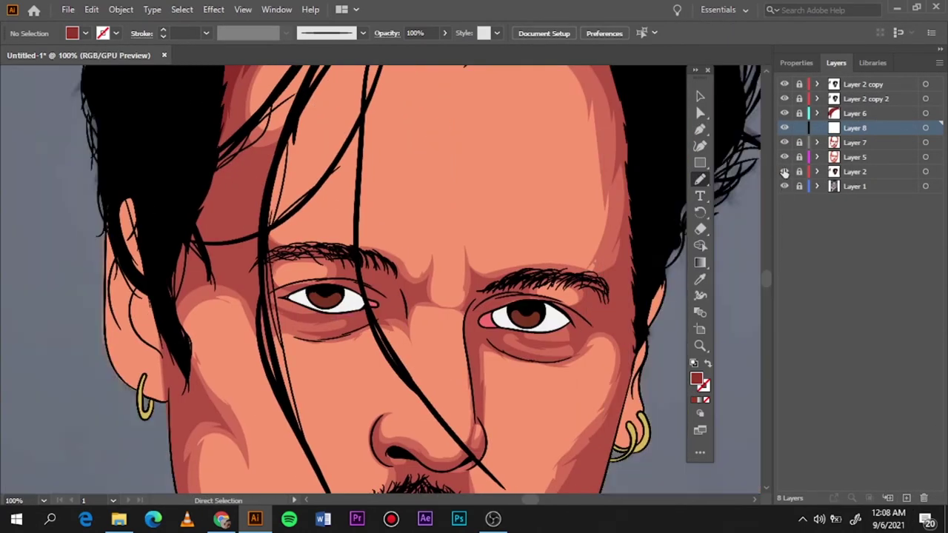
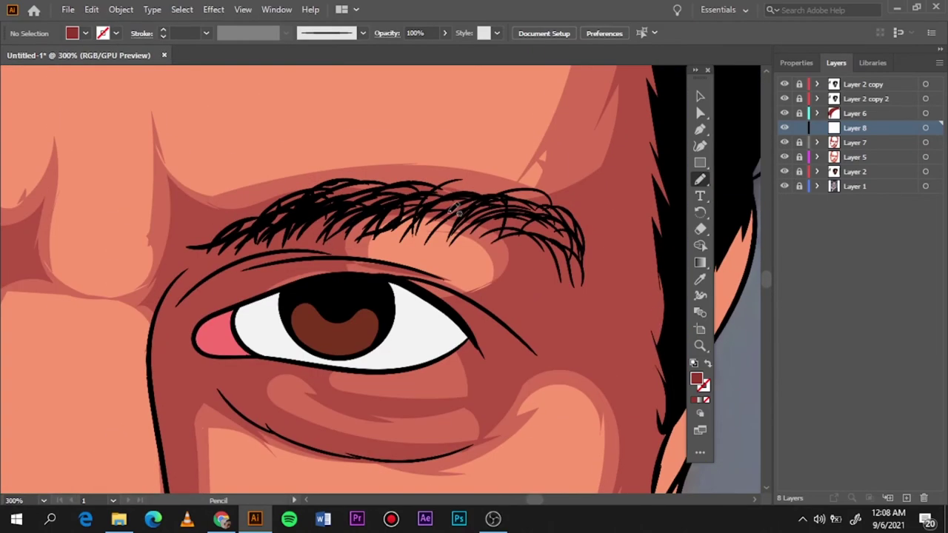
Draw closed shadow shapes beside and under the eye, with the reference photo hidden
{"action": "left_click_drag", "start_coordinate": [418, 290], "coordinate": [524, 222]}
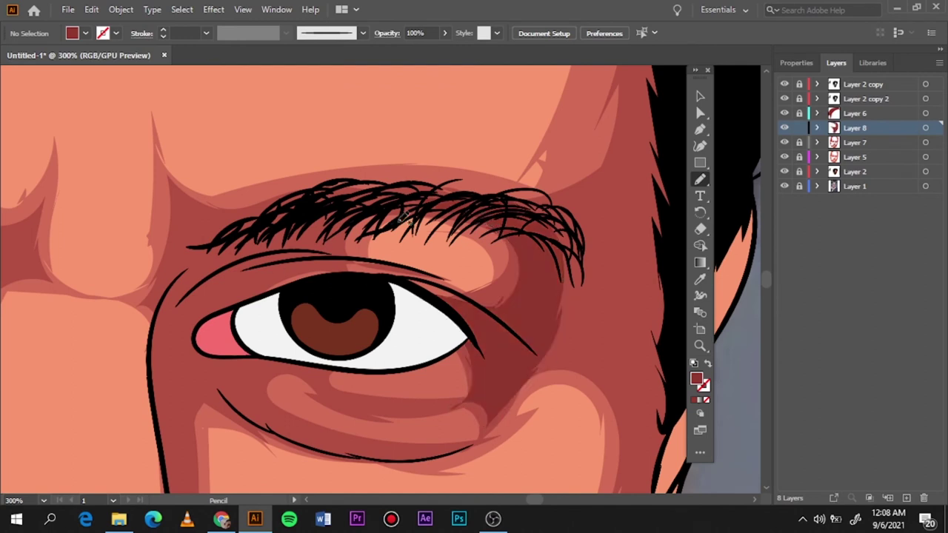
{"action": "mouse_move", "coordinate": [219, 220]}
{"action": "left_mouse_down"}
{"action": "mouse_move", "coordinate": [155, 364]}
{"action": "mouse_move", "coordinate": [328, 446]}
{"action": "mouse_move", "coordinate": [376, 405]}
{"action": "mouse_move", "coordinate": [226, 210]}
{"action": "left_mouse_up"}
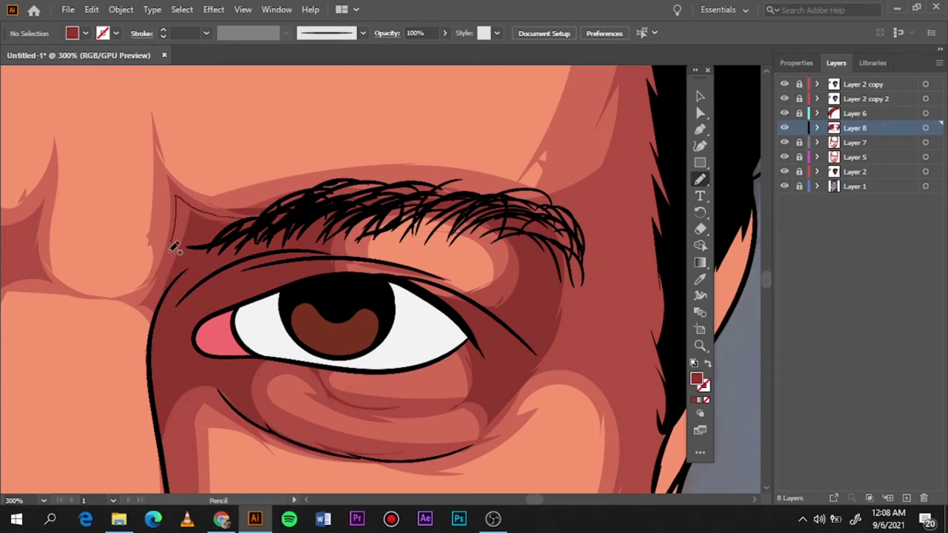
{"action": "key", "text": "ctrl+0"}
{"action": "left_click", "coordinate": [785, 187]}
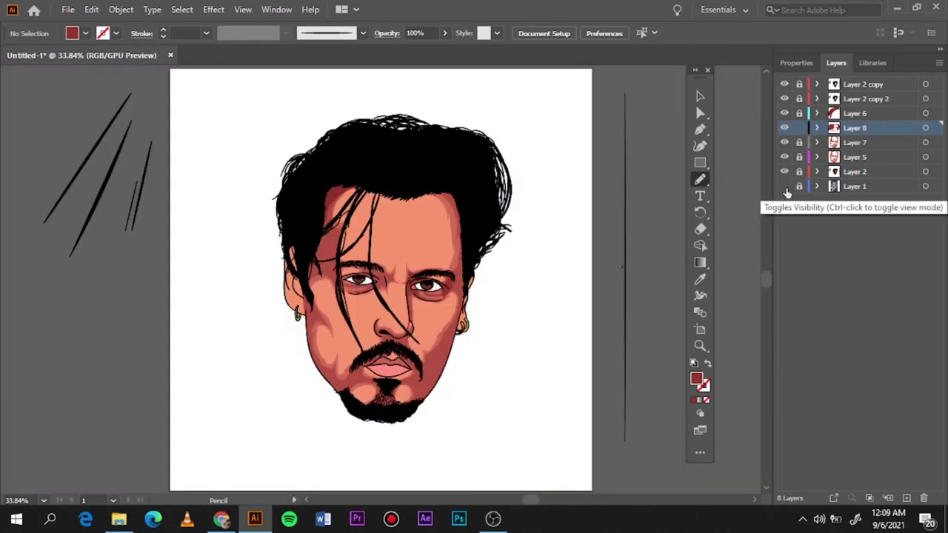
{"action": "scroll", "coordinate": [519, 222], "scroll_direction": "up", "scroll_amount": 2}
{"action": "scroll", "coordinate": [518, 208], "scroll_direction": "up", "scroll_amount": 2}
{"action": "scroll", "coordinate": [540, 185], "scroll_direction": "up", "scroll_amount": 1}
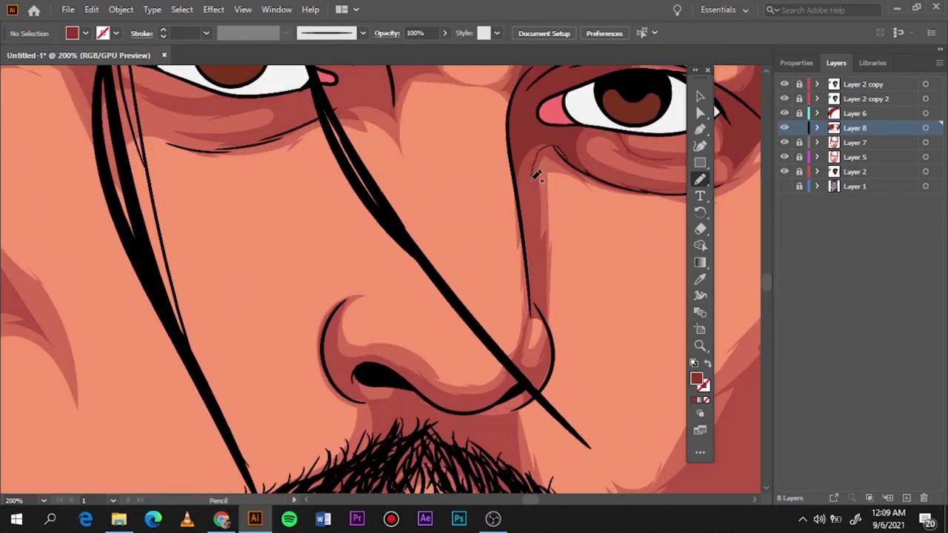
Add shadow shapes along the nose bridge, both nostrils and around the moustache and lips
{"action": "left_click_drag", "start_coordinate": [537, 175], "coordinate": [542, 278]}
{"action": "left_click_drag", "start_coordinate": [327, 339], "coordinate": [374, 404]}
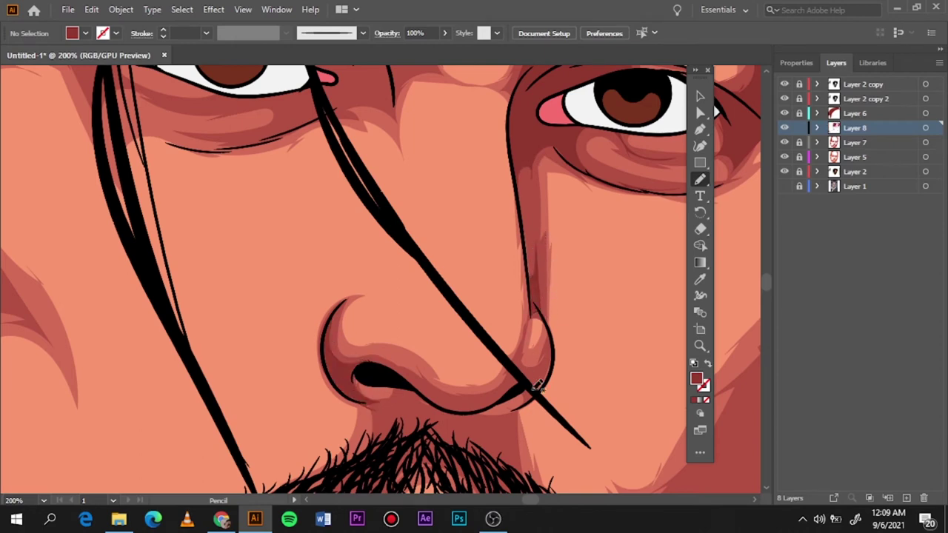
{"action": "left_click_drag", "start_coordinate": [557, 356], "coordinate": [512, 385]}
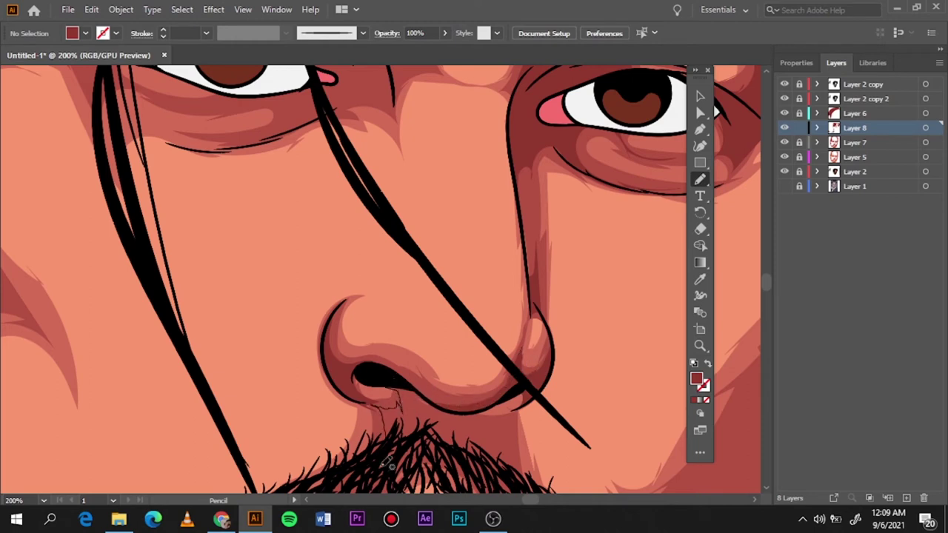
{"action": "scroll", "coordinate": [400, 415], "scroll_direction": "down", "scroll_amount": 3}
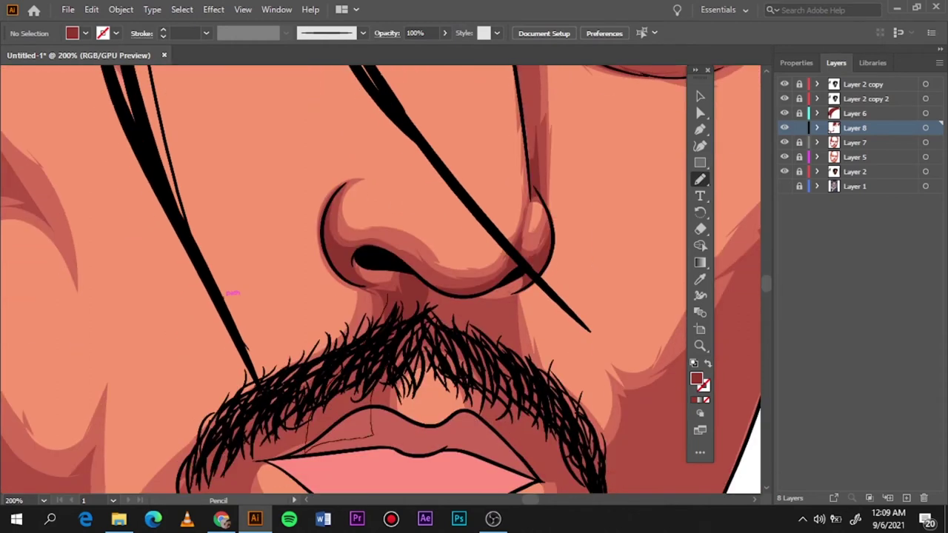
{"action": "left_click_drag", "start_coordinate": [306, 421], "coordinate": [305, 420]}
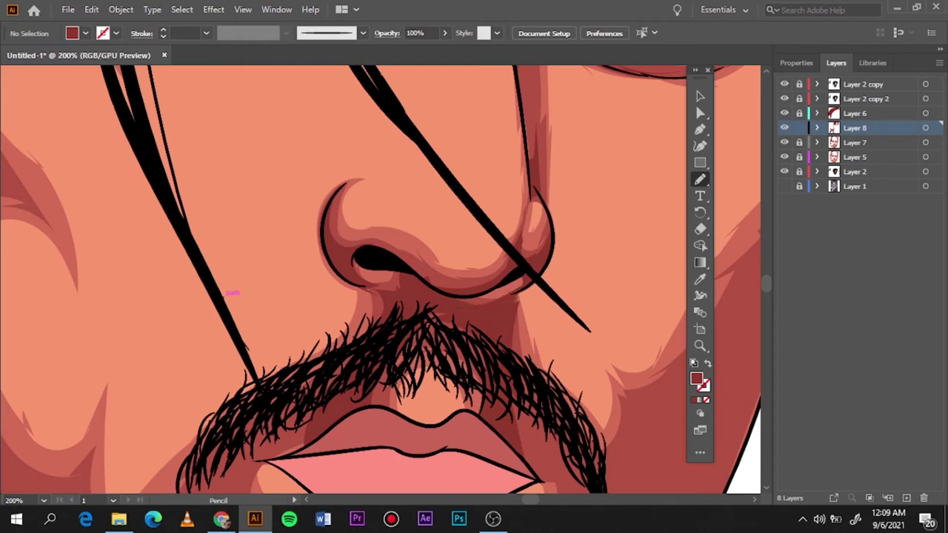
{"action": "key", "text": "ctrl+0"}
Add a shadow stroke near the left eye and show the reference photo again
{"action": "scroll", "coordinate": [385, 265], "scroll_direction": "up", "scroll_amount": 5}
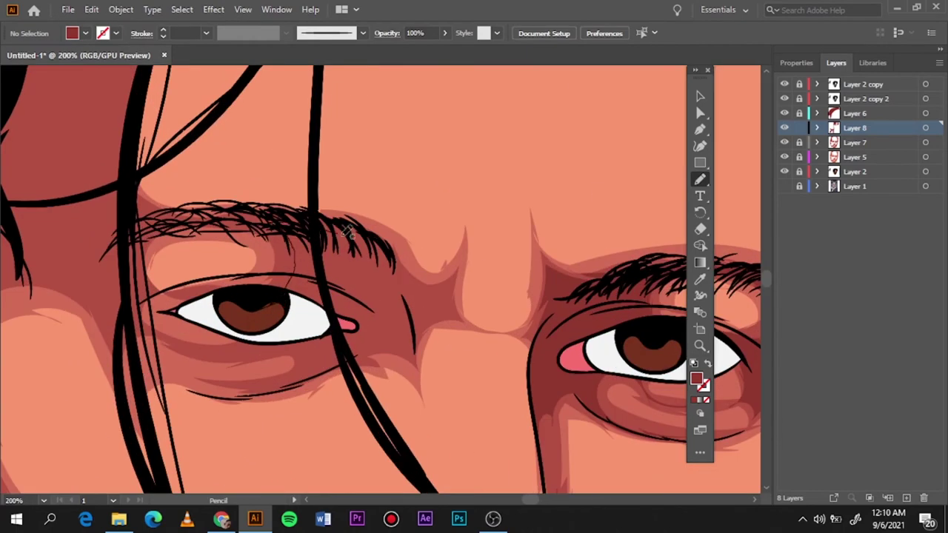
{"action": "mouse_move", "coordinate": [446, 288]}
{"action": "left_mouse_down"}
{"action": "mouse_move", "coordinate": [426, 320]}
{"action": "mouse_move", "coordinate": [445, 291]}
{"action": "left_mouse_up"}
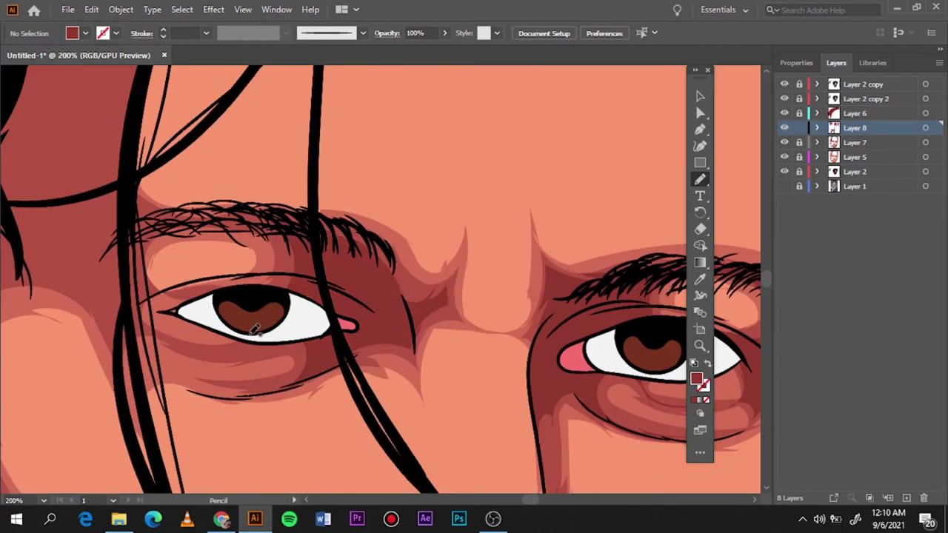
{"action": "key", "text": "ctrl+0"}
{"action": "left_click", "coordinate": [785, 186]}
With colour layers hidden, pencil red shadows along the jawline, beard top and beside the moustache
{"action": "left_click_drag", "start_coordinate": [784, 171], "coordinate": [785, 142]}
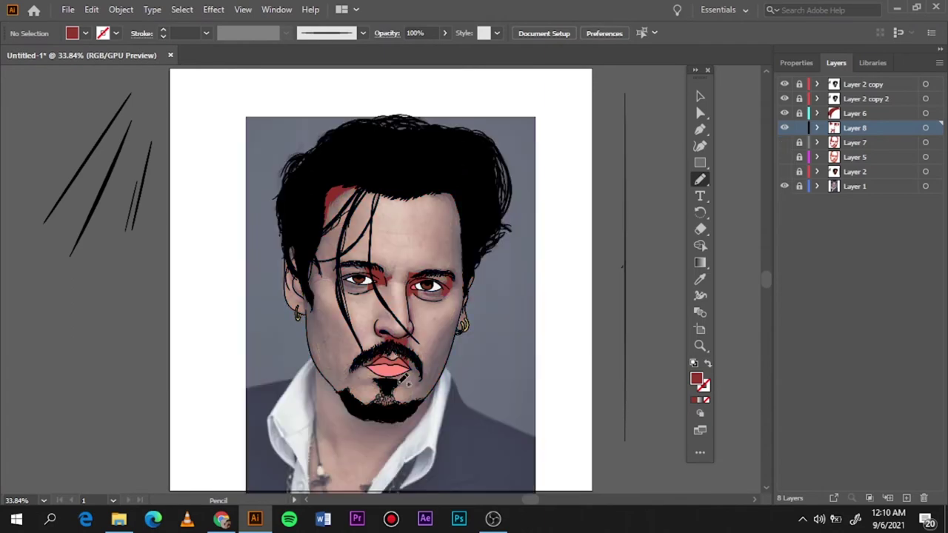
{"action": "scroll", "coordinate": [443, 394], "scroll_direction": "up", "scroll_amount": 4}
{"action": "left_click_drag", "start_coordinate": [340, 317], "coordinate": [342, 305]}
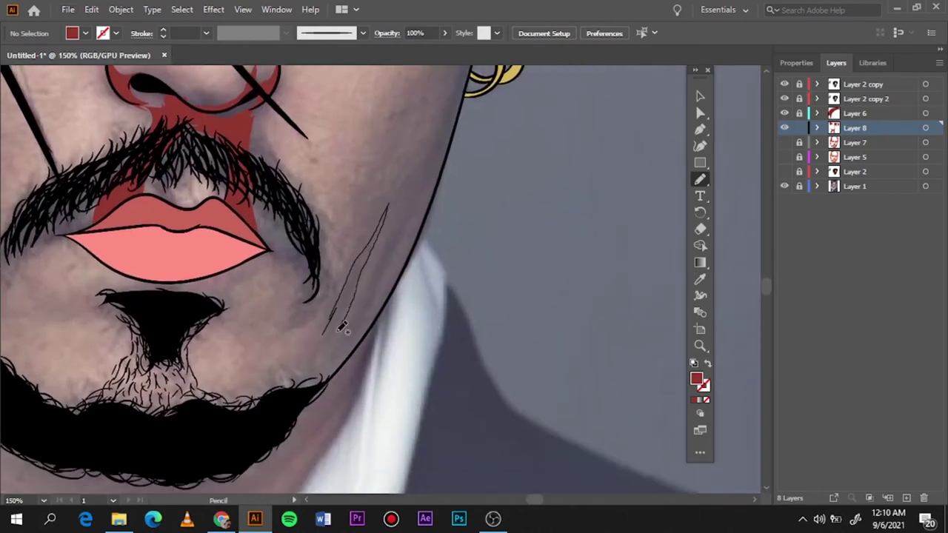
{"action": "left_click_drag", "start_coordinate": [266, 391], "coordinate": [191, 403]}
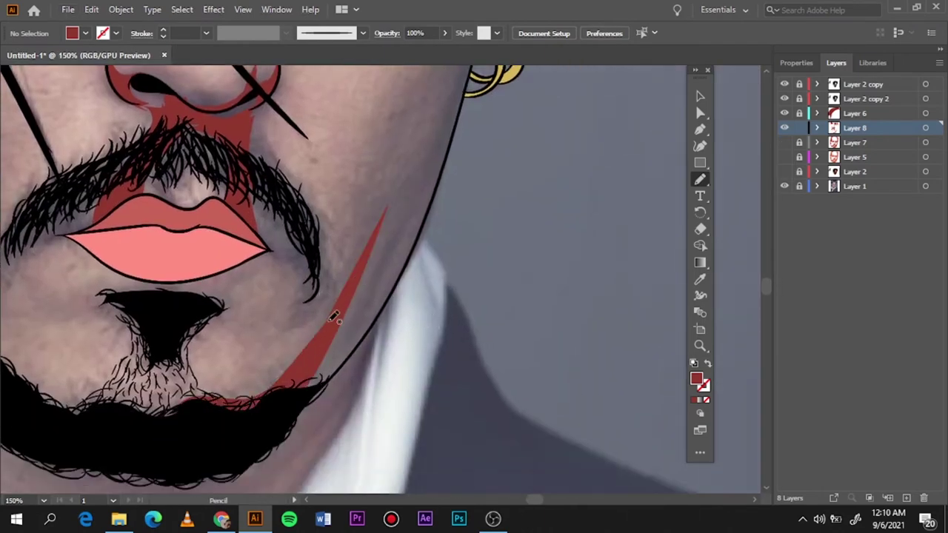
{"action": "left_click_drag", "start_coordinate": [330, 315], "coordinate": [321, 262]}
{"action": "left_click_drag", "start_coordinate": [255, 161], "coordinate": [250, 152]}
{"action": "left_click_drag", "start_coordinate": [326, 348], "coordinate": [315, 391]}
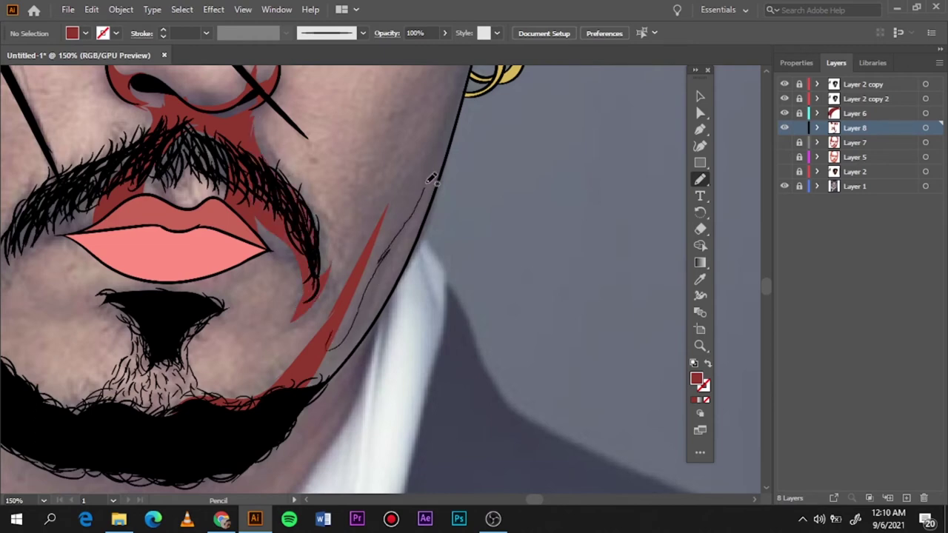
Toggle the colour layers and reference photo to compare the new shadows with the photo
{"action": "left_click_drag", "start_coordinate": [785, 142], "coordinate": [784, 171]}
{"action": "key", "text": "ctrl+0"}
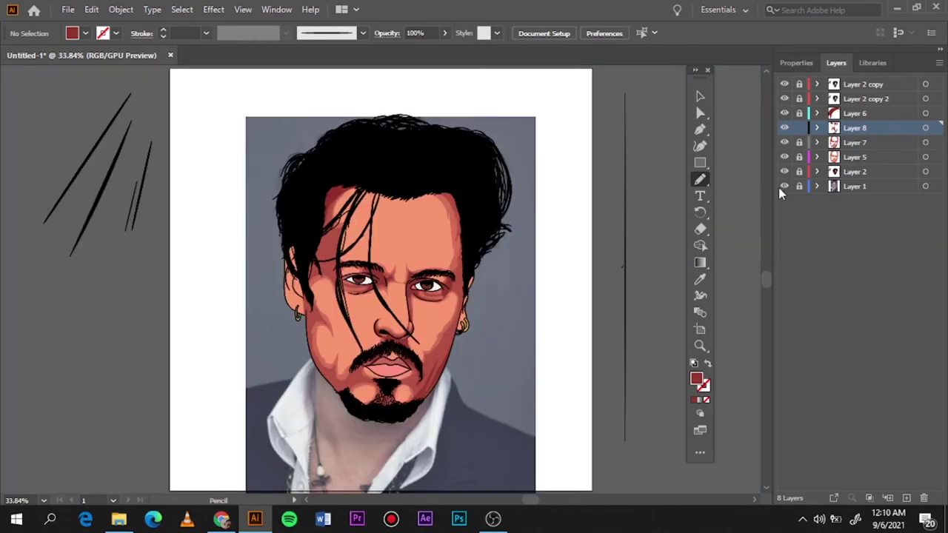
{"action": "left_click", "coordinate": [784, 187]}
{"action": "left_click", "coordinate": [784, 186]}
{"action": "left_click_drag", "start_coordinate": [784, 171], "coordinate": [786, 130]}
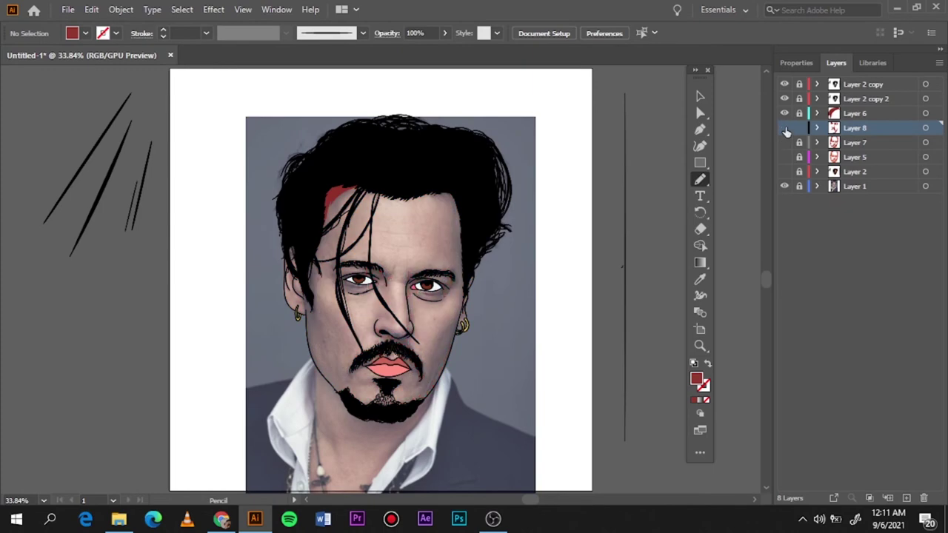
{"action": "scroll", "coordinate": [318, 330], "scroll_direction": "up", "scroll_amount": 4}
{"action": "scroll", "coordinate": [324, 328], "scroll_direction": "down", "scroll_amount": 1}
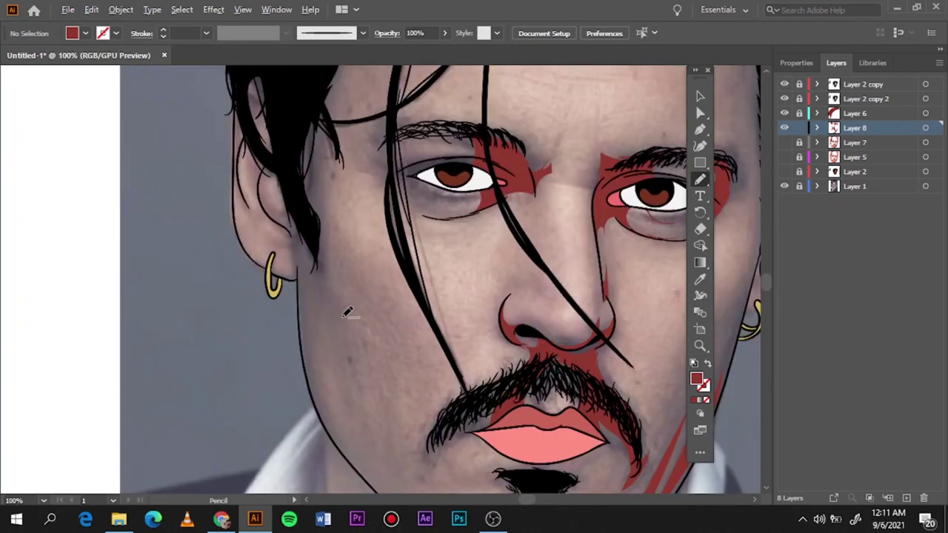
{"action": "scroll", "coordinate": [334, 364], "scroll_direction": "up", "scroll_amount": 1}
{"action": "left_click_drag", "start_coordinate": [786, 157], "coordinate": [784, 178]}
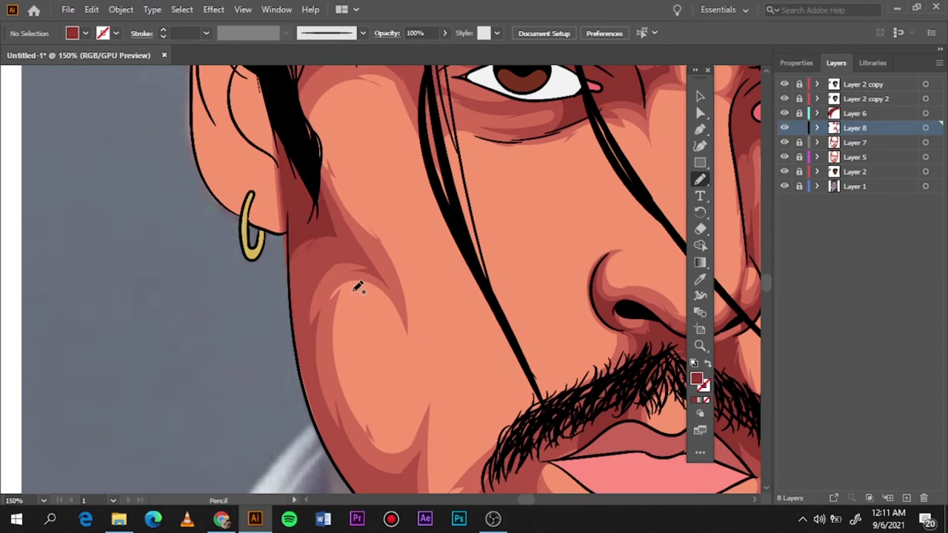
Hide the reference photo and select Layer 2 as the target for a new layer
{"action": "key", "text": "ctrl+0"}
{"action": "left_click", "coordinate": [785, 187]}
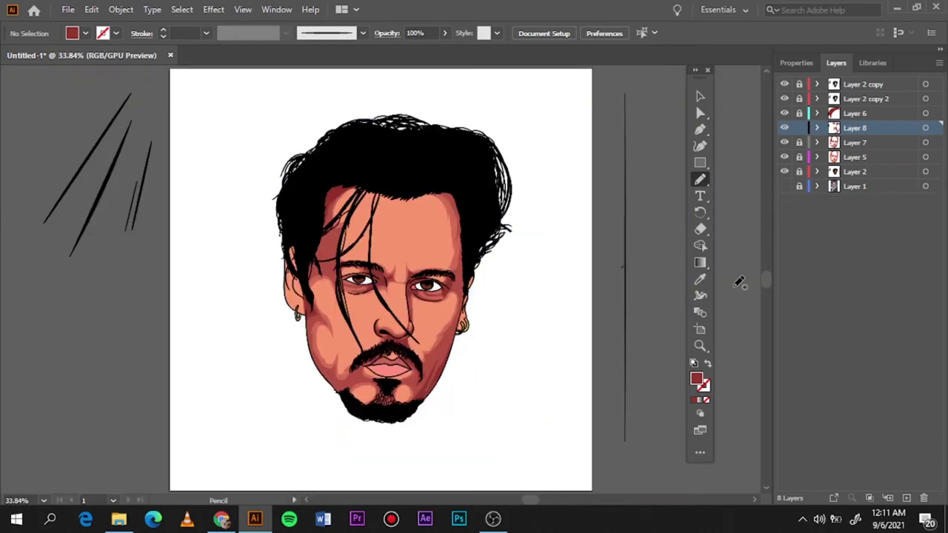
{"action": "left_click", "coordinate": [852, 171]}
Add a new layer above Layer 2 and set the fill to lighter orange #E58061 sampled from the skin
{"action": "left_click", "coordinate": [907, 498]}
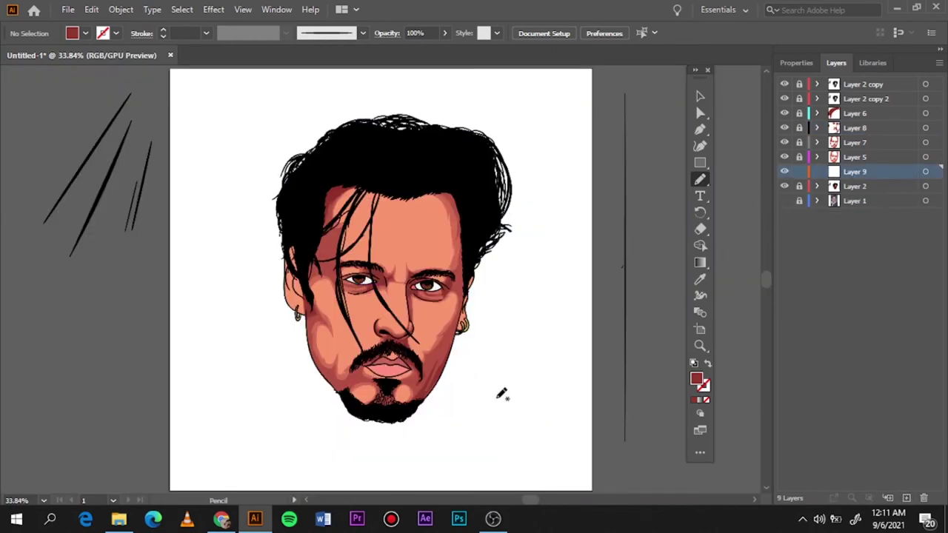
{"action": "scroll", "coordinate": [428, 313], "scroll_direction": "up", "scroll_amount": 3}
{"action": "key", "text": "i"}
{"action": "left_click", "coordinate": [429, 313]}
{"action": "double_click", "coordinate": [696, 379]}
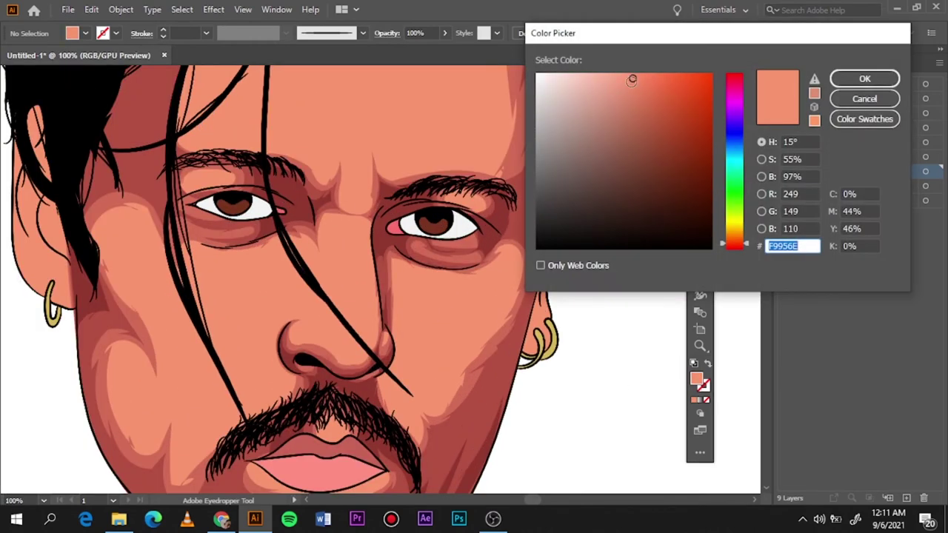
{"action": "left_click", "coordinate": [852, 78]}
{"action": "key", "text": "shift+b"}
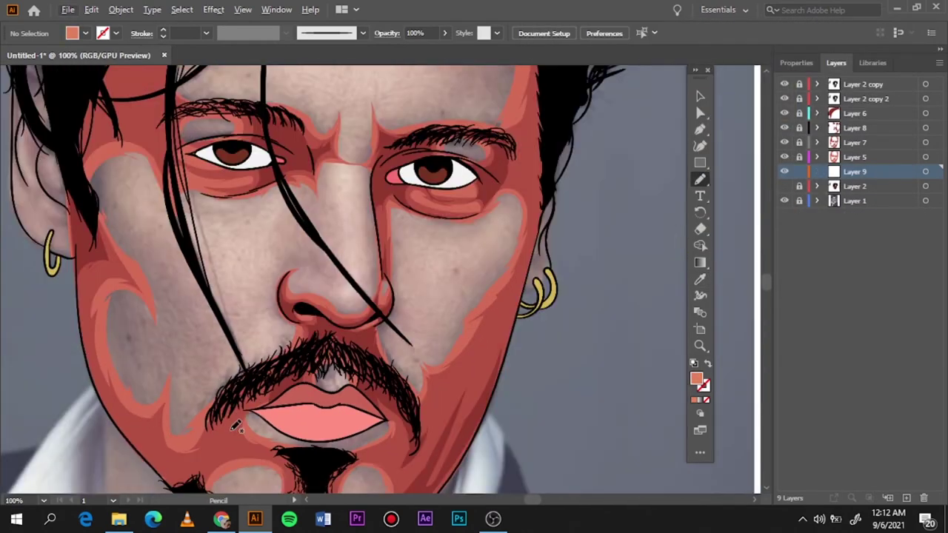
Pencil highlight shapes over the left cheek, its edge and the left side of the nose
{"action": "left_click_drag", "start_coordinate": [178, 177], "coordinate": [122, 189]}
{"action": "mouse_move", "coordinate": [194, 346]}
{"action": "left_mouse_down"}
{"action": "mouse_move", "coordinate": [171, 159]}
{"action": "mouse_move", "coordinate": [239, 206]}
{"action": "left_mouse_up"}
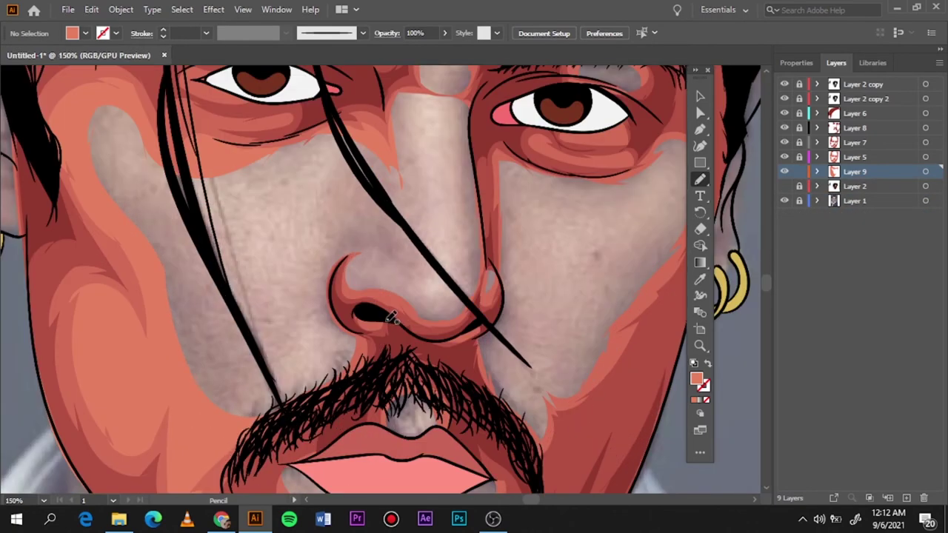
{"action": "mouse_move", "coordinate": [190, 368]}
{"action": "left_mouse_down"}
{"action": "mouse_move", "coordinate": [89, 398]}
{"action": "mouse_move", "coordinate": [164, 268]}
{"action": "left_mouse_up"}
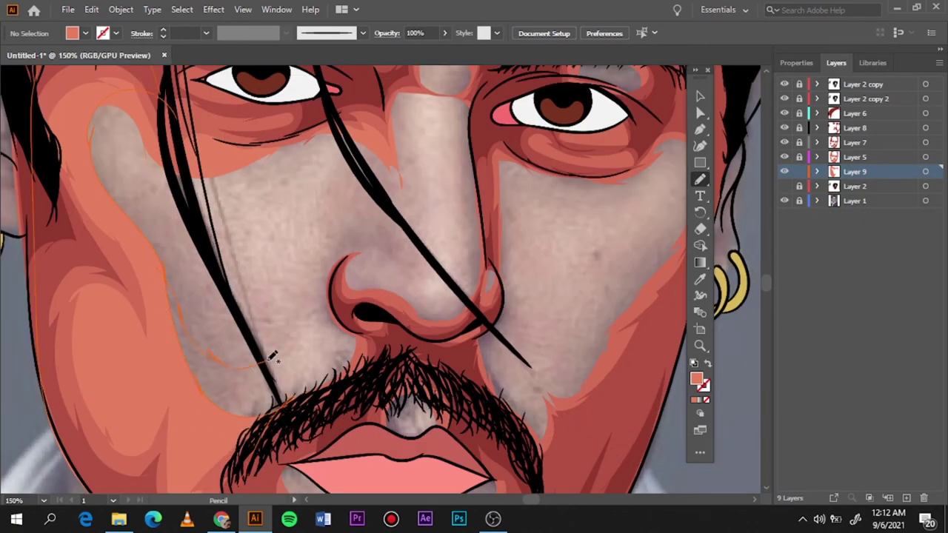
{"action": "left_click_drag", "start_coordinate": [271, 356], "coordinate": [136, 247]}
{"action": "mouse_move", "coordinate": [321, 280]}
{"action": "left_mouse_down"}
{"action": "mouse_move", "coordinate": [370, 111]}
{"action": "mouse_move", "coordinate": [407, 262]}
{"action": "left_mouse_up"}
{"action": "left_click_drag", "start_coordinate": [391, 303], "coordinate": [398, 268]}
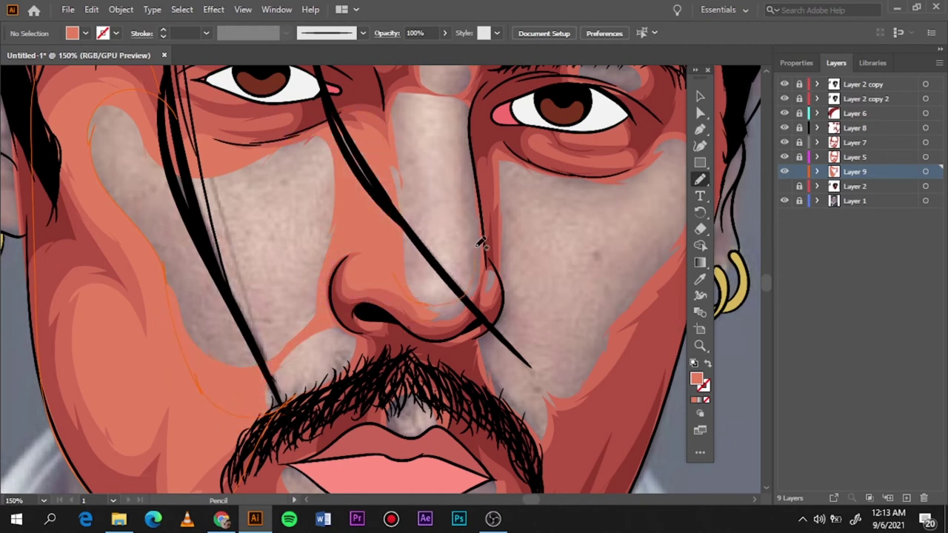
{"action": "scroll", "coordinate": [374, 196], "scroll_direction": "up", "scroll_amount": 5}
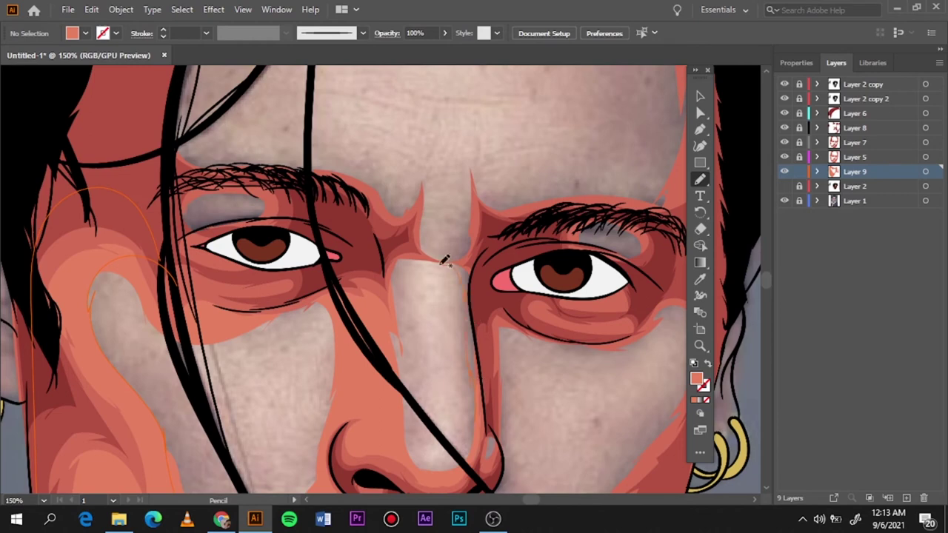
Toggle Layers 1 and 2 to compare the shading, then zoom onto the face
{"action": "key", "text": "ctrl+0"}
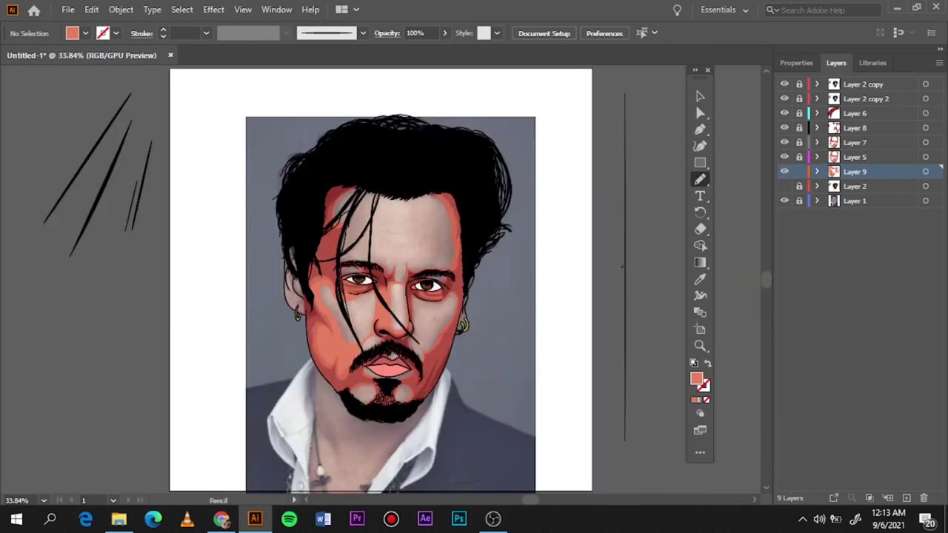
{"action": "left_click", "coordinate": [784, 186]}
{"action": "left_click", "coordinate": [783, 200]}
{"action": "left_click", "coordinate": [784, 201]}
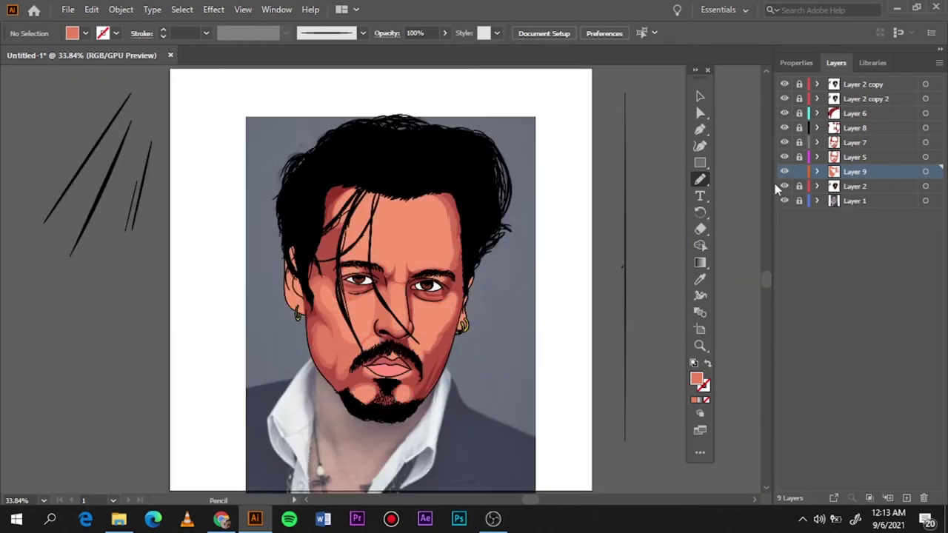
{"action": "left_click", "coordinate": [784, 185]}
{"action": "key", "text": "ctrl+1"}
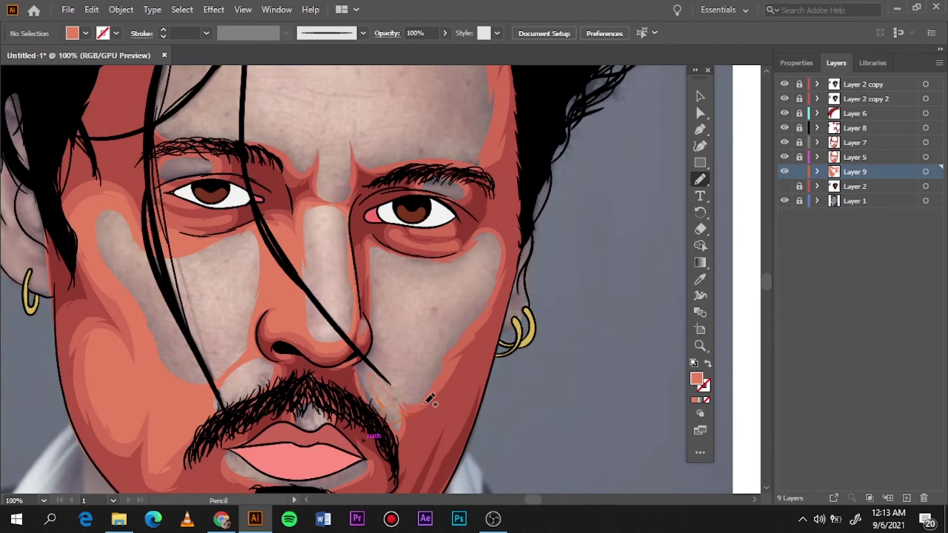
Draw light-orange highlight shapes near the jaw, along the right cheek and under the right eye
{"action": "left_click_drag", "start_coordinate": [427, 402], "coordinate": [402, 392]}
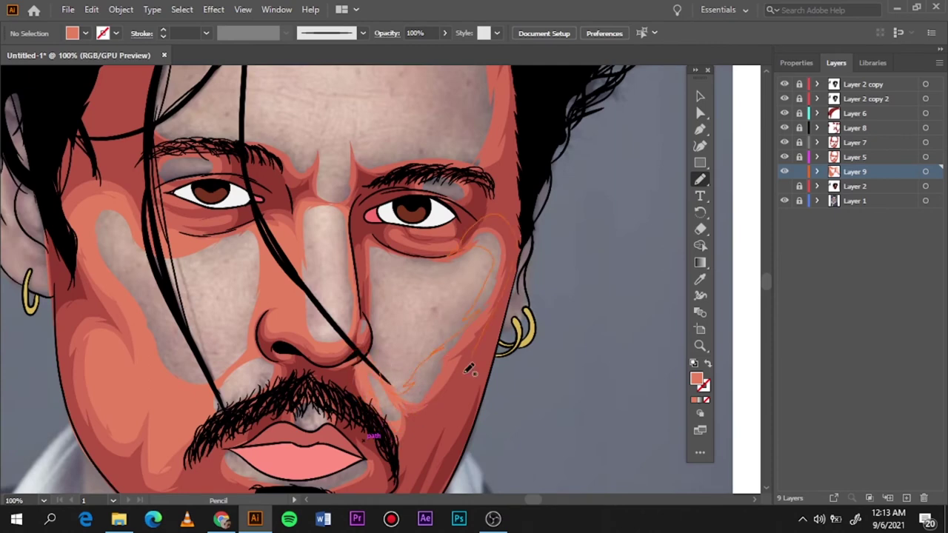
{"action": "left_click_drag", "start_coordinate": [469, 369], "coordinate": [459, 325]}
{"action": "left_click_drag", "start_coordinate": [481, 261], "coordinate": [448, 268]}
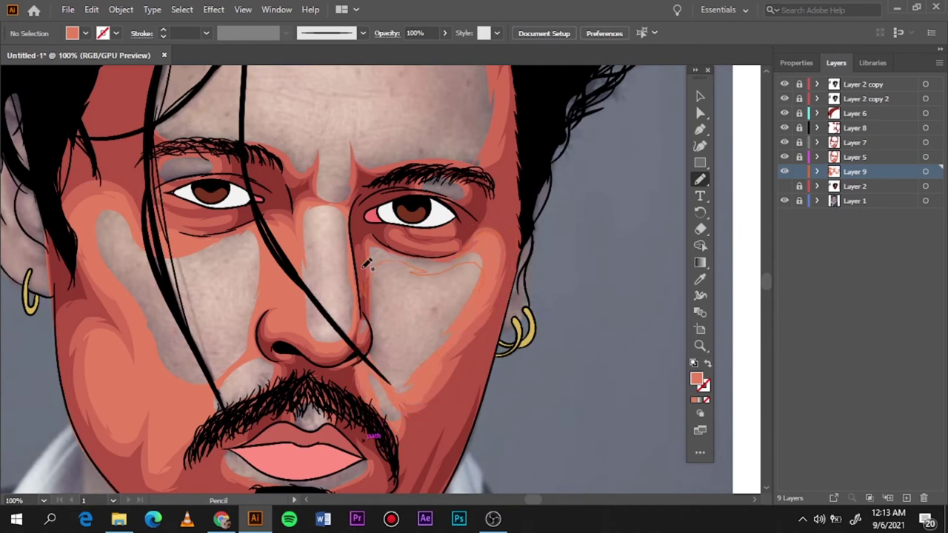
{"action": "left_click_drag", "start_coordinate": [367, 267], "coordinate": [377, 279]}
{"action": "key", "text": "ctrl+0"}
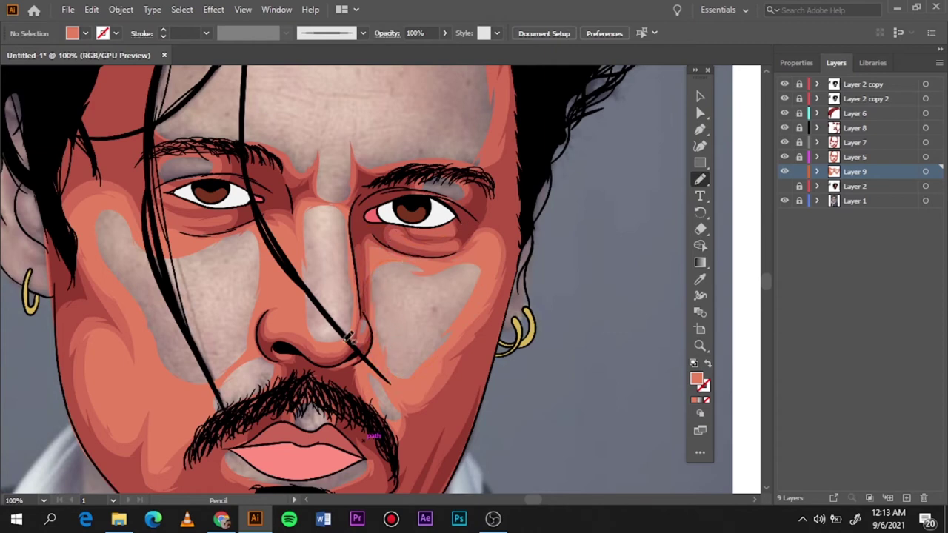
{"action": "left_click", "coordinate": [785, 201]}
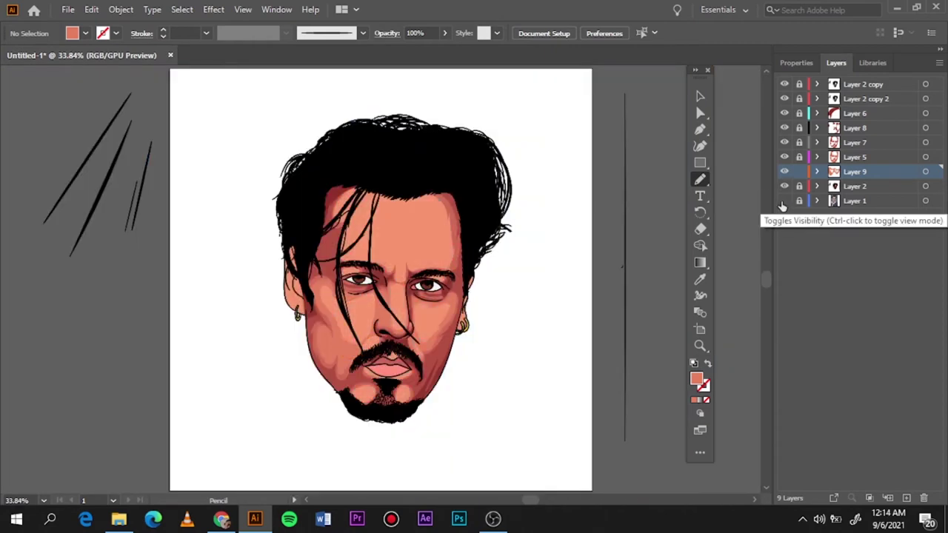
{"action": "scroll", "coordinate": [554, 303], "scroll_direction": "up", "scroll_amount": 5}
Cover the grey patches beside the left and right chin with highlight shapes
{"action": "left_click", "coordinate": [784, 201]}
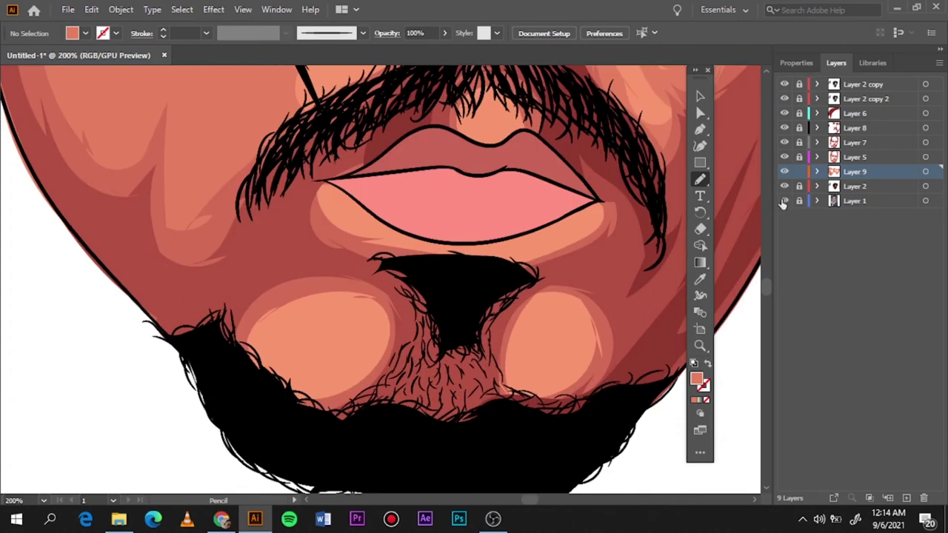
{"action": "left_click", "coordinate": [784, 186]}
{"action": "left_click_drag", "start_coordinate": [278, 359], "coordinate": [282, 361]}
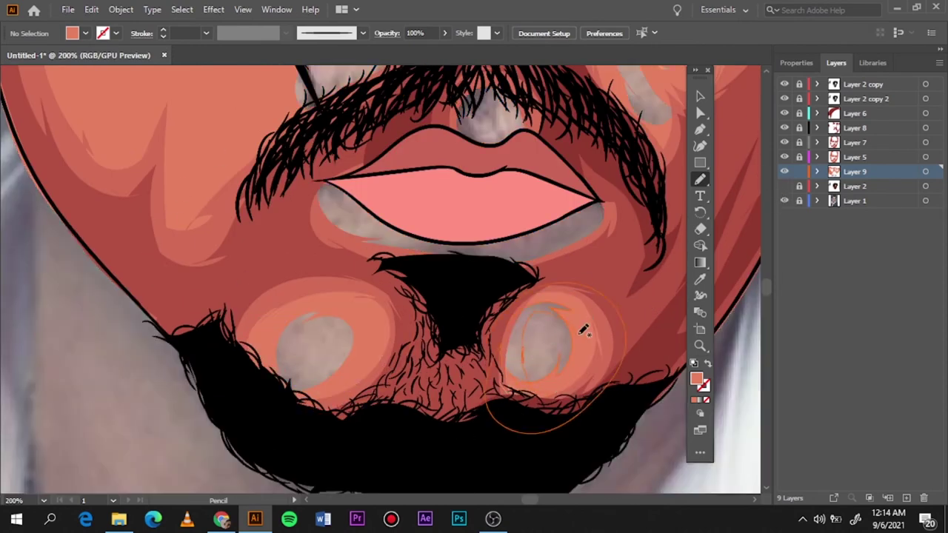
{"action": "left_click_drag", "start_coordinate": [561, 365], "coordinate": [582, 328]}
{"action": "key", "text": "ctrl+0"}
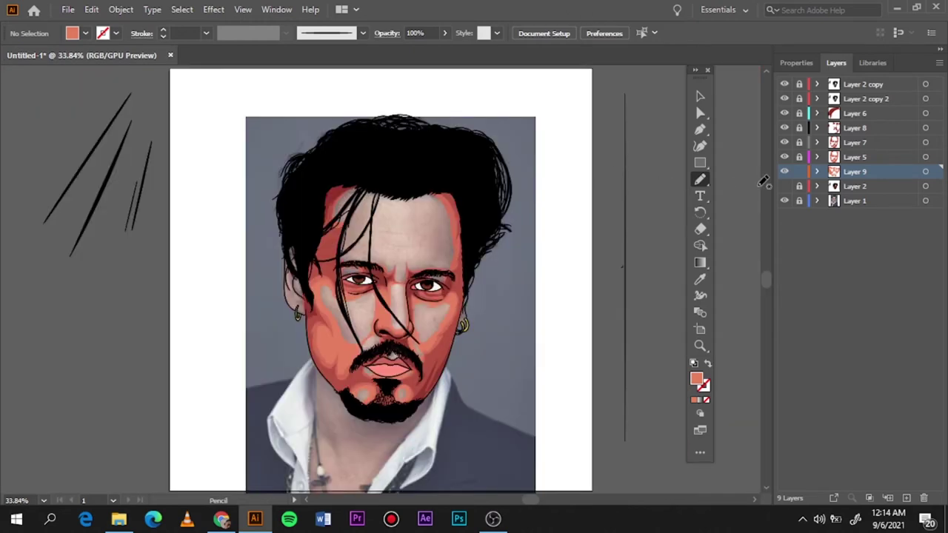
Toggle the line-art layer and reference photo to compare the chin highlights
{"action": "left_click", "coordinate": [784, 185]}
{"action": "left_click", "coordinate": [784, 201]}
{"action": "left_click", "coordinate": [784, 201]}
{"action": "left_click", "coordinate": [784, 186]}
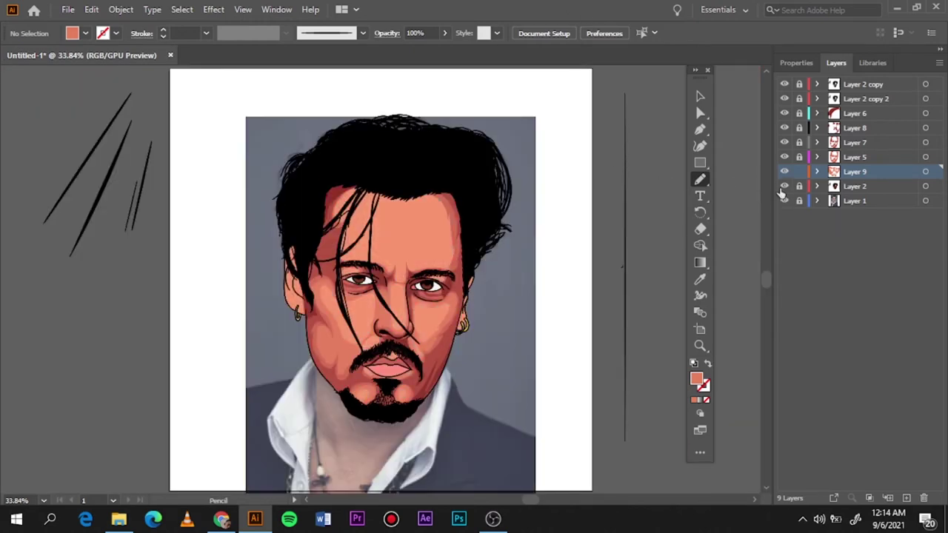
{"action": "scroll", "coordinate": [444, 265], "scroll_direction": "up", "scroll_amount": 2}
{"action": "scroll", "coordinate": [442, 268], "scroll_direction": "up", "scroll_amount": 2}
{"action": "scroll", "coordinate": [442, 268], "scroll_direction": "down", "scroll_amount": 1}
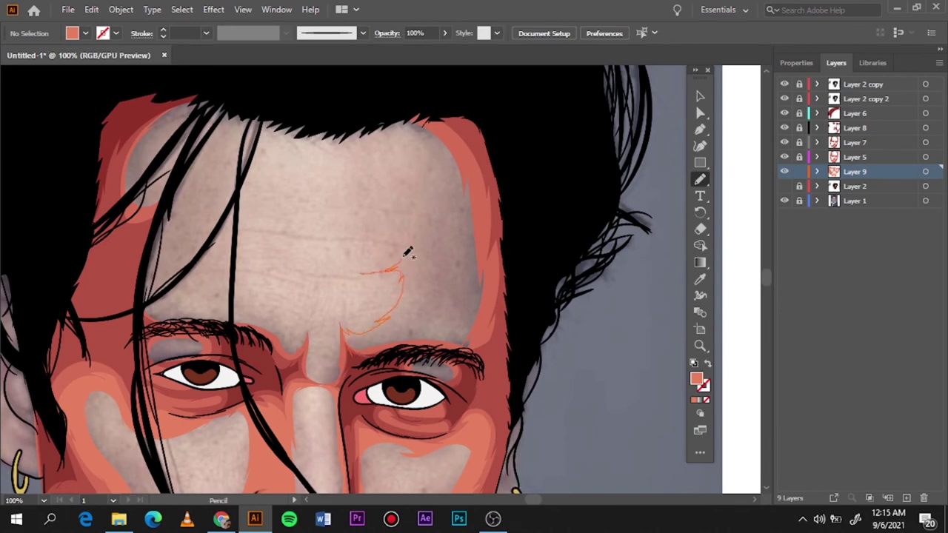
Draw ridged highlight shapes across the forehead and add a new Layer 10
{"action": "left_click_drag", "start_coordinate": [365, 238], "coordinate": [274, 350]}
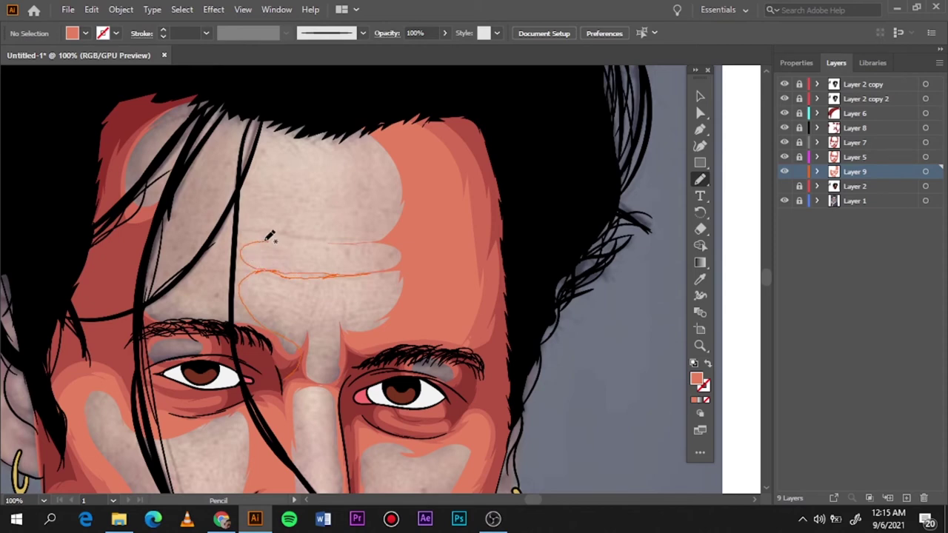
{"action": "left_click_drag", "start_coordinate": [296, 235], "coordinate": [263, 326]}
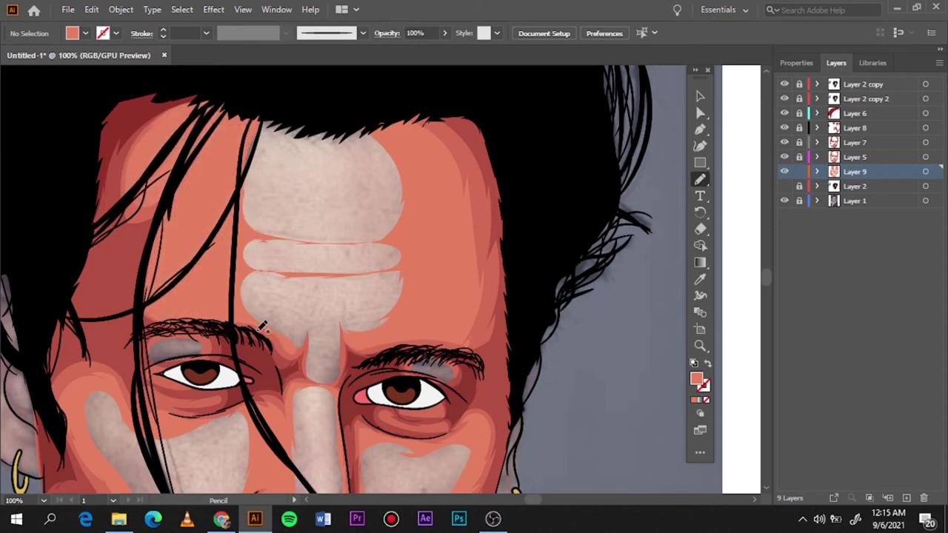
{"action": "key", "text": "ctrl+0"}
{"action": "left_click", "coordinate": [784, 185]}
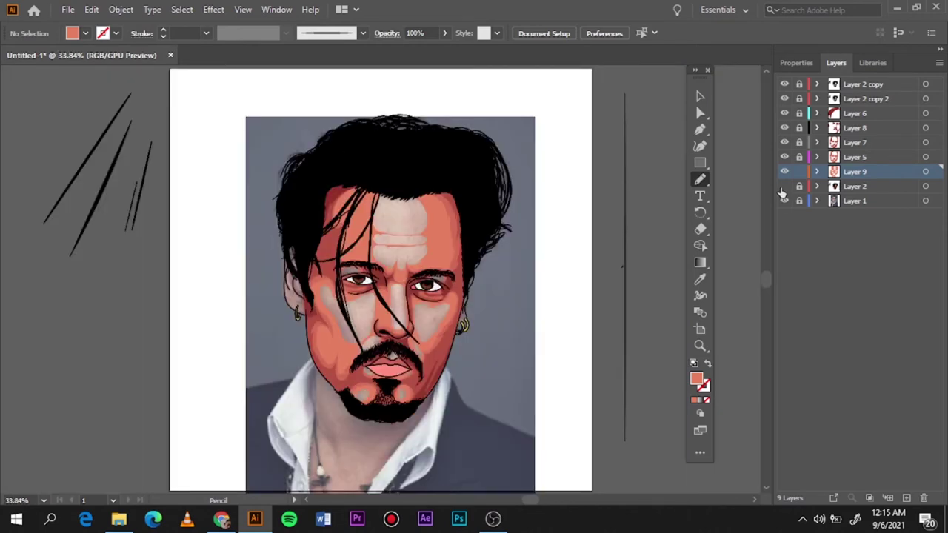
{"action": "left_click", "coordinate": [784, 201]}
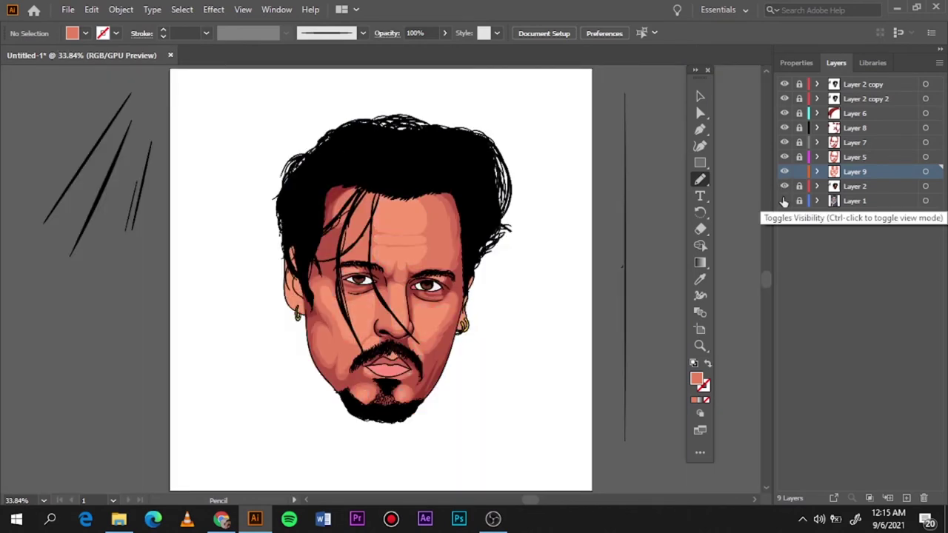
{"action": "left_click", "coordinate": [906, 497]}
Set a darker fill colour and trace a shading loop around the cheek
{"action": "double_click", "coordinate": [696, 380]}
{"action": "left_click", "coordinate": [866, 79]}
{"action": "scroll", "coordinate": [328, 324], "scroll_direction": "up", "scroll_amount": 3}
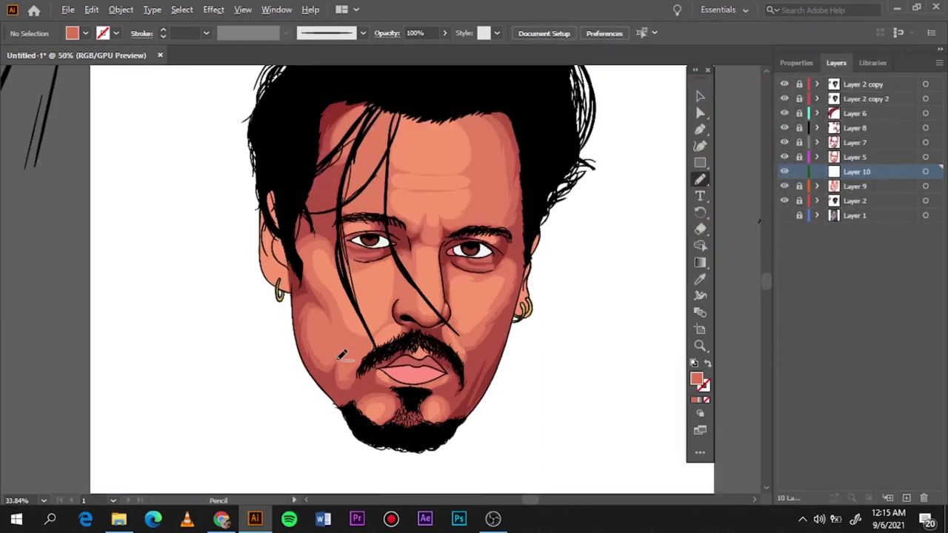
{"action": "scroll", "coordinate": [328, 324], "scroll_direction": "up", "scroll_amount": 3}
{"action": "left_click_drag", "start_coordinate": [483, 318], "coordinate": [481, 381]}
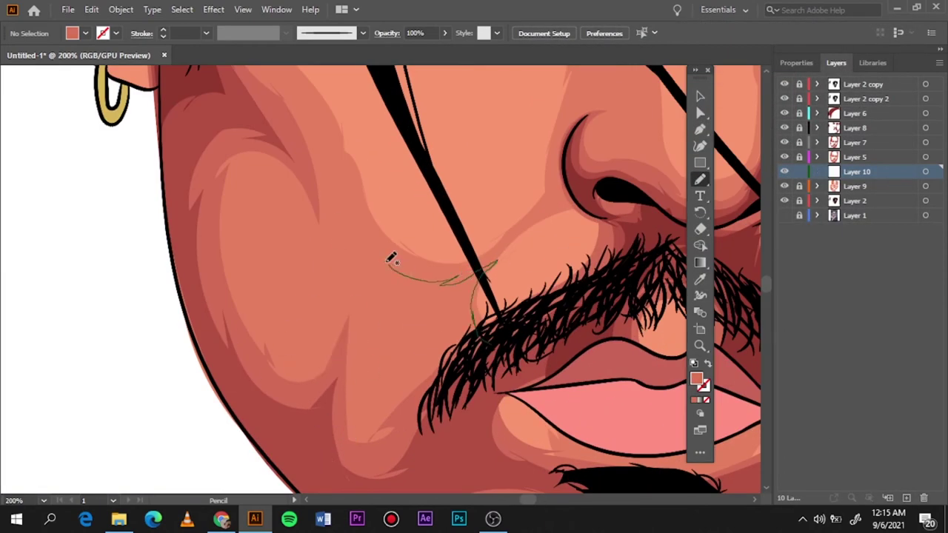
{"action": "key", "text": "ctrl+0"}
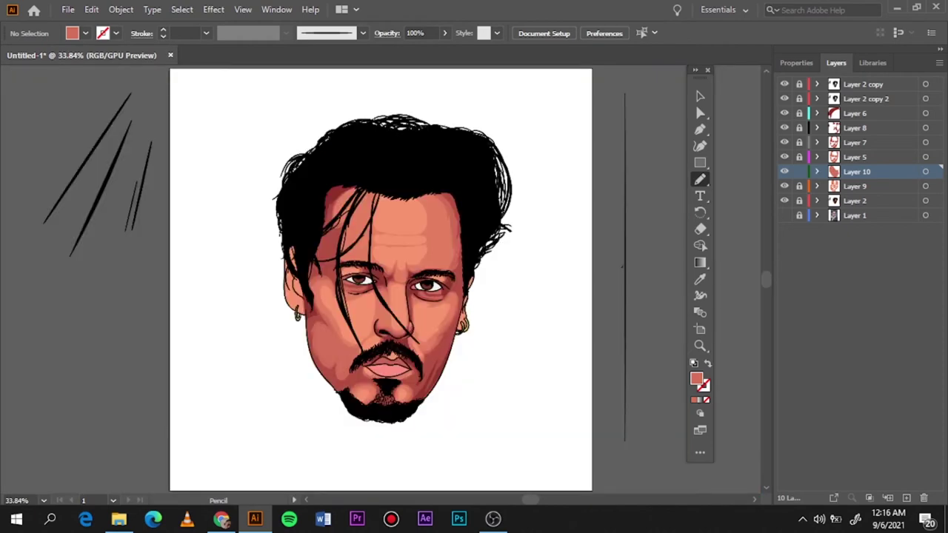
{"action": "key", "text": "ctrl+1"}
Complete shading shapes on the cheek and around the nose, toggling the photo and highlights to compare
{"action": "mouse_move", "coordinate": [344, 369]}
{"action": "left_mouse_down"}
{"action": "mouse_move", "coordinate": [343, 320]}
{"action": "mouse_move", "coordinate": [382, 351]}
{"action": "left_mouse_up"}
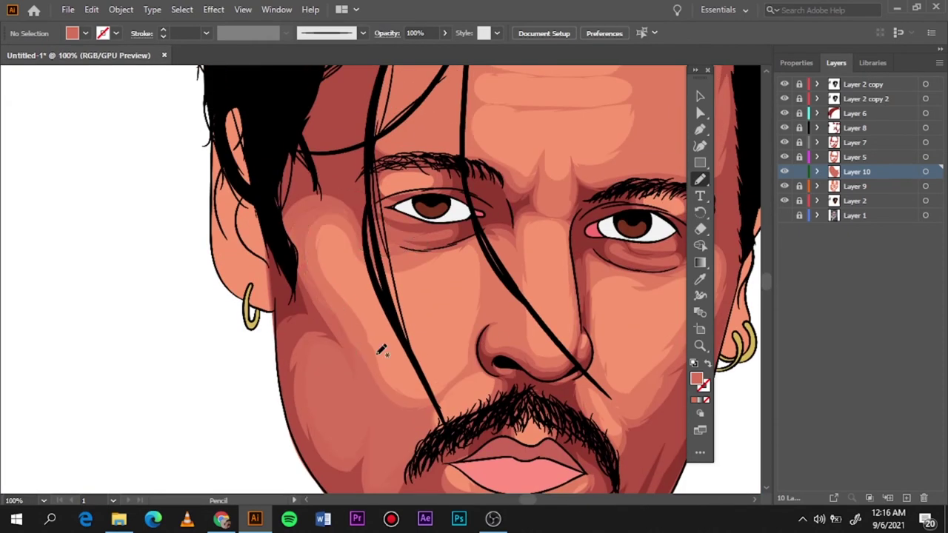
{"action": "left_click", "coordinate": [785, 216]}
{"action": "left_click", "coordinate": [784, 186]}
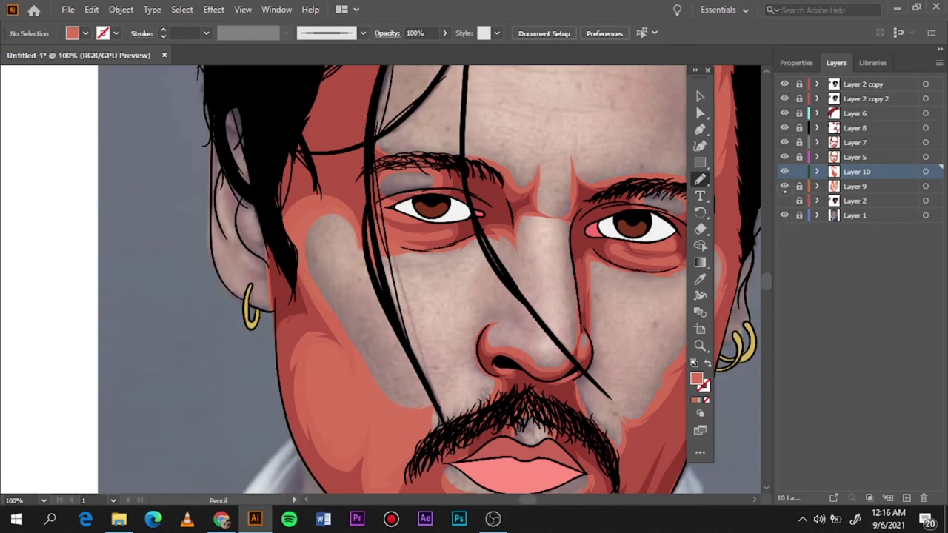
{"action": "left_click", "coordinate": [785, 186]}
{"action": "left_click_drag", "start_coordinate": [502, 309], "coordinate": [500, 311]}
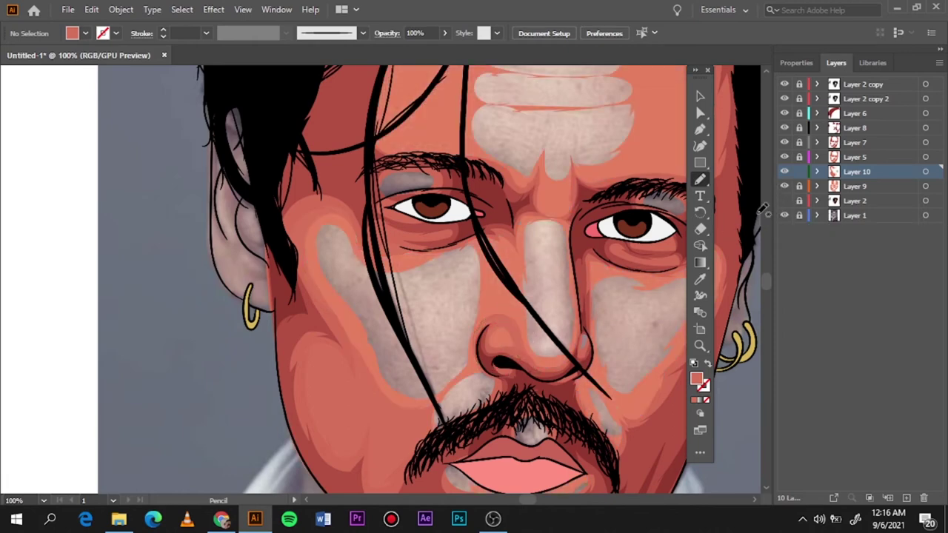
{"action": "left_click", "coordinate": [784, 186]}
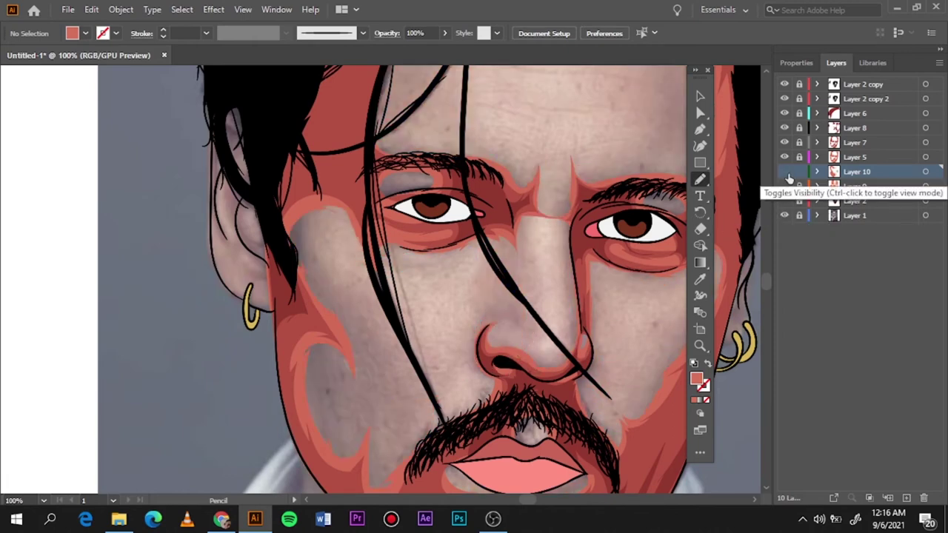
{"action": "left_click", "coordinate": [784, 186]}
{"action": "left_click", "coordinate": [785, 215]}
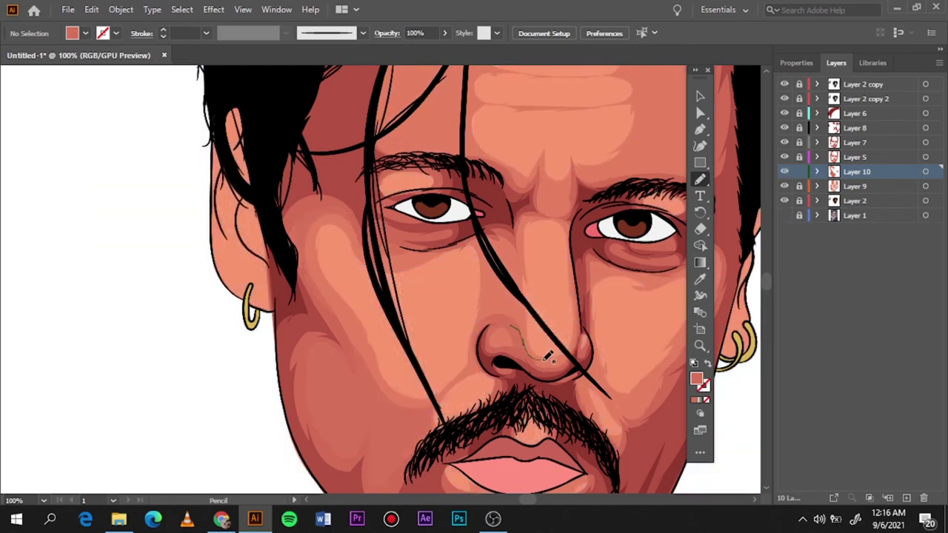
Draw shading strokes beside the nostril, under the right eye and down the right cheek to the jaw
{"action": "mouse_move", "coordinate": [519, 341]}
{"action": "left_mouse_down"}
{"action": "mouse_move", "coordinate": [521, 304]}
{"action": "mouse_move", "coordinate": [501, 303]}
{"action": "left_mouse_up"}
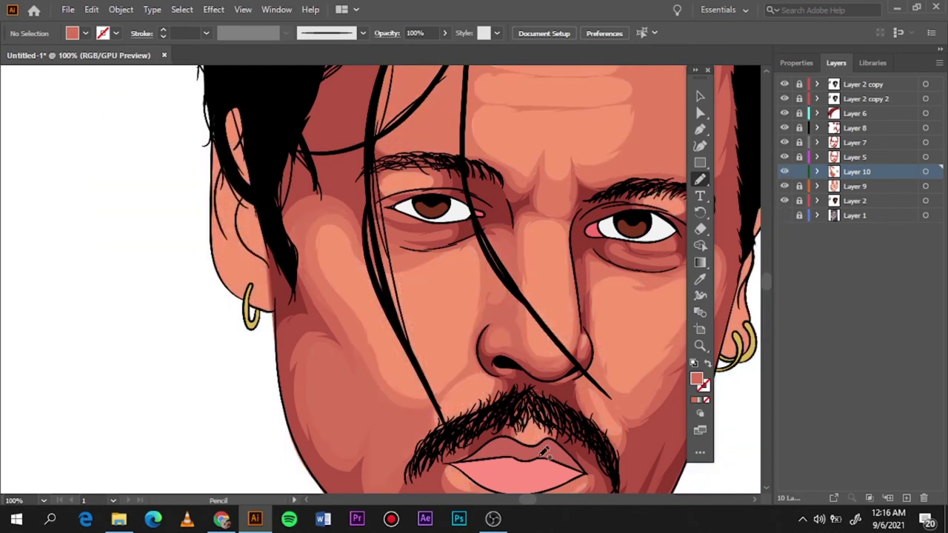
{"action": "key", "text": "ctrl+0"}
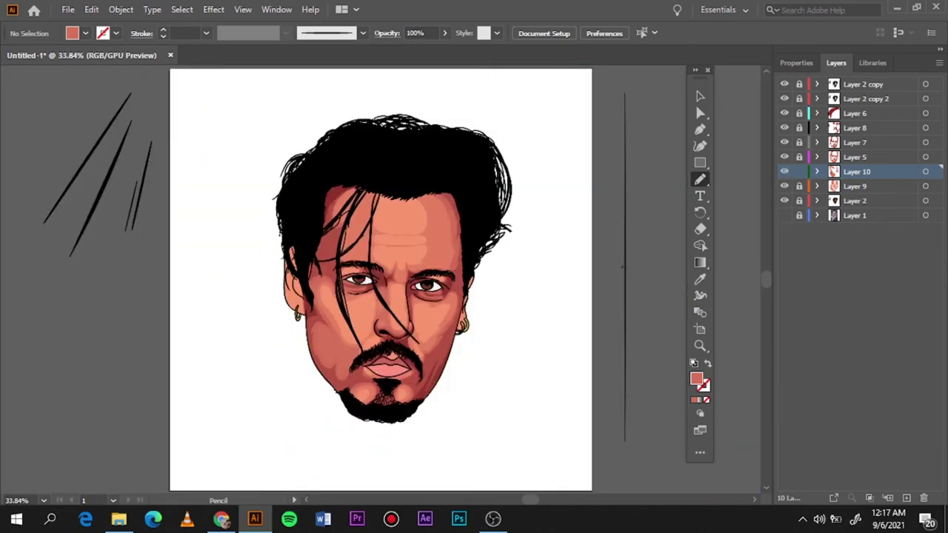
{"action": "scroll", "coordinate": [462, 311], "scroll_direction": "up", "scroll_amount": 4}
{"action": "left_click_drag", "start_coordinate": [237, 295], "coordinate": [404, 205]}
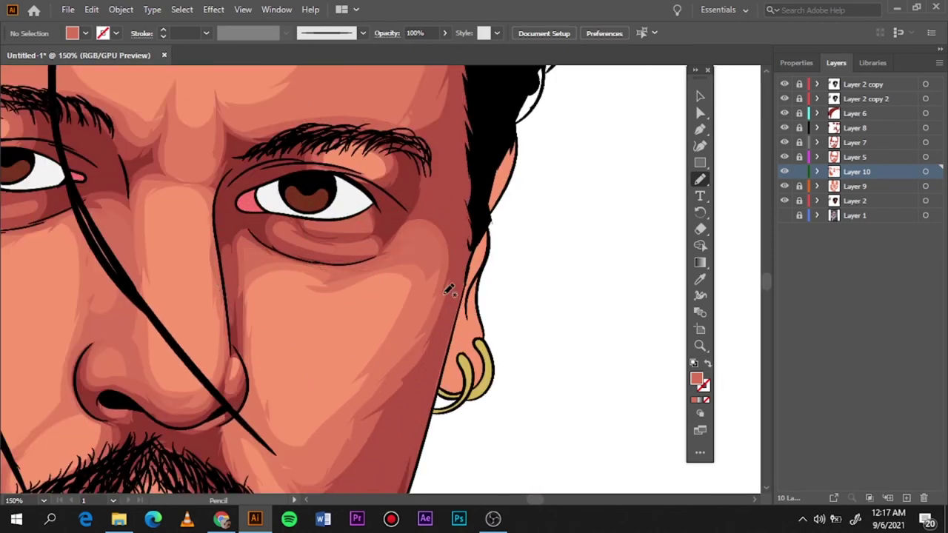
{"action": "left_click_drag", "start_coordinate": [405, 250], "coordinate": [229, 426]}
{"action": "scroll", "coordinate": [419, 370], "scroll_direction": "down", "scroll_amount": 5}
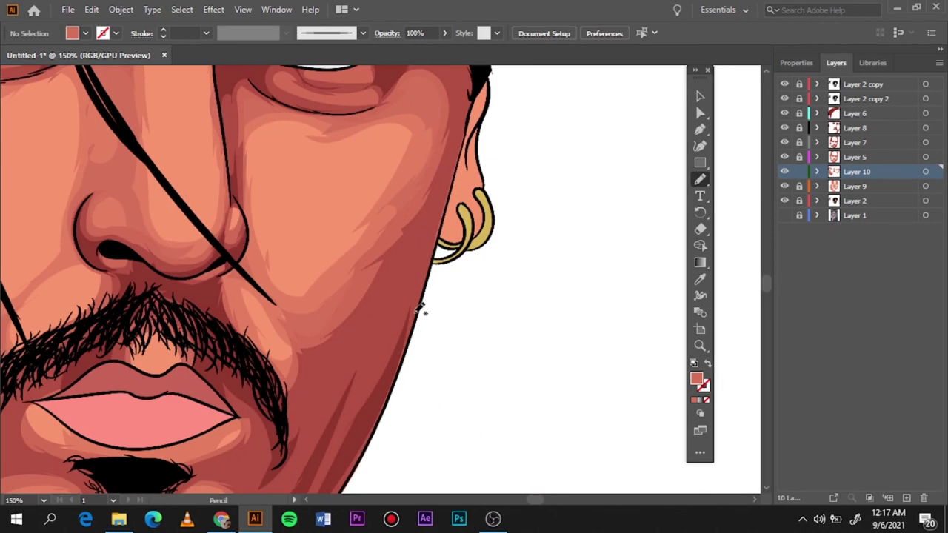
Finish the shading stroke down the right forehead and lock Layer 10
{"action": "key", "text": "ctrl+0"}
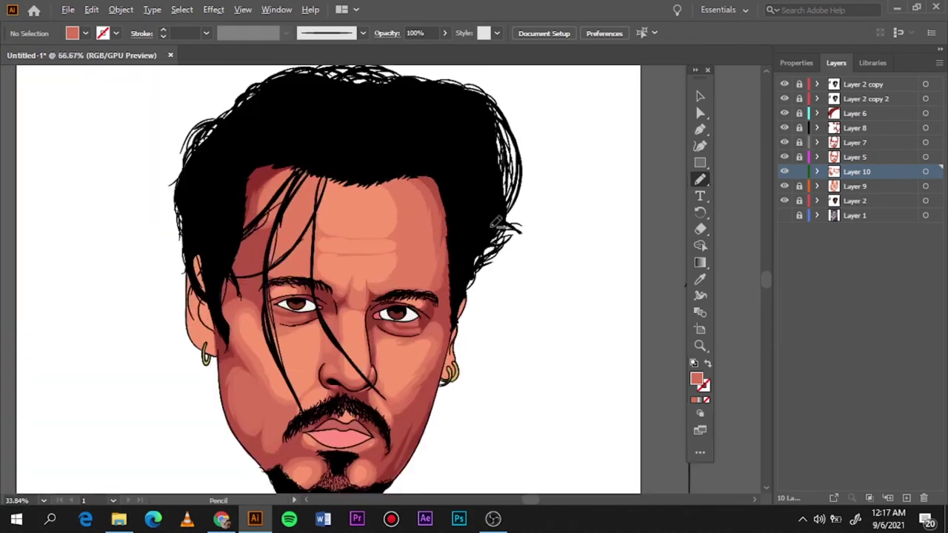
{"action": "scroll", "coordinate": [289, 337], "scroll_direction": "up", "scroll_amount": 3}
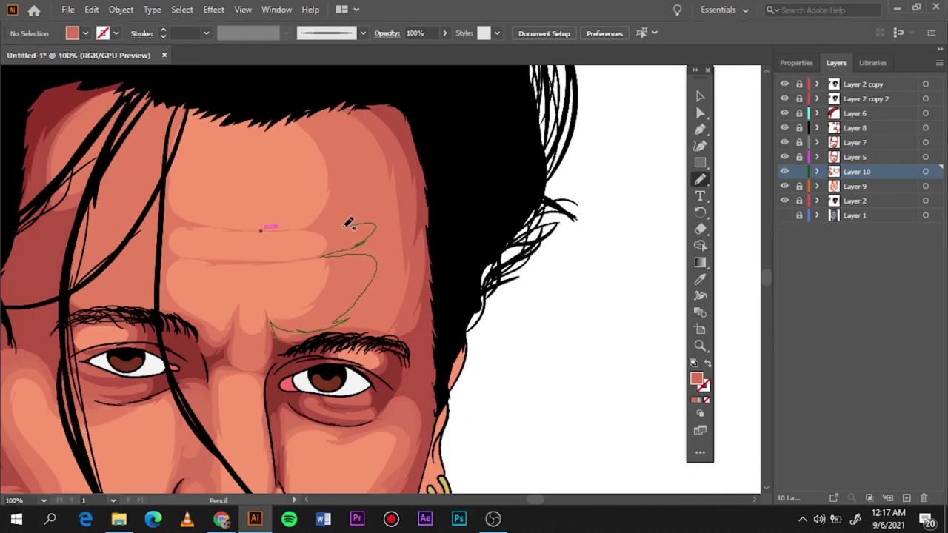
{"action": "key", "text": "ctrl+0"}
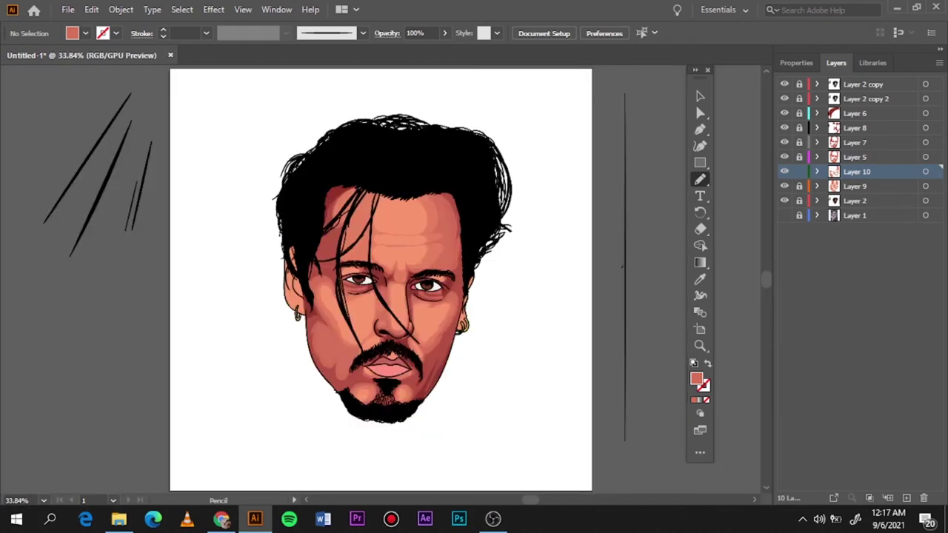
{"action": "scroll", "coordinate": [526, 220], "scroll_direction": "up", "scroll_amount": 3}
{"action": "left_click_drag", "start_coordinate": [260, 178], "coordinate": [281, 255]}
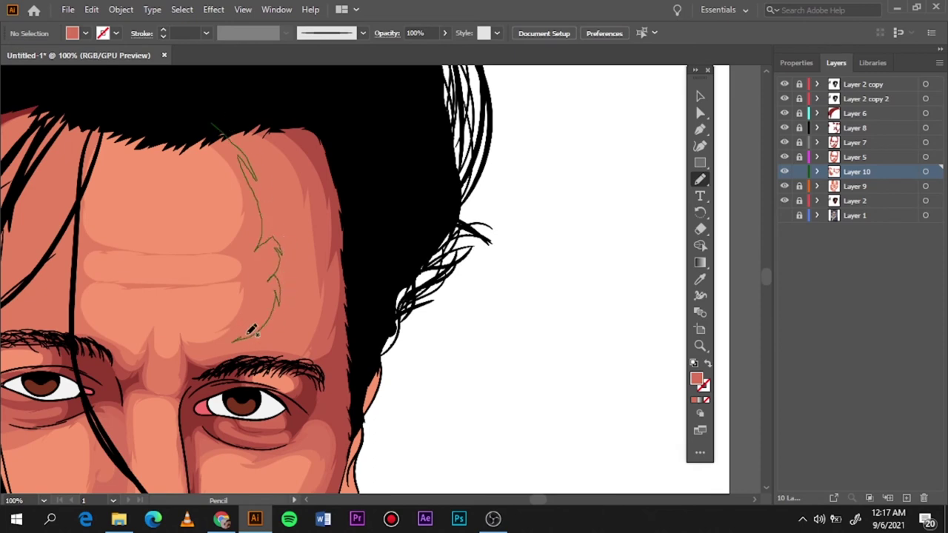
{"action": "left_click_drag", "start_coordinate": [252, 331], "coordinate": [234, 348]}
{"action": "key", "text": "ctrl+0"}
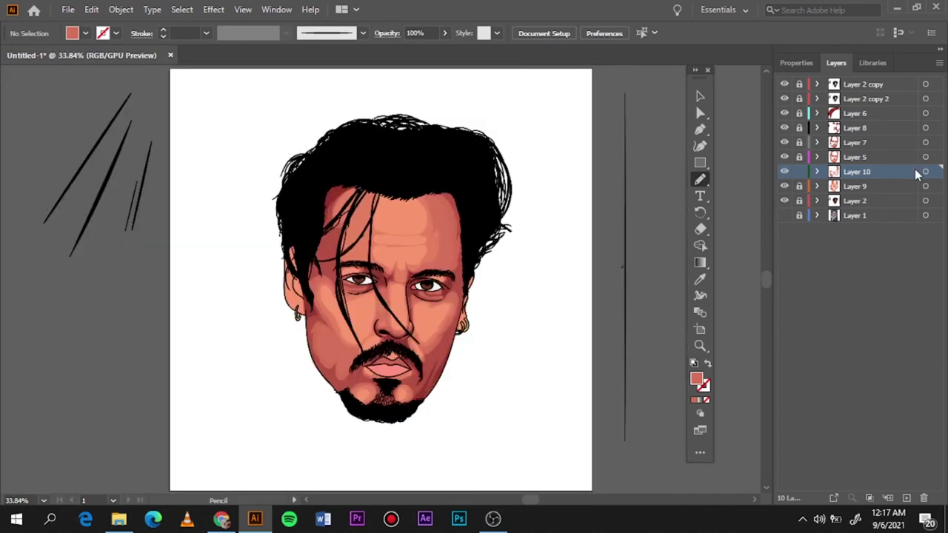
{"action": "left_click", "coordinate": [799, 171]}
Show the reference photo, toggle Layers 2 and 7 to compare, and select Layer 5
{"action": "left_click", "coordinate": [784, 215]}
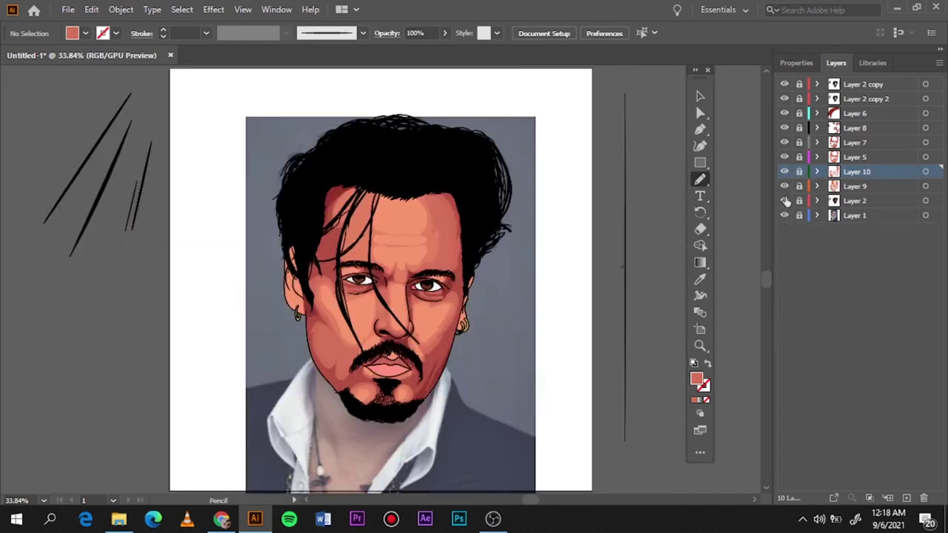
{"action": "left_click", "coordinate": [784, 201]}
{"action": "scroll", "coordinate": [295, 294], "scroll_direction": "up", "scroll_amount": 5}
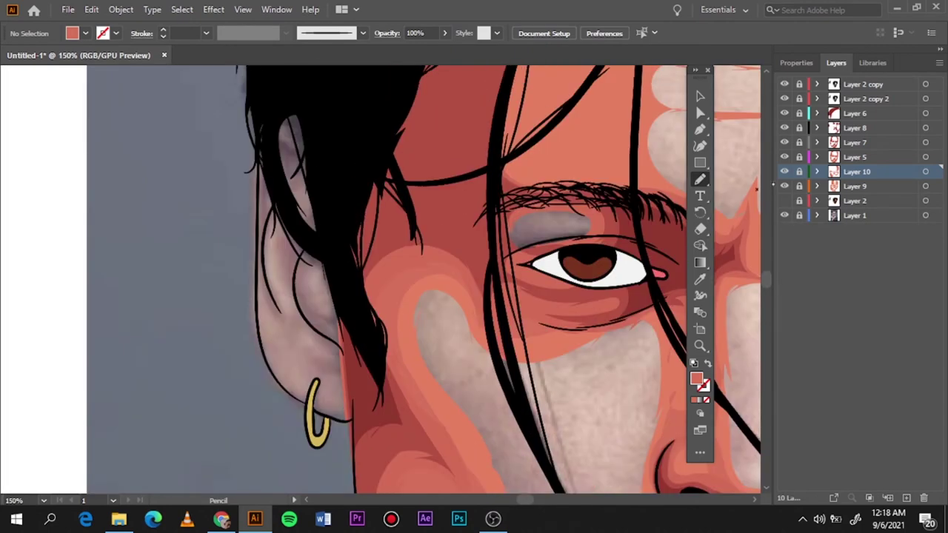
{"action": "left_click", "coordinate": [786, 143]}
{"action": "left_click", "coordinate": [785, 144]}
{"action": "left_click", "coordinate": [785, 144]}
{"action": "left_click", "coordinate": [786, 146]}
{"action": "left_click", "coordinate": [929, 158]}
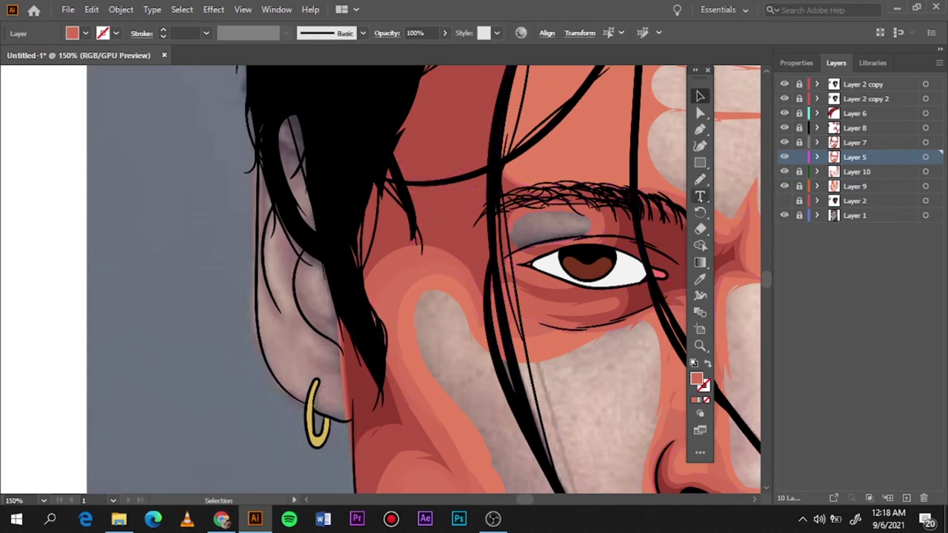
Draw salmon shading in the upper and lower ear and a grey highlight near the earring
{"action": "left_click_drag", "start_coordinate": [304, 314], "coordinate": [302, 310]}
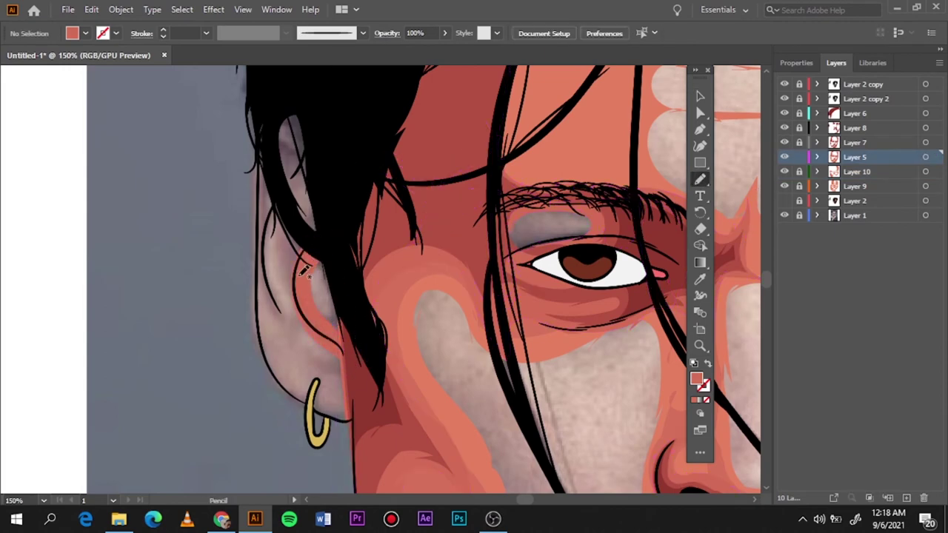
{"action": "left_click_drag", "start_coordinate": [300, 201], "coordinate": [303, 194]}
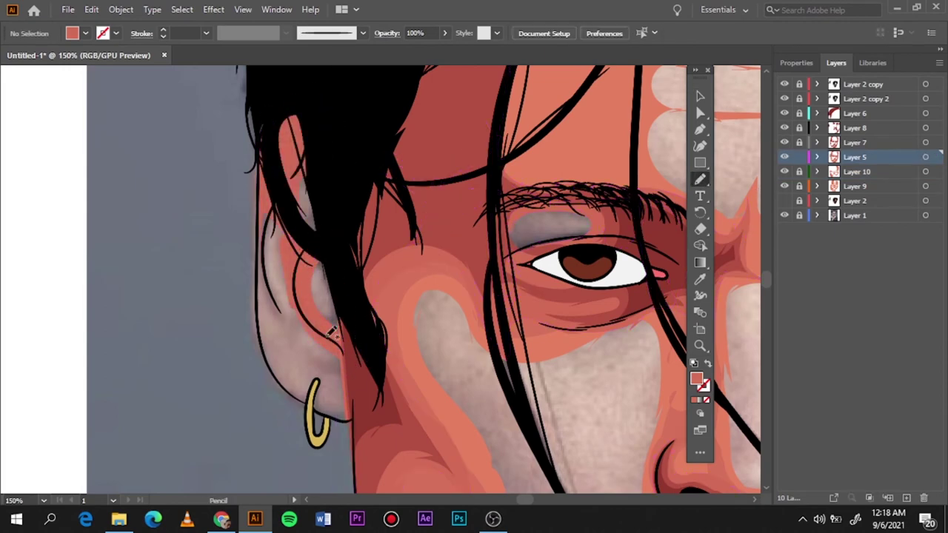
{"action": "left_click_drag", "start_coordinate": [309, 300], "coordinate": [309, 303]}
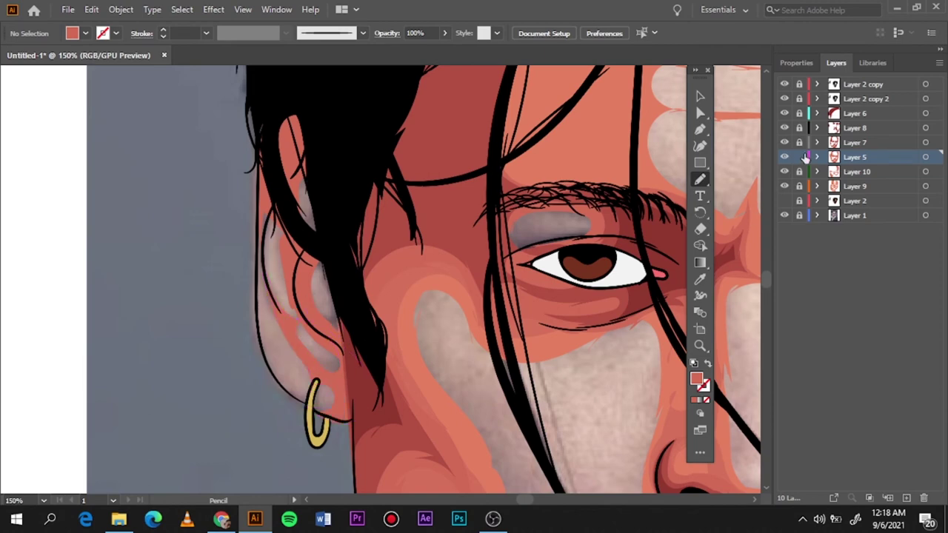
{"action": "left_click", "coordinate": [924, 172]}
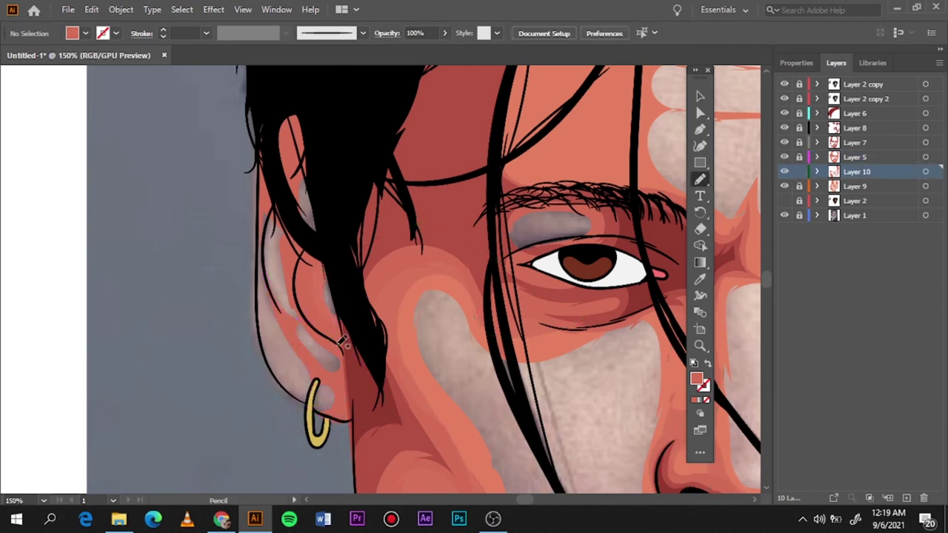
{"action": "left_click_drag", "start_coordinate": [273, 358], "coordinate": [278, 255]}
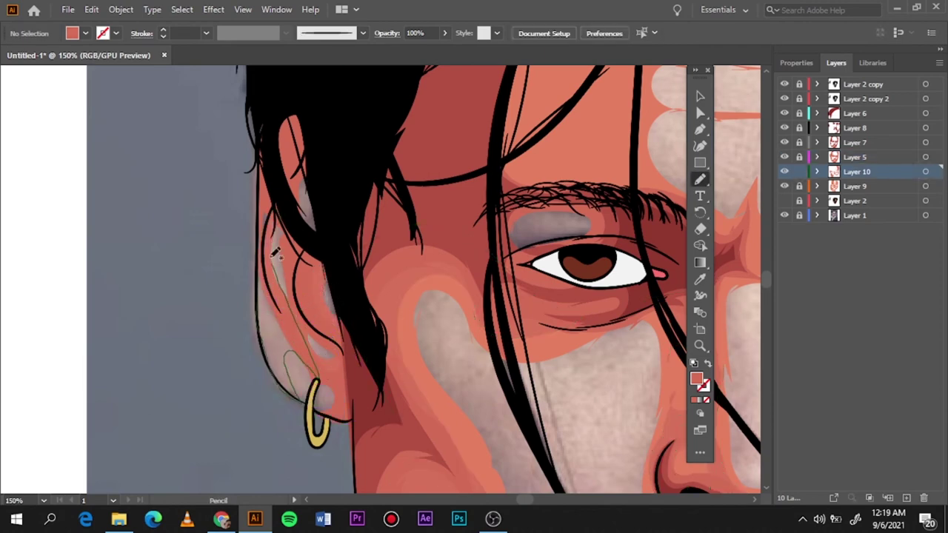
{"action": "left_click", "coordinate": [799, 142]}
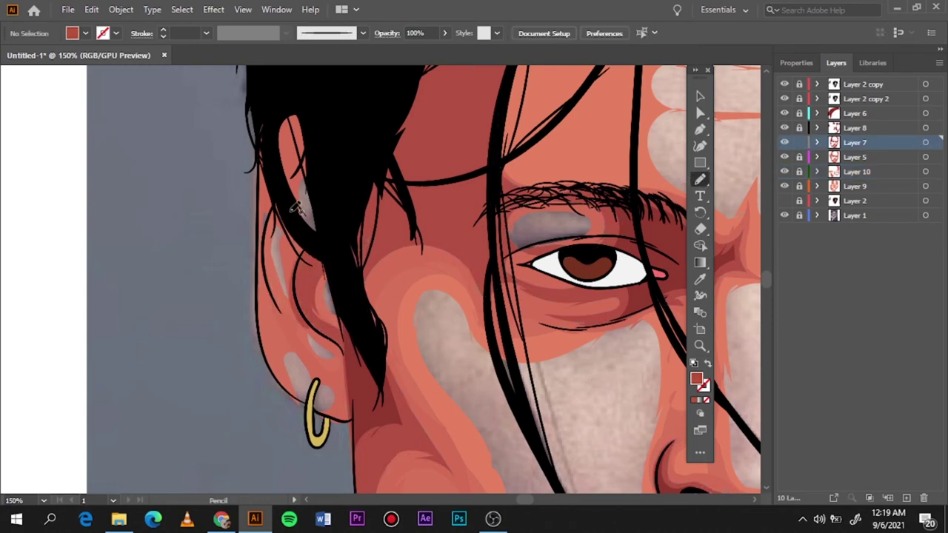
{"action": "mouse_move", "coordinate": [290, 212]}
{"action": "left_mouse_down"}
{"action": "mouse_move", "coordinate": [260, 152]}
{"action": "mouse_move", "coordinate": [280, 330]}
{"action": "left_mouse_up"}
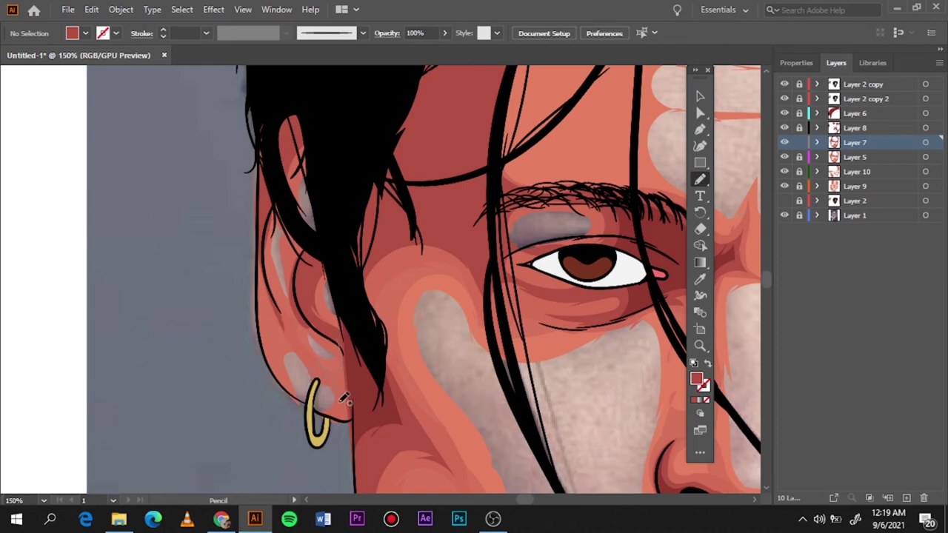
Toggle the reference photo and Layer 2 to compare the ear shading with the photo
{"action": "key", "text": "ctrl+0"}
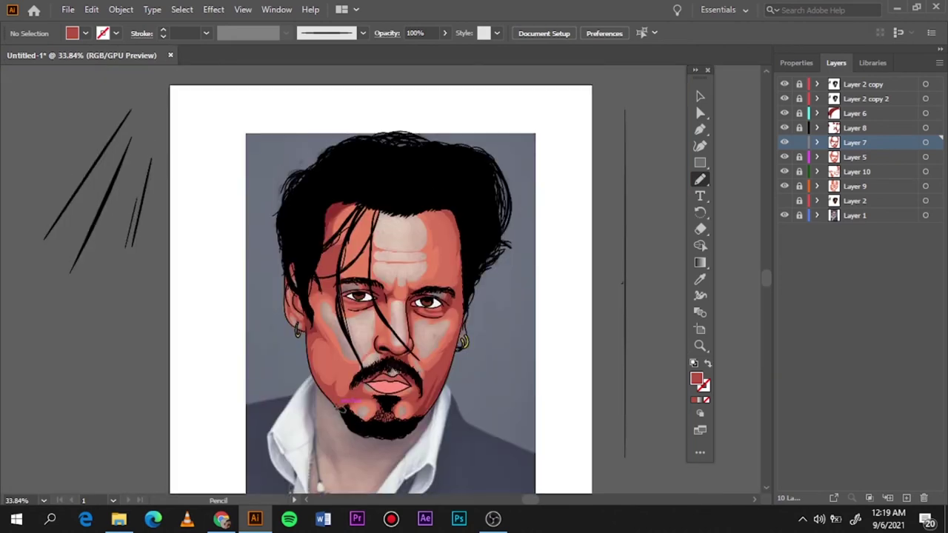
{"action": "left_click", "coordinate": [785, 215]}
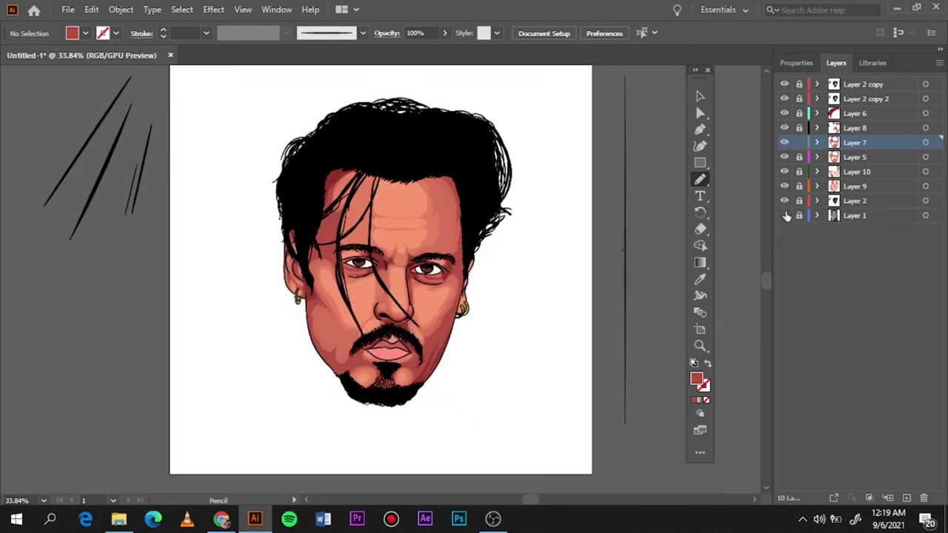
{"action": "left_click", "coordinate": [785, 215]}
{"action": "left_click", "coordinate": [786, 201]}
{"action": "scroll", "coordinate": [467, 300], "scroll_direction": "up", "scroll_amount": 5}
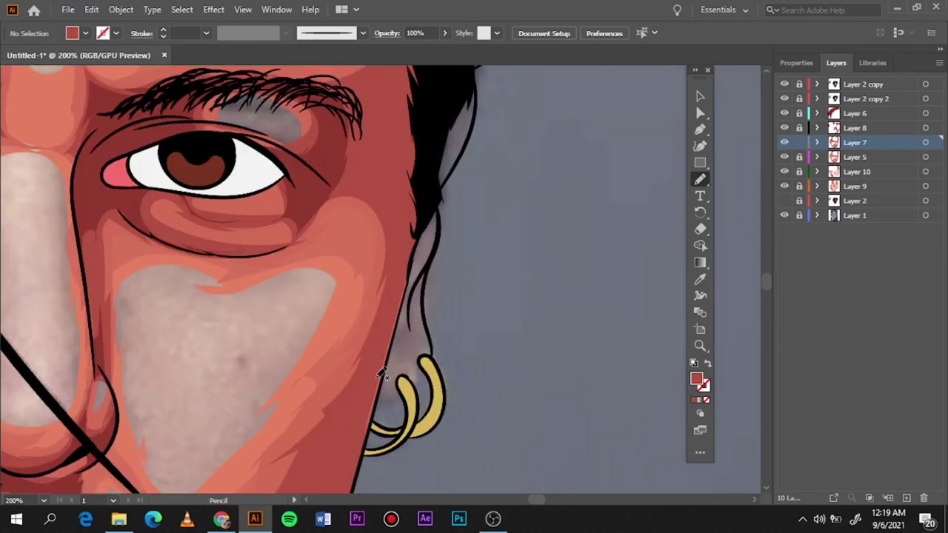
{"action": "left_click", "coordinate": [785, 200]}
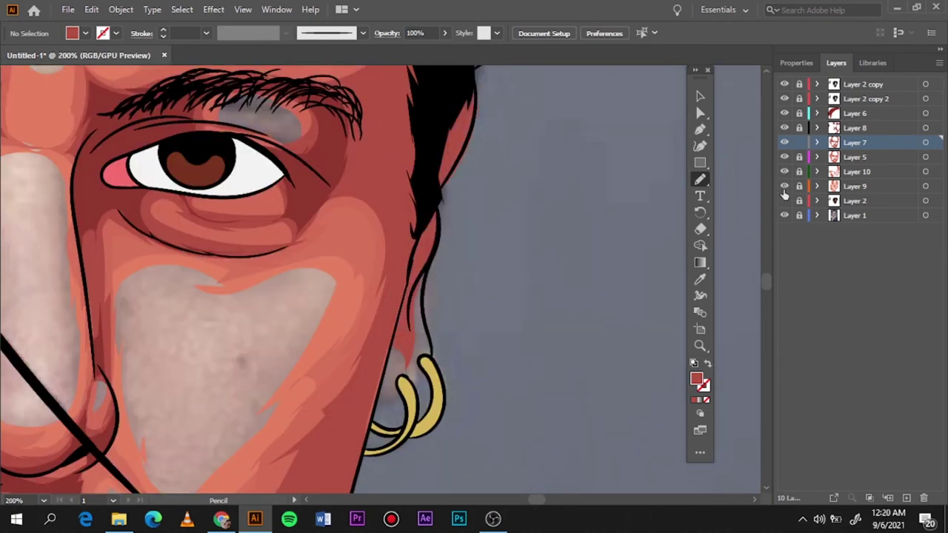
Shade the other ear beside the earring on Layer 5
{"action": "left_click", "coordinate": [923, 158]}
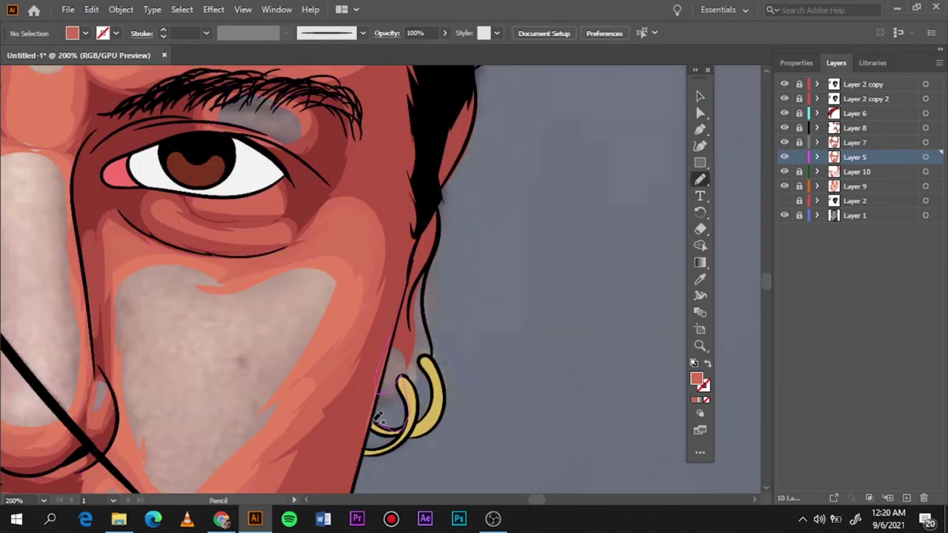
{"action": "left_click_drag", "start_coordinate": [376, 417], "coordinate": [424, 386]}
{"action": "key", "text": "ctrl+0"}
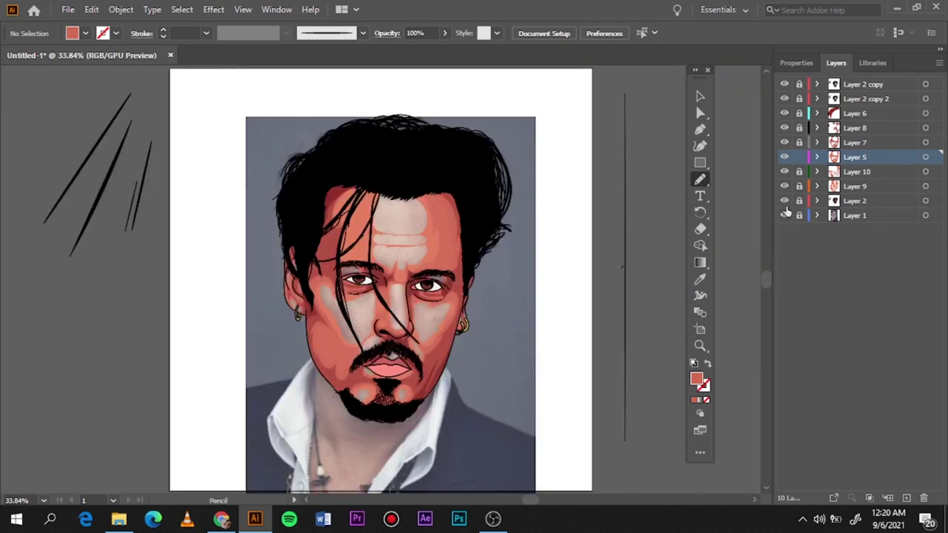
Add a new highlight layer and give the Layer 6 hair object a darker red fill
{"action": "left_click", "coordinate": [785, 201]}
{"action": "left_click", "coordinate": [785, 216]}
{"action": "left_click", "coordinate": [874, 201]}
{"action": "left_click", "coordinate": [907, 498]}
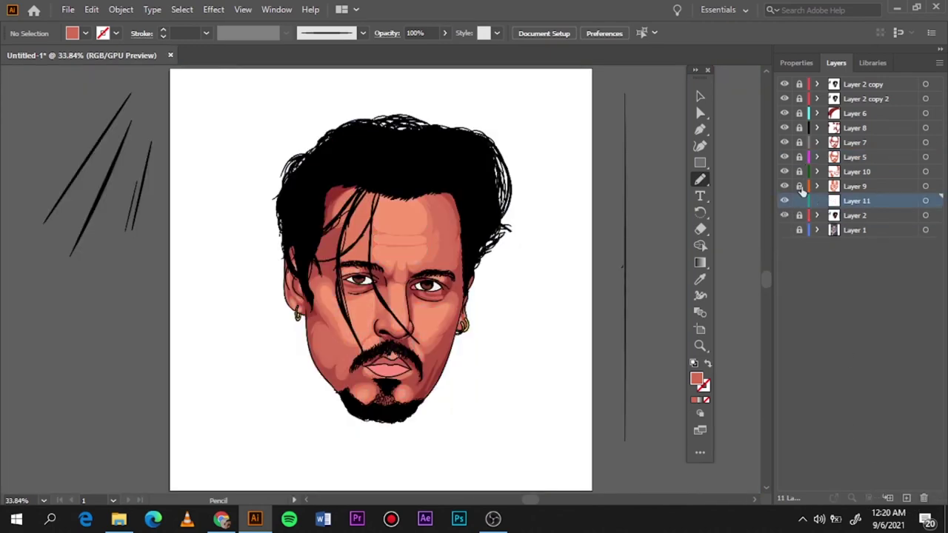
{"action": "left_click", "coordinate": [925, 113]}
{"action": "double_click", "coordinate": [696, 377]}
{"action": "left_click", "coordinate": [669, 173]}
{"action": "key", "text": "Return"}
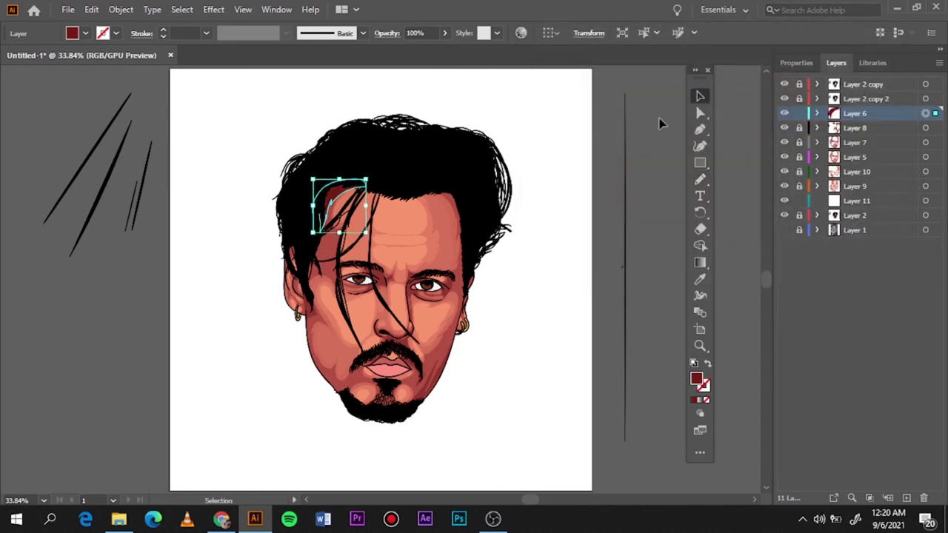
{"action": "key", "text": "v"}
{"action": "left_click", "coordinate": [660, 121]}
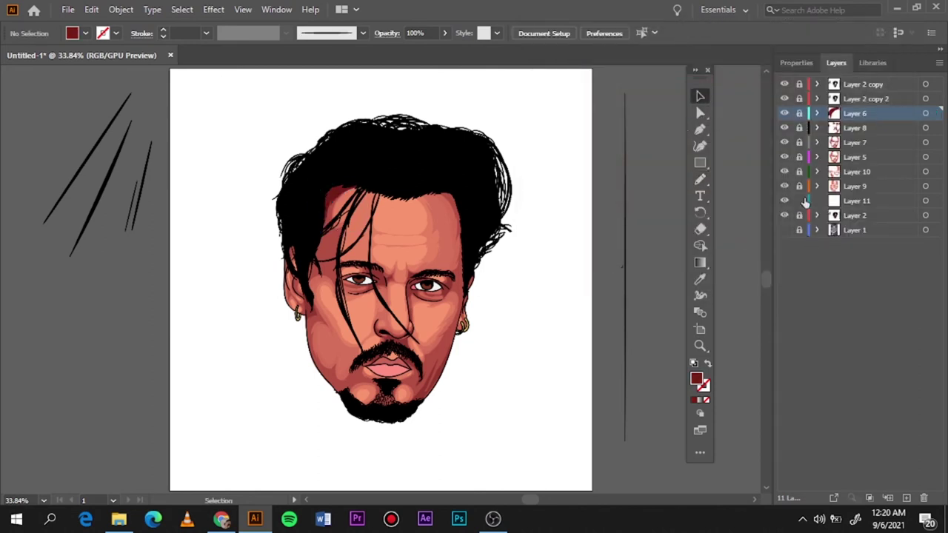
Target Layer 11 and sample the forehead skin colour as the drawing fill
{"action": "left_click", "coordinate": [805, 202]}
{"action": "key", "text": "i"}
{"action": "left_click", "coordinate": [785, 230]}
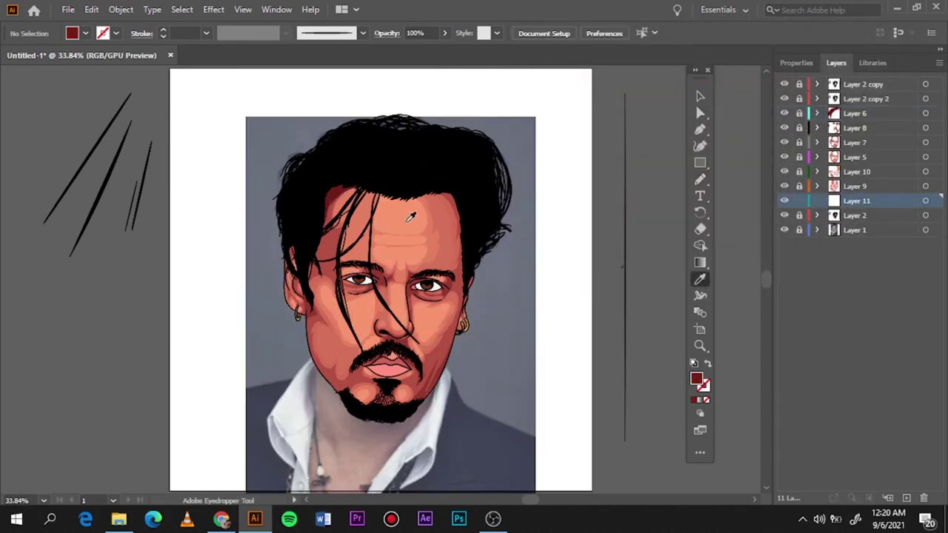
{"action": "left_click", "coordinate": [412, 216]}
{"action": "double_click", "coordinate": [696, 379]}
{"action": "left_click", "coordinate": [804, 79]}
{"action": "left_click", "coordinate": [784, 215]}
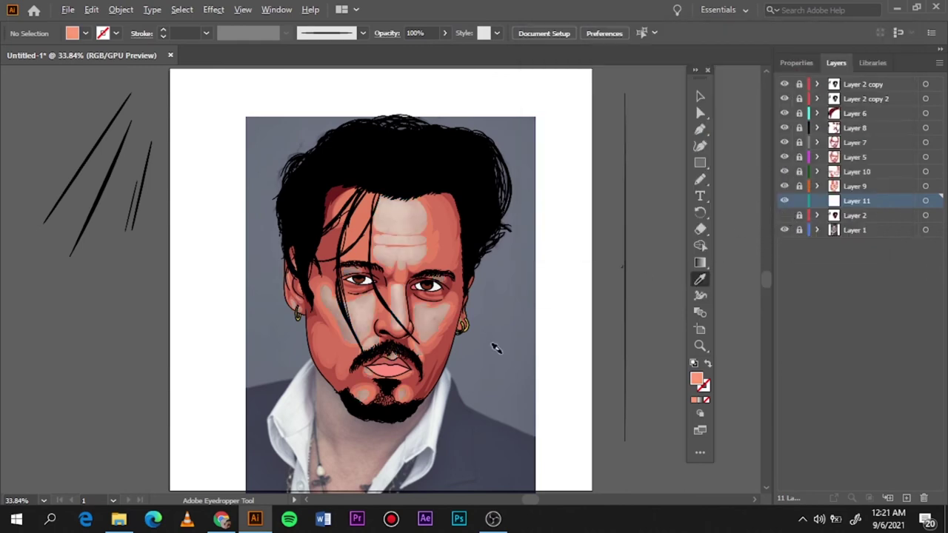
{"action": "key", "text": "ctrl+plus"}
{"action": "key", "text": "ctrl+plus"}
{"action": "key", "text": "ctrl+plus"}
Draw Pencil highlight shapes on the cheek and down the nose
{"action": "key", "text": "n"}
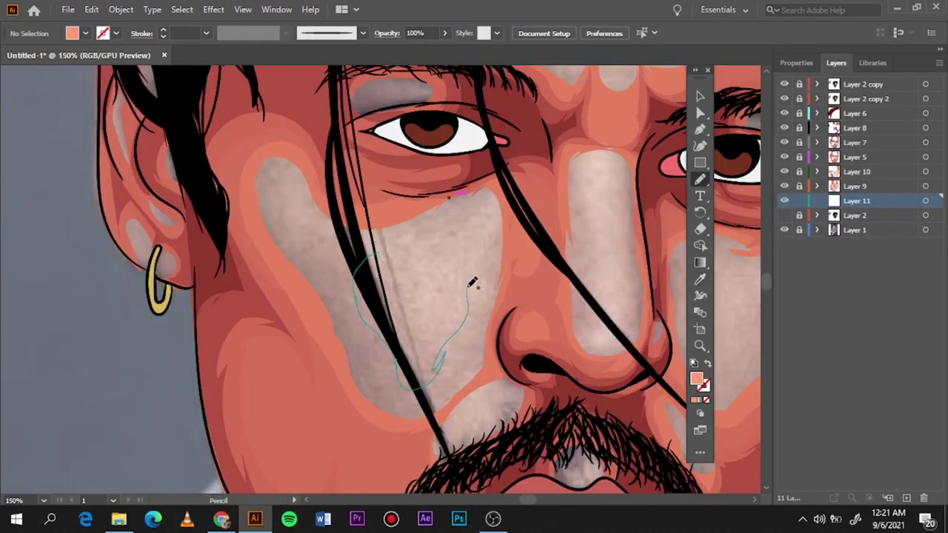
{"action": "left_click_drag", "start_coordinate": [469, 287], "coordinate": [377, 252]}
{"action": "left_click_drag", "start_coordinate": [613, 333], "coordinate": [617, 178]}
{"action": "left_click", "coordinate": [784, 215]}
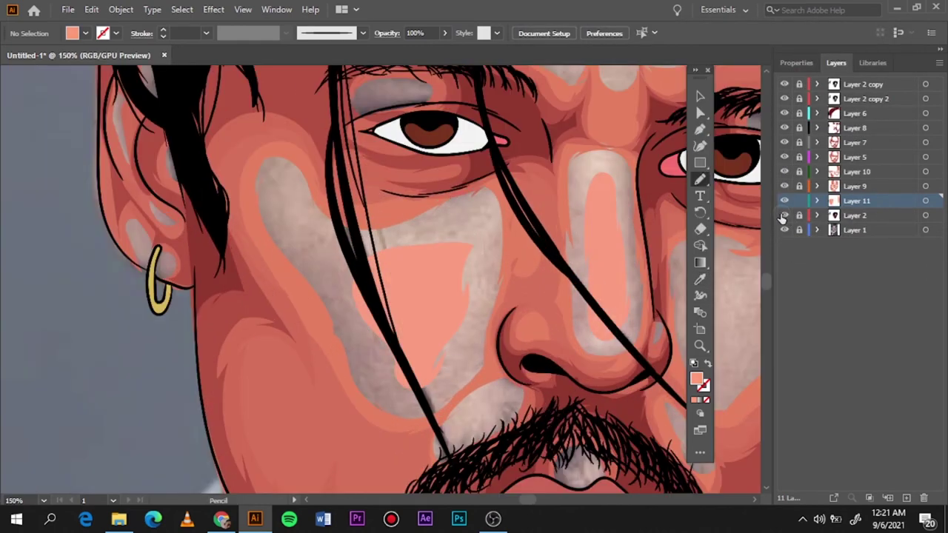
{"action": "left_click", "coordinate": [785, 230]}
{"action": "key", "text": "ctrl+0"}
{"action": "scroll", "coordinate": [387, 396], "scroll_direction": "up", "scroll_amount": 5}
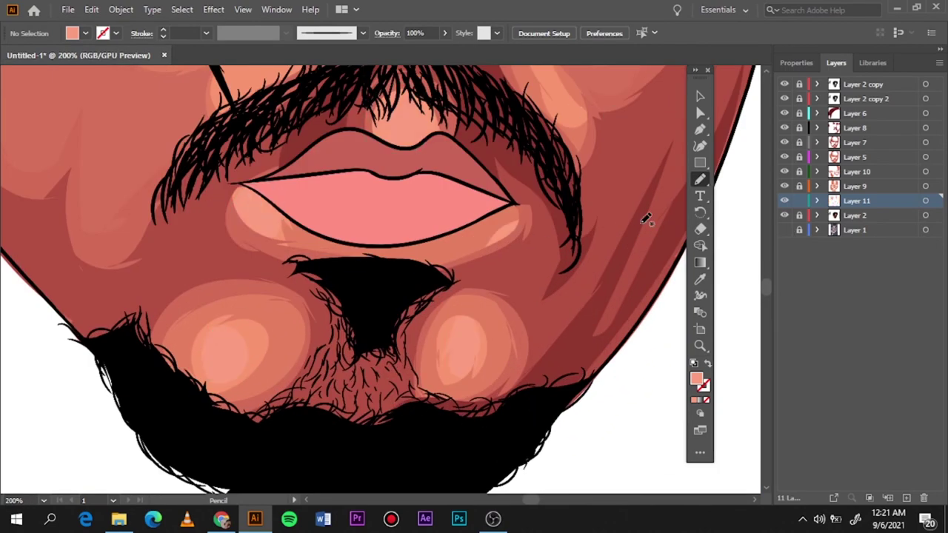
{"action": "key", "text": "ctrl+0"}
{"action": "scroll", "coordinate": [431, 315], "scroll_direction": "up", "scroll_amount": 3}
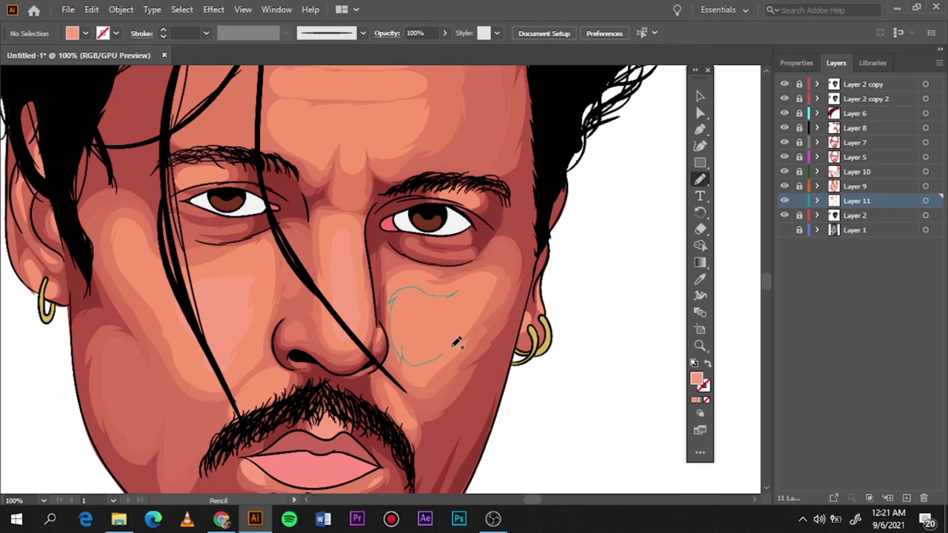
Add more highlight shapes on the right cheek, forehead, brow and nose
{"action": "left_click_drag", "start_coordinate": [457, 342], "coordinate": [457, 294]}
{"action": "scroll", "coordinate": [474, 282], "scroll_direction": "up", "scroll_amount": 2}
{"action": "scroll", "coordinate": [502, 239], "scroll_direction": "up", "scroll_amount": 5}
{"action": "mouse_move", "coordinate": [251, 138]}
{"action": "left_mouse_down"}
{"action": "mouse_move", "coordinate": [296, 250]}
{"action": "mouse_move", "coordinate": [256, 138]}
{"action": "left_mouse_up"}
{"action": "left_click_drag", "start_coordinate": [262, 281], "coordinate": [266, 280]}
{"action": "left_click_drag", "start_coordinate": [257, 332], "coordinate": [259, 331]}
{"action": "left_click_drag", "start_coordinate": [329, 351], "coordinate": [337, 331]}
{"action": "key", "text": "ctrl+0"}
Give all the Layer 11 highlight shapes a lighter fill colour
{"action": "left_click", "coordinate": [925, 200]}
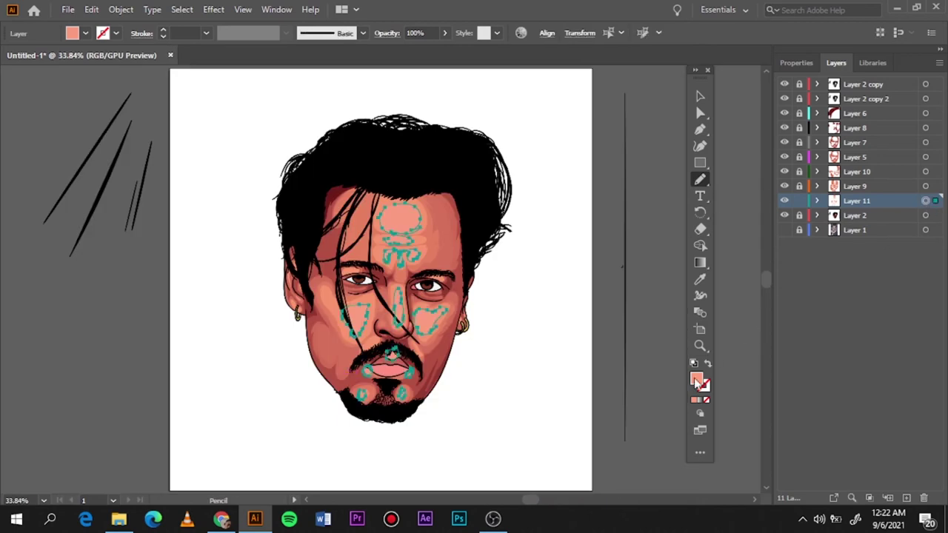
{"action": "double_click", "coordinate": [697, 380]}
{"action": "key", "text": "Return"}
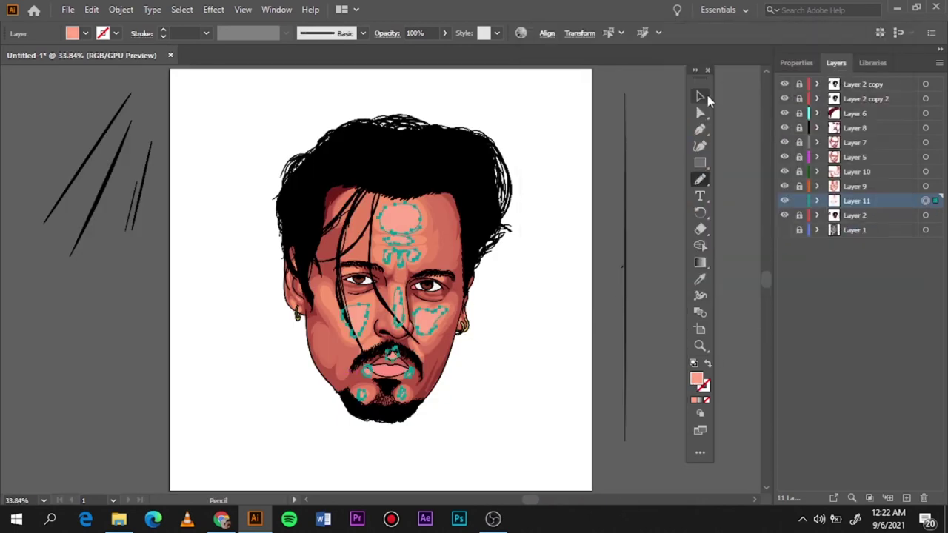
{"action": "left_click", "coordinate": [641, 130]}
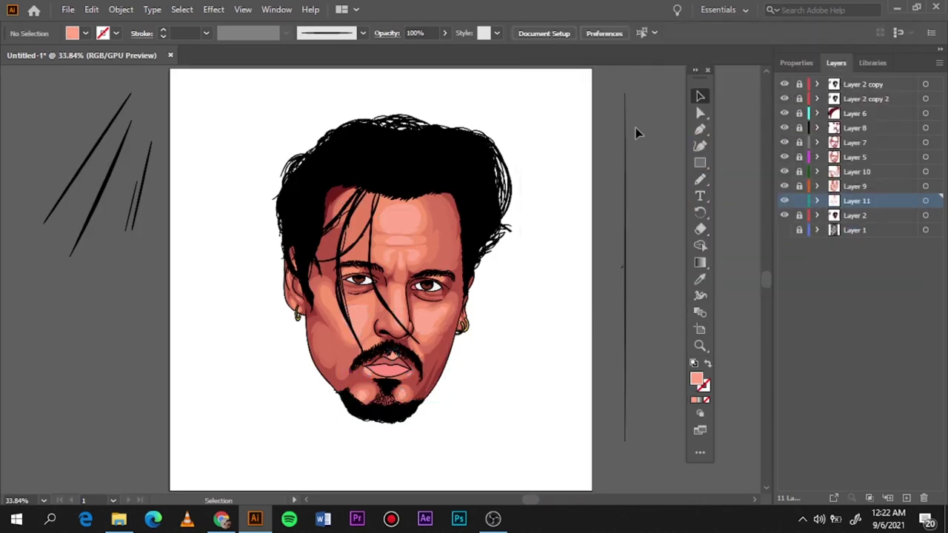
Compare against the reference photo and add Layer 12 for lip shading
{"action": "left_click", "coordinate": [785, 230]}
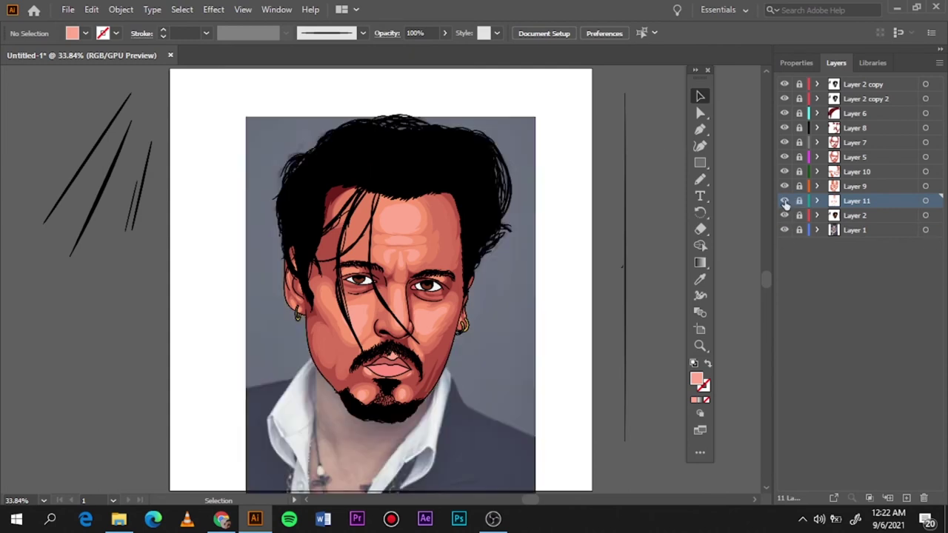
{"action": "left_click_drag", "start_coordinate": [784, 201], "coordinate": [790, 109]}
{"action": "left_click", "coordinate": [785, 229]}
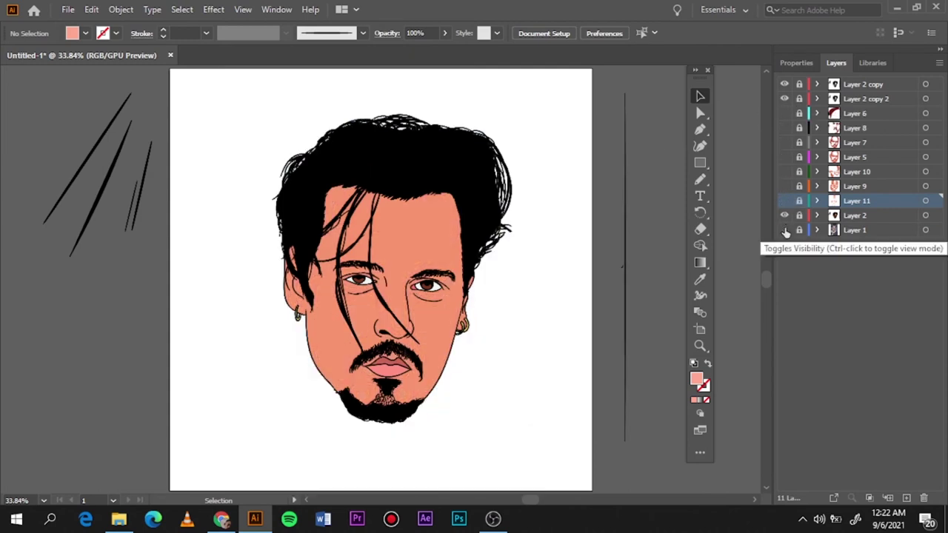
{"action": "left_click", "coordinate": [785, 230]}
{"action": "left_click", "coordinate": [907, 498]}
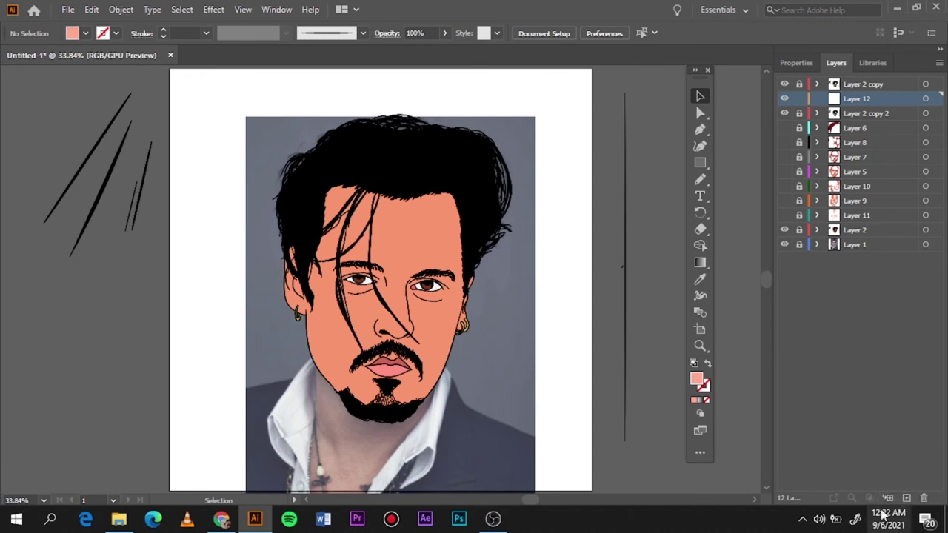
{"action": "scroll", "coordinate": [400, 363], "scroll_direction": "up", "scroll_amount": 6}
{"action": "left_click", "coordinate": [784, 230]}
{"action": "left_click", "coordinate": [784, 112]}
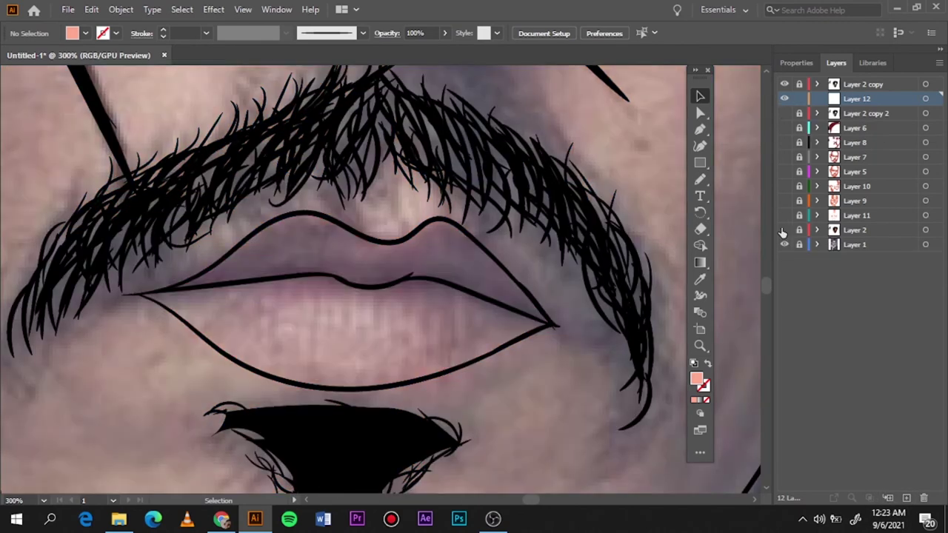
{"action": "left_click", "coordinate": [784, 230]}
Set a darker pink fill for the lower-lip shading
{"action": "key", "text": "i"}
{"action": "double_click", "coordinate": [696, 379]}
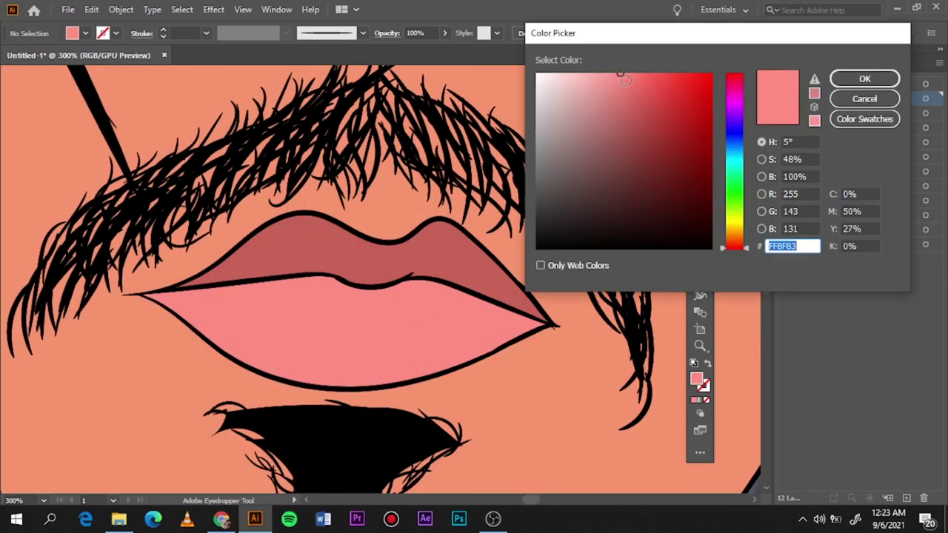
{"action": "type", "text": "D66B63"}
{"action": "key", "text": "Return"}
Trace darker pink shading around the teeth along the lower lip
{"action": "key", "text": "n"}
{"action": "left_click", "coordinate": [785, 230]}
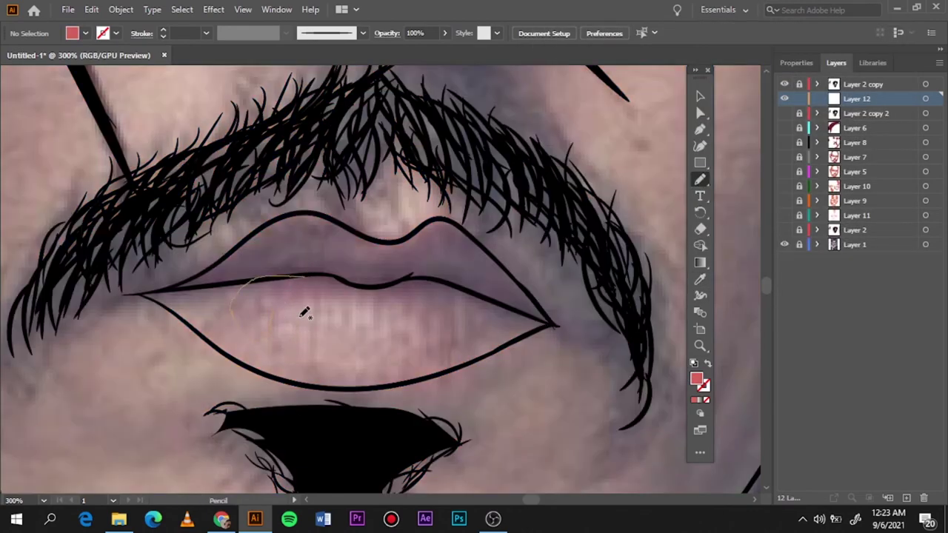
{"action": "left_click_drag", "start_coordinate": [148, 293], "coordinate": [145, 294]}
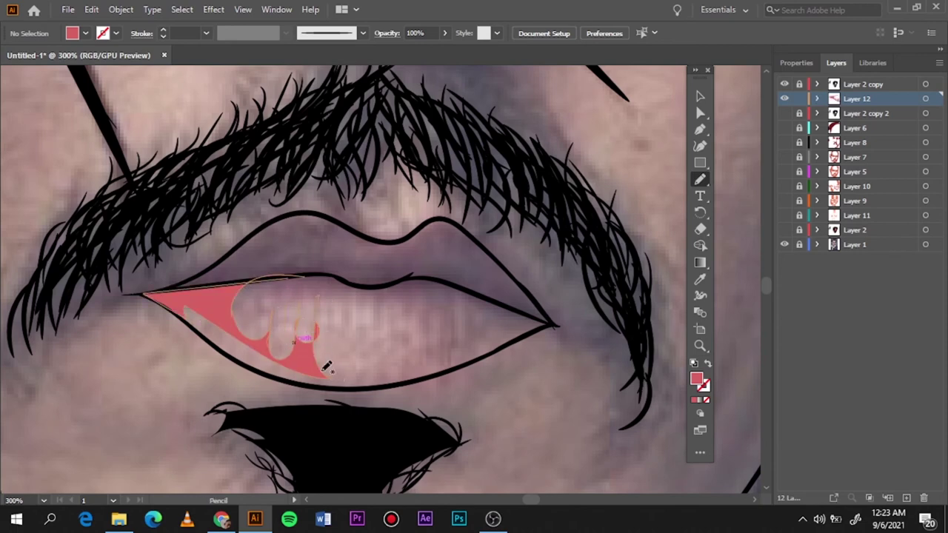
{"action": "left_click_drag", "start_coordinate": [327, 367], "coordinate": [330, 373]}
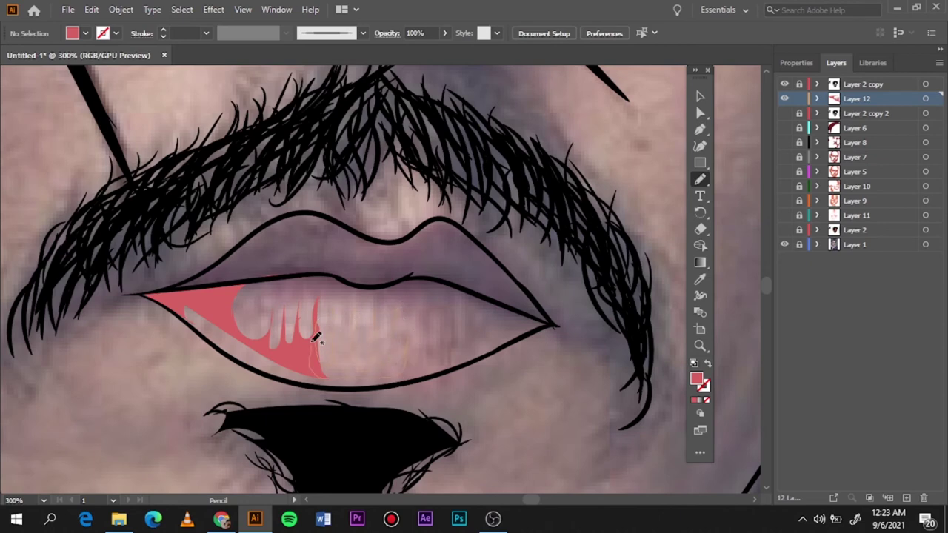
{"action": "left_click_drag", "start_coordinate": [316, 337], "coordinate": [401, 317]}
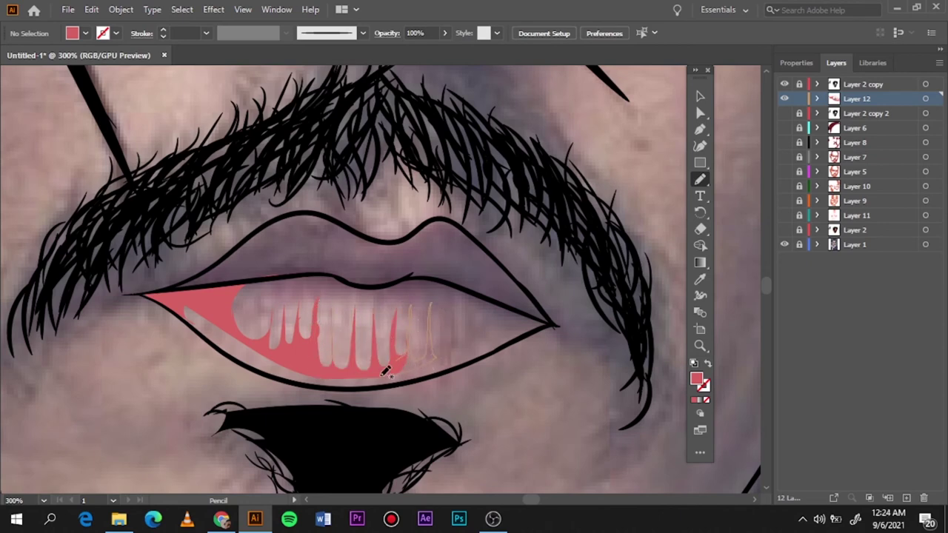
{"action": "left_click_drag", "start_coordinate": [384, 371], "coordinate": [441, 343]}
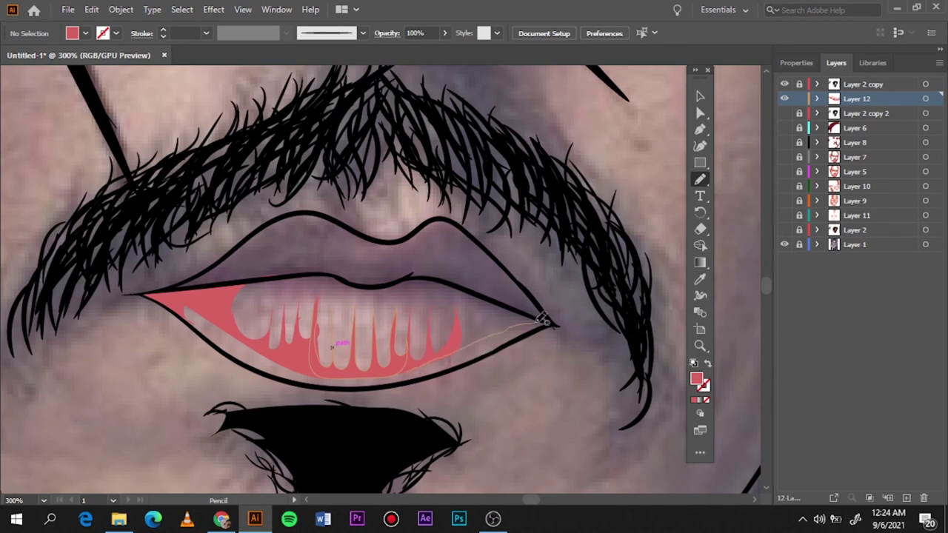
{"action": "left_click_drag", "start_coordinate": [445, 350], "coordinate": [518, 329]}
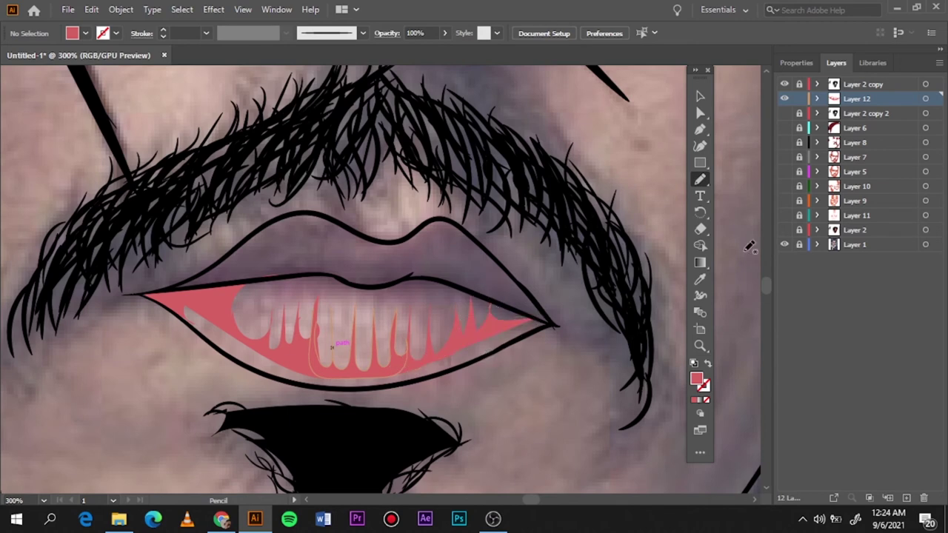
Set a deeper red fill (AD4942) for the upper lip
{"action": "left_click", "coordinate": [784, 230]}
{"action": "key", "text": "i"}
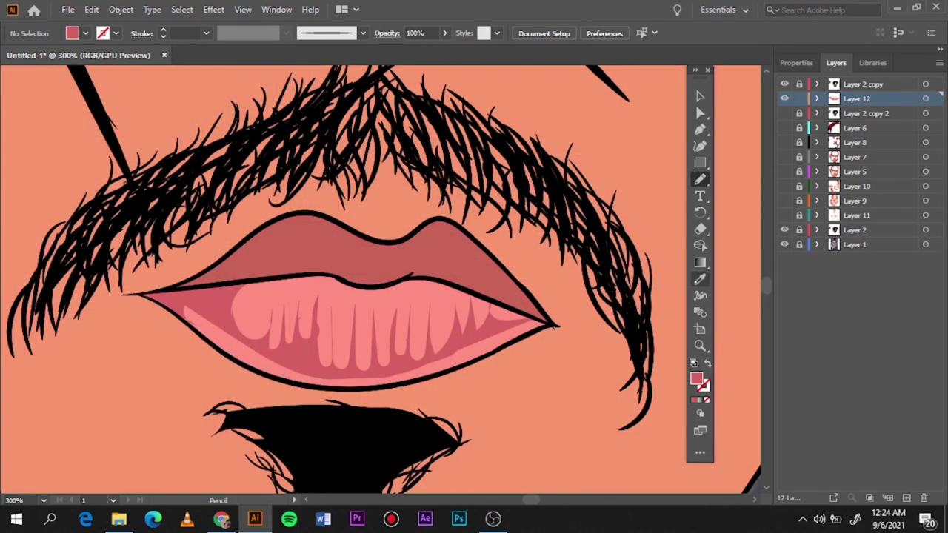
{"action": "double_click", "coordinate": [697, 379]}
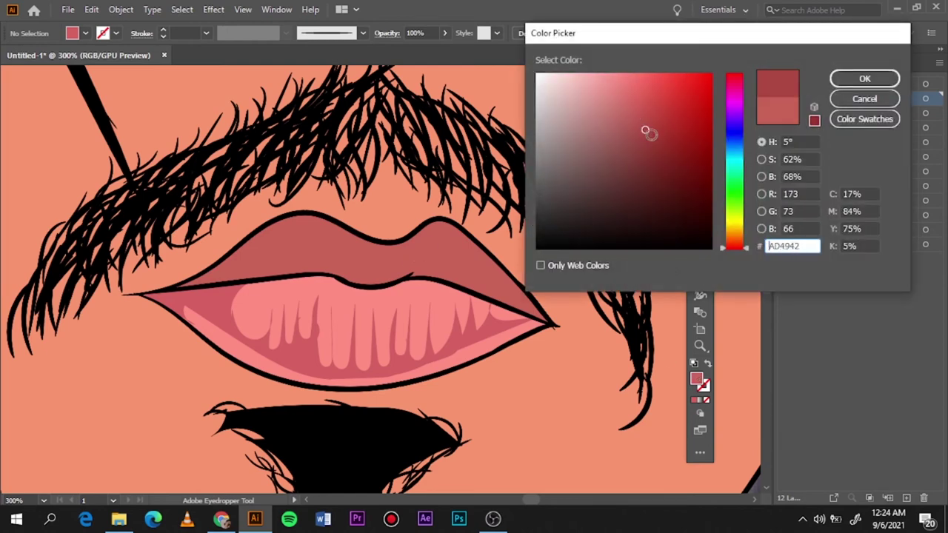
{"action": "left_click_drag", "start_coordinate": [647, 131], "coordinate": [649, 136]}
{"action": "left_click", "coordinate": [864, 78]}
Draw red shading along the upper lip from left side to right corner
{"action": "left_click", "coordinate": [785, 230]}
{"action": "key", "text": "n"}
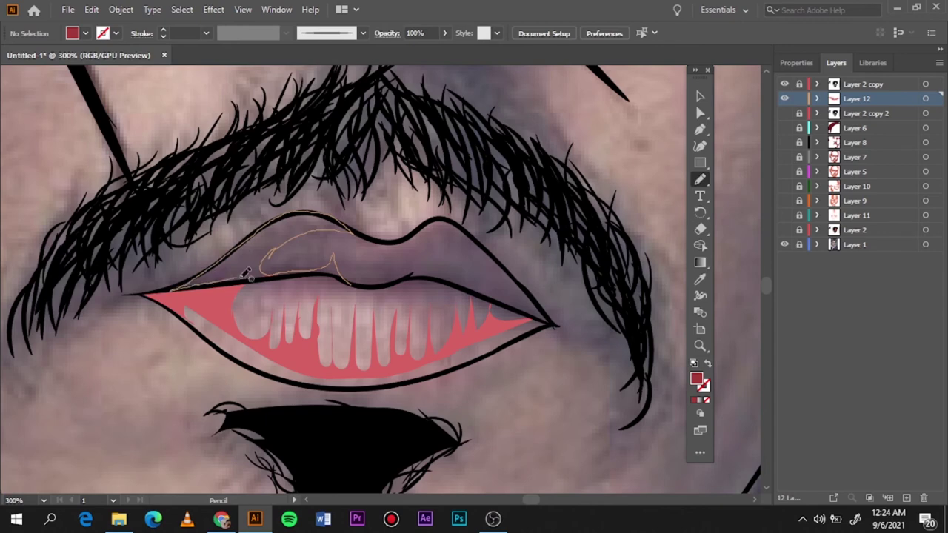
{"action": "left_click_drag", "start_coordinate": [244, 250], "coordinate": [329, 279]}
{"action": "left_click_drag", "start_coordinate": [424, 247], "coordinate": [554, 325]}
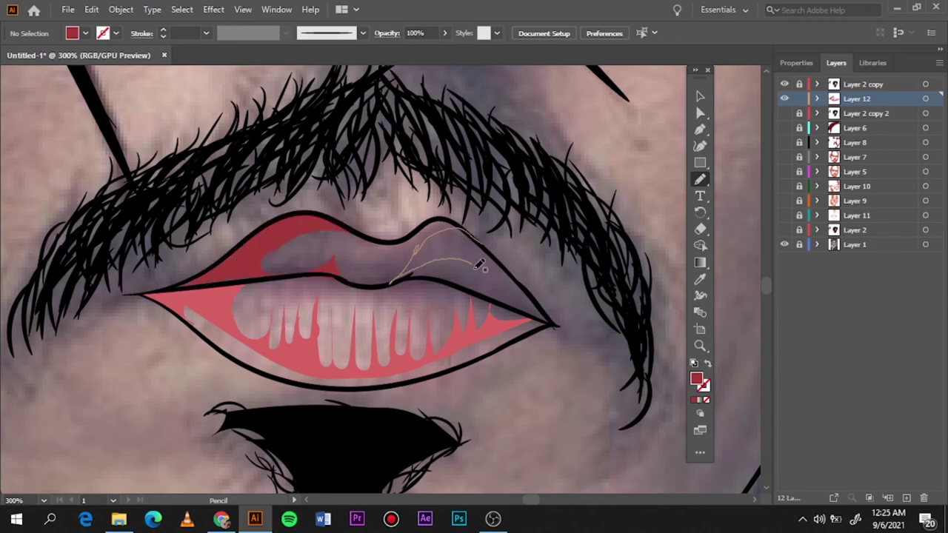
{"action": "key", "text": "ctrl+0"}
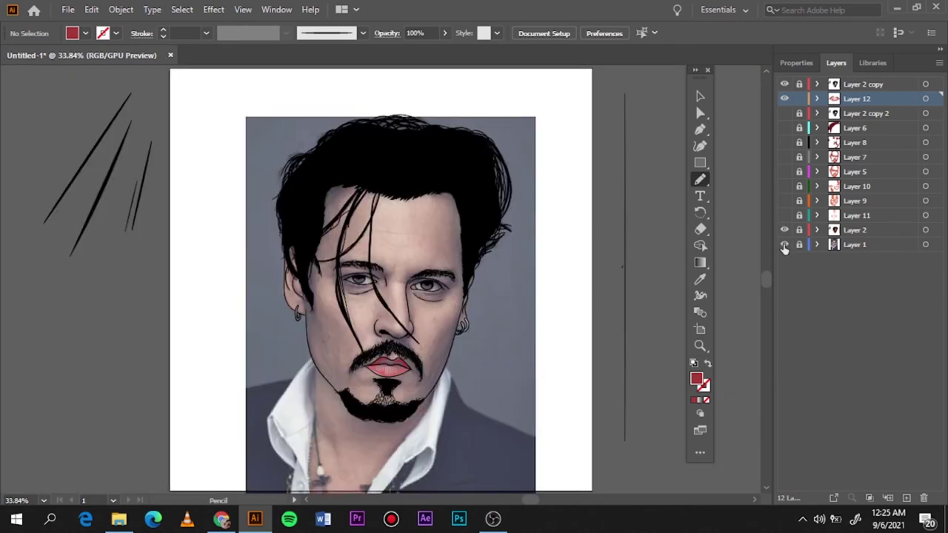
Zoom in on the eyes and set a purple fill for the eyelid shadows
{"action": "left_click", "coordinate": [784, 230]}
{"action": "left_click", "coordinate": [784, 245]}
{"action": "left_click", "coordinate": [784, 244]}
{"action": "key", "text": "ctrl+1"}
{"action": "key", "text": "ctrl+plus"}
{"action": "key", "text": "ctrl+plus"}
{"action": "key", "text": "ctrl+plus"}
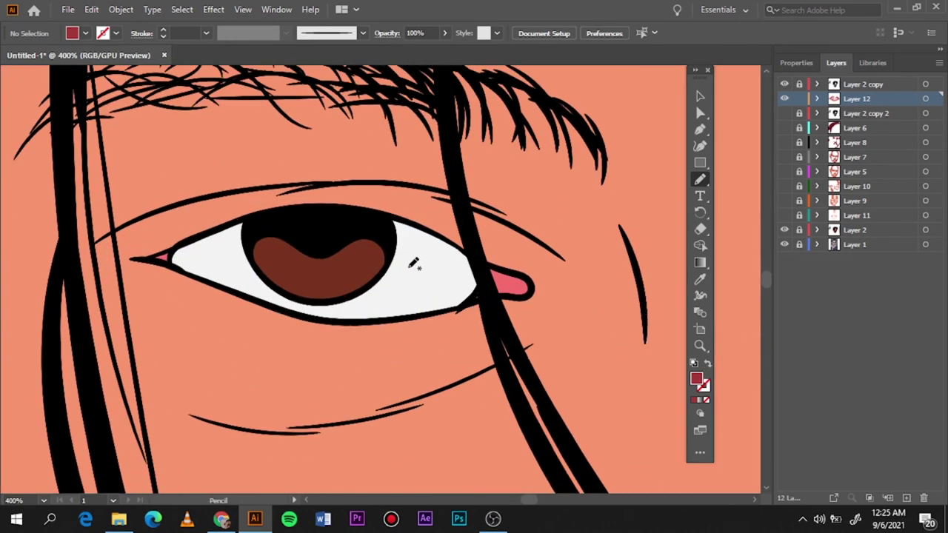
{"action": "key", "text": "i"}
{"action": "left_click", "coordinate": [478, 286]}
{"action": "double_click", "coordinate": [697, 378]}
{"action": "left_click", "coordinate": [585, 139]}
{"action": "left_click", "coordinate": [860, 80]}
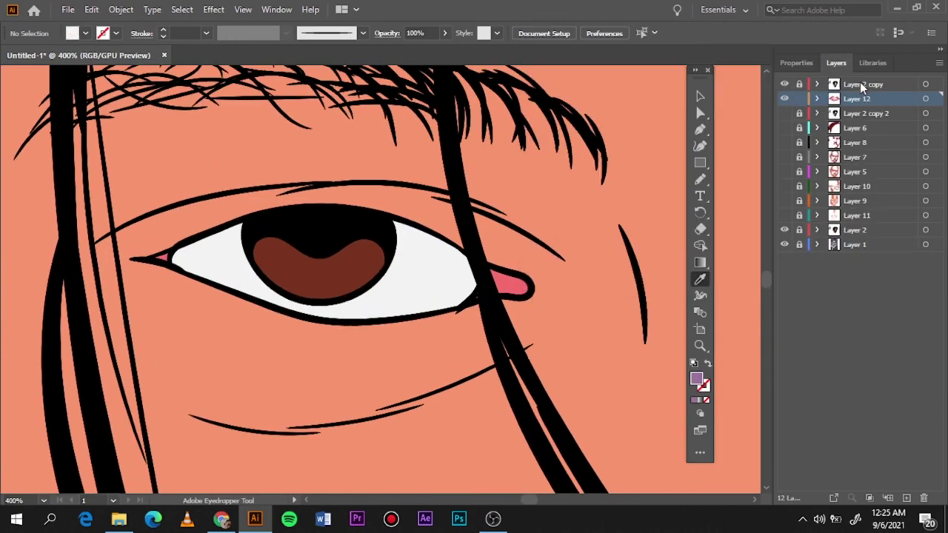
Draw purple shadows under the upper lids of both eyes
{"action": "key", "text": "n"}
{"action": "left_click_drag", "start_coordinate": [180, 261], "coordinate": [269, 216]}
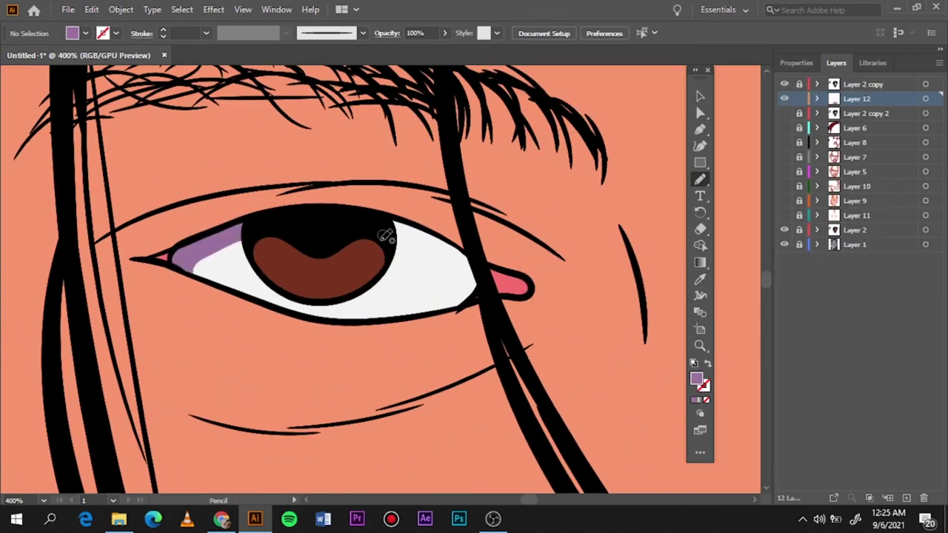
{"action": "left_click_drag", "start_coordinate": [386, 231], "coordinate": [431, 233]}
{"action": "key", "text": "ctrl+0"}
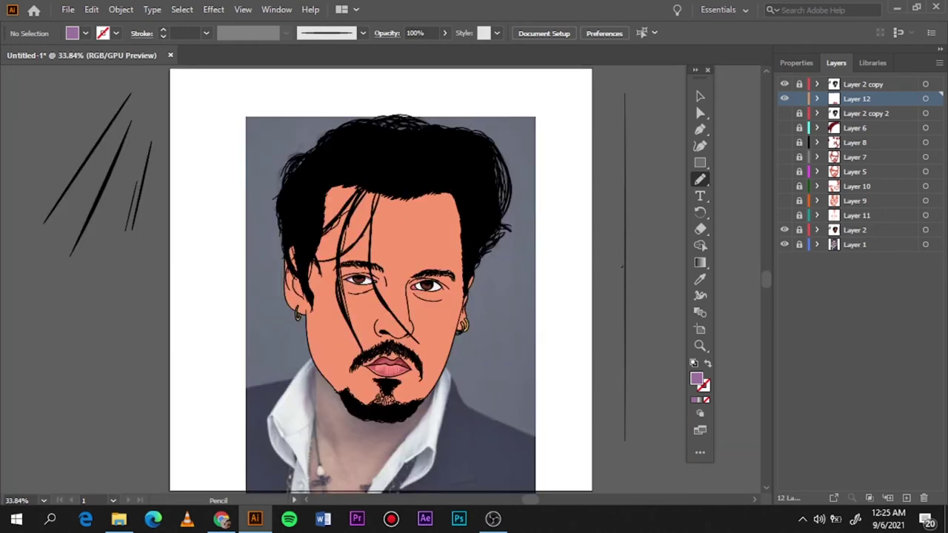
{"action": "scroll", "coordinate": [455, 237], "scroll_direction": "up", "scroll_amount": 5}
{"action": "left_click_drag", "start_coordinate": [263, 190], "coordinate": [169, 229]}
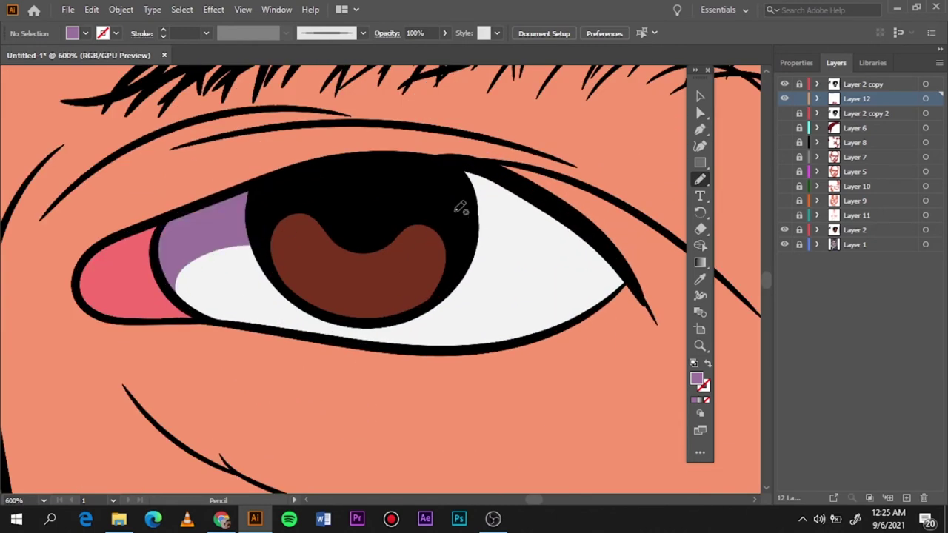
{"action": "mouse_move", "coordinate": [462, 205]}
{"action": "left_mouse_down"}
{"action": "mouse_move", "coordinate": [608, 250]}
{"action": "mouse_move", "coordinate": [620, 276]}
{"action": "left_mouse_up"}
Sample the iris brown and set a darker brown fill
{"action": "key", "text": "i"}
{"action": "left_click", "coordinate": [417, 291]}
{"action": "double_click", "coordinate": [696, 379]}
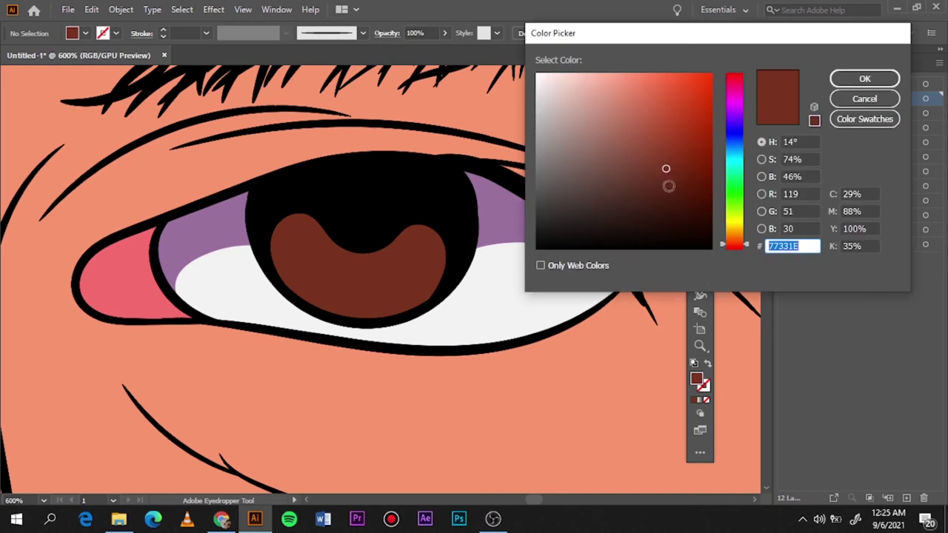
{"action": "left_click", "coordinate": [666, 186]}
{"action": "key", "text": "Return"}
{"action": "key", "text": "n"}
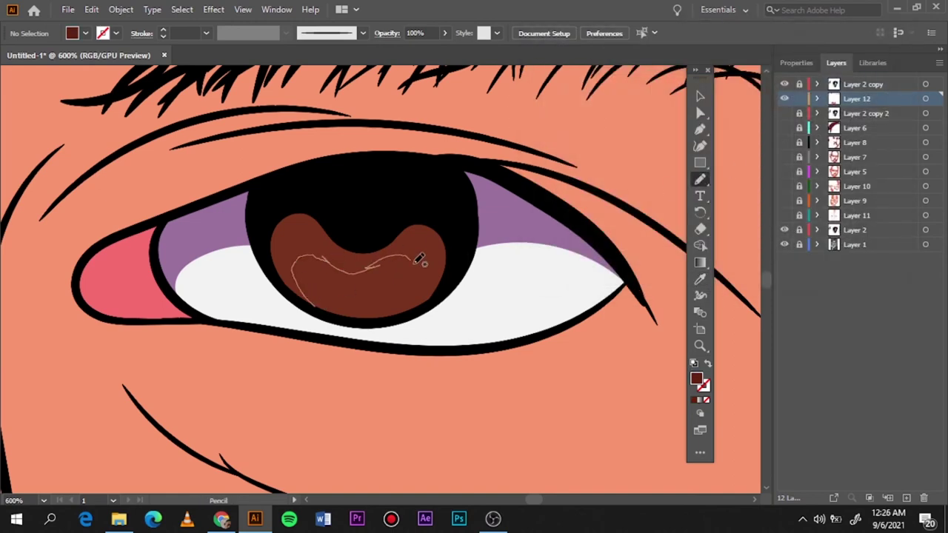
Shade the upper part of both irises in darker brown
{"action": "mouse_move", "coordinate": [420, 259]}
{"action": "left_mouse_down"}
{"action": "mouse_move", "coordinate": [430, 206]}
{"action": "mouse_move", "coordinate": [356, 329]}
{"action": "left_mouse_up"}
{"action": "key", "text": "ctrl+0"}
{"action": "scroll", "coordinate": [360, 287], "scroll_direction": "up", "scroll_amount": 5}
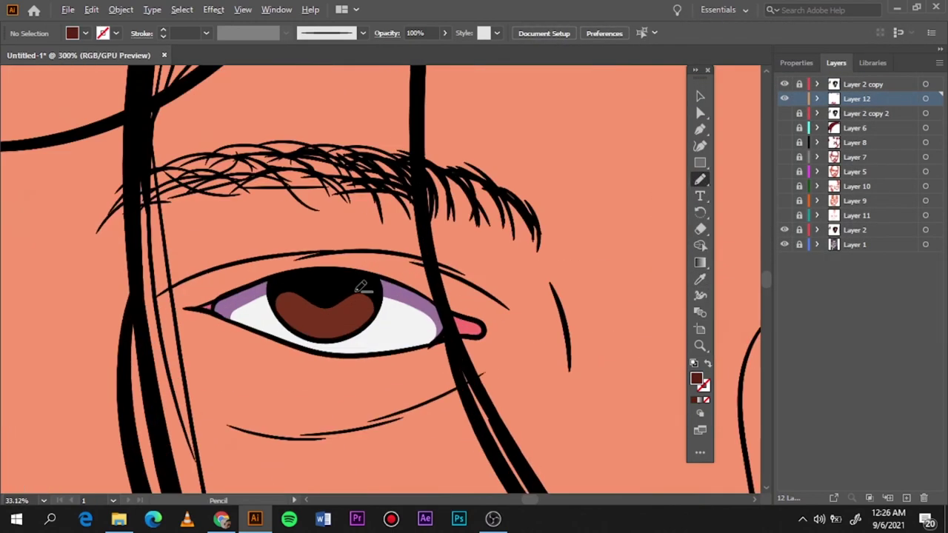
{"action": "scroll", "coordinate": [360, 287], "scroll_direction": "up", "scroll_amount": 4}
{"action": "mouse_move", "coordinate": [148, 453]}
{"action": "left_mouse_down"}
{"action": "mouse_move", "coordinate": [437, 338]}
{"action": "mouse_move", "coordinate": [145, 451]}
{"action": "left_mouse_up"}
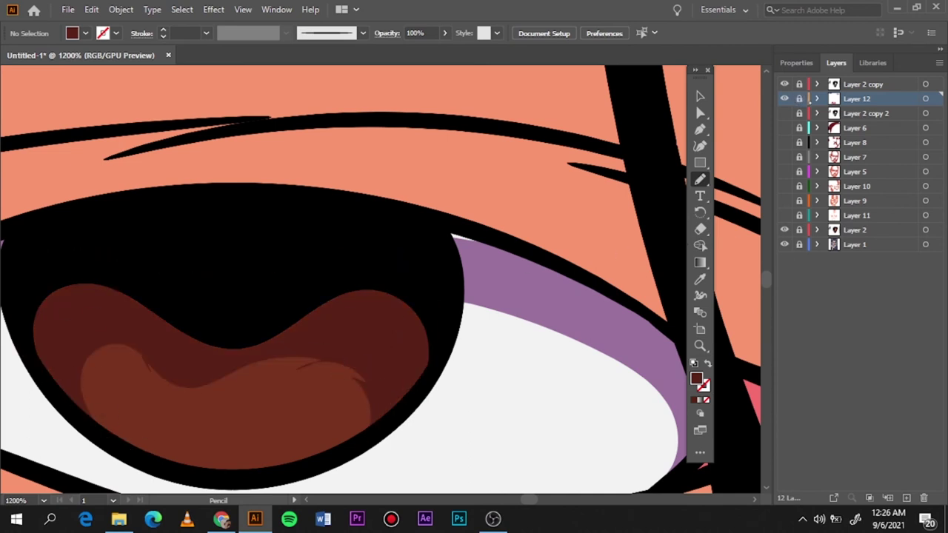
Add Layer 13 and draw a lighter brown tone across the lower iris
{"action": "left_click", "coordinate": [906, 498]}
{"action": "left_click", "coordinate": [699, 279]}
{"action": "left_click", "coordinate": [334, 383]}
{"action": "double_click", "coordinate": [696, 378]}
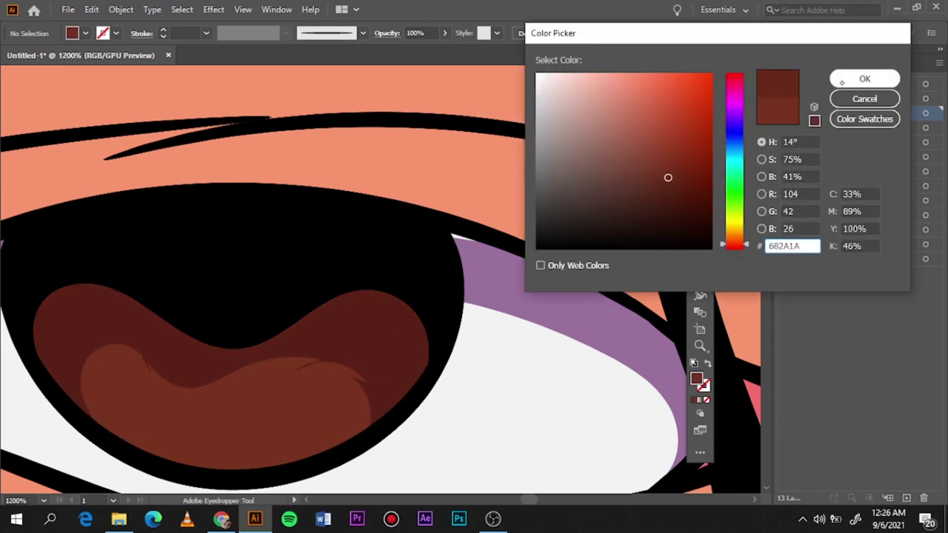
{"action": "left_click", "coordinate": [842, 80]}
{"action": "key", "text": "n"}
{"action": "left_click_drag", "start_coordinate": [326, 404], "coordinate": [64, 339]}
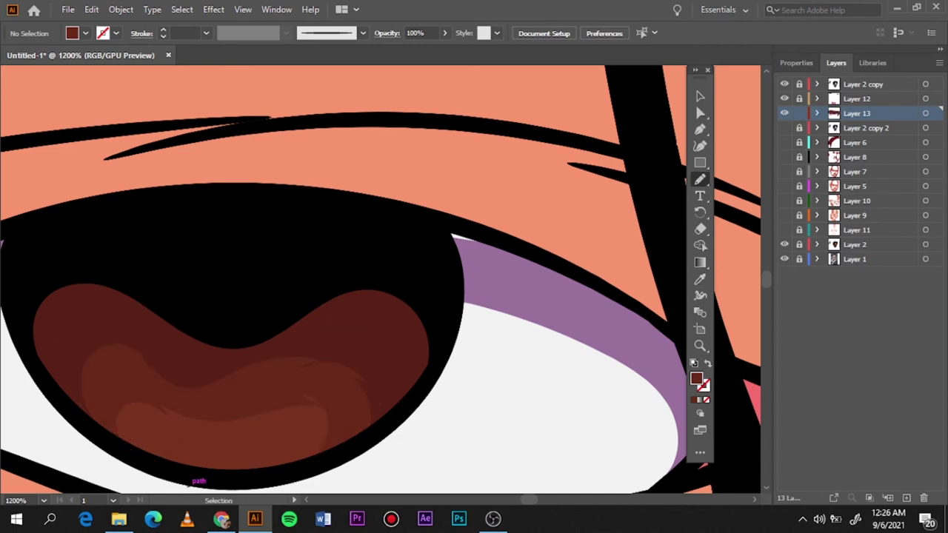
Add another tone shape inside the iris and zoom back out to the portrait
{"action": "key", "text": "ctrl+0"}
{"action": "scroll", "coordinate": [421, 288], "scroll_direction": "up", "scroll_amount": 5}
{"action": "scroll", "coordinate": [420, 289], "scroll_direction": "up", "scroll_amount": 3}
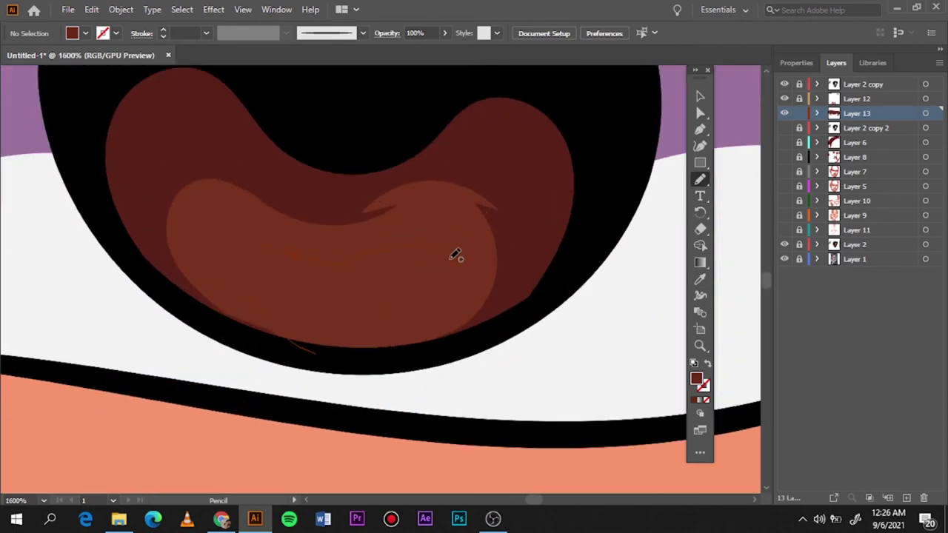
{"action": "left_click_drag", "start_coordinate": [456, 255], "coordinate": [243, 96]}
{"action": "key", "text": "ctrl+0"}
{"action": "scroll", "coordinate": [396, 382], "scroll_direction": "up", "scroll_amount": 4}
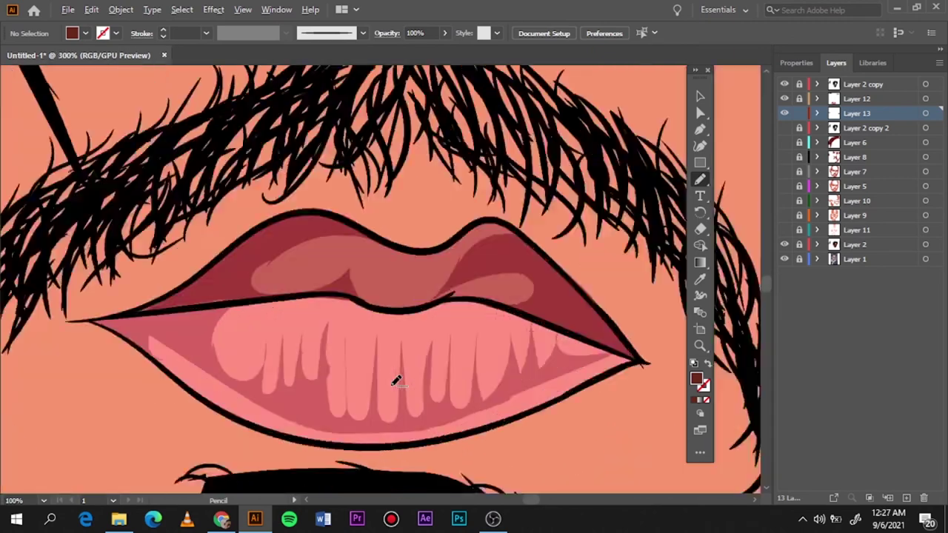
{"action": "scroll", "coordinate": [396, 382], "scroll_direction": "up", "scroll_amount": 2}
Sample the lower lip's light pink and pencil pink fills into the left tooth gaps
{"action": "key", "text": "i"}
{"action": "left_click", "coordinate": [348, 370]}
{"action": "double_click", "coordinate": [697, 380]}
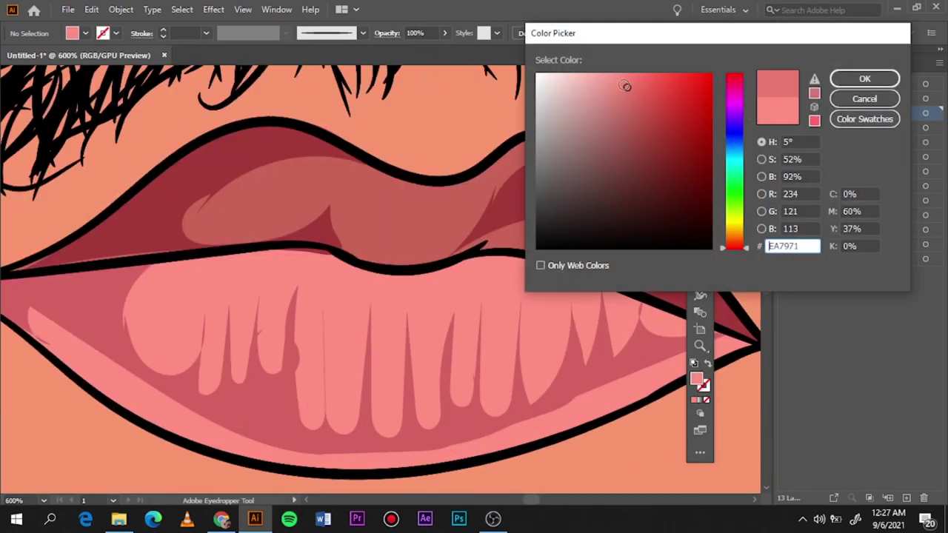
{"action": "left_click", "coordinate": [842, 98]}
{"action": "key", "text": "n"}
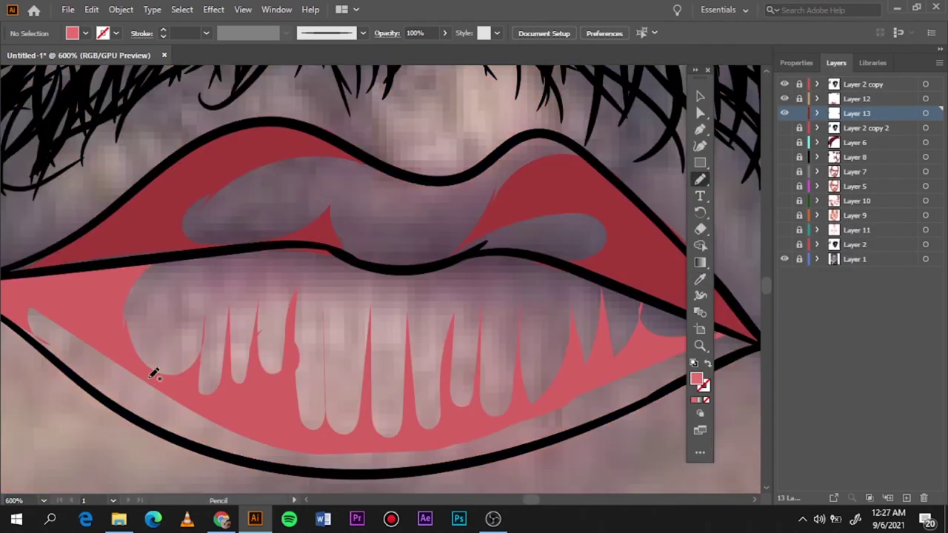
{"action": "mouse_move", "coordinate": [153, 370]}
{"action": "left_mouse_down"}
{"action": "mouse_move", "coordinate": [195, 387]}
{"action": "mouse_move", "coordinate": [211, 290]}
{"action": "left_mouse_up"}
{"action": "mouse_move", "coordinate": [201, 352]}
{"action": "left_mouse_down"}
{"action": "mouse_move", "coordinate": [214, 294]}
{"action": "mouse_move", "coordinate": [255, 244]}
{"action": "mouse_move", "coordinate": [267, 272]}
{"action": "mouse_move", "coordinate": [331, 250]}
{"action": "left_mouse_up"}
{"action": "mouse_move", "coordinate": [349, 268]}
{"action": "left_mouse_down"}
{"action": "mouse_move", "coordinate": [360, 338]}
{"action": "mouse_move", "coordinate": [377, 296]}
{"action": "mouse_move", "coordinate": [326, 255]}
{"action": "left_mouse_up"}
{"action": "mouse_move", "coordinate": [148, 371]}
{"action": "left_mouse_down"}
{"action": "mouse_move", "coordinate": [98, 385]}
{"action": "mouse_move", "coordinate": [44, 326]}
{"action": "left_mouse_up"}
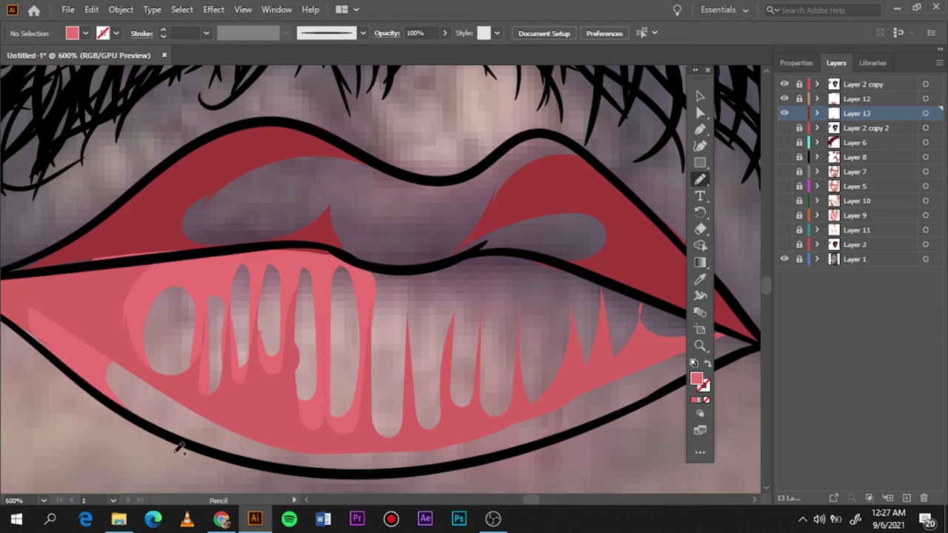
Fill the remaining tooth gaps toward the right-hand teeth with pink
{"action": "key", "text": "ctrl+0"}
{"action": "left_click", "coordinate": [784, 244]}
{"action": "left_click", "coordinate": [784, 244]}
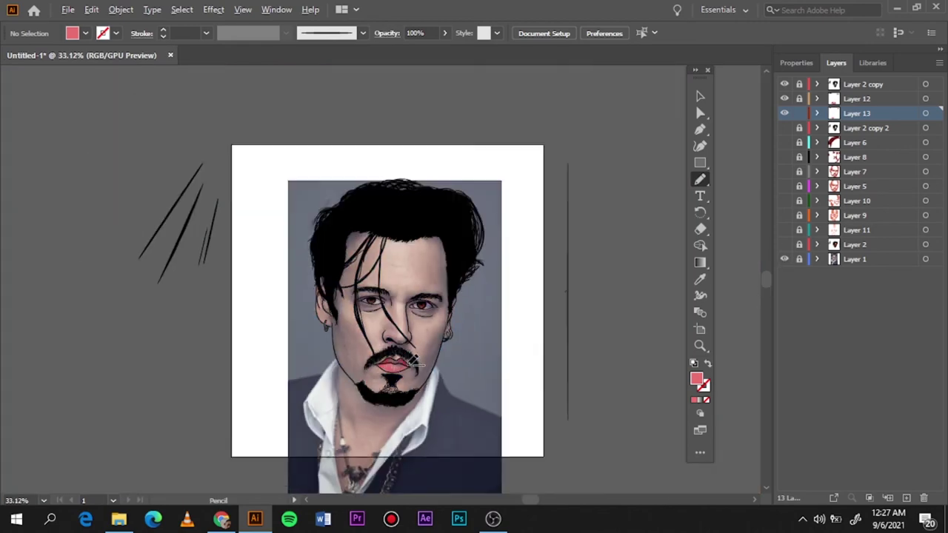
{"action": "scroll", "coordinate": [398, 363], "scroll_direction": "up", "scroll_amount": 8}
{"action": "left_click_drag", "start_coordinate": [266, 263], "coordinate": [271, 214]}
{"action": "left_click_drag", "start_coordinate": [329, 226], "coordinate": [321, 201]}
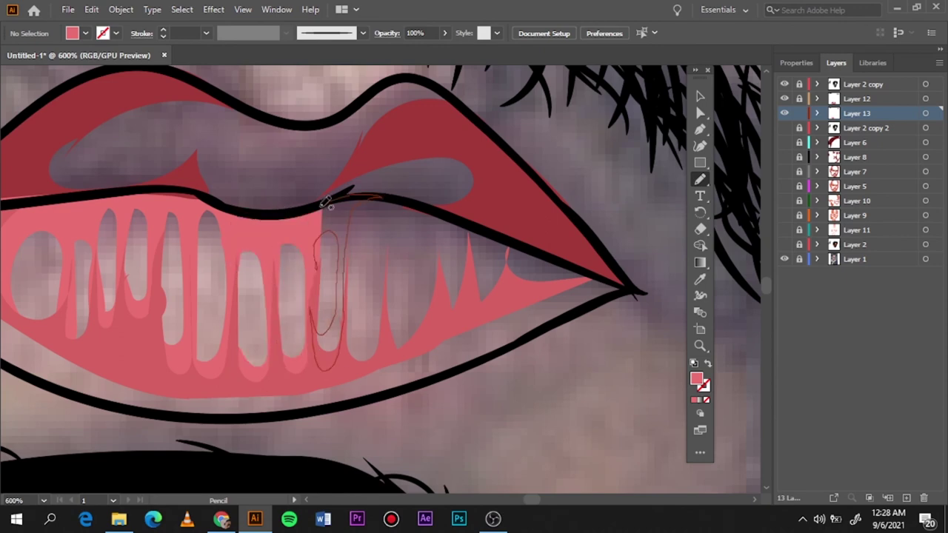
{"action": "mouse_move", "coordinate": [366, 252]}
{"action": "left_mouse_down"}
{"action": "mouse_move", "coordinate": [419, 354]}
{"action": "mouse_move", "coordinate": [345, 311]}
{"action": "left_mouse_up"}
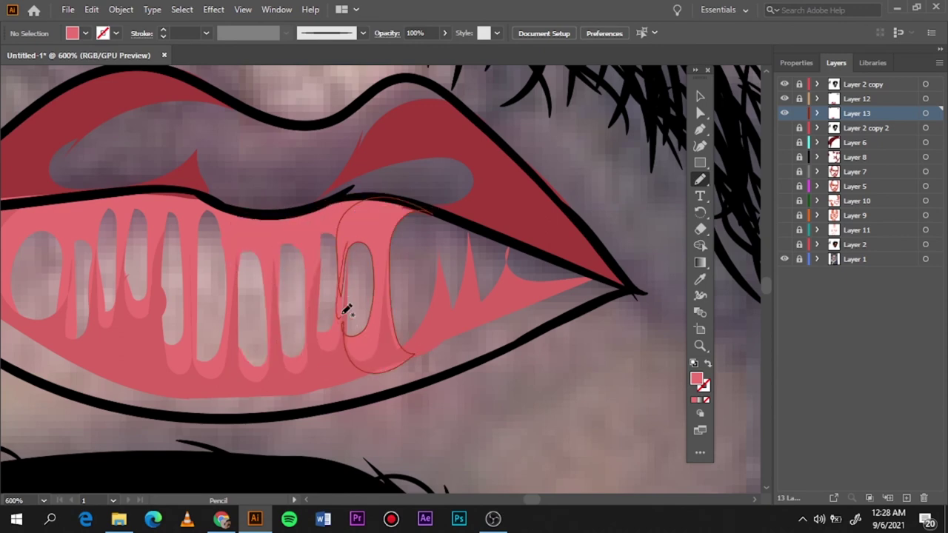
{"action": "mouse_move", "coordinate": [412, 233]}
{"action": "left_mouse_down"}
{"action": "mouse_move", "coordinate": [447, 225]}
{"action": "mouse_move", "coordinate": [395, 310]}
{"action": "left_mouse_up"}
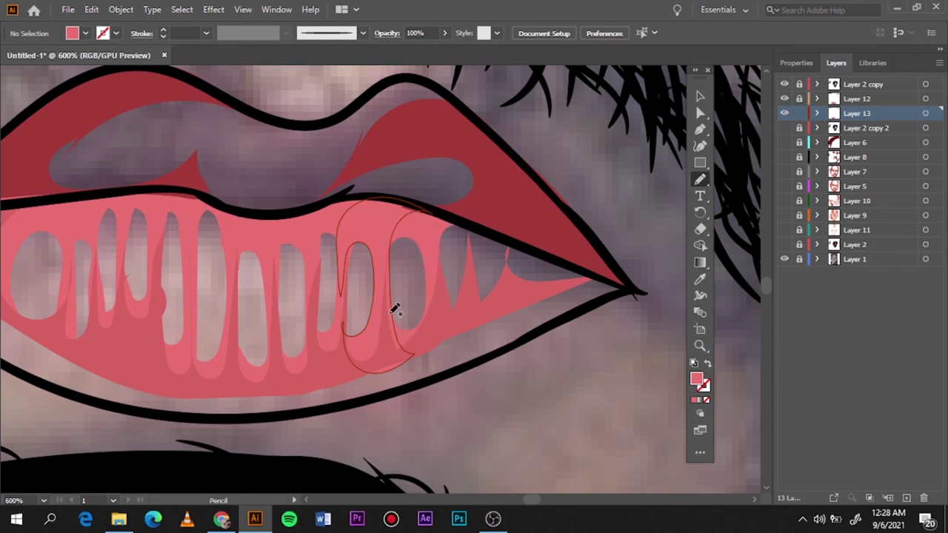
{"action": "left_click_drag", "start_coordinate": [460, 234], "coordinate": [461, 212]}
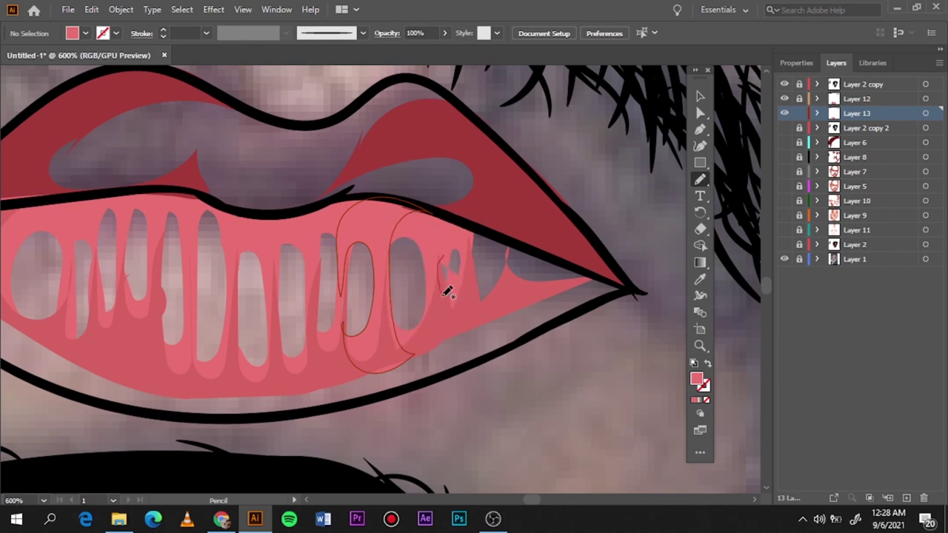
{"action": "left_click_drag", "start_coordinate": [458, 248], "coordinate": [451, 285]}
{"action": "mouse_move", "coordinate": [452, 245]}
{"action": "left_mouse_down"}
{"action": "mouse_move", "coordinate": [516, 255]}
{"action": "mouse_move", "coordinate": [556, 249]}
{"action": "left_mouse_up"}
Sample the upper-lip red and set the fill colour to AF4A4A
{"action": "key", "text": "ctrl+0"}
{"action": "key", "text": "ctrl+1"}
{"action": "scroll", "coordinate": [519, 328], "scroll_direction": "up", "scroll_amount": 5}
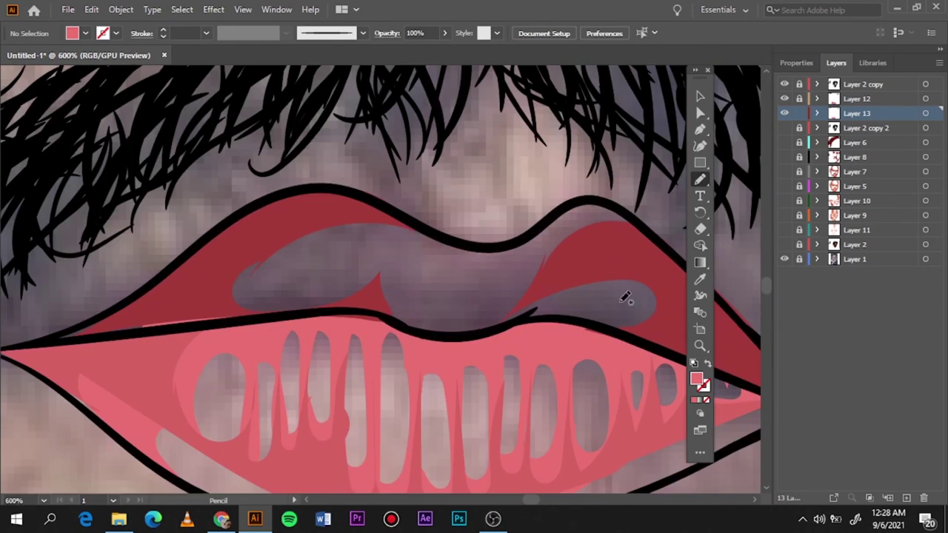
{"action": "key", "text": "i"}
{"action": "left_click", "coordinate": [484, 271]}
{"action": "double_click", "coordinate": [696, 379]}
{"action": "left_click", "coordinate": [645, 126]}
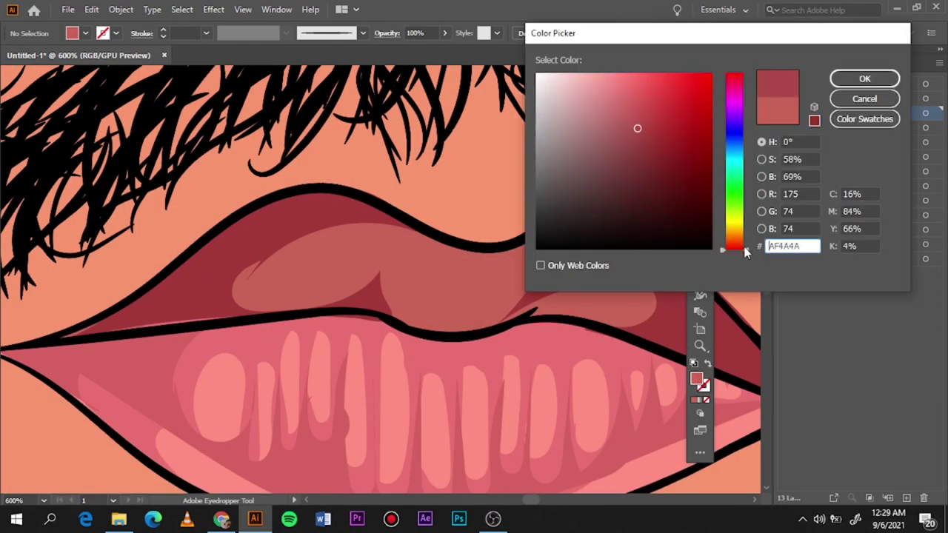
{"action": "left_click", "coordinate": [865, 79]}
Pencil red shading around the left, middle and right upper-lip highlights
{"action": "left_click", "coordinate": [784, 245]}
{"action": "key", "text": "n"}
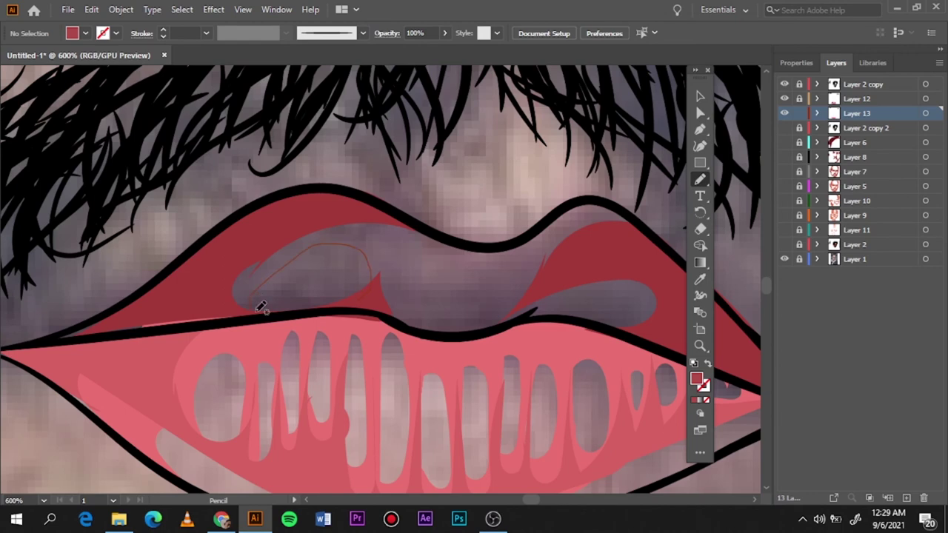
{"action": "left_click_drag", "start_coordinate": [449, 319], "coordinate": [339, 247]}
{"action": "left_click_drag", "start_coordinate": [350, 309], "coordinate": [355, 311]}
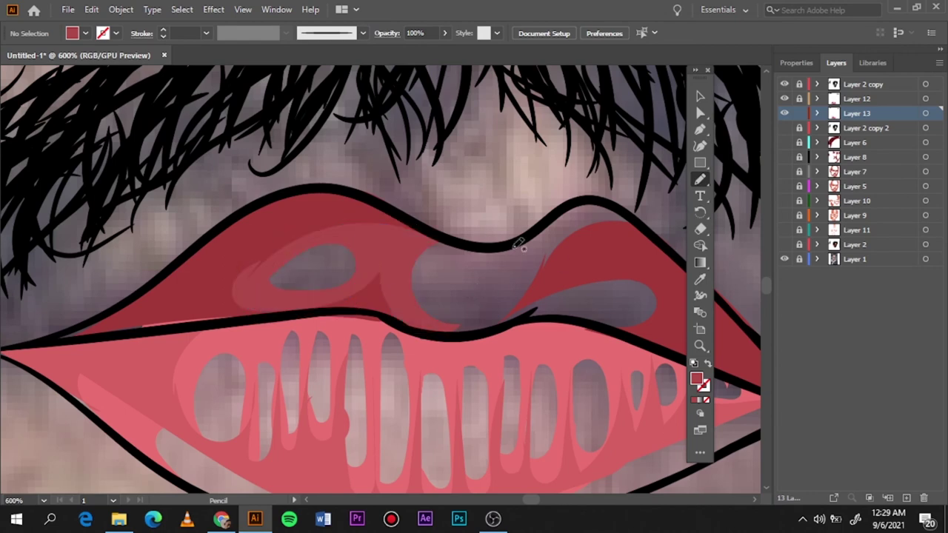
{"action": "left_click_drag", "start_coordinate": [518, 239], "coordinate": [557, 270]}
{"action": "left_click_drag", "start_coordinate": [523, 299], "coordinate": [638, 314]}
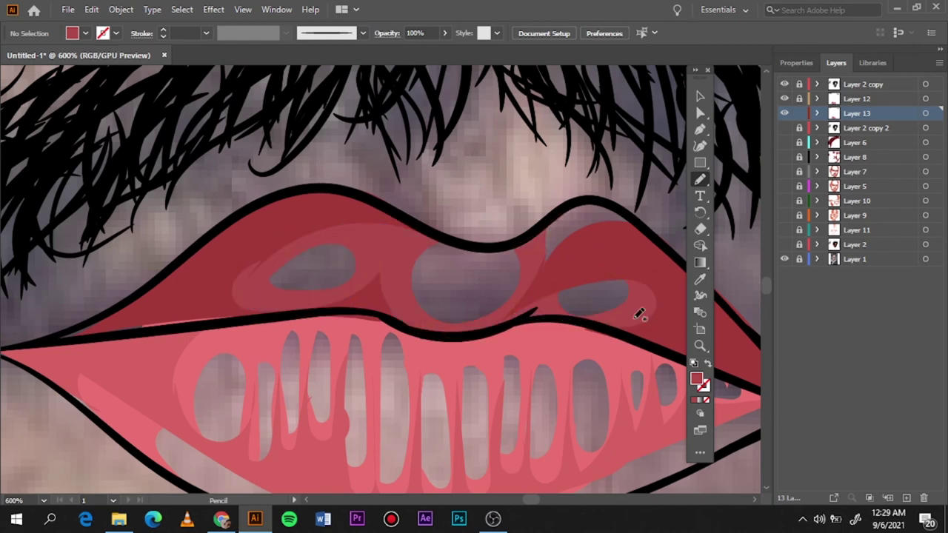
{"action": "key", "text": "ctrl+0"}
Toggle the face and cartoon layers on and off to compare against the reference photo
{"action": "left_click", "coordinate": [785, 245]}
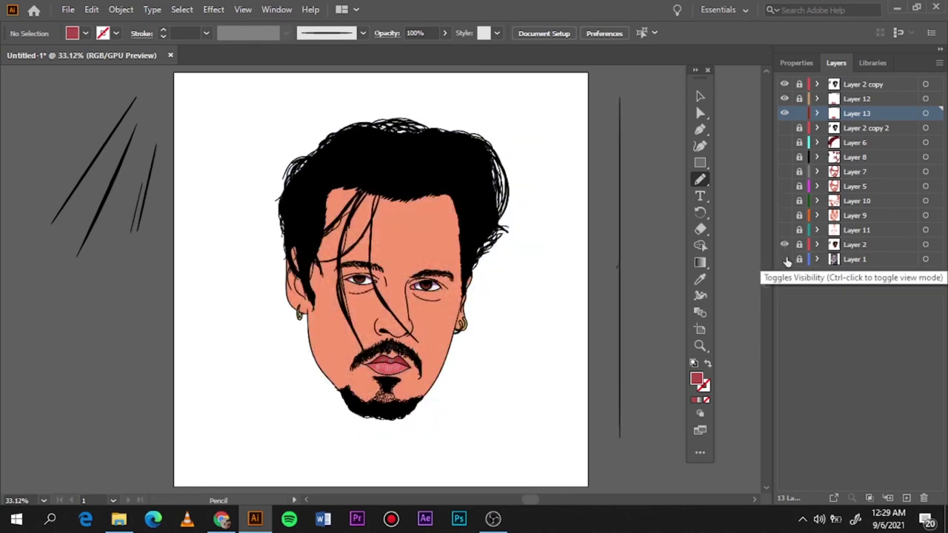
{"action": "left_click", "coordinate": [785, 113]}
{"action": "left_click_drag", "start_coordinate": [787, 115], "coordinate": [786, 85]}
{"action": "left_click", "coordinate": [784, 245]}
{"action": "left_click", "coordinate": [783, 244]}
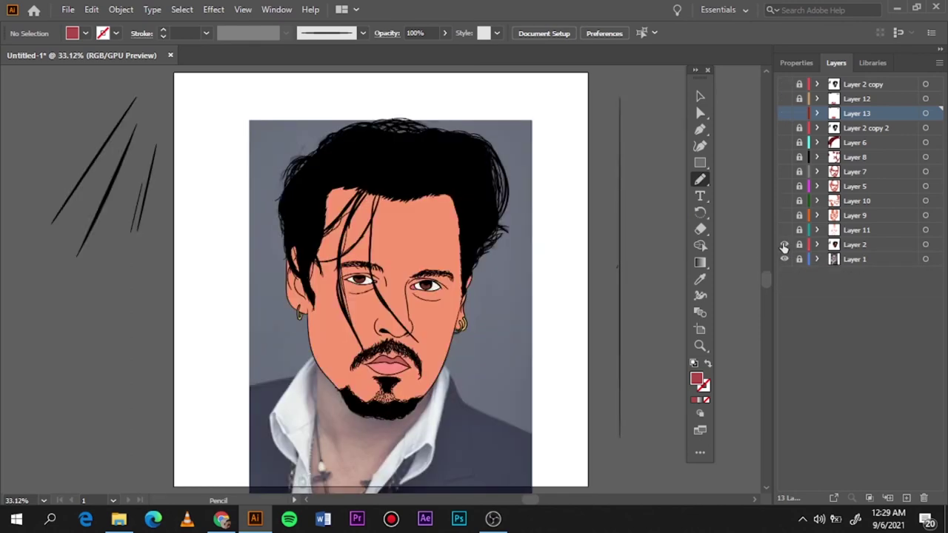
{"action": "left_click", "coordinate": [784, 245]}
{"action": "left_click", "coordinate": [784, 244]}
{"action": "left_click", "coordinate": [784, 245]}
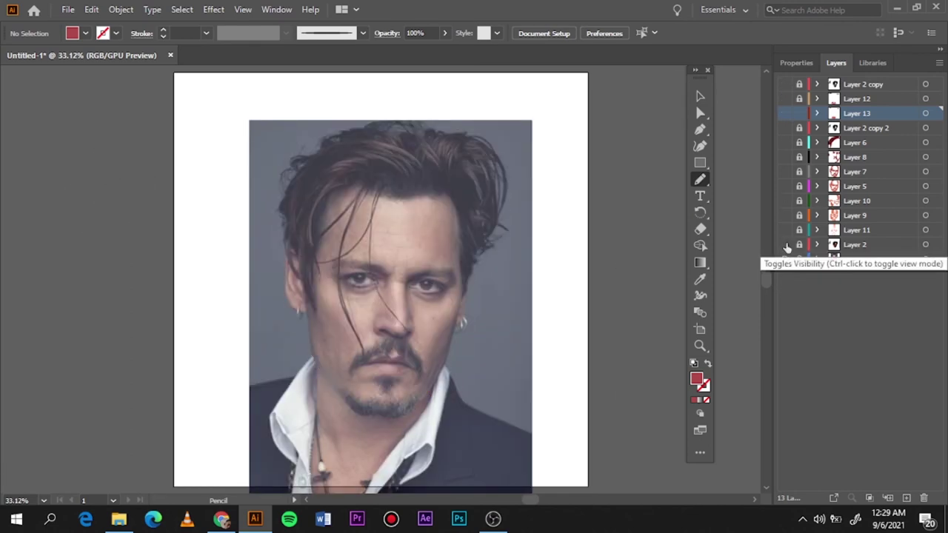
{"action": "left_click", "coordinate": [784, 244]}
{"action": "left_click_drag", "start_coordinate": [784, 84], "coordinate": [785, 99]}
Restore the lip shading layer, zoom in on the lips, and add Layer 14
{"action": "left_click", "coordinate": [784, 113]}
{"action": "key", "text": "ctrl+equal"}
{"action": "key", "text": "ctrl+equal"}
{"action": "key", "text": "ctrl+equal"}
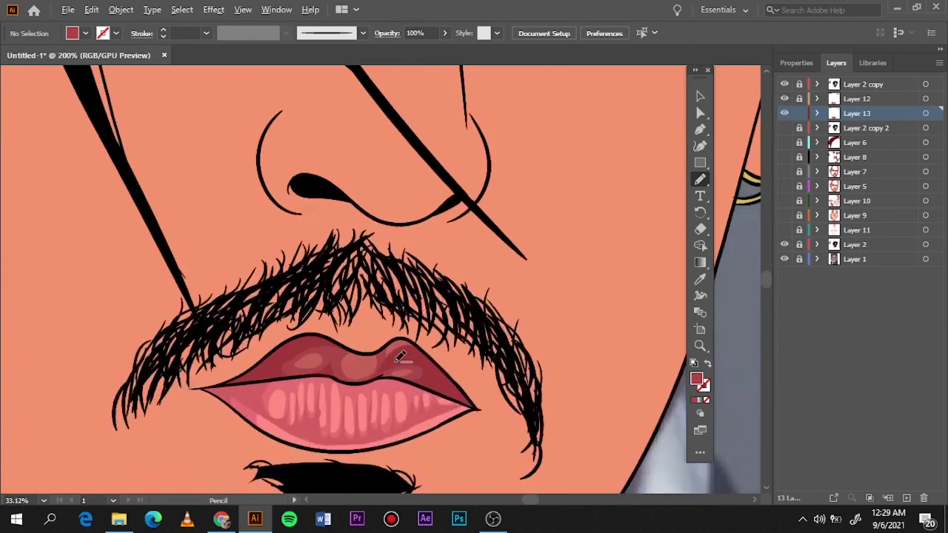
{"action": "left_click", "coordinate": [849, 100]}
Set the fill colour to the dark red #511515
{"action": "key", "text": "i"}
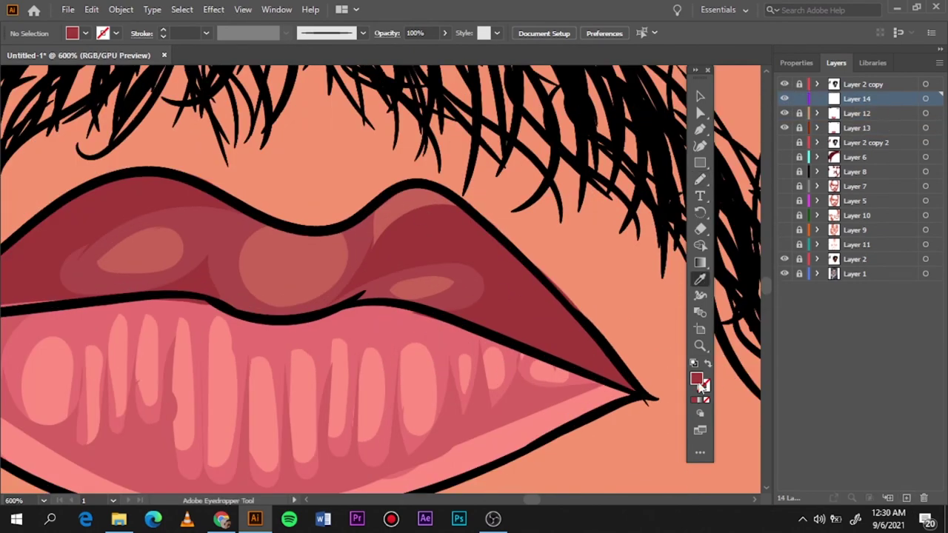
{"action": "double_click", "coordinate": [696, 379]}
{"action": "left_click", "coordinate": [666, 193]}
{"action": "left_click", "coordinate": [865, 80]}
{"action": "scroll", "coordinate": [71, 306], "scroll_direction": "left", "scroll_amount": 3}
{"action": "key", "text": "n"}
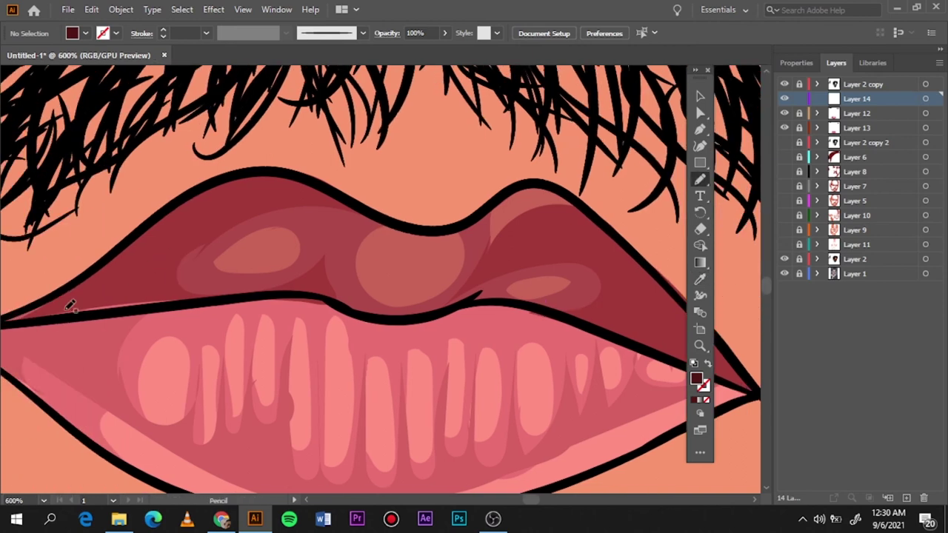
Pencil the dark red shadow along the lip join, then toggle the photo to check it
{"action": "left_click_drag", "start_coordinate": [357, 300], "coordinate": [29, 309]}
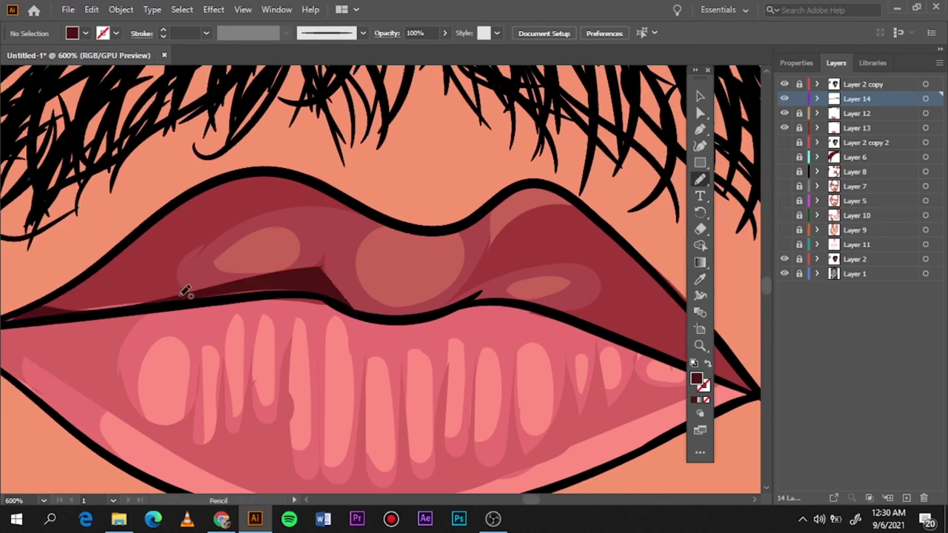
{"action": "left_click_drag", "start_coordinate": [97, 270], "coordinate": [97, 287]}
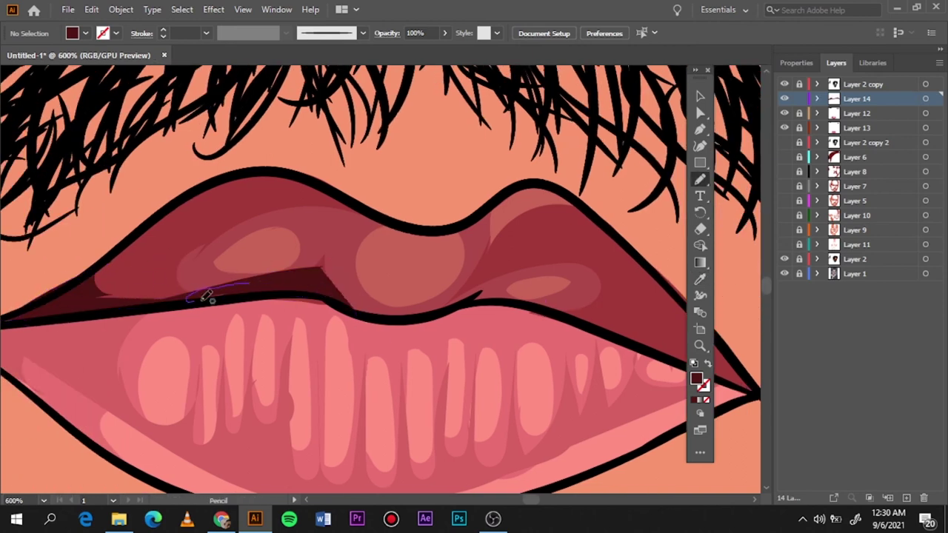
{"action": "left_click_drag", "start_coordinate": [311, 268], "coordinate": [357, 295]}
{"action": "left_click_drag", "start_coordinate": [492, 281], "coordinate": [274, 271]}
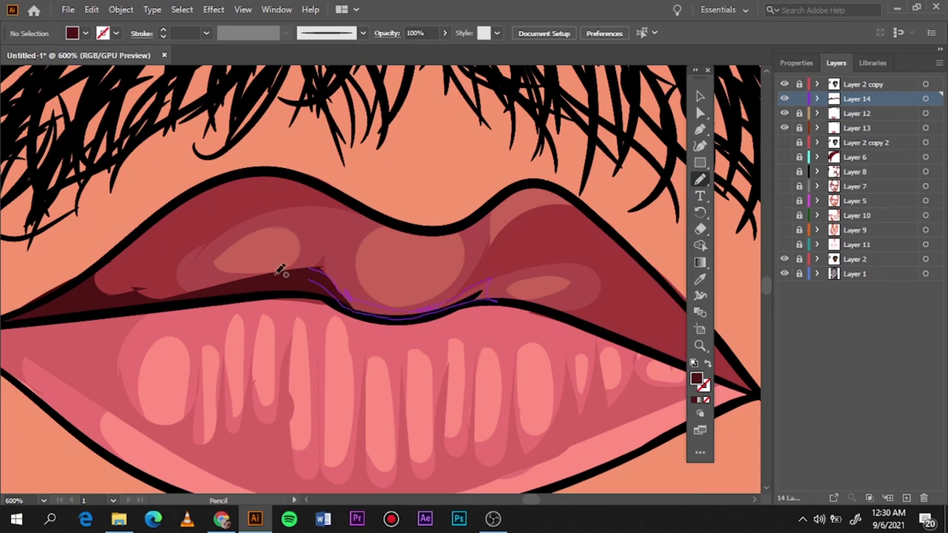
{"action": "key", "text": "ctrl+0"}
{"action": "scroll", "coordinate": [237, 219], "scroll_direction": "up", "scroll_amount": 3}
{"action": "scroll", "coordinate": [237, 219], "scroll_direction": "up", "scroll_amount": 2}
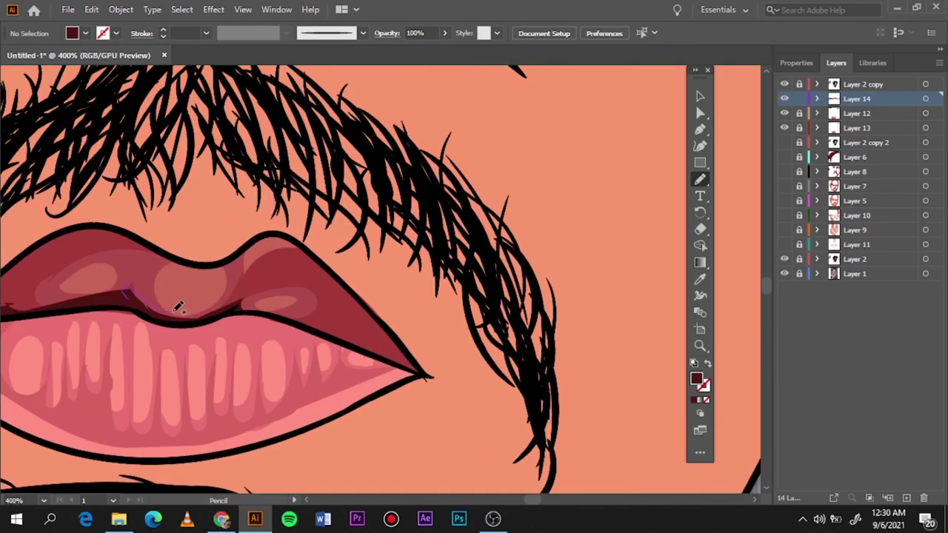
{"action": "left_click_drag", "start_coordinate": [152, 308], "coordinate": [185, 325]}
{"action": "key", "text": "ctrl+0"}
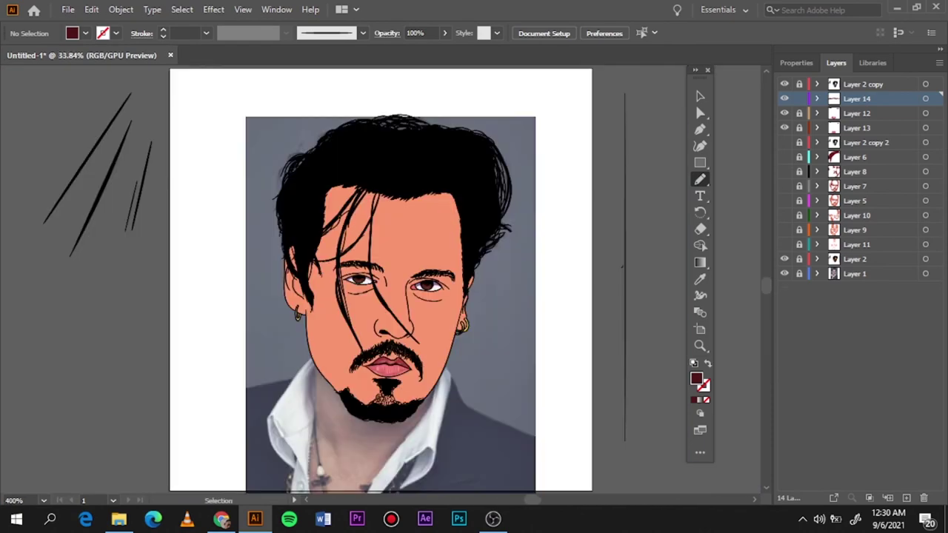
{"action": "left_click", "coordinate": [784, 274]}
{"action": "left_click", "coordinate": [784, 274]}
Add a new layer and set its fill to the sampled light pink FF8F83
{"action": "scroll", "coordinate": [385, 367], "scroll_direction": "up", "scroll_amount": 5}
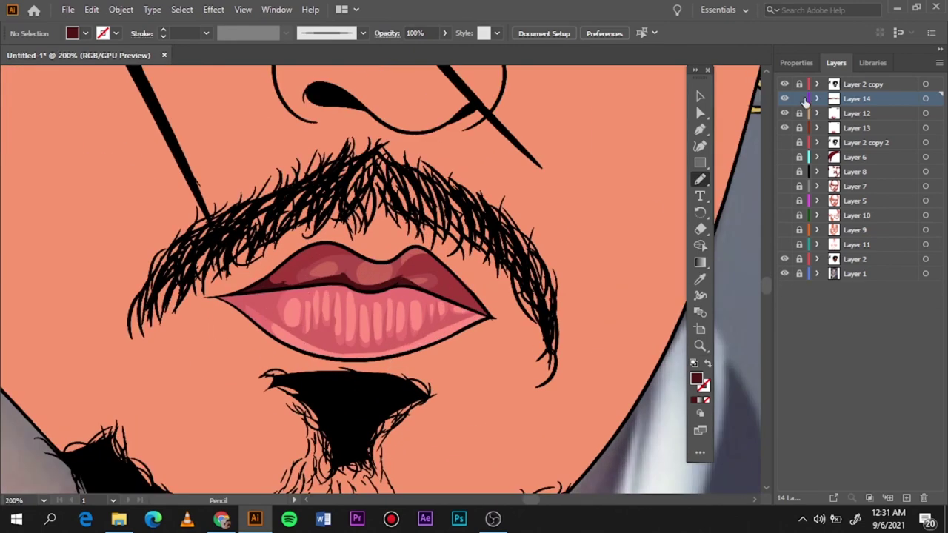
{"action": "left_click", "coordinate": [865, 142]}
{"action": "left_click", "coordinate": [889, 497]}
{"action": "key", "text": "i"}
{"action": "left_click", "coordinate": [378, 326]}
{"action": "double_click", "coordinate": [697, 380]}
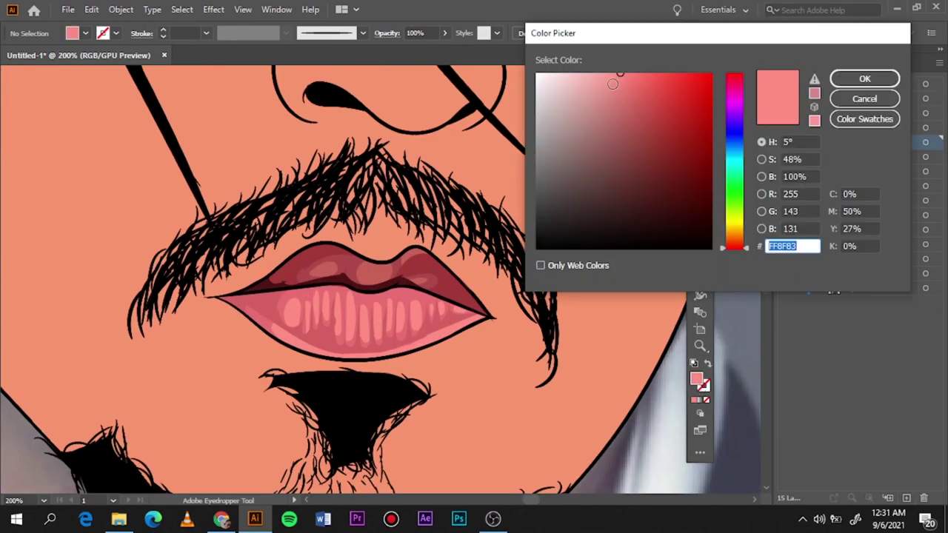
{"action": "left_click", "coordinate": [866, 78]}
{"action": "scroll", "coordinate": [398, 334], "scroll_direction": "up", "scroll_amount": 1}
Pencil light pink highlight strokes across the teeth from left to right
{"action": "key", "text": "n"}
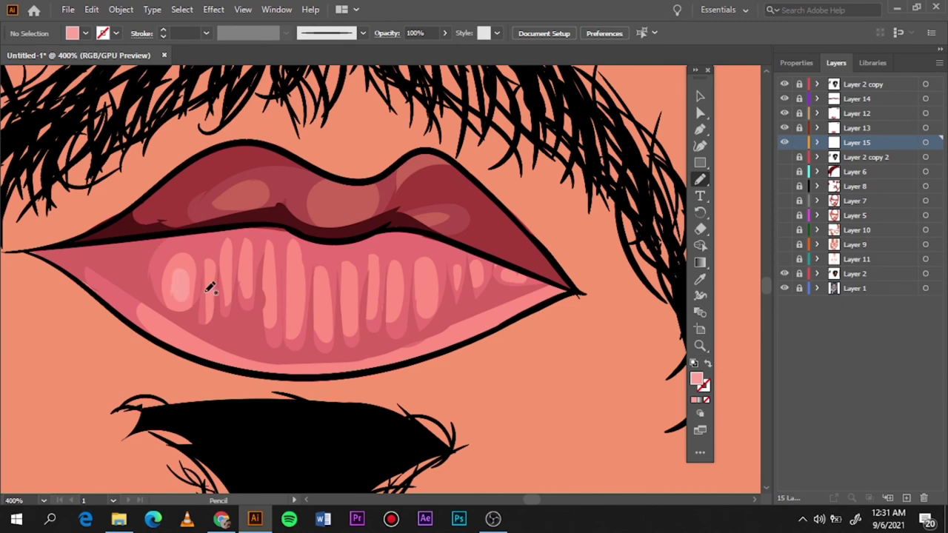
{"action": "left_click_drag", "start_coordinate": [212, 263], "coordinate": [209, 311]}
{"action": "left_click_drag", "start_coordinate": [245, 268], "coordinate": [245, 293]}
{"action": "mouse_move", "coordinate": [271, 286]}
{"action": "left_mouse_down"}
{"action": "mouse_move", "coordinate": [270, 320]}
{"action": "mouse_move", "coordinate": [295, 333]}
{"action": "left_mouse_up"}
{"action": "mouse_move", "coordinate": [324, 289]}
{"action": "left_mouse_down"}
{"action": "mouse_move", "coordinate": [323, 337]}
{"action": "mouse_move", "coordinate": [351, 334]}
{"action": "left_mouse_up"}
Fit the artboard, hide the reference photo and turn on all shading layers
{"action": "key", "text": "ctrl+0"}
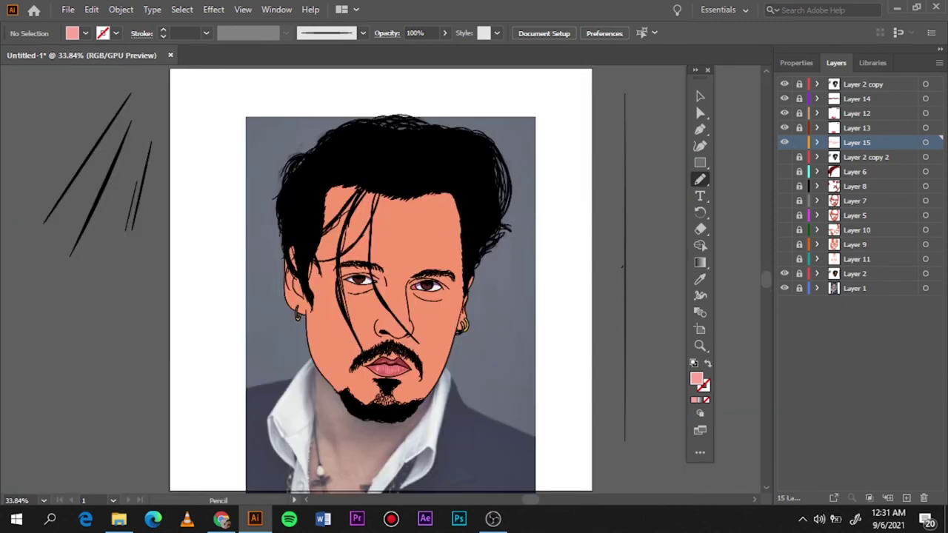
{"action": "left_click", "coordinate": [784, 288]}
{"action": "left_click_drag", "start_coordinate": [784, 258], "coordinate": [784, 157]}
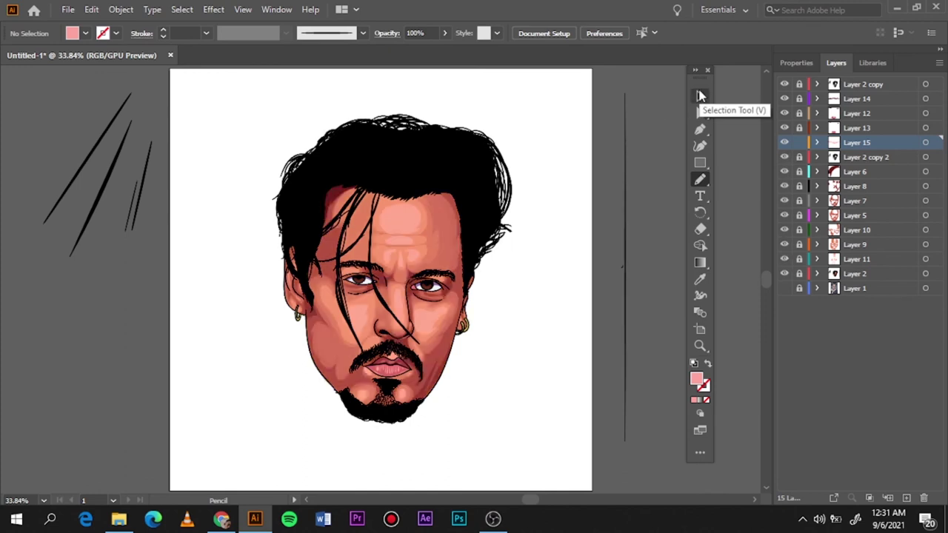
Dismiss the workspace menu and add new Layer 16 at the top
{"action": "left_click", "coordinate": [700, 97]}
{"action": "left_click", "coordinate": [722, 10]}
{"action": "left_click", "coordinate": [649, 148]}
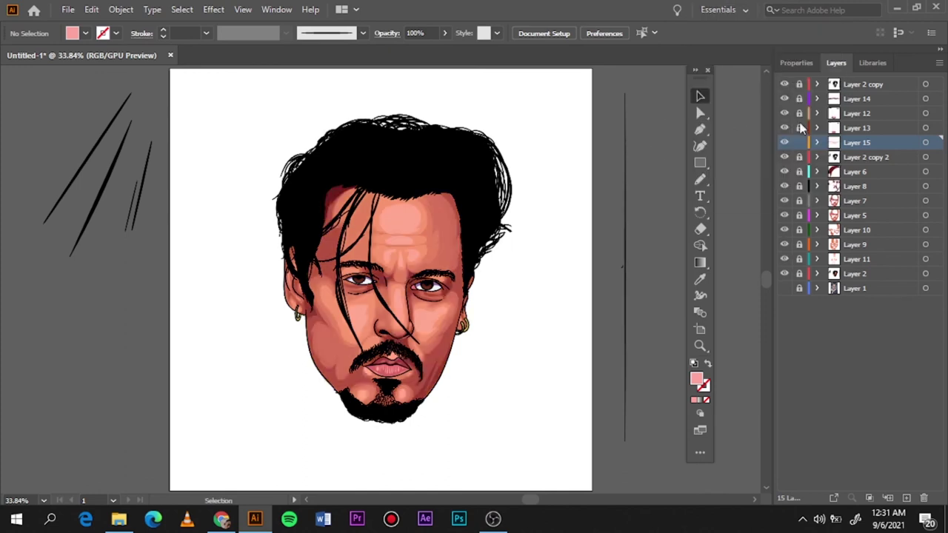
{"action": "left_click", "coordinate": [906, 498]}
Paint a second white highlight dot in the eye with a 5 pt round brush
{"action": "left_click", "coordinate": [363, 32]}
{"action": "left_click", "coordinate": [261, 63]}
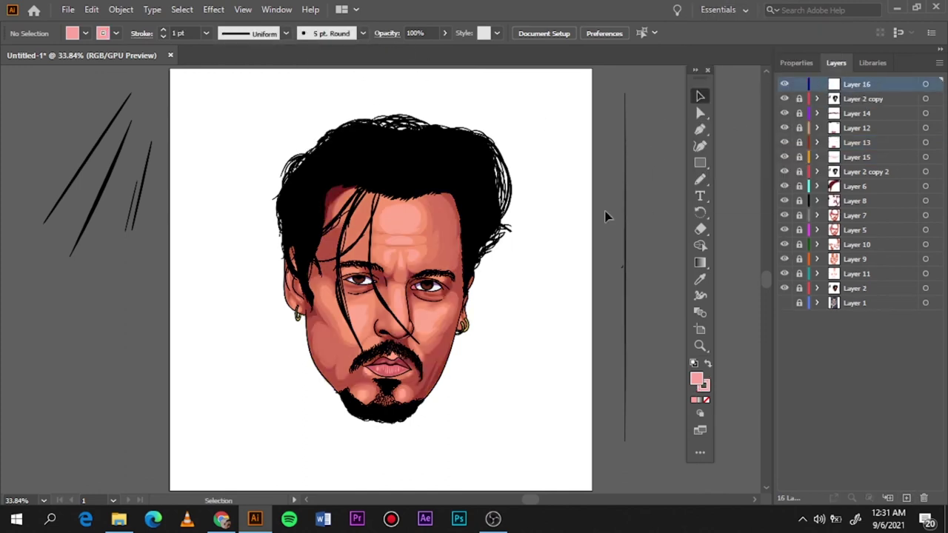
{"action": "key", "text": "i"}
{"action": "left_click", "coordinate": [331, 80]}
{"action": "left_click", "coordinate": [700, 178]}
{"action": "scroll", "coordinate": [429, 284], "scroll_direction": "up", "scroll_amount": 8}
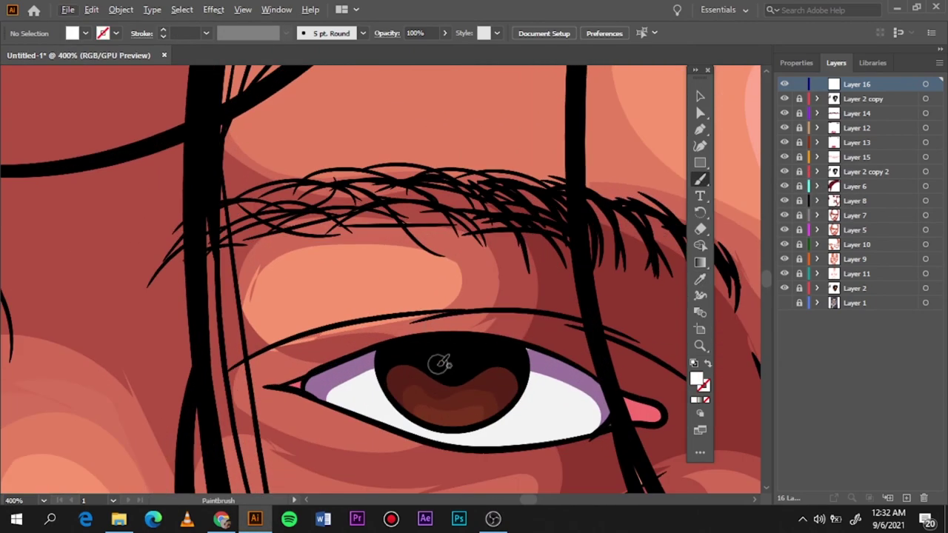
{"action": "key", "text": "shift+x"}
{"action": "scroll", "coordinate": [443, 368], "scroll_direction": "down", "scroll_amount": 8}
{"action": "scroll", "coordinate": [423, 413], "scroll_direction": "up", "scroll_amount": 8}
{"action": "scroll", "coordinate": [423, 413], "scroll_direction": "down", "scroll_amount": 5}
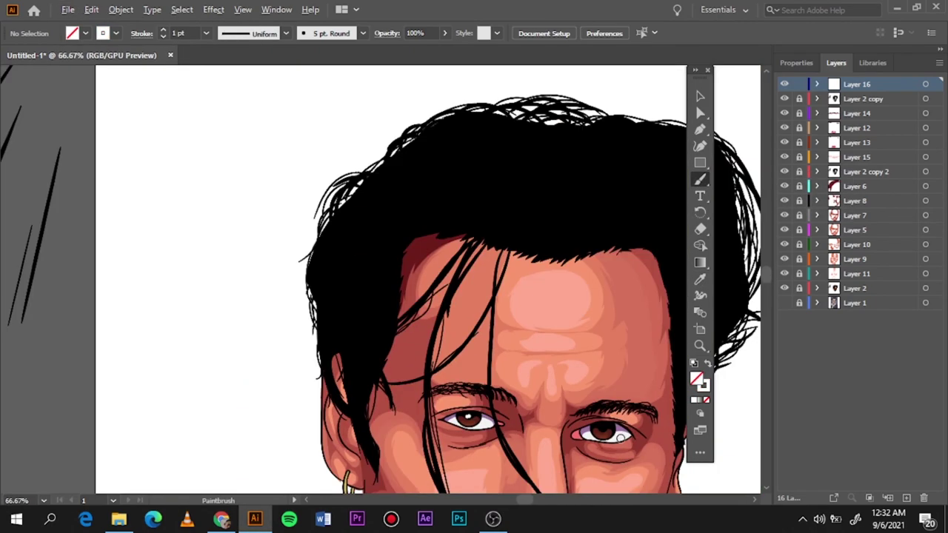
{"action": "scroll", "coordinate": [523, 404], "scroll_direction": "up", "scroll_amount": 5}
{"action": "left_click", "coordinate": [538, 410]}
Fit the artboard and add new empty Layer 17 on top
{"action": "key", "text": "ctrl+0"}
{"action": "key", "text": "v"}
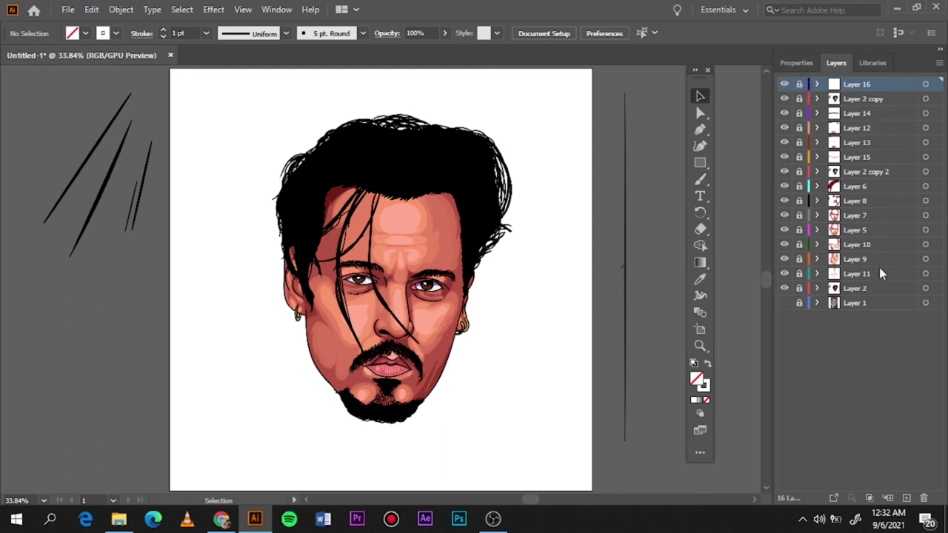
{"action": "left_click", "coordinate": [907, 497]}
Draw a long flat ellipse above the artboard and give it a gradient fill
{"action": "right_click", "coordinate": [700, 163]}
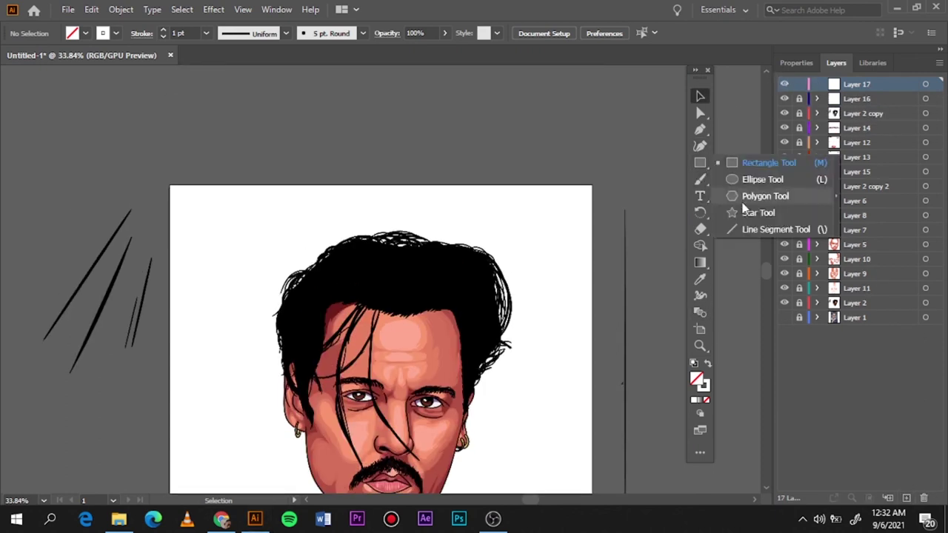
{"action": "left_click", "coordinate": [741, 178]}
{"action": "left_click_drag", "start_coordinate": [176, 163], "coordinate": [623, 158]}
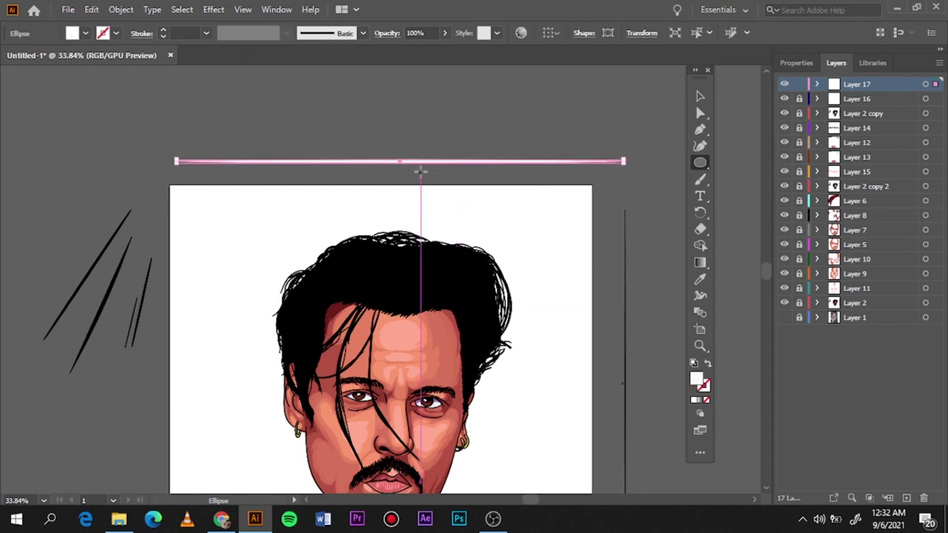
{"action": "scroll", "coordinate": [418, 160], "scroll_direction": "up", "scroll_amount": 1}
{"action": "left_click", "coordinate": [701, 403]}
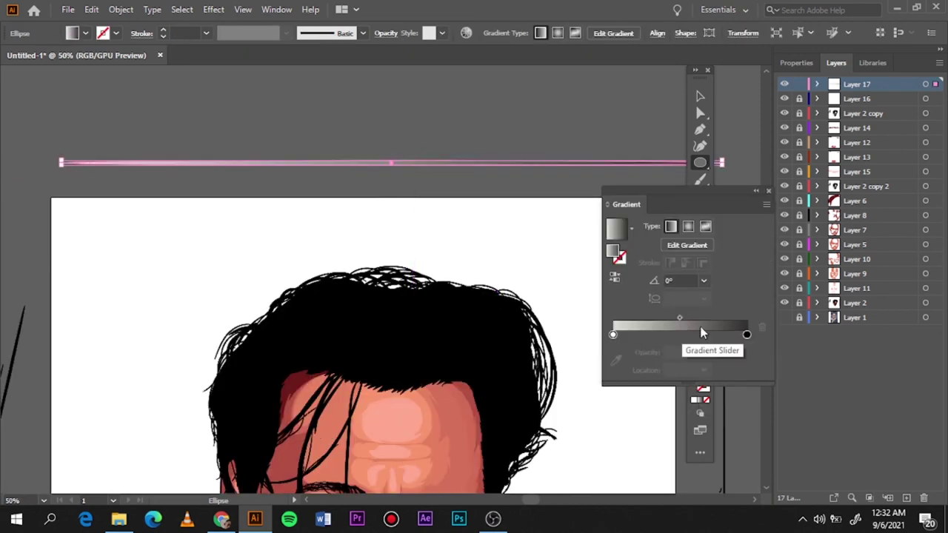
Add a middle gradient stop and make the left stop black
{"action": "double_click", "coordinate": [747, 334]}
{"action": "left_click", "coordinate": [743, 333]}
{"action": "left_click", "coordinate": [690, 334]}
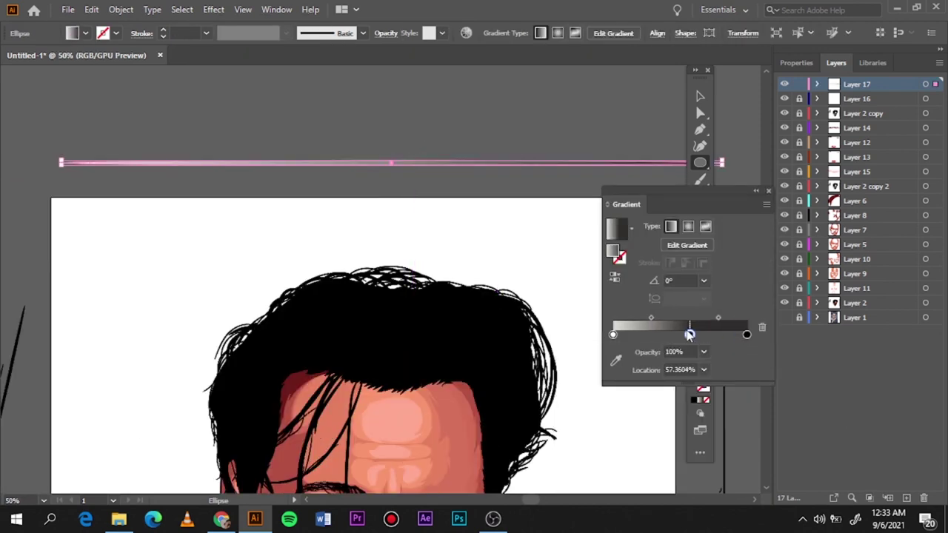
{"action": "double_click", "coordinate": [612, 335]}
{"action": "left_click", "coordinate": [612, 335]}
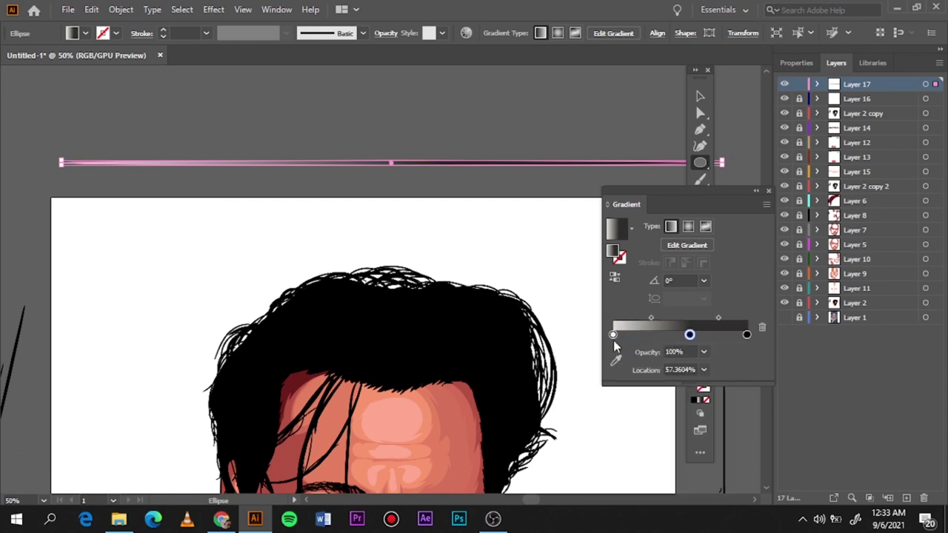
{"action": "double_click", "coordinate": [612, 335]}
{"action": "left_click", "coordinate": [588, 410]}
Reselect the thin ellipse, reapply the gradient and add another middle stop
{"action": "left_click", "coordinate": [700, 96]}
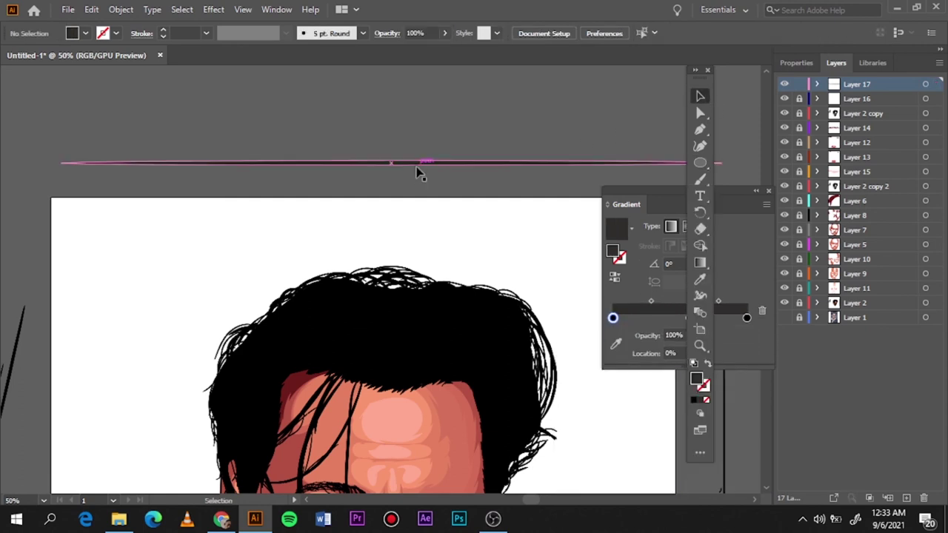
{"action": "left_click_drag", "start_coordinate": [417, 169], "coordinate": [202, 133]}
{"action": "left_click", "coordinate": [85, 33]}
{"action": "left_click", "coordinate": [96, 108]}
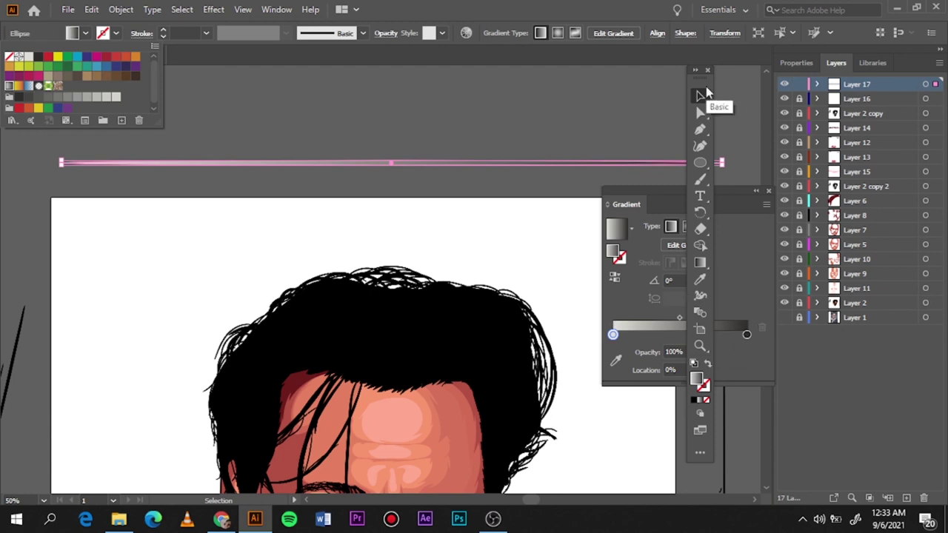
{"action": "left_click_drag", "start_coordinate": [698, 74], "coordinate": [141, 144]}
{"action": "left_click", "coordinate": [687, 331]}
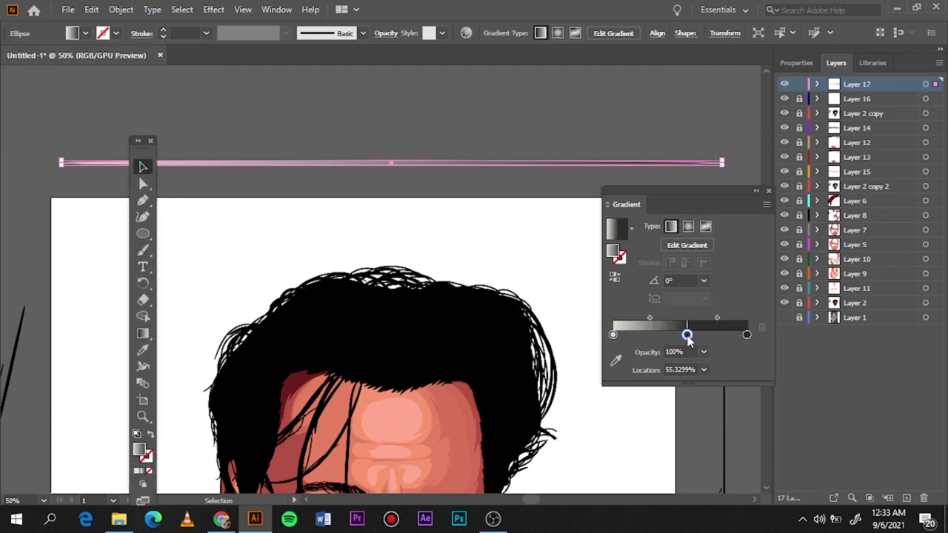
{"action": "double_click", "coordinate": [615, 336]}
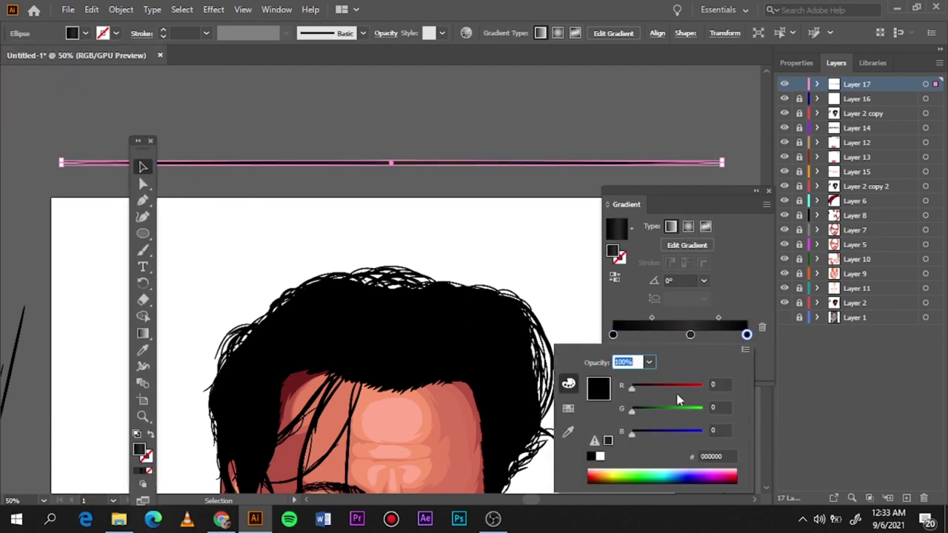
{"action": "left_click", "coordinate": [746, 335]}
Set the middle stop to RGB 75,45,44 and adjust the blend point
{"action": "left_click_drag", "start_coordinate": [690, 334], "coordinate": [683, 335]}
{"action": "double_click", "coordinate": [683, 335]}
{"action": "left_click", "coordinate": [568, 408]}
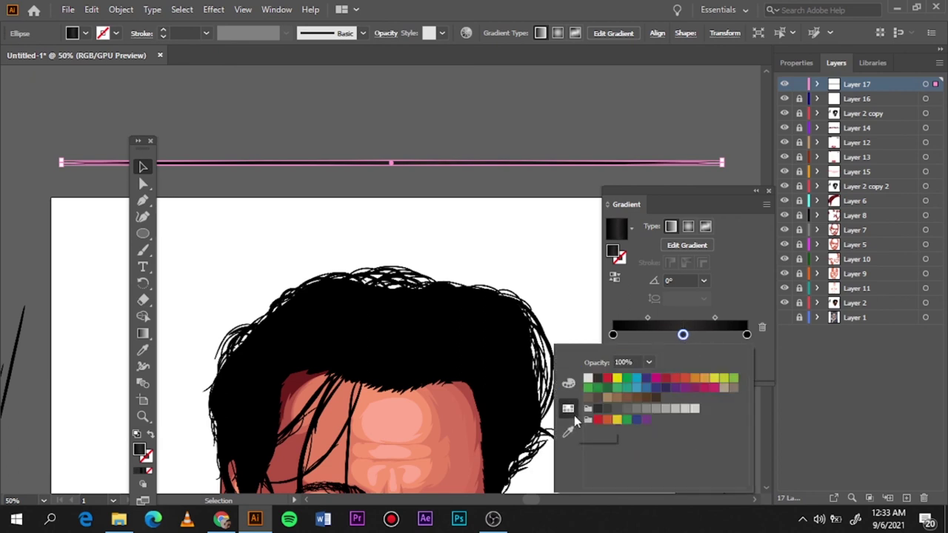
{"action": "left_click", "coordinate": [568, 383]}
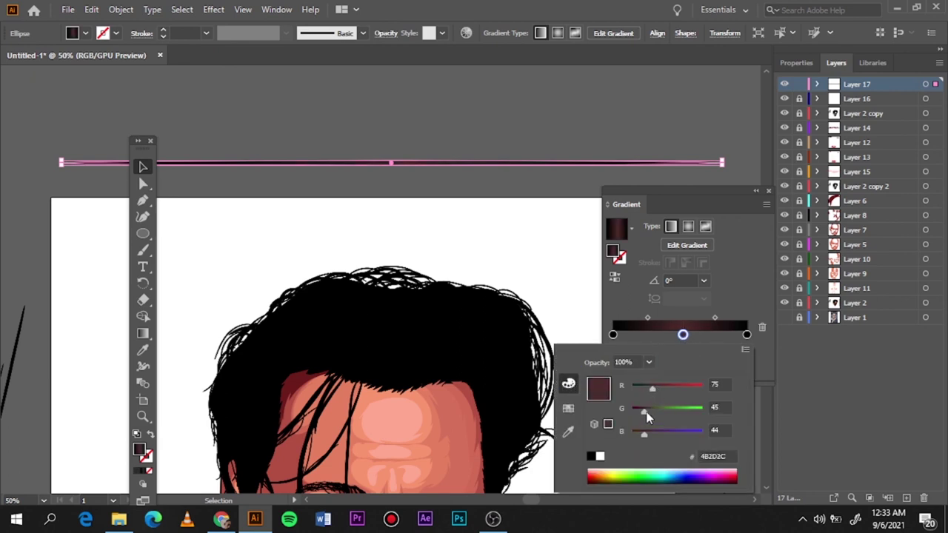
{"action": "mouse_move", "coordinate": [715, 317]}
{"action": "left_mouse_down"}
{"action": "mouse_move", "coordinate": [666, 318]}
{"action": "mouse_move", "coordinate": [671, 325]}
{"action": "left_mouse_up"}
{"action": "left_click", "coordinate": [720, 133]}
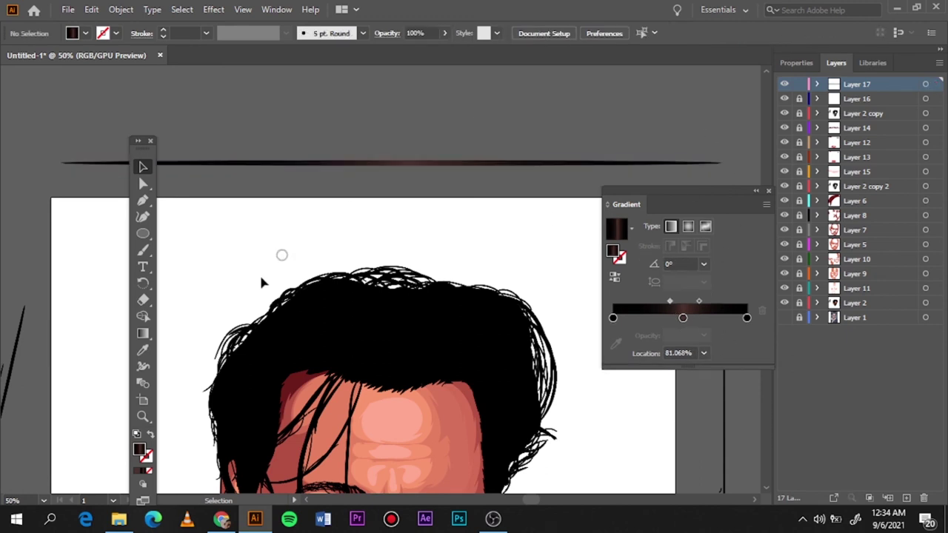
Swap fill and stroke and paint a curved brush stroke above the ellipse
{"action": "key", "text": "shift+x"}
{"action": "left_click", "coordinate": [362, 32]}
{"action": "left_click", "coordinate": [143, 250]}
Paint a test strand, then paint first highlight strands over the hair against the reference photo
{"action": "left_click_drag", "start_coordinate": [338, 177], "coordinate": [402, 118]}
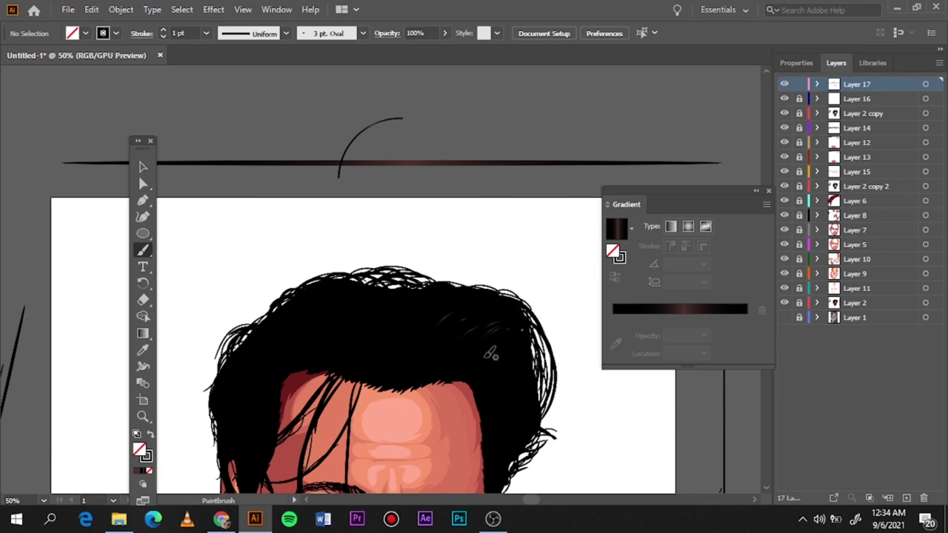
{"action": "left_click", "coordinate": [785, 317]}
{"action": "left_click_drag", "start_coordinate": [784, 99], "coordinate": [784, 303]}
{"action": "scroll", "coordinate": [528, 393], "scroll_direction": "down", "scroll_amount": 1}
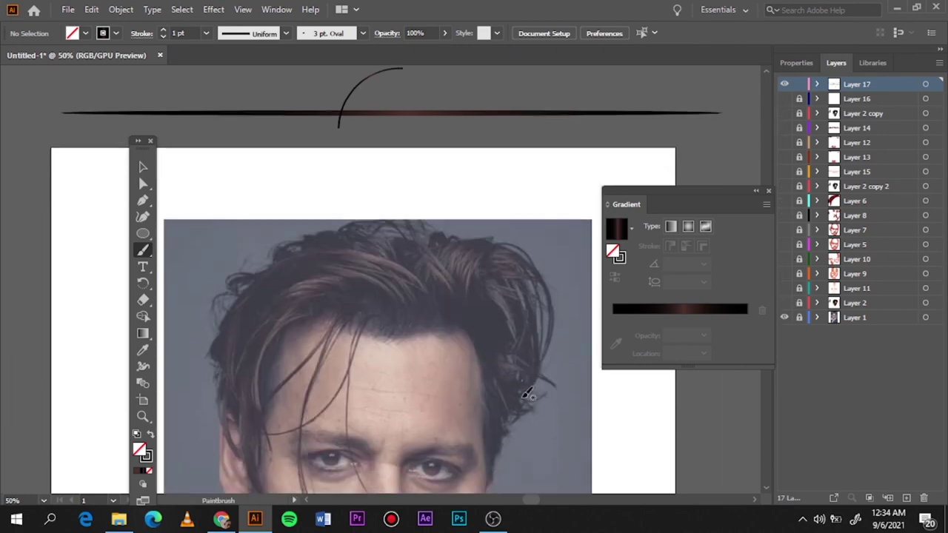
{"action": "key", "text": "ctrl+="}
{"action": "left_click_drag", "start_coordinate": [784, 98], "coordinate": [784, 303]}
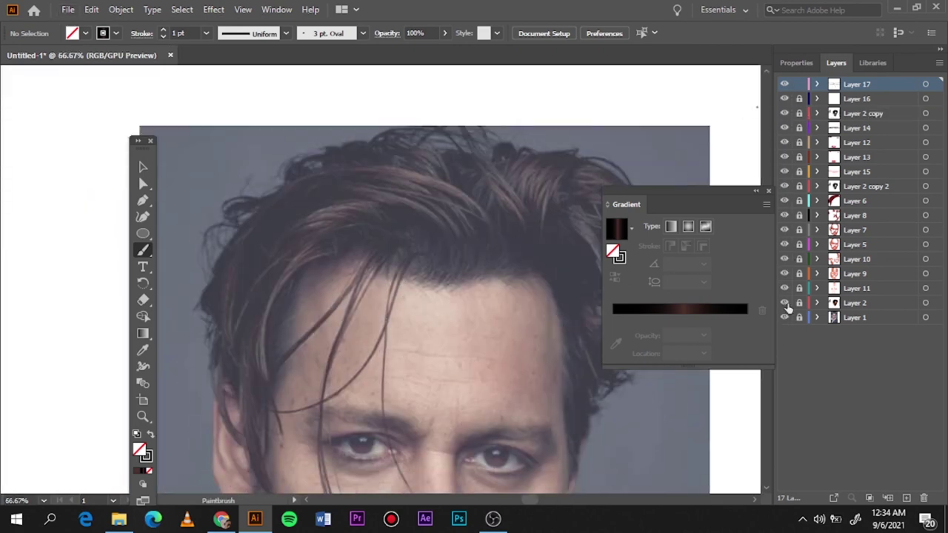
{"action": "key", "text": "ctrl+="}
{"action": "mouse_move", "coordinate": [423, 222]}
{"action": "left_mouse_down"}
{"action": "mouse_move", "coordinate": [462, 240]}
{"action": "mouse_move", "coordinate": [460, 205]}
{"action": "left_mouse_up"}
{"action": "left_click_drag", "start_coordinate": [351, 161], "coordinate": [455, 226]}
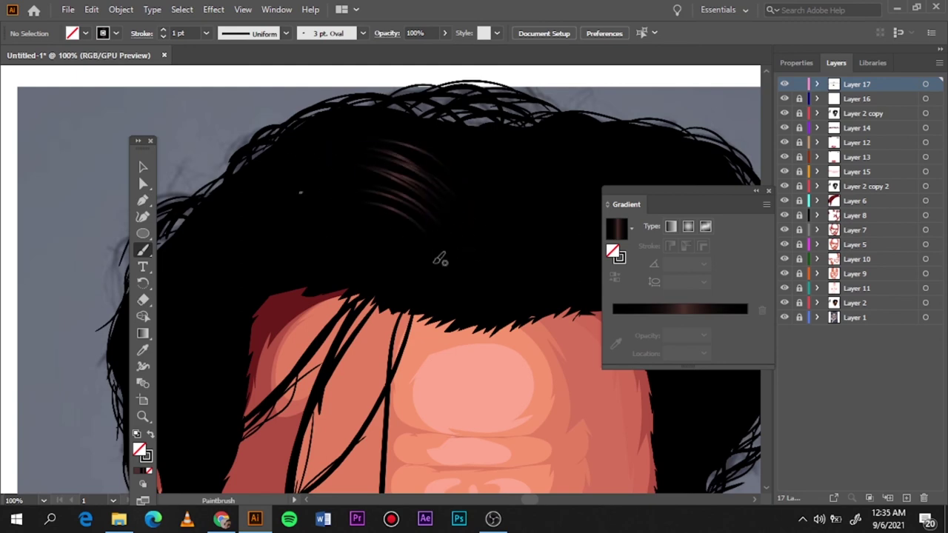
{"action": "left_click_drag", "start_coordinate": [339, 204], "coordinate": [391, 200]}
Compare the hair with the reference photo and delete the strands just painted
{"action": "key", "text": "ctrl+0"}
{"action": "left_click", "coordinate": [784, 317]}
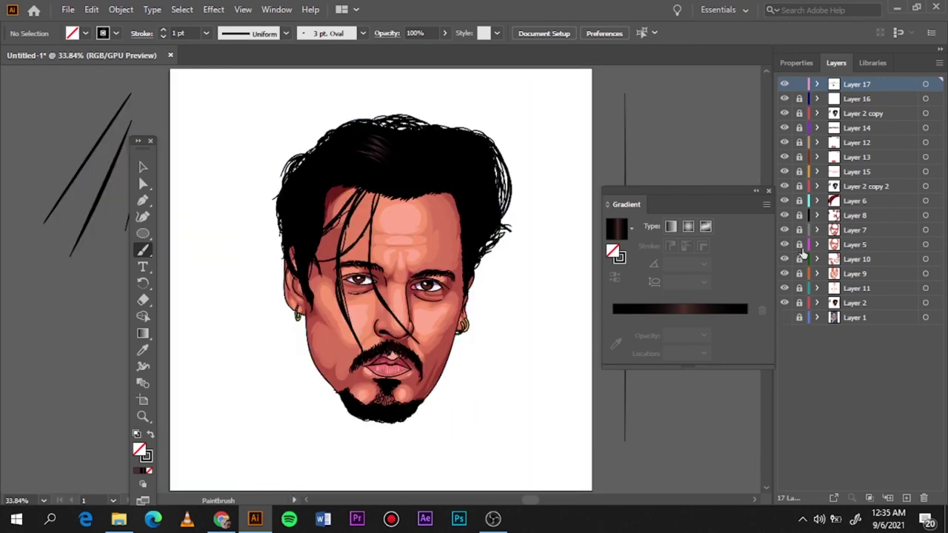
{"action": "left_click", "coordinate": [784, 317]}
{"action": "left_click_drag", "start_coordinate": [784, 98], "coordinate": [785, 303]}
{"action": "scroll", "coordinate": [335, 88], "scroll_direction": "up", "scroll_amount": 5}
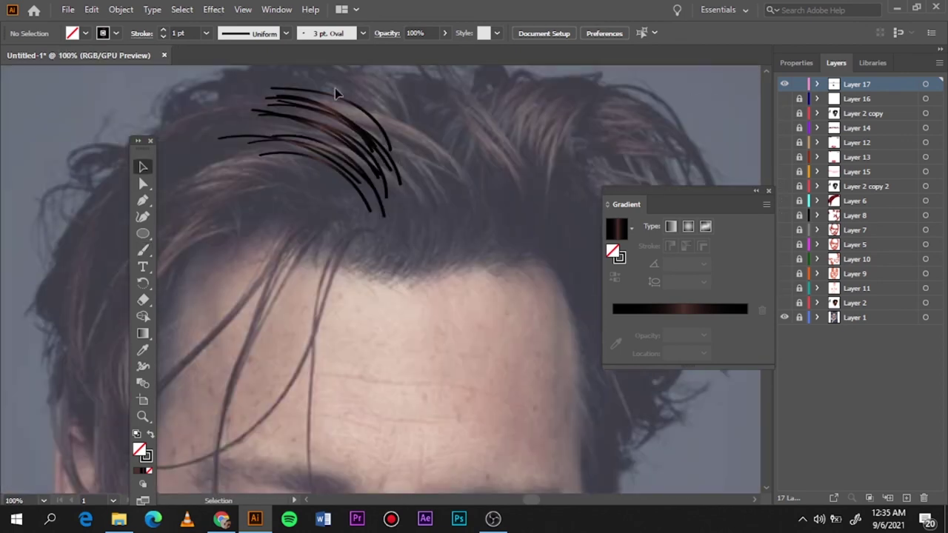
{"action": "left_click_drag", "start_coordinate": [335, 88], "coordinate": [323, 232]}
{"action": "key", "text": "Delete"}
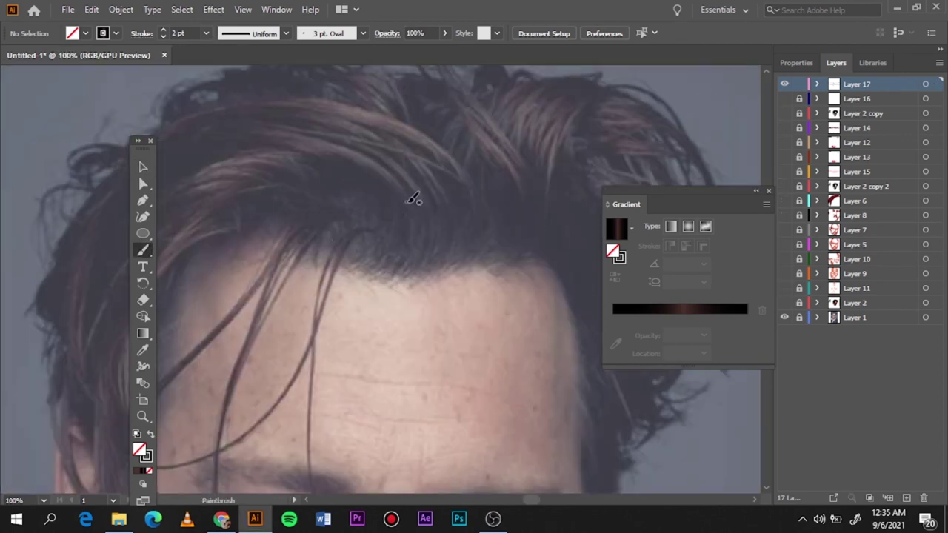
Repaint tapered strands along the upper hair, following the photo's hair flow
{"action": "left_click_drag", "start_coordinate": [415, 199], "coordinate": [215, 135]}
{"action": "mouse_move", "coordinate": [463, 175]}
{"action": "left_mouse_down"}
{"action": "mouse_move", "coordinate": [244, 115]}
{"action": "mouse_move", "coordinate": [381, 127]}
{"action": "mouse_move", "coordinate": [172, 100]}
{"action": "mouse_move", "coordinate": [422, 134]}
{"action": "mouse_move", "coordinate": [328, 102]}
{"action": "left_mouse_up"}
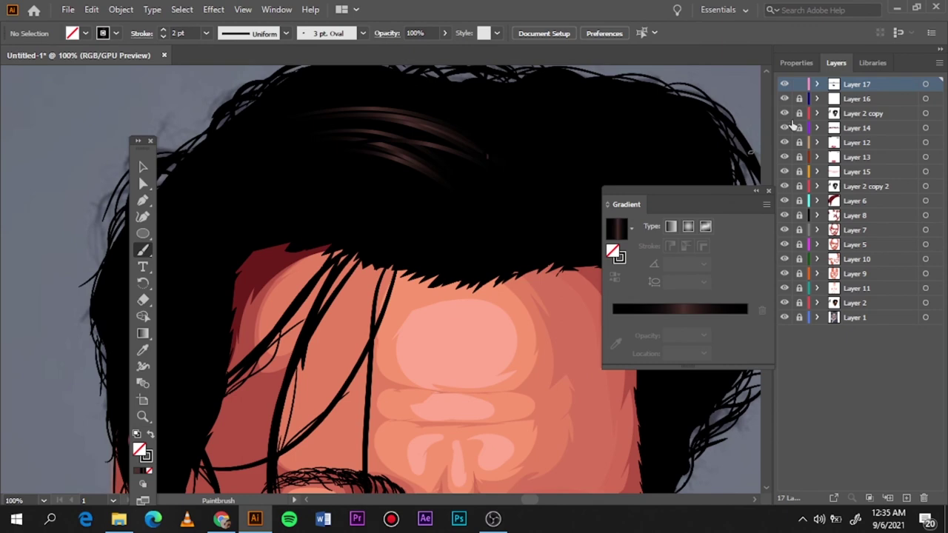
{"action": "left_click_drag", "start_coordinate": [784, 99], "coordinate": [785, 303]}
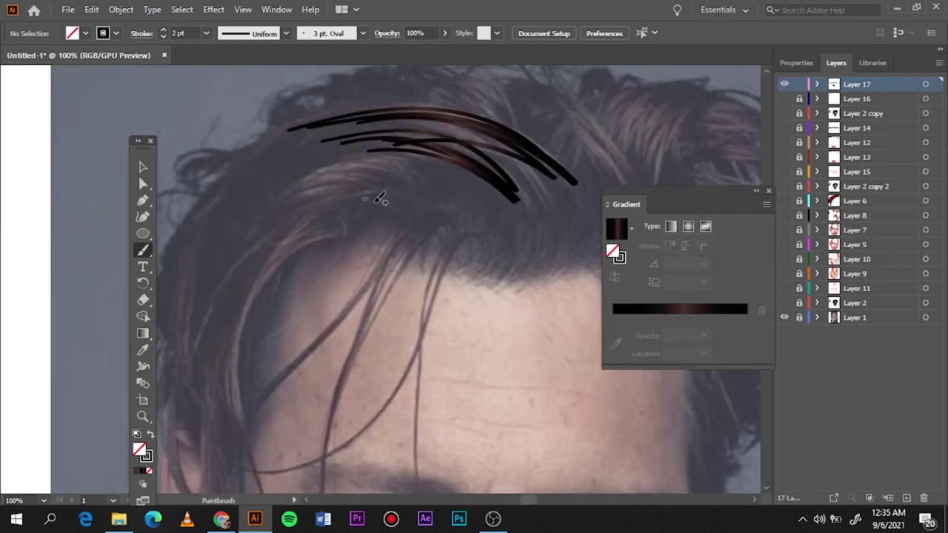
{"action": "mouse_move", "coordinate": [355, 112]}
{"action": "left_mouse_down"}
{"action": "mouse_move", "coordinate": [290, 131]}
{"action": "mouse_move", "coordinate": [174, 241]}
{"action": "left_mouse_up"}
{"action": "left_click_drag", "start_coordinate": [261, 151], "coordinate": [200, 219]}
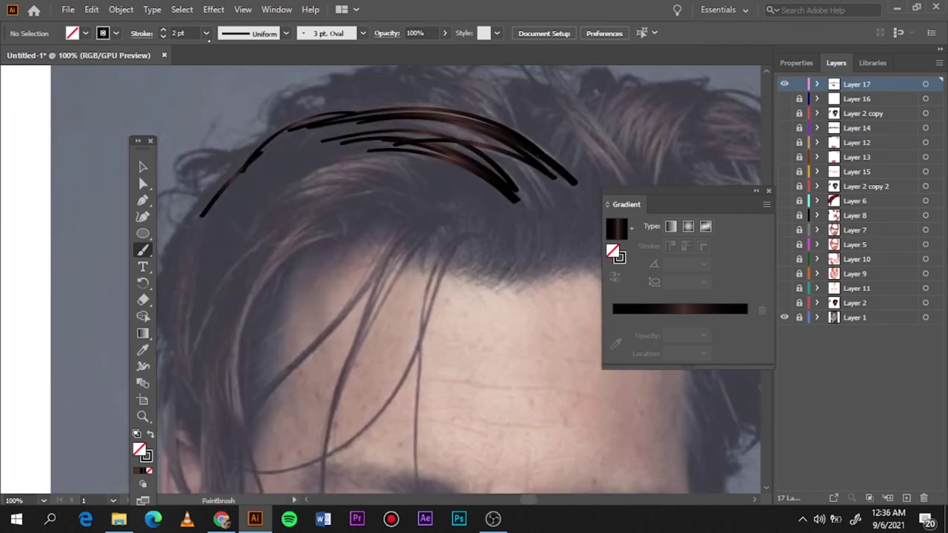
Paint thin strands beneath the existing ones, undoing the last attempt
{"action": "left_click_drag", "start_coordinate": [404, 165], "coordinate": [304, 178]}
{"action": "left_click_drag", "start_coordinate": [370, 169], "coordinate": [264, 222]}
{"action": "left_click_drag", "start_coordinate": [326, 220], "coordinate": [236, 289]}
{"action": "key", "text": "ctrl+z"}
{"action": "key", "text": "ctrl+z"}
{"action": "key", "text": "ctrl+z"}
{"action": "key", "text": "ctrl+z"}
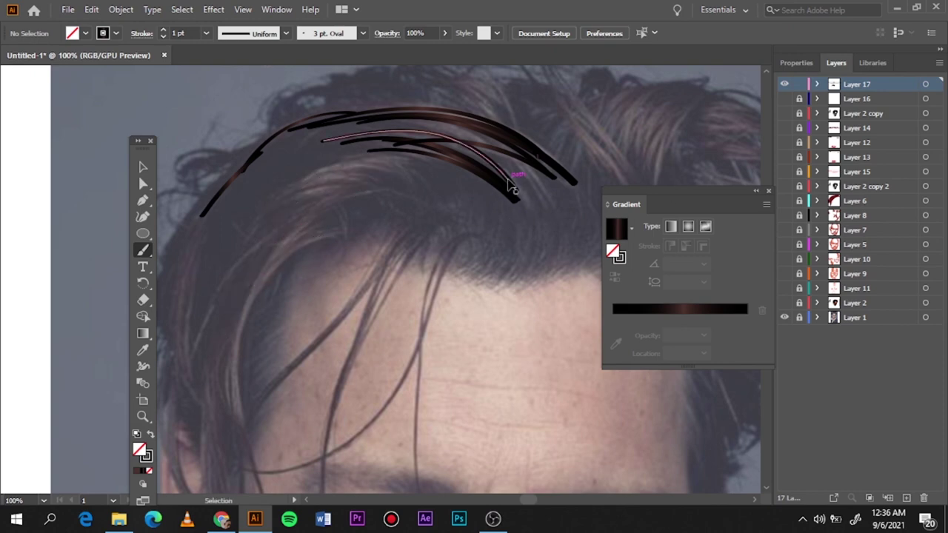
{"action": "scroll", "coordinate": [482, 197], "scroll_direction": "right", "scroll_amount": 5}
{"action": "scroll", "coordinate": [454, 199], "scroll_direction": "up", "scroll_amount": 2}
Paint more strands along the hair, plus curved strands on the right side
{"action": "left_click_drag", "start_coordinate": [329, 256], "coordinate": [170, 203]}
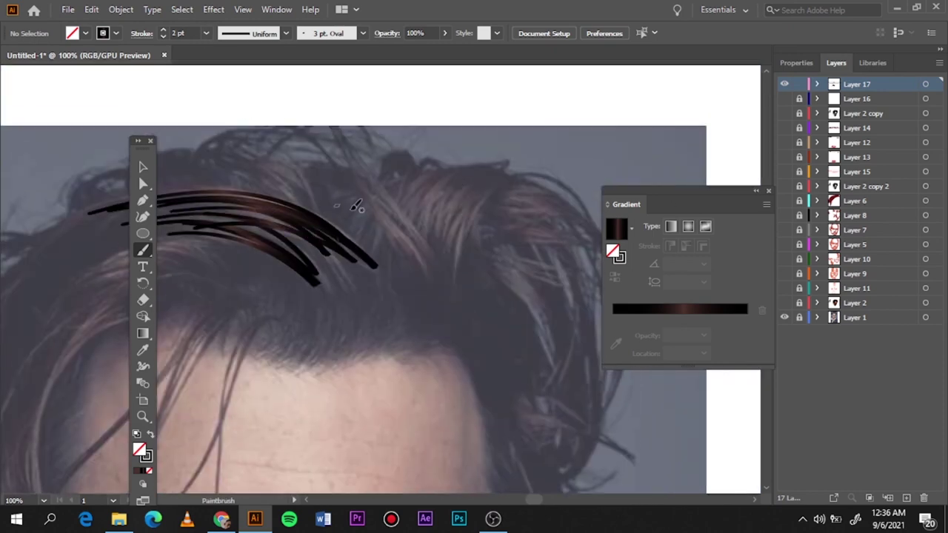
{"action": "left_click_drag", "start_coordinate": [423, 262], "coordinate": [352, 184]}
{"action": "mouse_move", "coordinate": [431, 249]}
{"action": "left_mouse_down"}
{"action": "mouse_move", "coordinate": [379, 180]}
{"action": "mouse_move", "coordinate": [328, 185]}
{"action": "mouse_move", "coordinate": [391, 208]}
{"action": "left_mouse_up"}
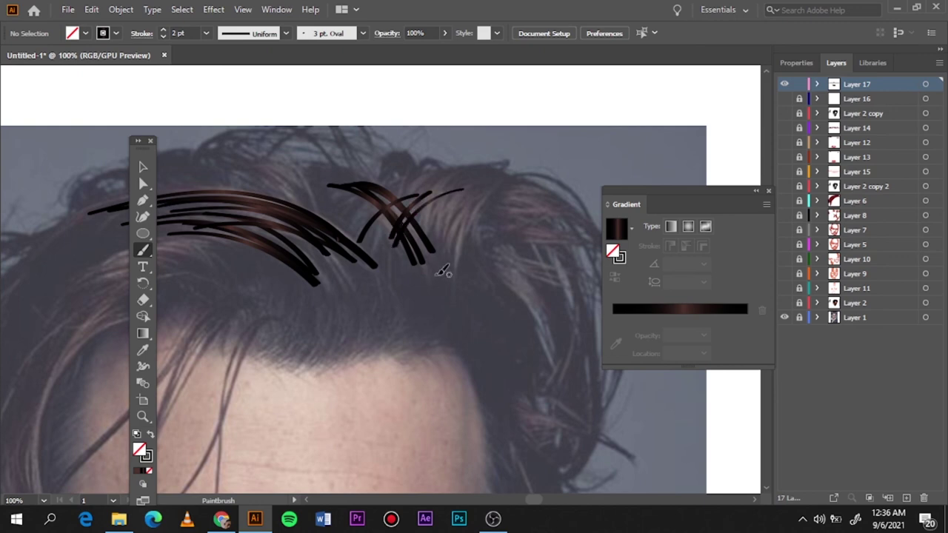
{"action": "mouse_move", "coordinate": [458, 268]}
{"action": "left_mouse_down"}
{"action": "mouse_move", "coordinate": [483, 197]}
{"action": "mouse_move", "coordinate": [474, 179]}
{"action": "left_mouse_up"}
{"action": "mouse_move", "coordinate": [431, 251]}
{"action": "left_mouse_down"}
{"action": "mouse_move", "coordinate": [449, 175]}
{"action": "mouse_move", "coordinate": [437, 169]}
{"action": "left_mouse_up"}
{"action": "key", "text": "ctrl+0"}
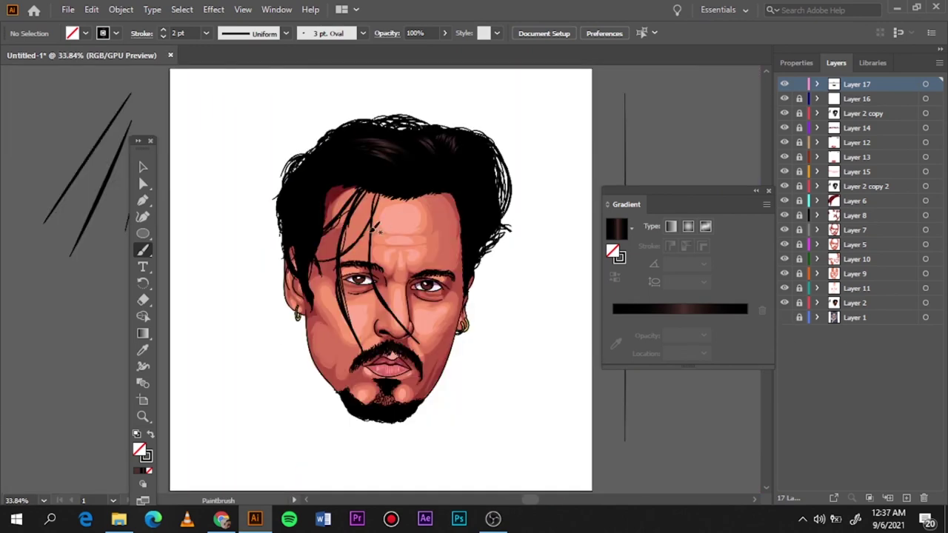
Paint a strand at left, then switch to a 1 pt brush weight for another highlight strand
{"action": "scroll", "coordinate": [375, 228], "scroll_direction": "up", "scroll_amount": 3}
{"action": "scroll", "coordinate": [250, 223], "scroll_direction": "up", "scroll_amount": 2}
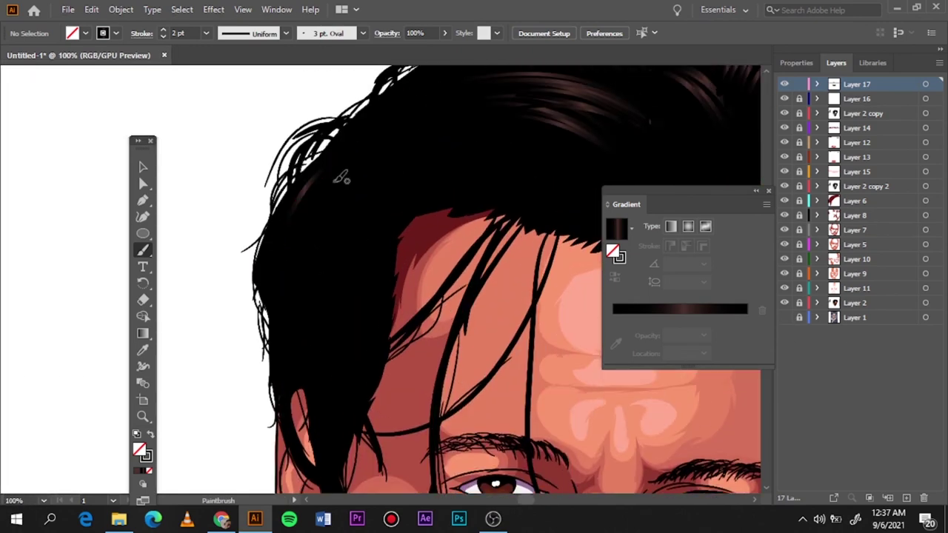
{"action": "left_click_drag", "start_coordinate": [314, 216], "coordinate": [276, 351]}
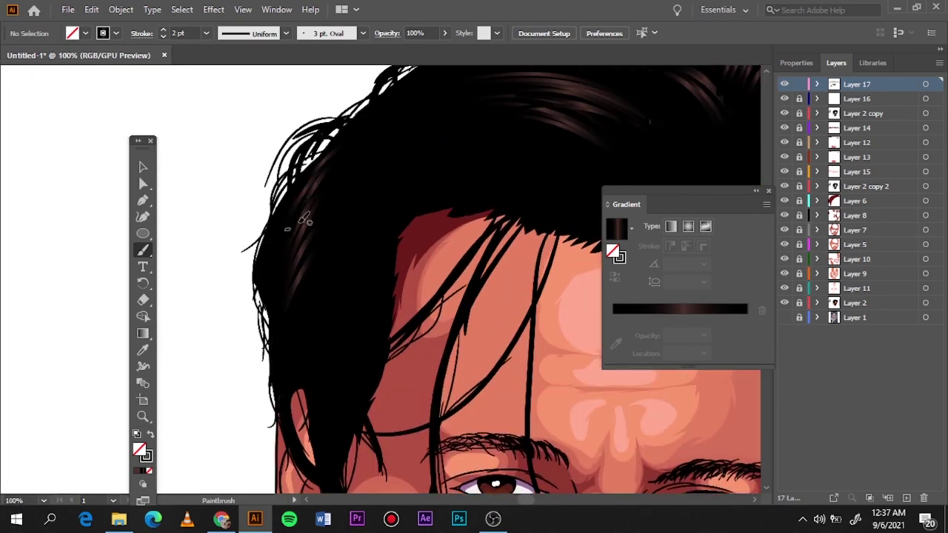
{"action": "left_click", "coordinate": [206, 32]}
{"action": "left_click", "coordinate": [222, 99]}
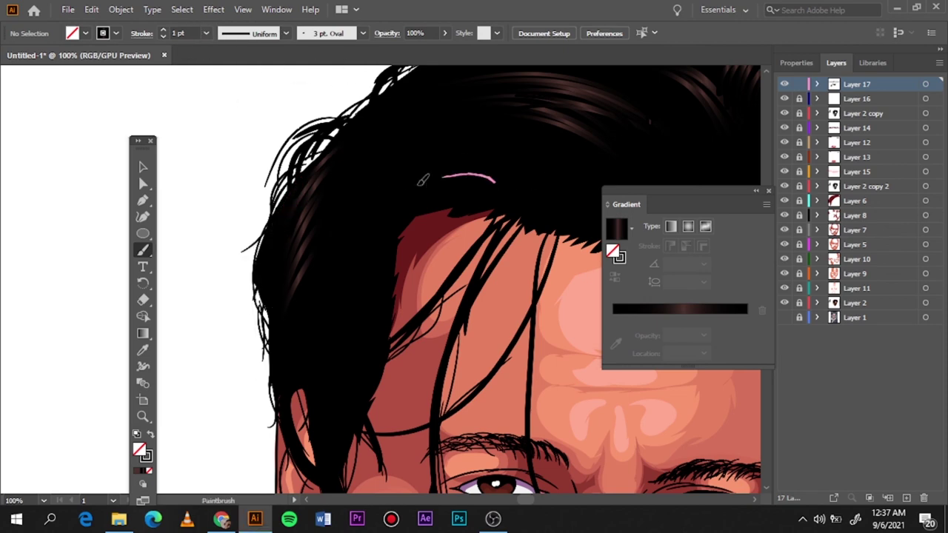
{"action": "left_click_drag", "start_coordinate": [381, 241], "coordinate": [345, 320]}
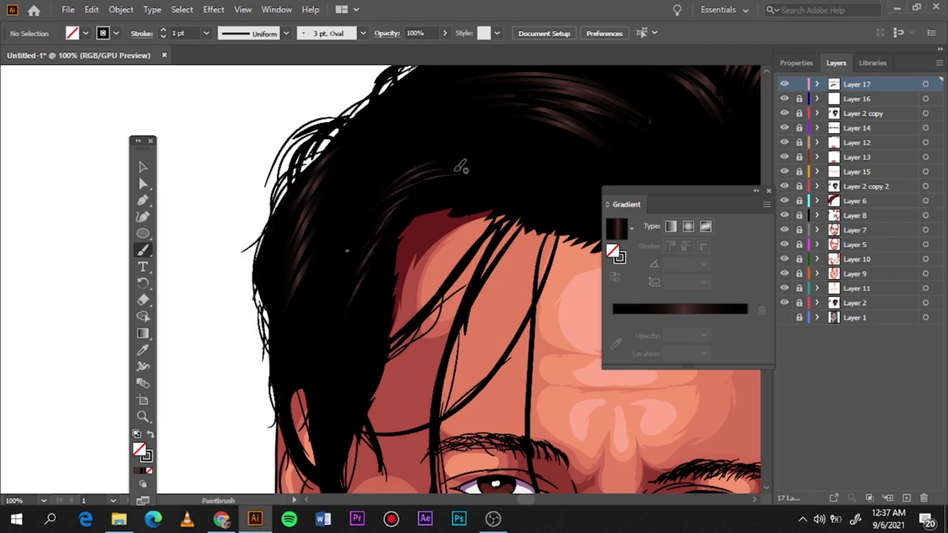
Compare the artwork against the reference photo, then hide the photo layer
{"action": "key", "text": "ctrl+0"}
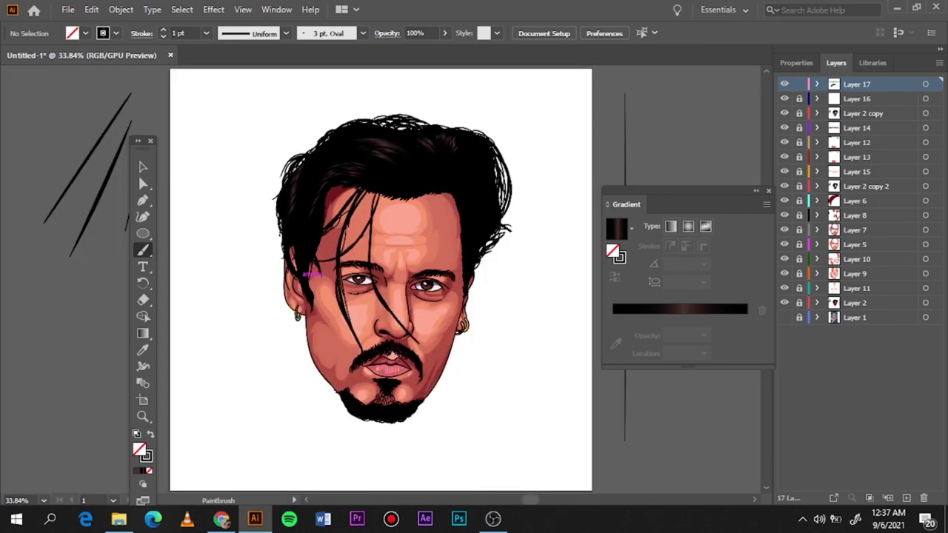
{"action": "scroll", "coordinate": [375, 165], "scroll_direction": "up", "scroll_amount": 1}
{"action": "scroll", "coordinate": [428, 197], "scroll_direction": "up", "scroll_amount": 1}
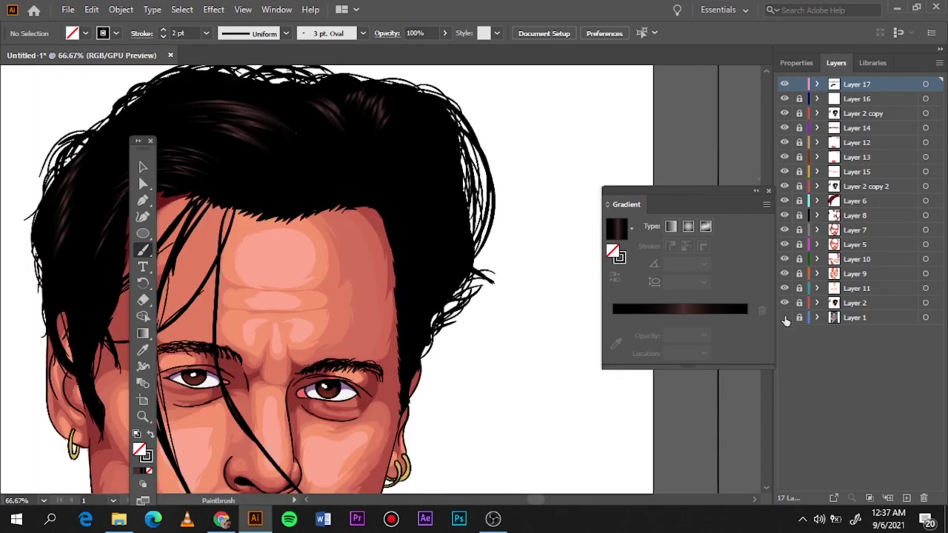
{"action": "mouse_move", "coordinate": [784, 302]}
{"action": "left_mouse_down"}
{"action": "mouse_move", "coordinate": [785, 98]}
{"action": "mouse_move", "coordinate": [784, 303]}
{"action": "left_mouse_up"}
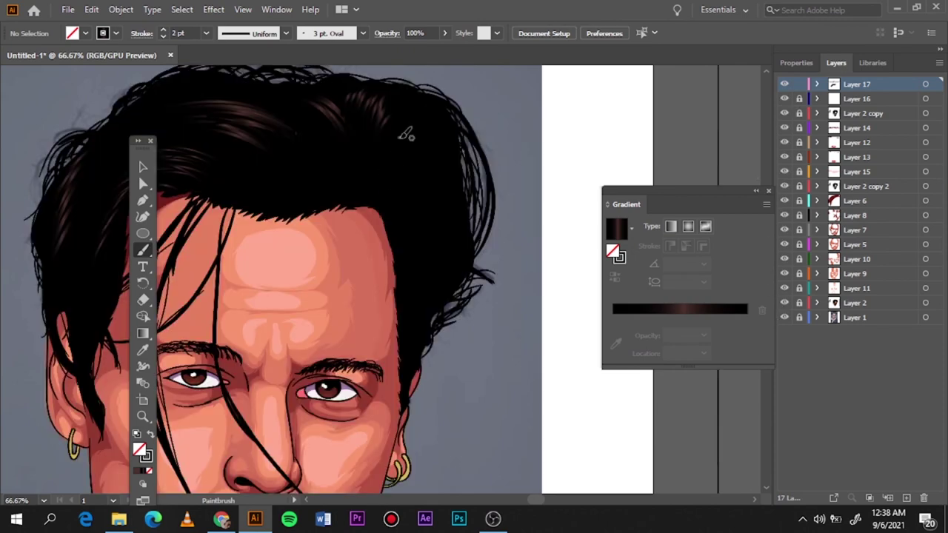
{"action": "left_click_drag", "start_coordinate": [432, 140], "coordinate": [448, 165]}
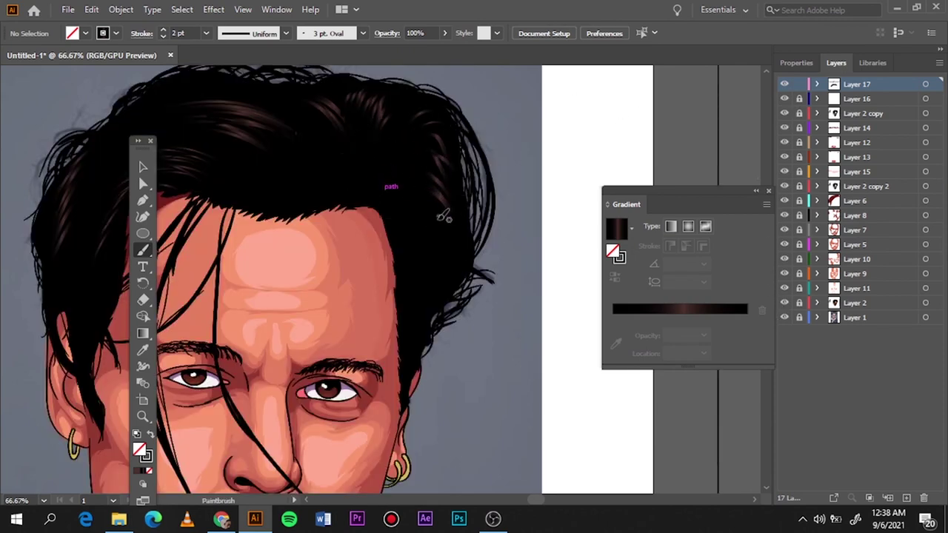
{"action": "scroll", "coordinate": [465, 170], "scroll_direction": "down", "scroll_amount": 3}
{"action": "left_click", "coordinate": [785, 317]}
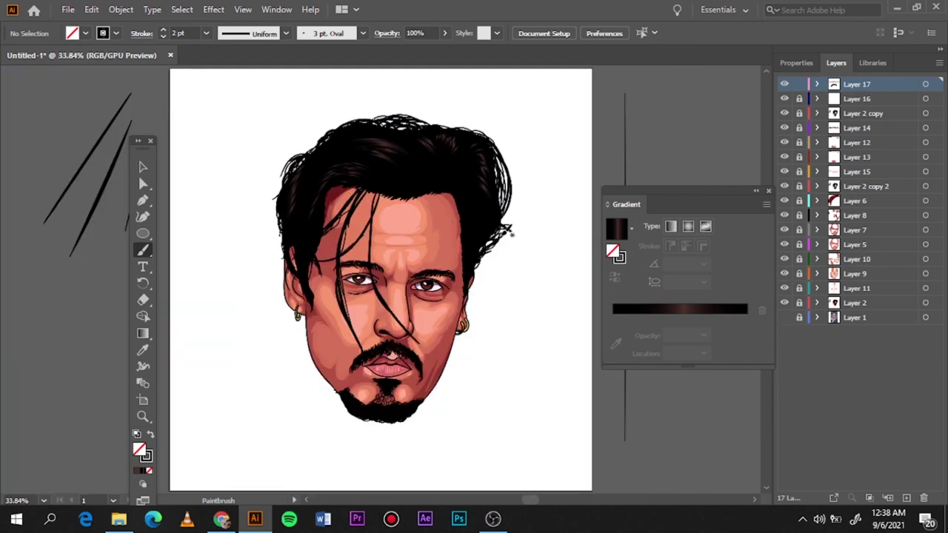
{"action": "scroll", "coordinate": [506, 222], "scroll_direction": "up", "scroll_amount": 3}
Paint brown highlight strands and thin curved strands through the top of the hair
{"action": "left_click_drag", "start_coordinate": [440, 139], "coordinate": [451, 215]}
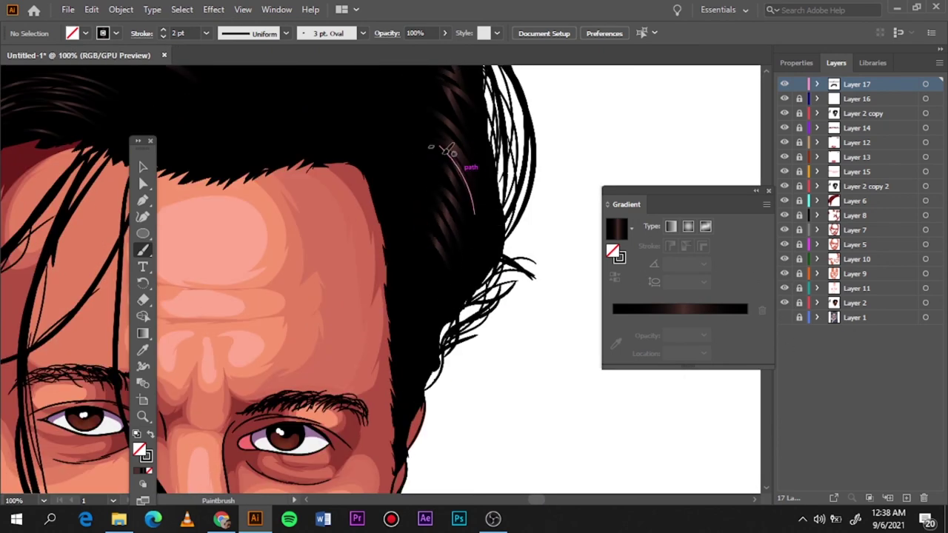
{"action": "left_click_drag", "start_coordinate": [444, 153], "coordinate": [434, 245]}
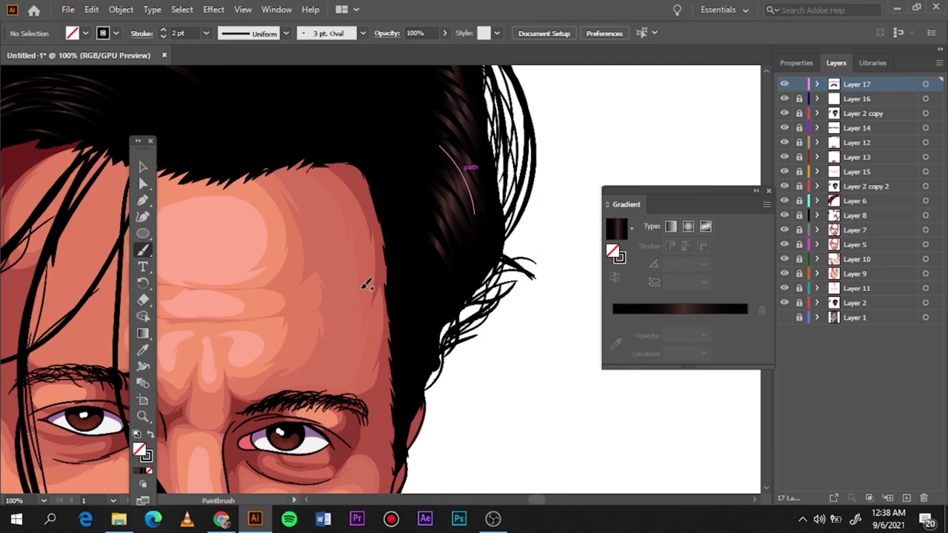
{"action": "key", "text": "ctrl+0"}
{"action": "scroll", "coordinate": [317, 280], "scroll_direction": "up", "scroll_amount": 3}
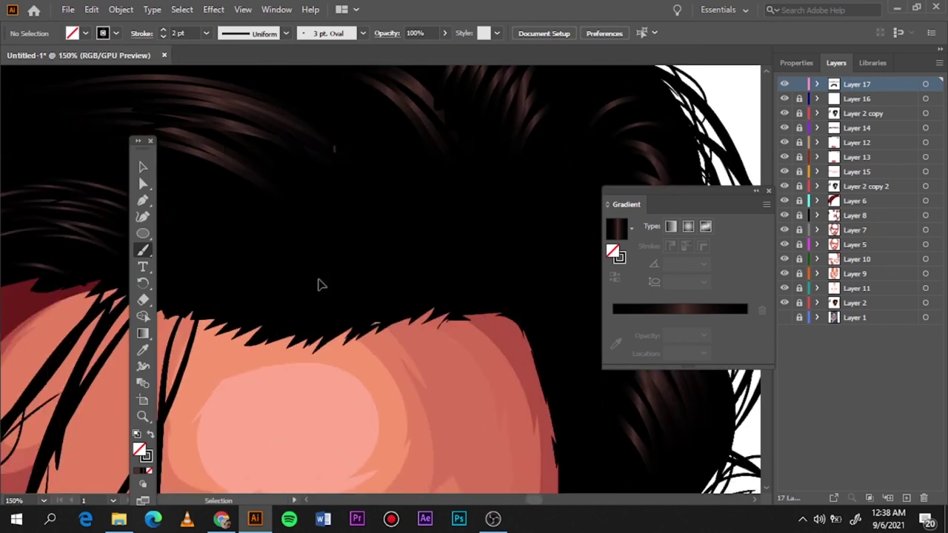
{"action": "scroll", "coordinate": [311, 270], "scroll_direction": "down", "scroll_amount": 2}
{"action": "left_click_drag", "start_coordinate": [306, 294], "coordinate": [307, 258]}
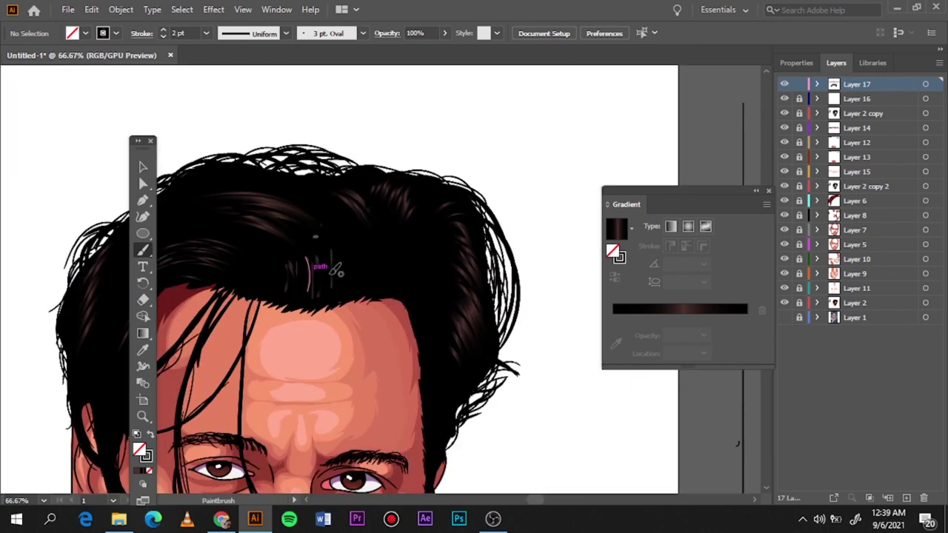
{"action": "left_click_drag", "start_coordinate": [384, 264], "coordinate": [379, 268]}
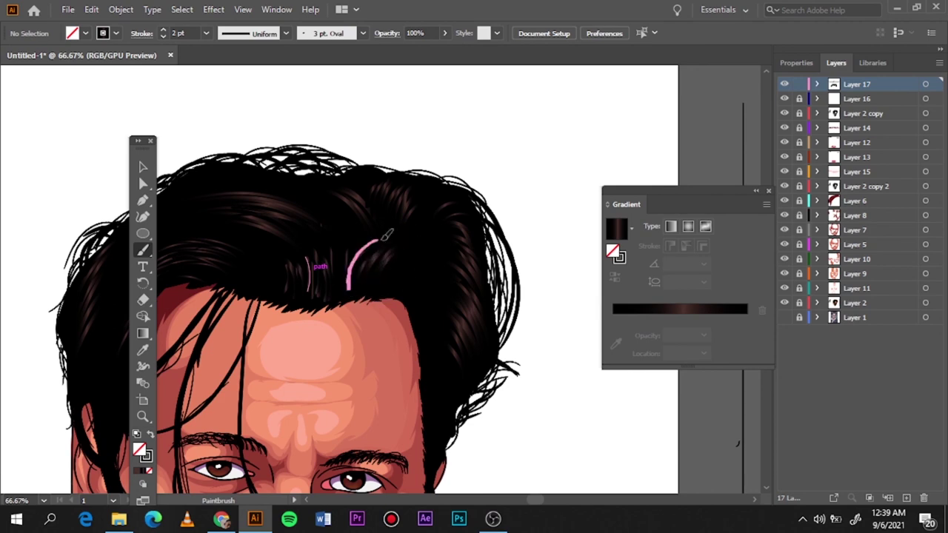
{"action": "key", "text": "ctrl+0"}
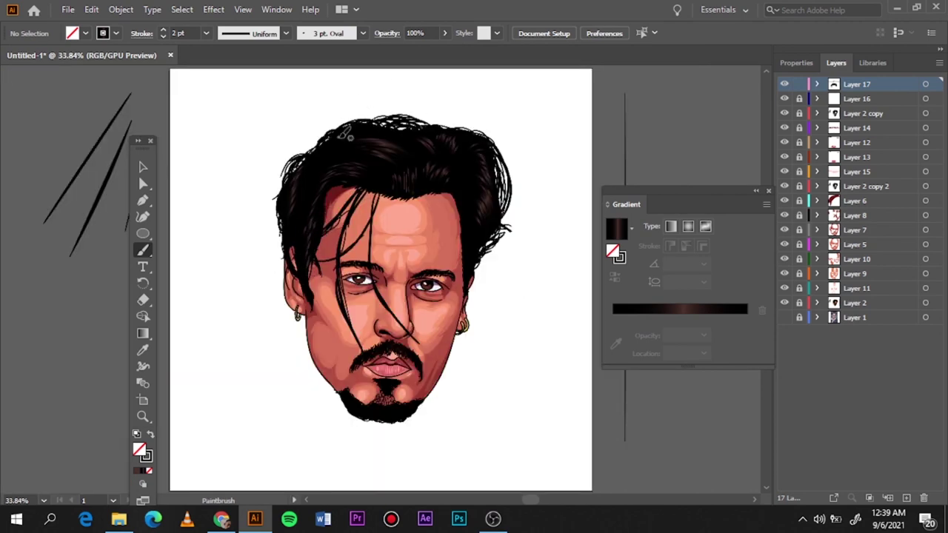
Set the brush weight to 1 pt and inspect the face up close
{"action": "left_click", "coordinate": [163, 36]}
{"action": "key", "text": "ctrl+plus"}
{"action": "key", "text": "ctrl+plus"}
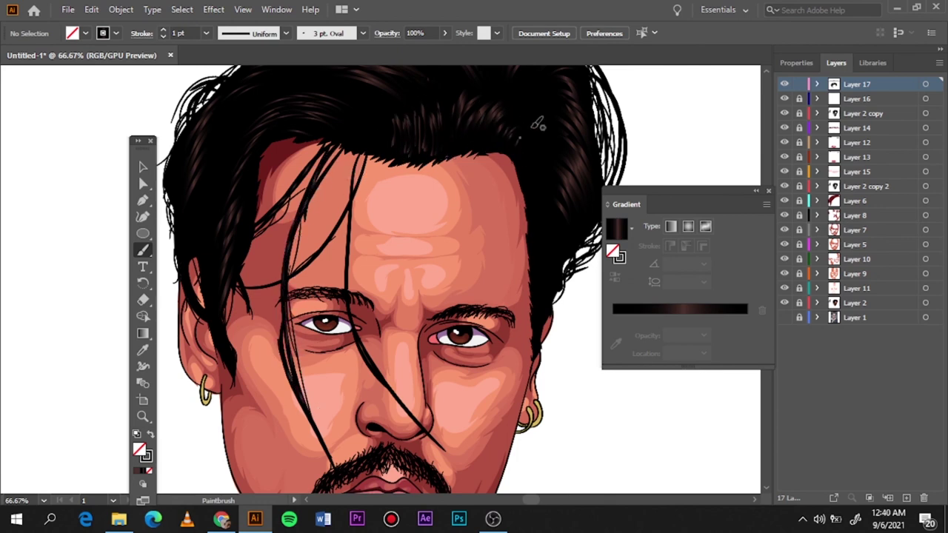
{"action": "key", "text": "ctrl+0"}
Change the gradient brush's middle colour stop to grey
{"action": "scroll", "coordinate": [381, 282], "scroll_direction": "up", "scroll_amount": 5}
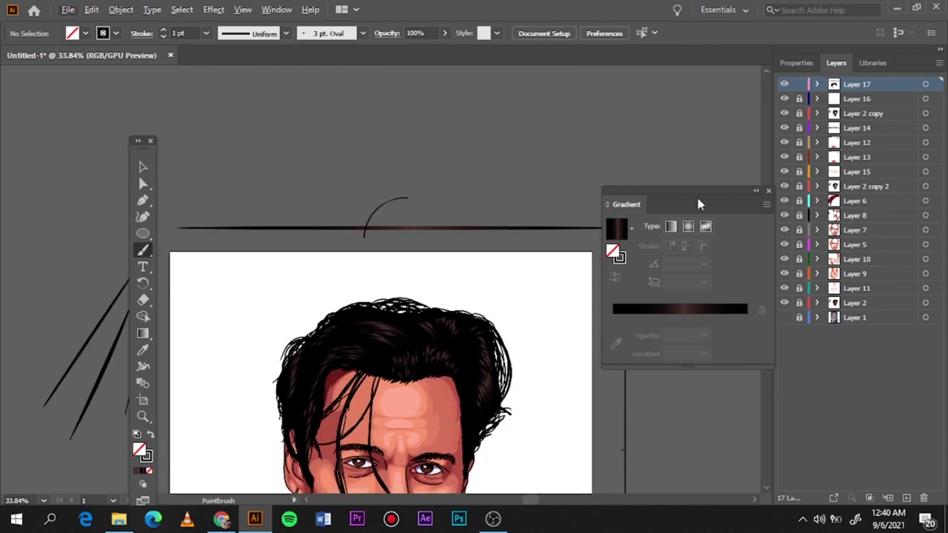
{"action": "key", "text": "v"}
{"action": "left_click", "coordinate": [381, 229]}
{"action": "left_click", "coordinate": [683, 335]}
{"action": "double_click", "coordinate": [683, 335]}
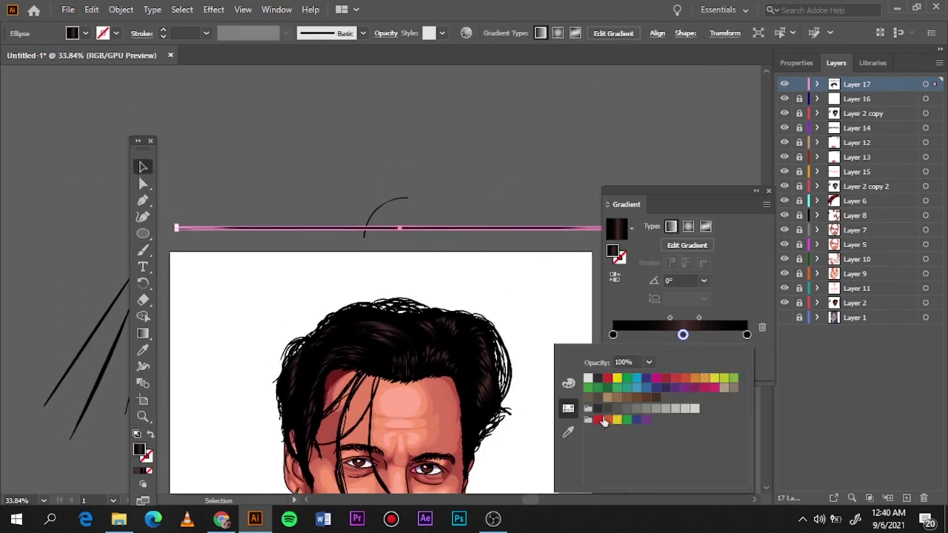
{"action": "left_click", "coordinate": [637, 409]}
{"action": "left_click", "coordinate": [318, 274]}
Return to the Paintbrush with a finer 0.5 pt stroke weight
{"action": "key", "text": "b"}
{"action": "scroll", "coordinate": [339, 370], "scroll_direction": "up", "scroll_amount": 2}
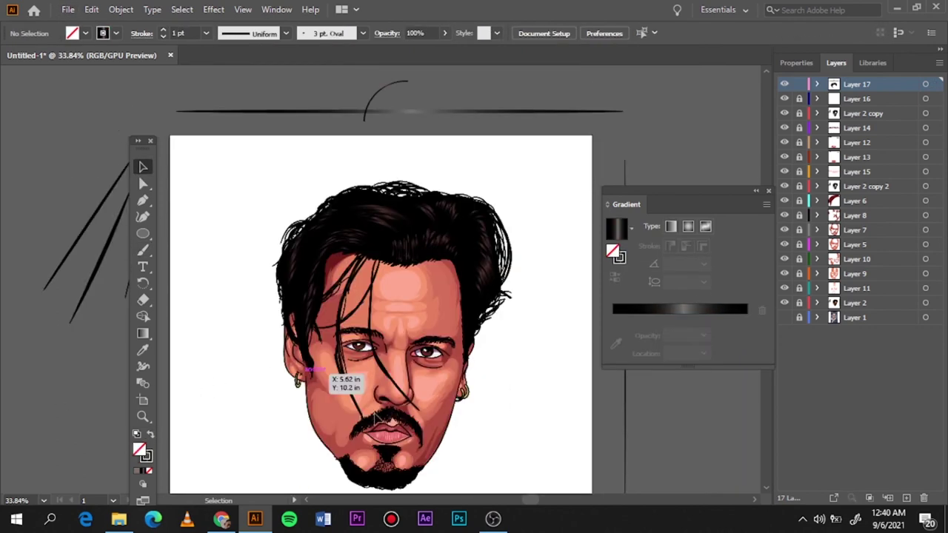
{"action": "scroll", "coordinate": [402, 470], "scroll_direction": "up", "scroll_amount": 3}
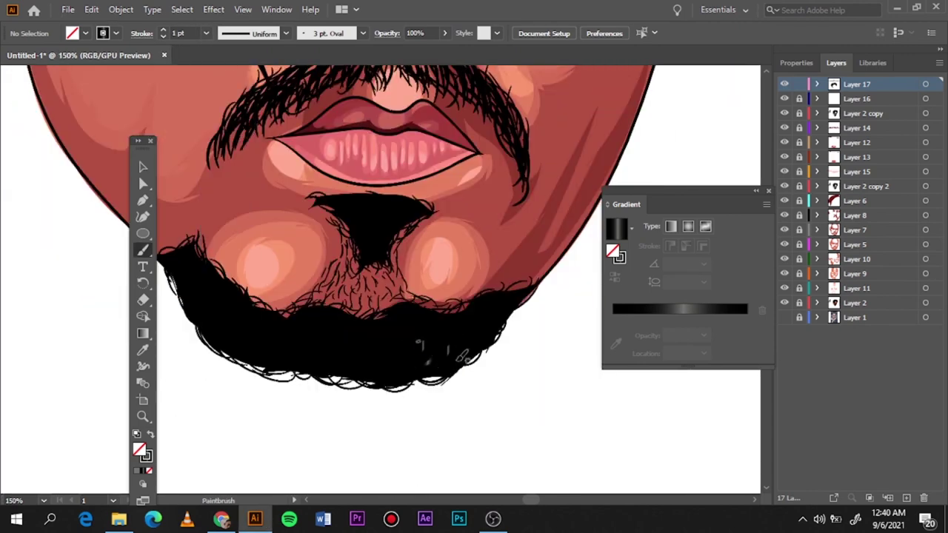
{"action": "key", "text": "ctrl+0"}
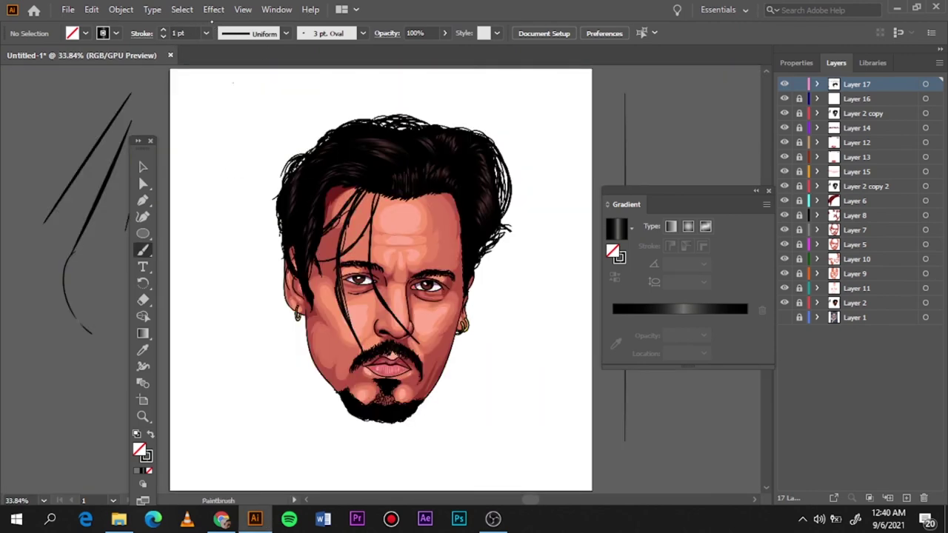
{"action": "left_click", "coordinate": [206, 32]}
{"action": "left_click", "coordinate": [226, 63]}
Review the beard strands, then hide the shading detail layers so the flat-colour portrait shows
{"action": "scroll", "coordinate": [400, 370], "scroll_direction": "up", "scroll_amount": 5}
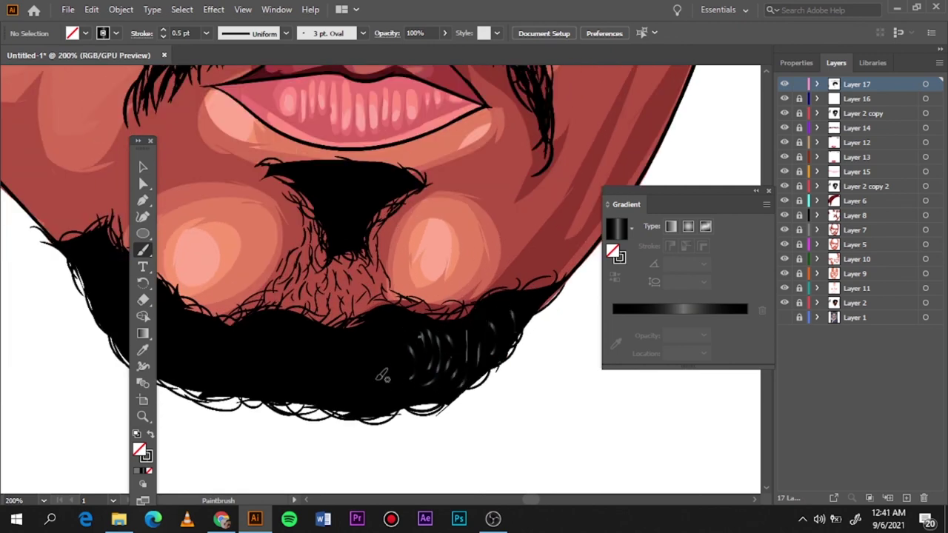
{"action": "key", "text": "ctrl+0"}
{"action": "scroll", "coordinate": [288, 364], "scroll_direction": "up", "scroll_amount": 2}
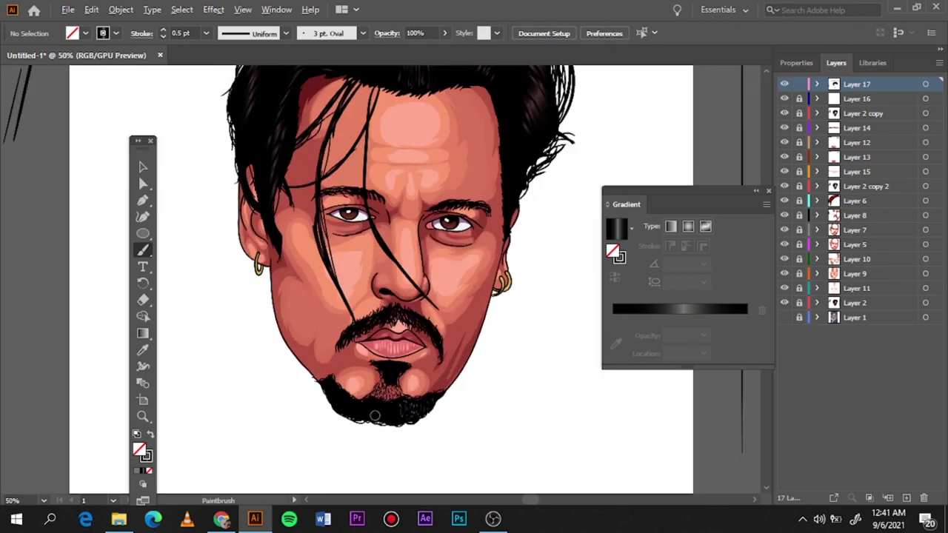
{"action": "scroll", "coordinate": [288, 365], "scroll_direction": "up", "scroll_amount": 1}
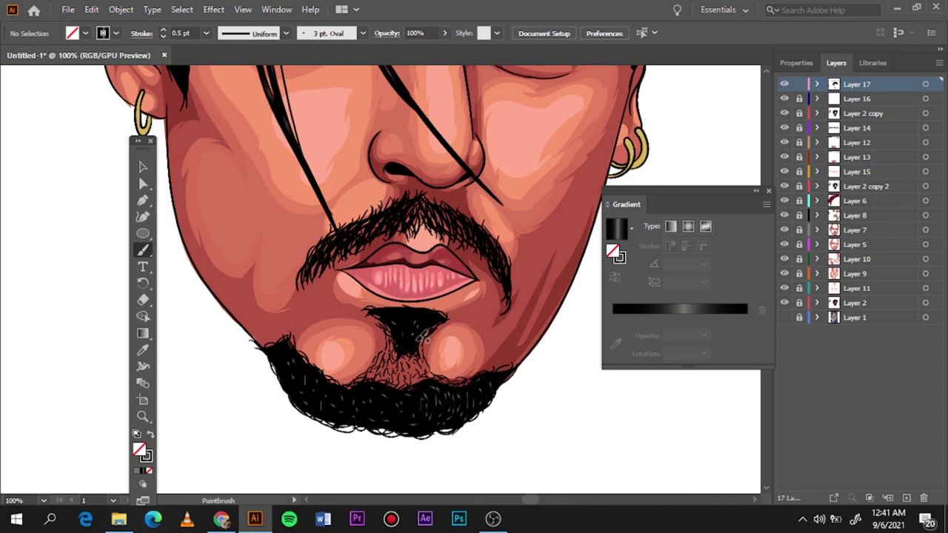
{"action": "key", "text": "ctrl+0"}
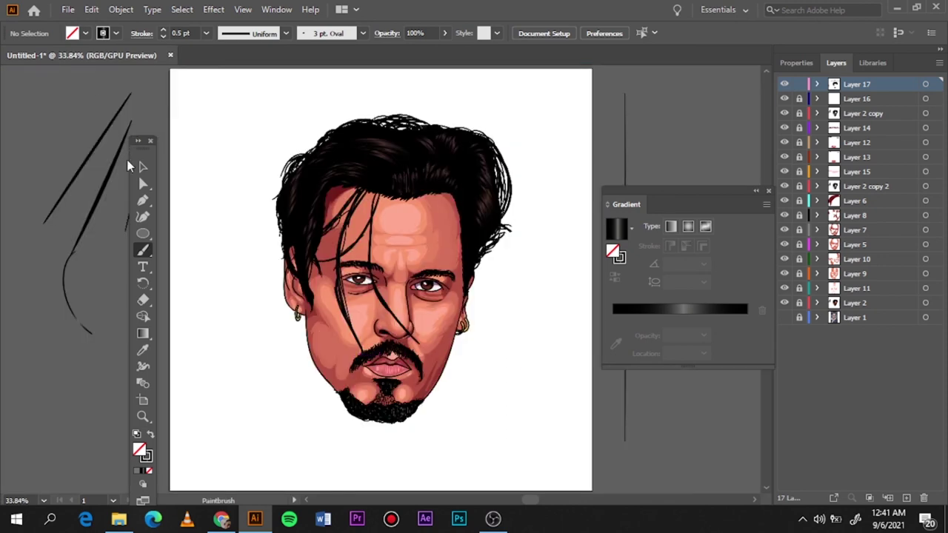
{"action": "left_click", "coordinate": [142, 166]}
{"action": "left_click_drag", "start_coordinate": [785, 289], "coordinate": [785, 113]}
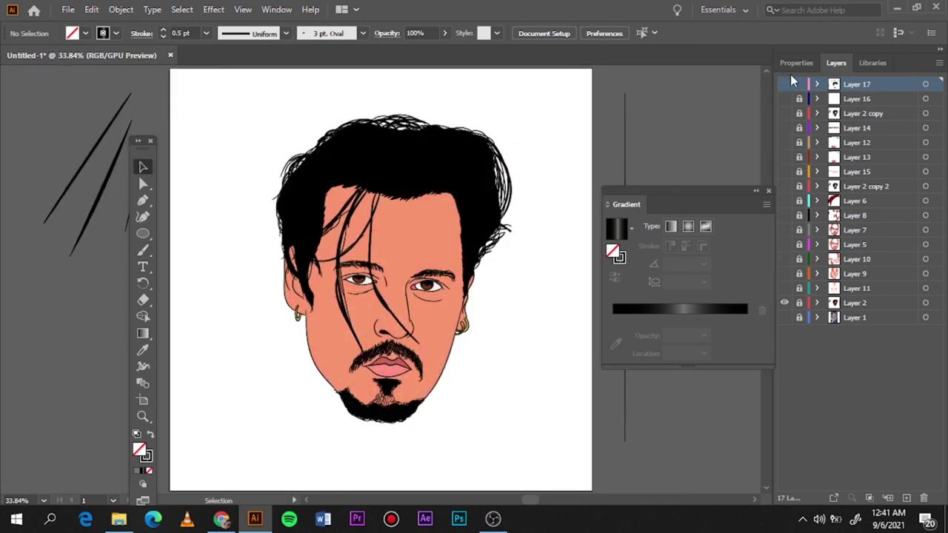